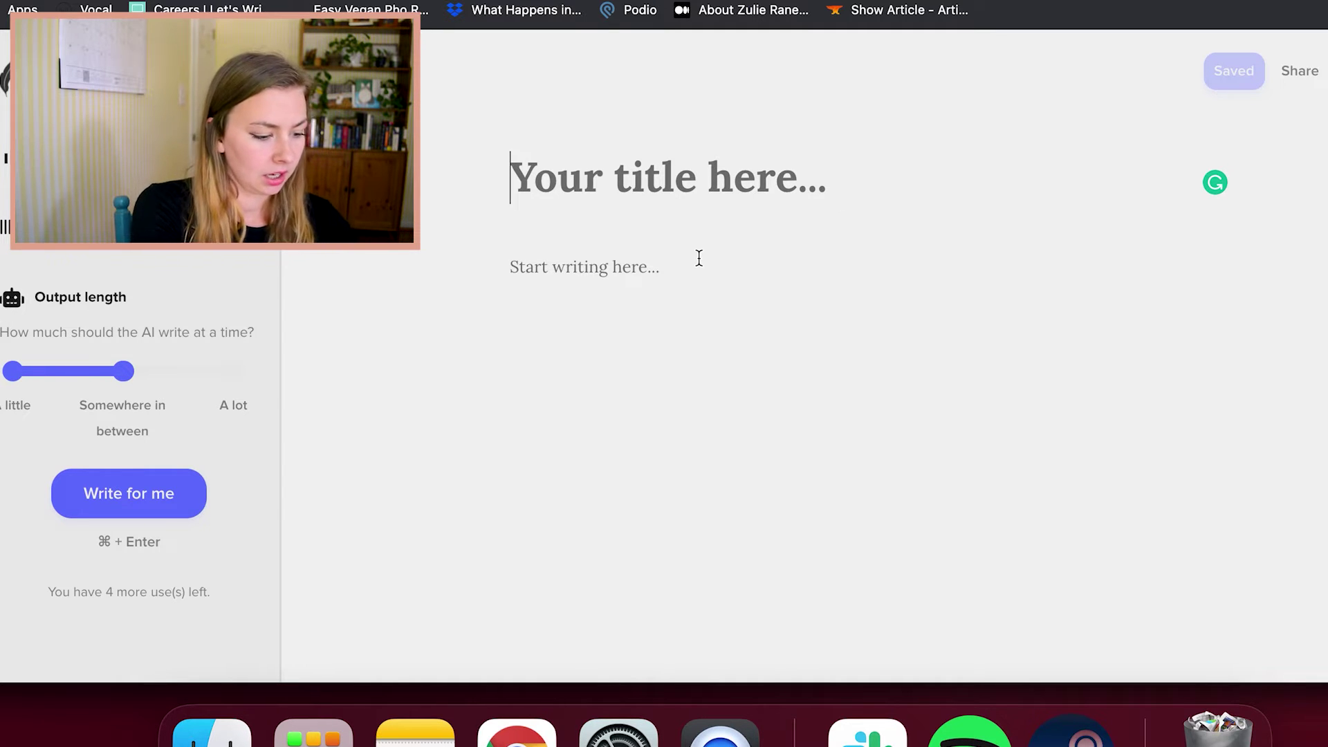
# Title the story 'When Love Comes First' and write George's opening paragraph, correcting 'neighborhood'
pyautogui.write('W')
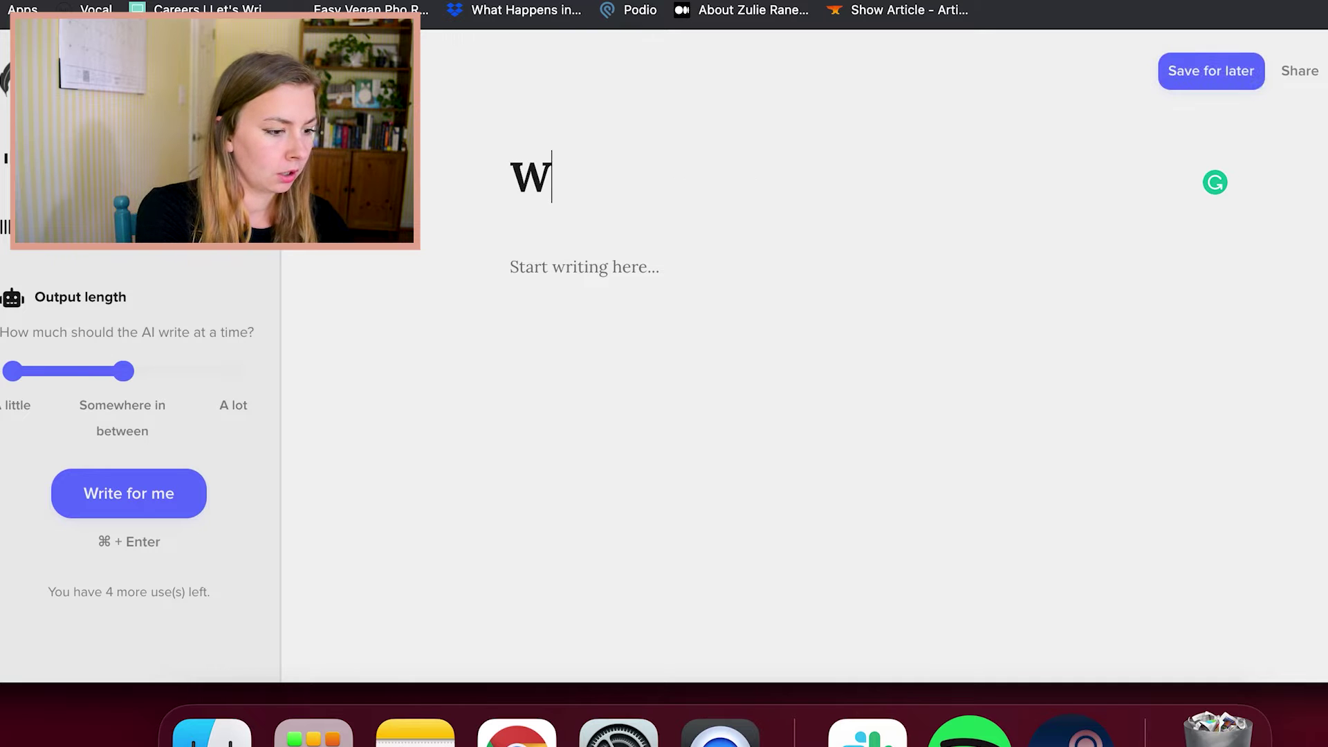
pyautogui.write('hen')
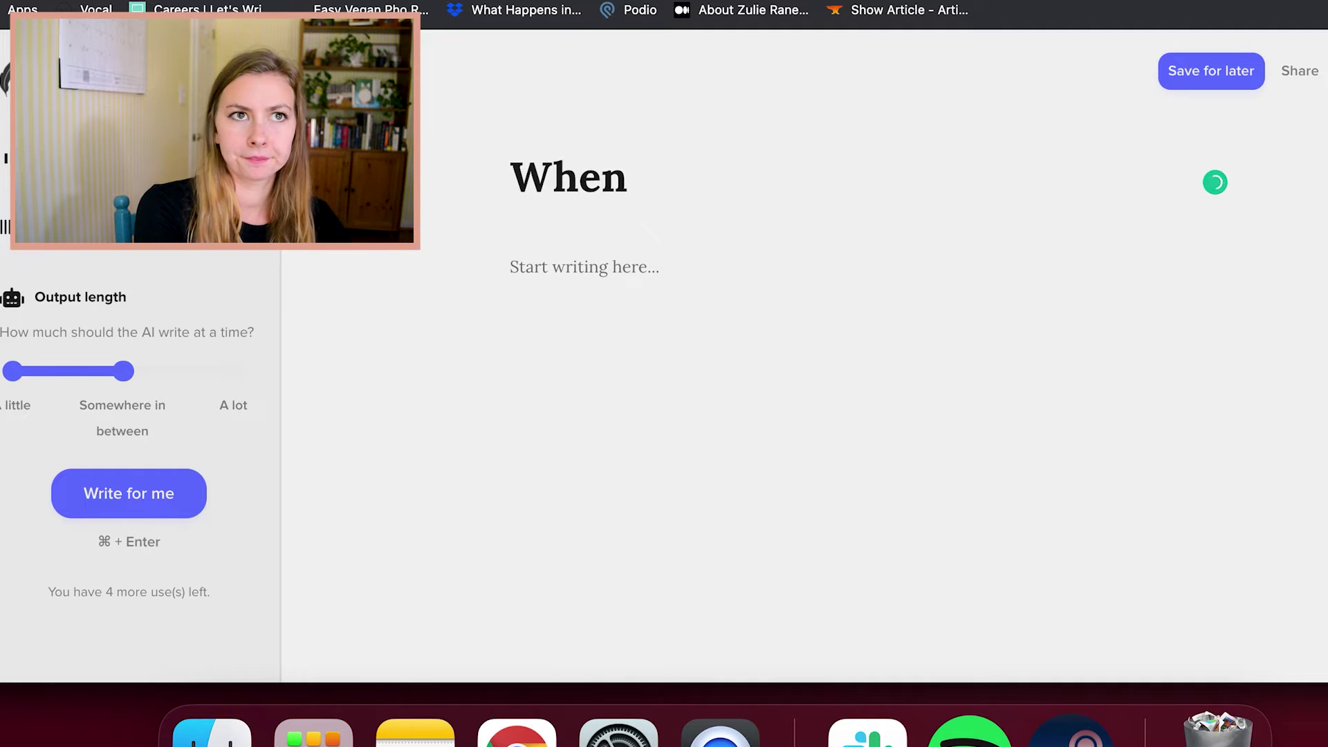
pyautogui.write(' Love Comes First')
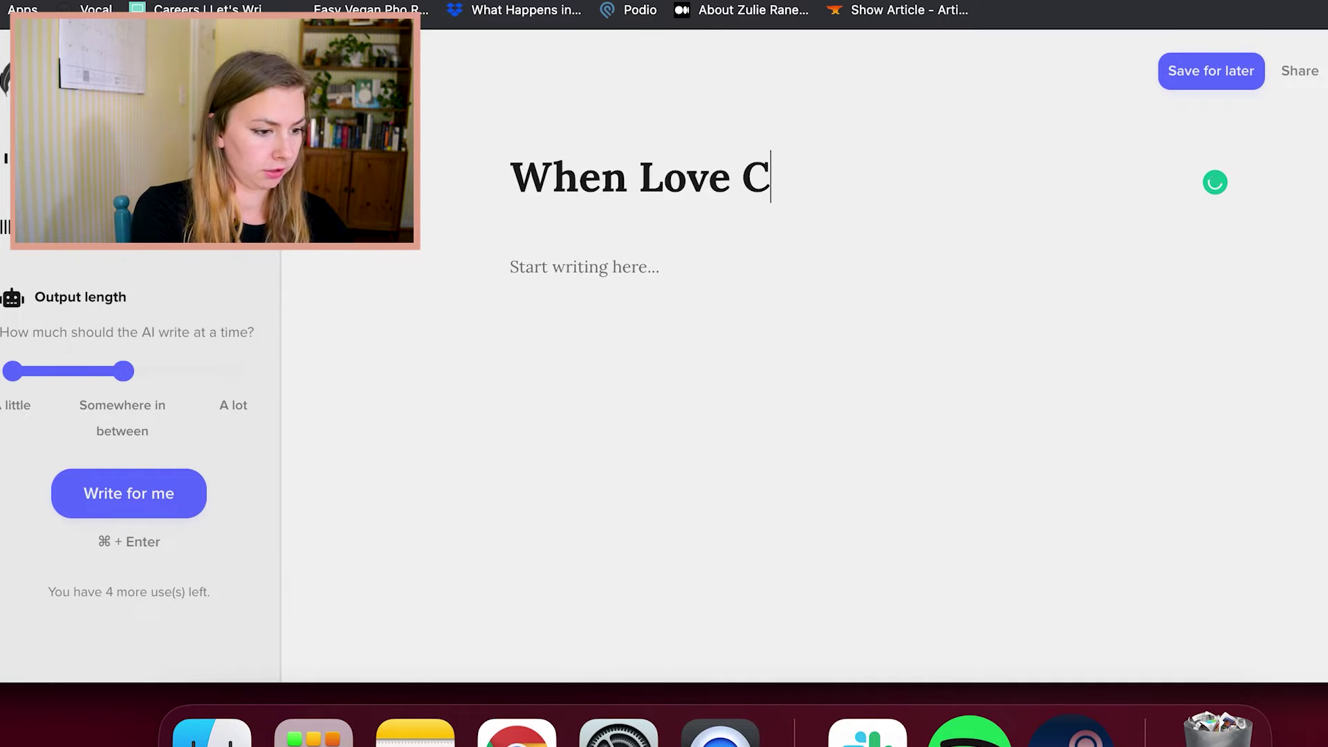
pyautogui.click(550, 267)
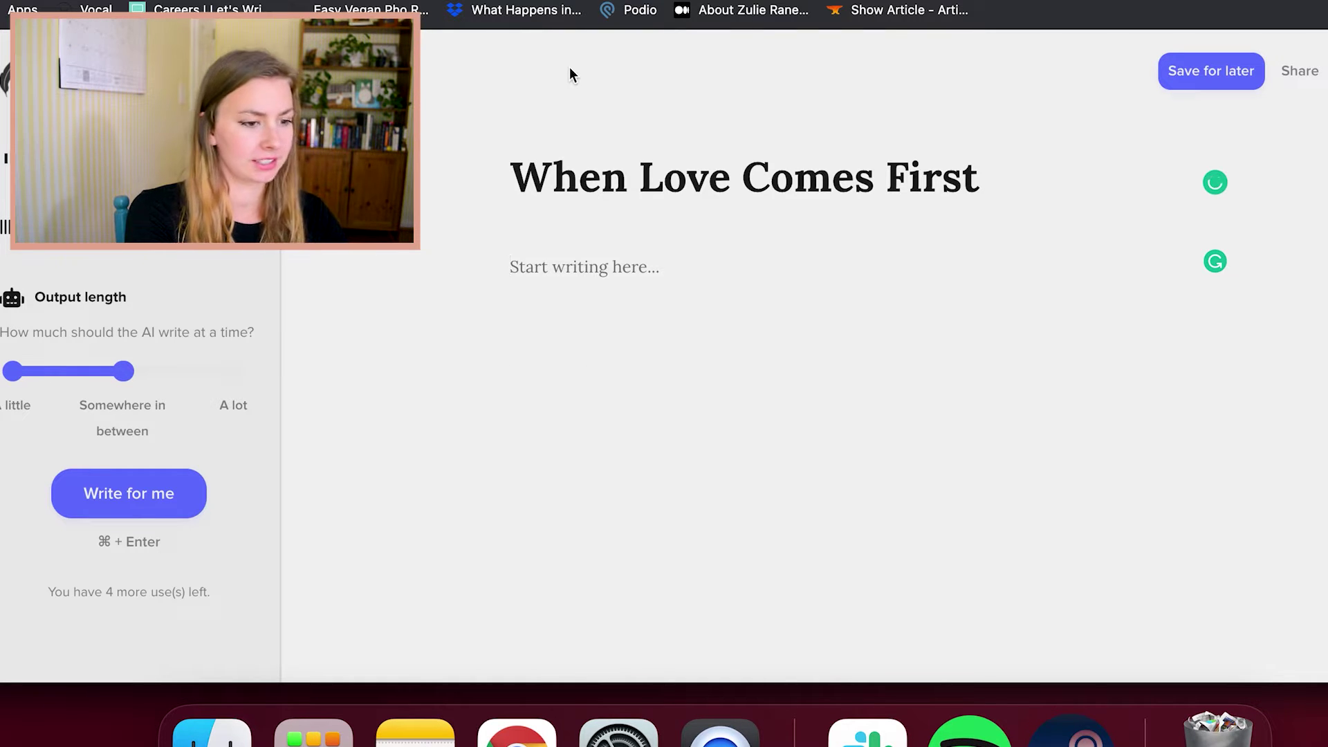
pyautogui.write("George realized he had been in love with Sarah since he'd moved int ")
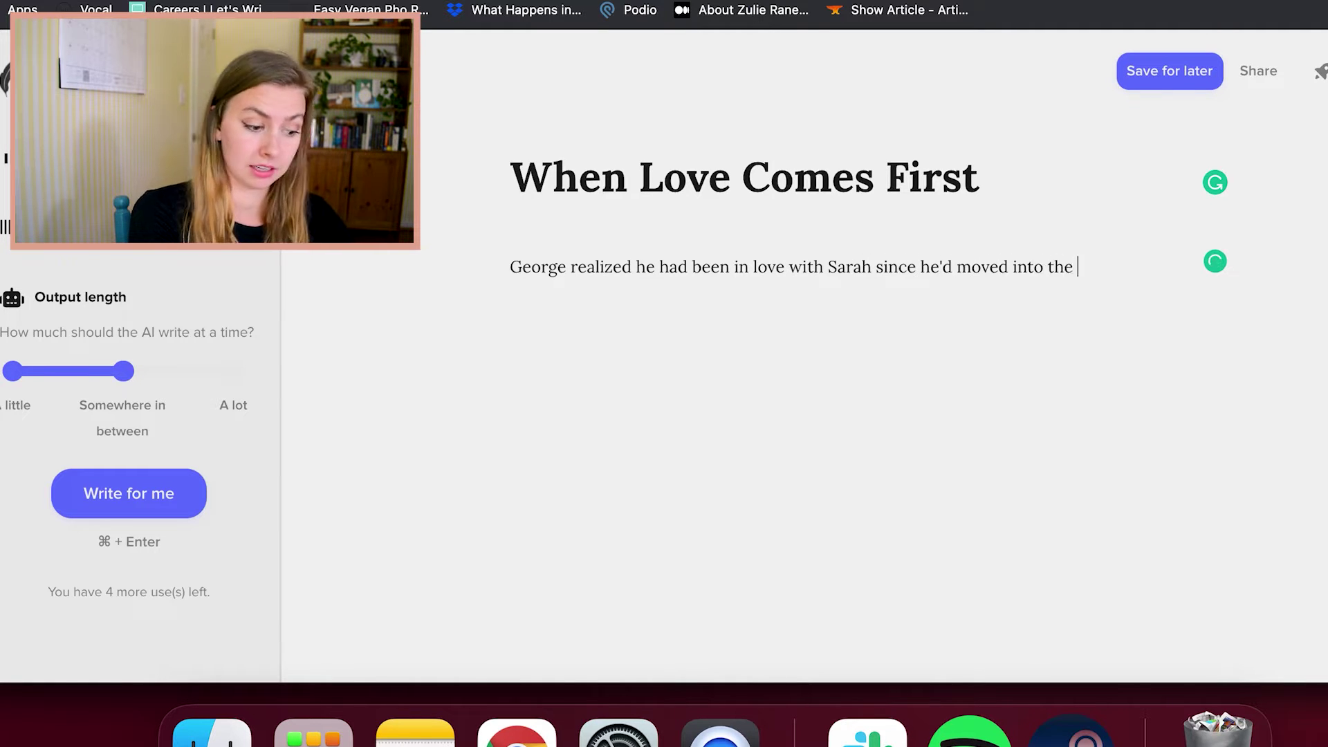
pyautogui.write('niehgborhood and seen')
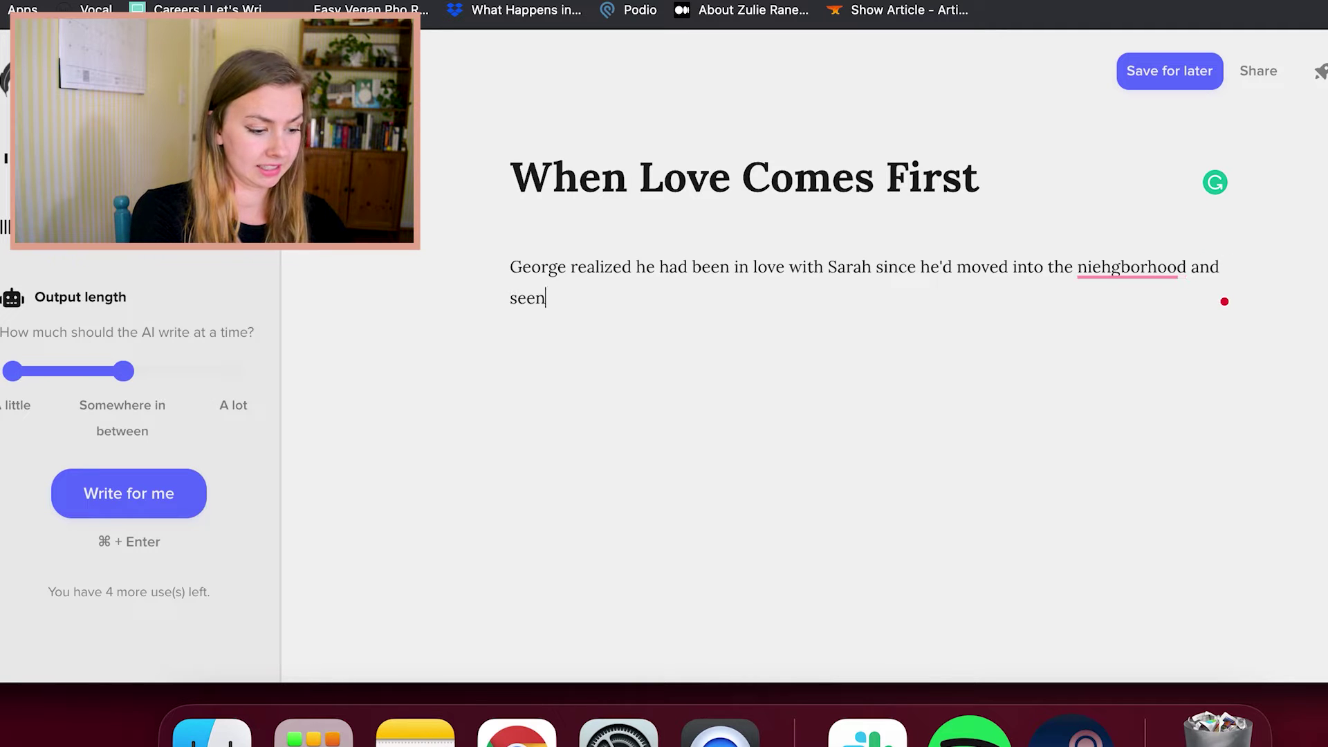
pyautogui.write(' her for the first')
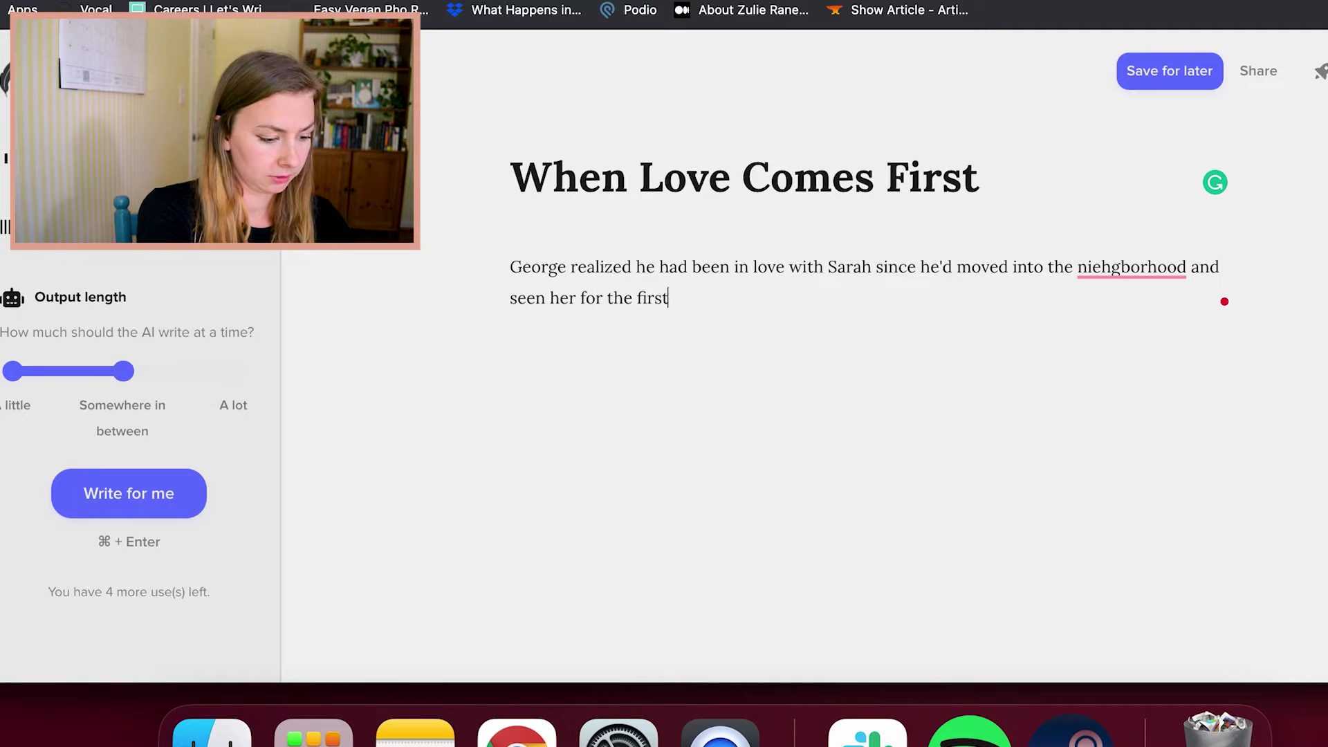
pyautogui.write(' time. And now, un')
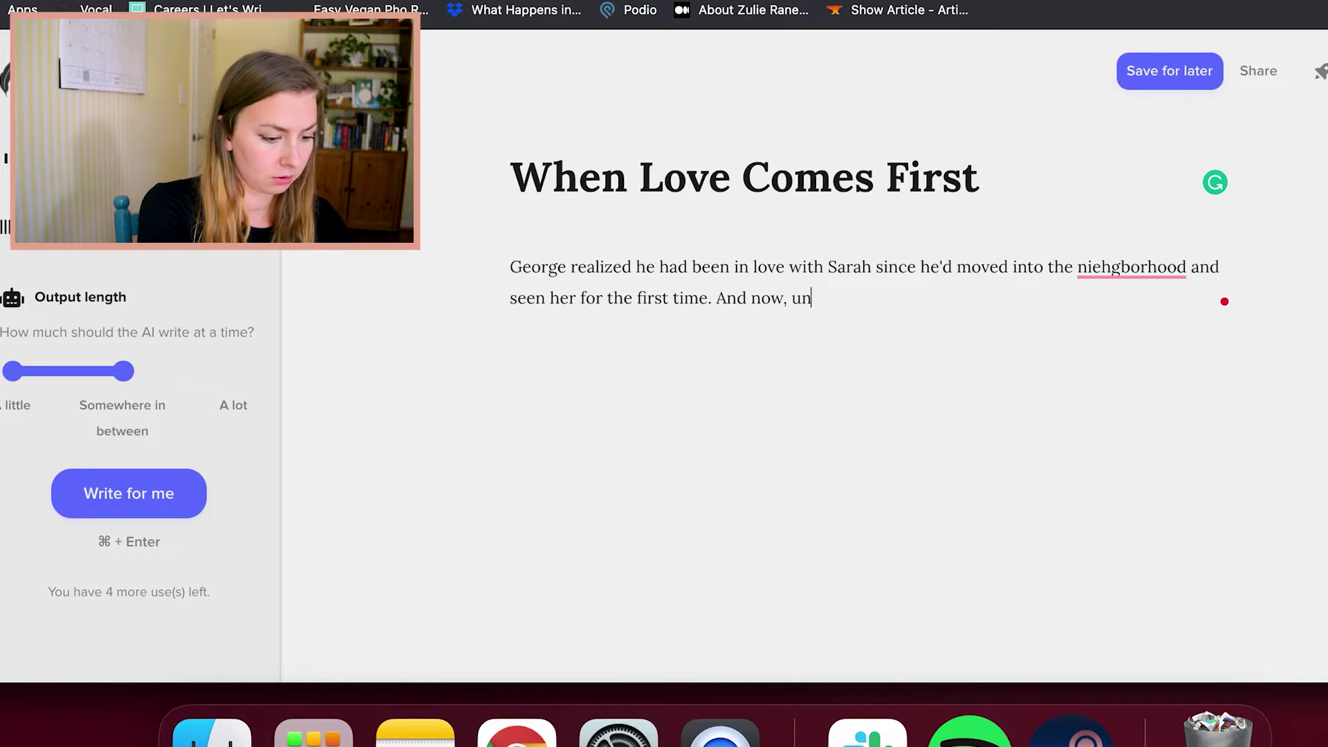
pyautogui.write('less he hmade his o')
pyautogui.press('BackSpace')
pyautogui.write('move, he would lose her forever.')
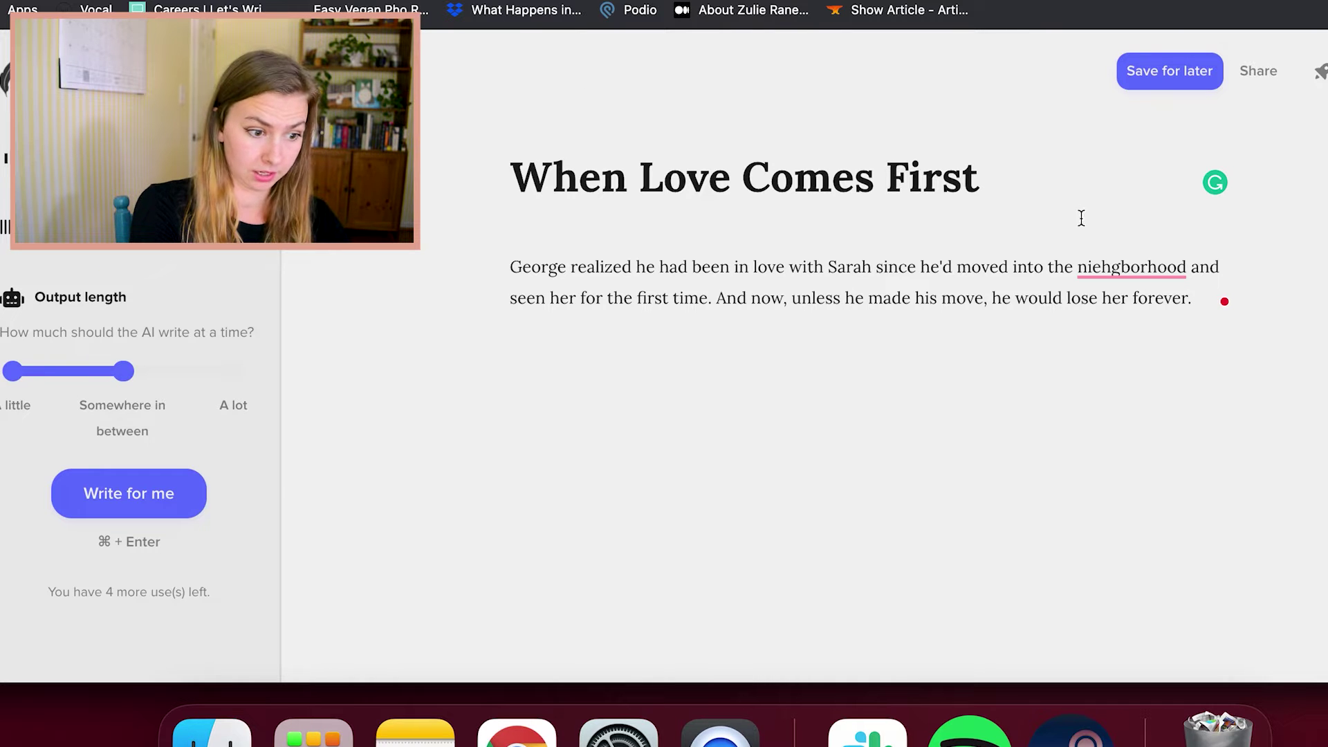
pyautogui.click(1097, 266)
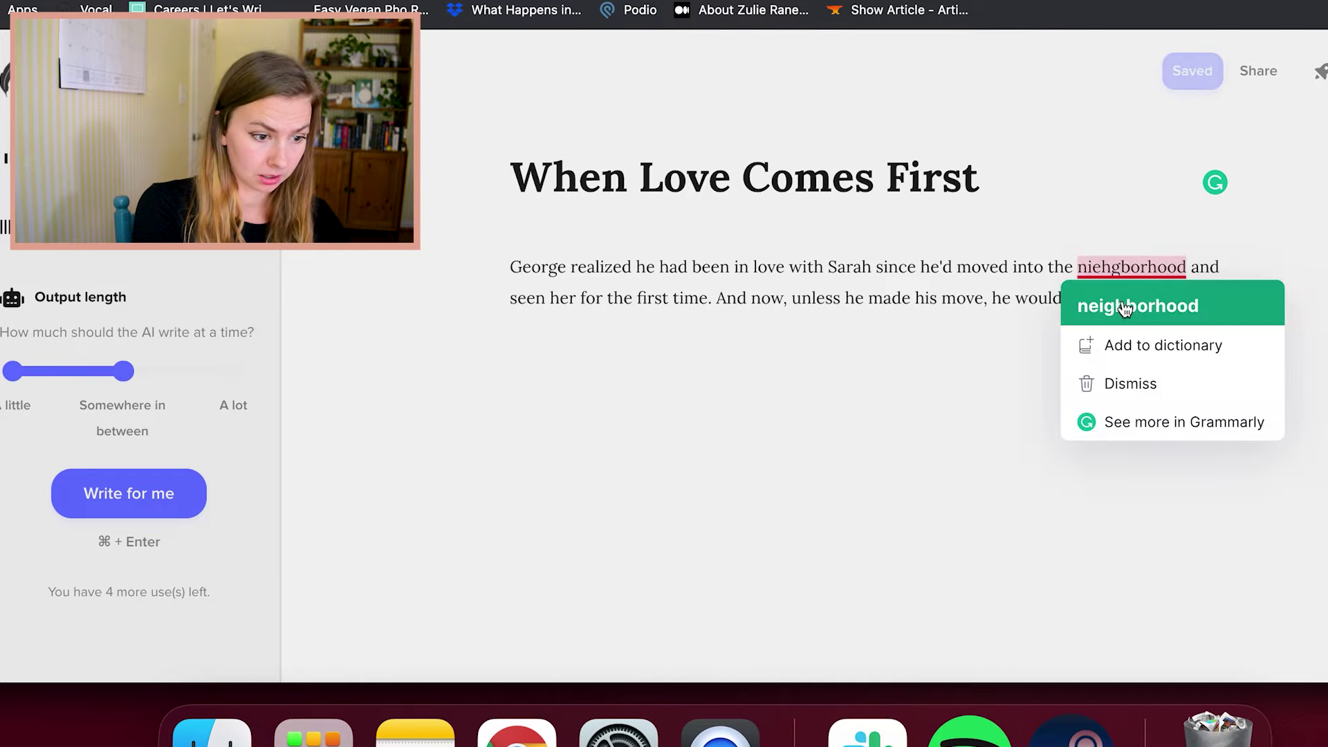
pyautogui.click(1189, 301)
pyautogui.click(1191, 301)
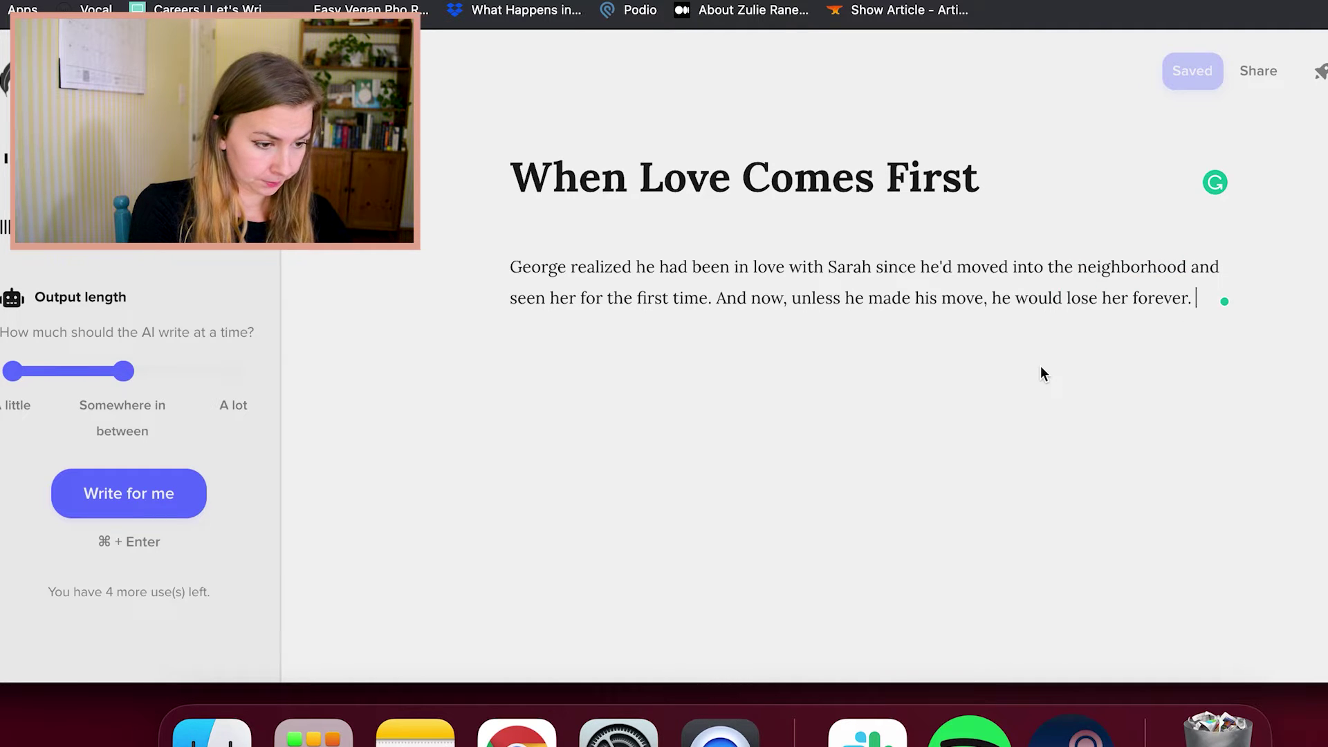
# Add Sarah standing in the pouring rain and her line "Georgie... I need you."
pyautogui.press('Return')
pyautogui.press('Return')
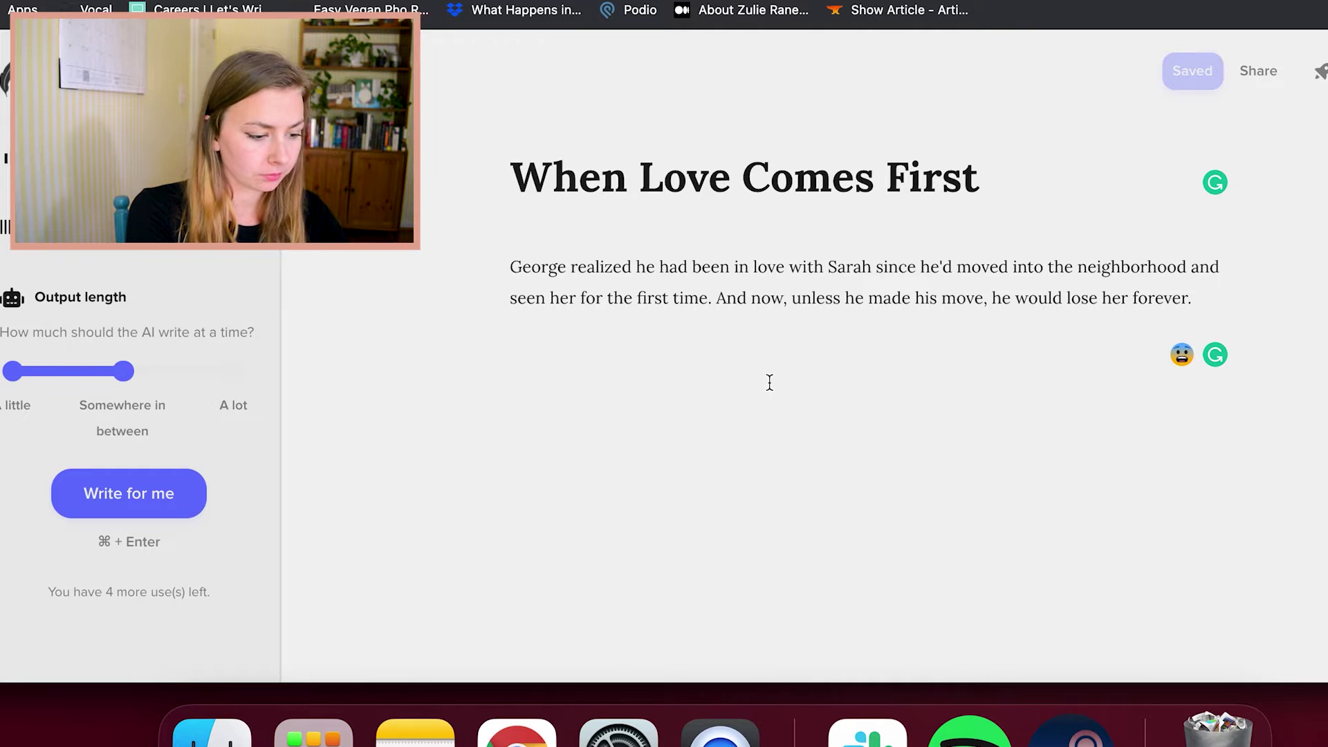
pyautogui.write('She was s')
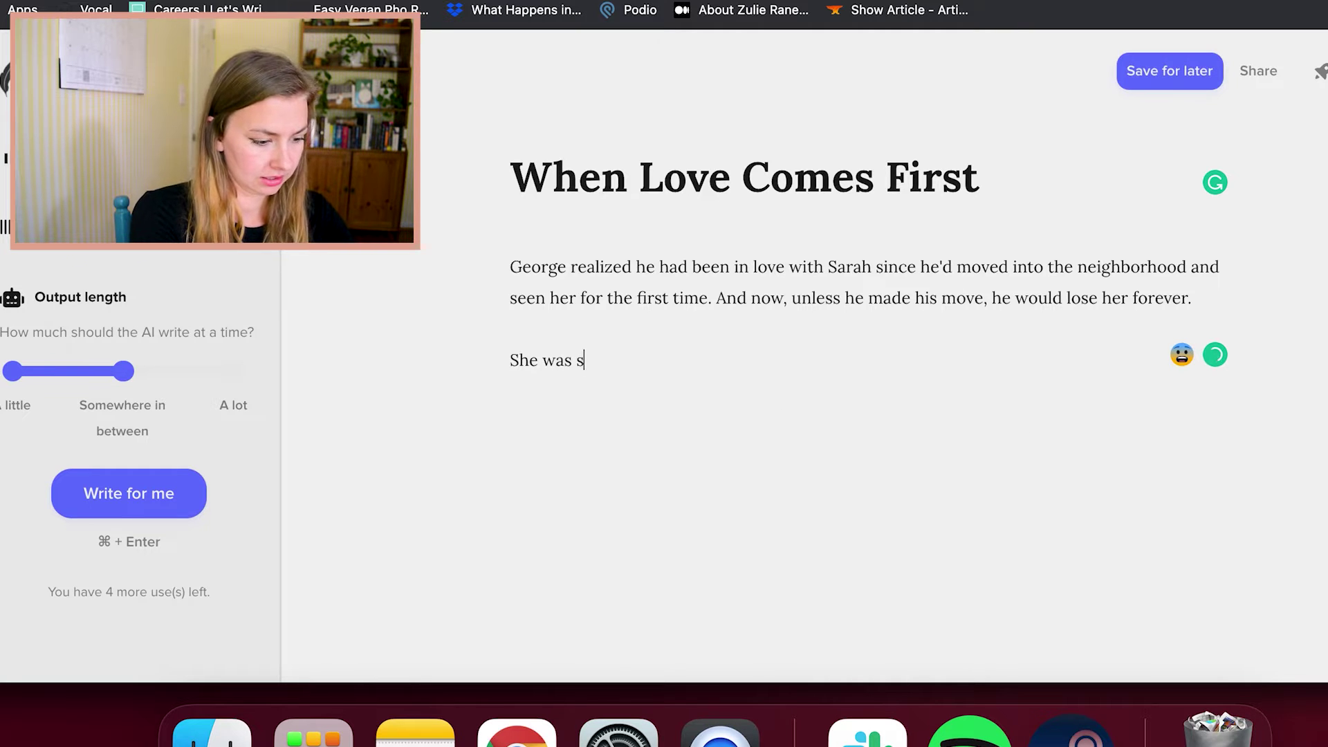
pyautogui.write('tanding in the pou')
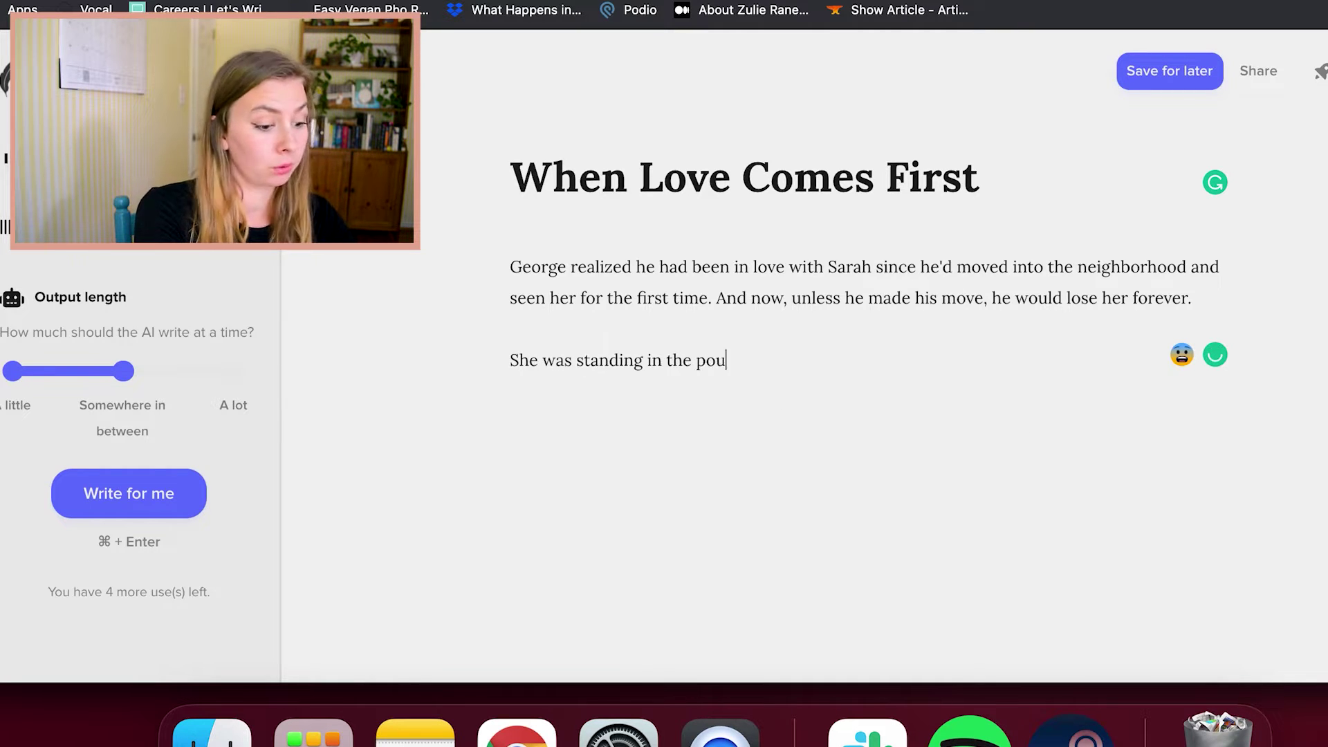
pyautogui.write('rd')
pyautogui.press('BackSpace')
pyautogui.write('ing rain,')
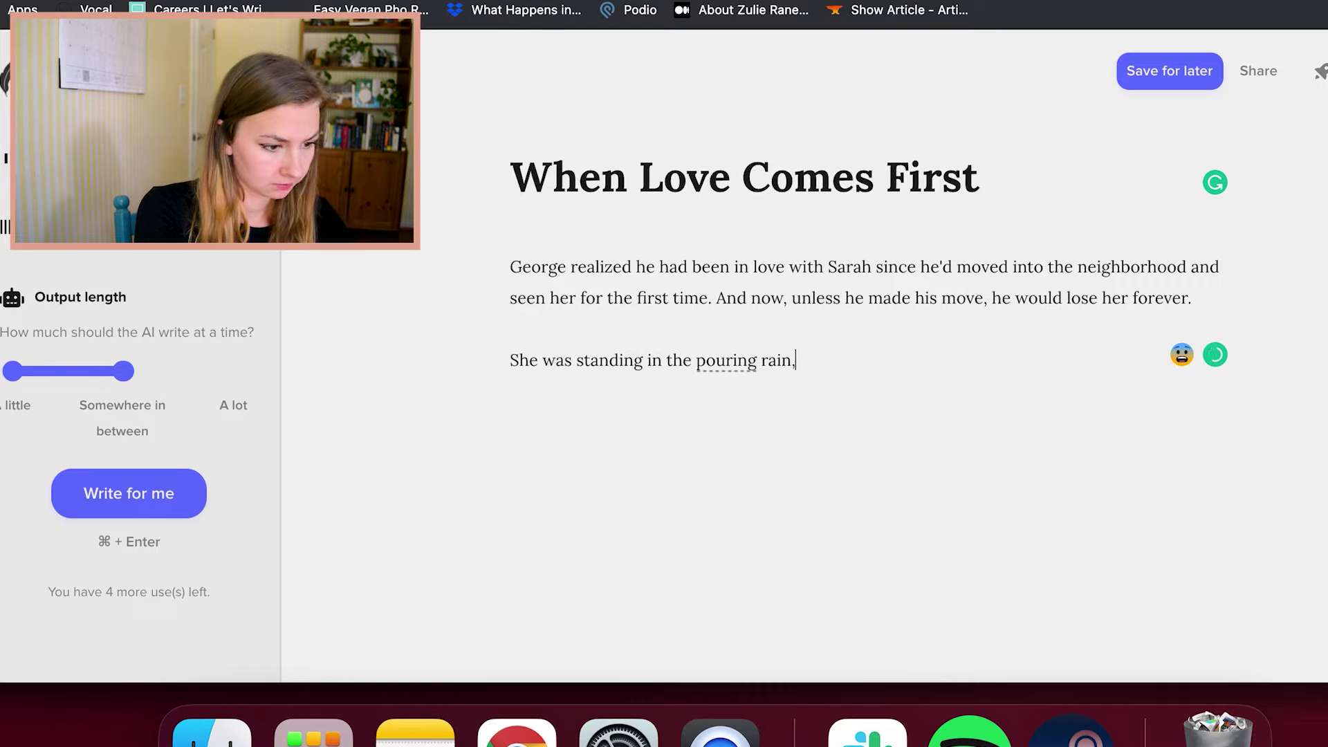
pyautogui.write(' looking lost.')
pyautogui.press('Return')
pyautogui.write('"Georgie," she said, looking at hi')
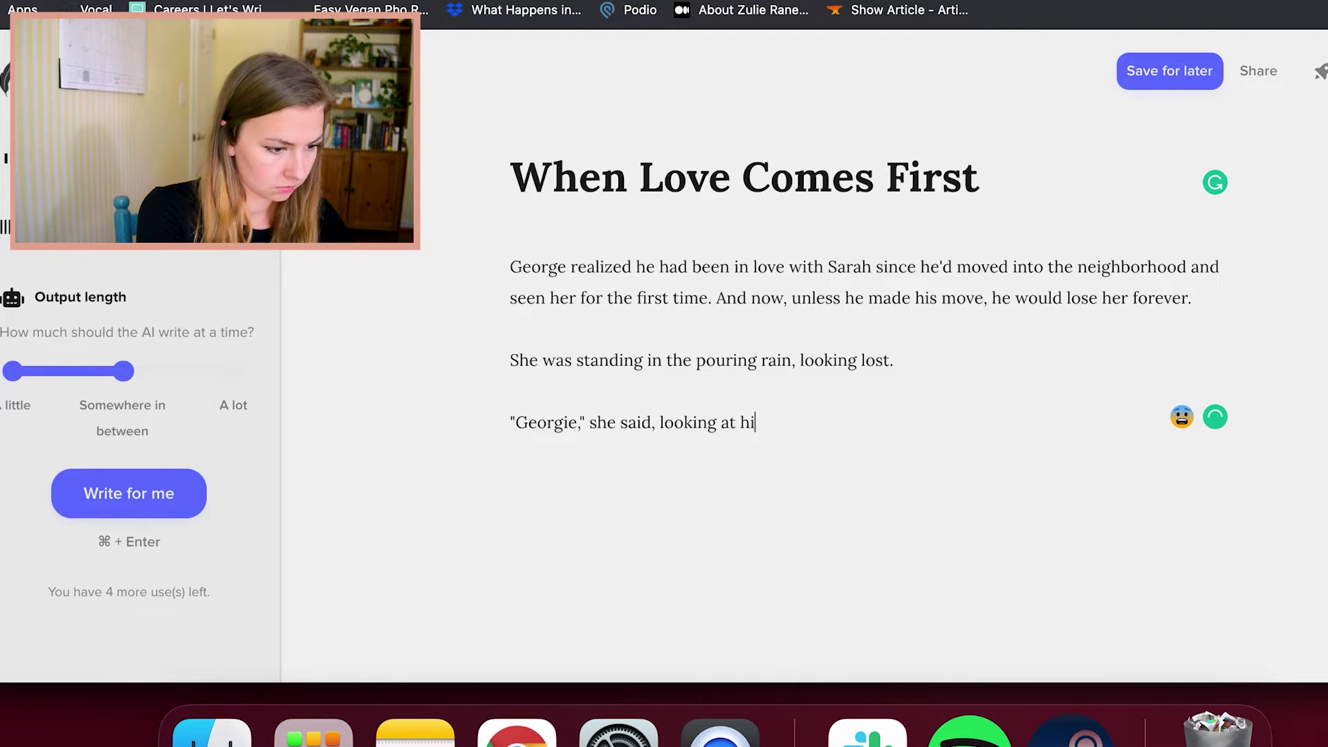
pyautogui.write('m. "I need you."')
pyautogui.press('Return')
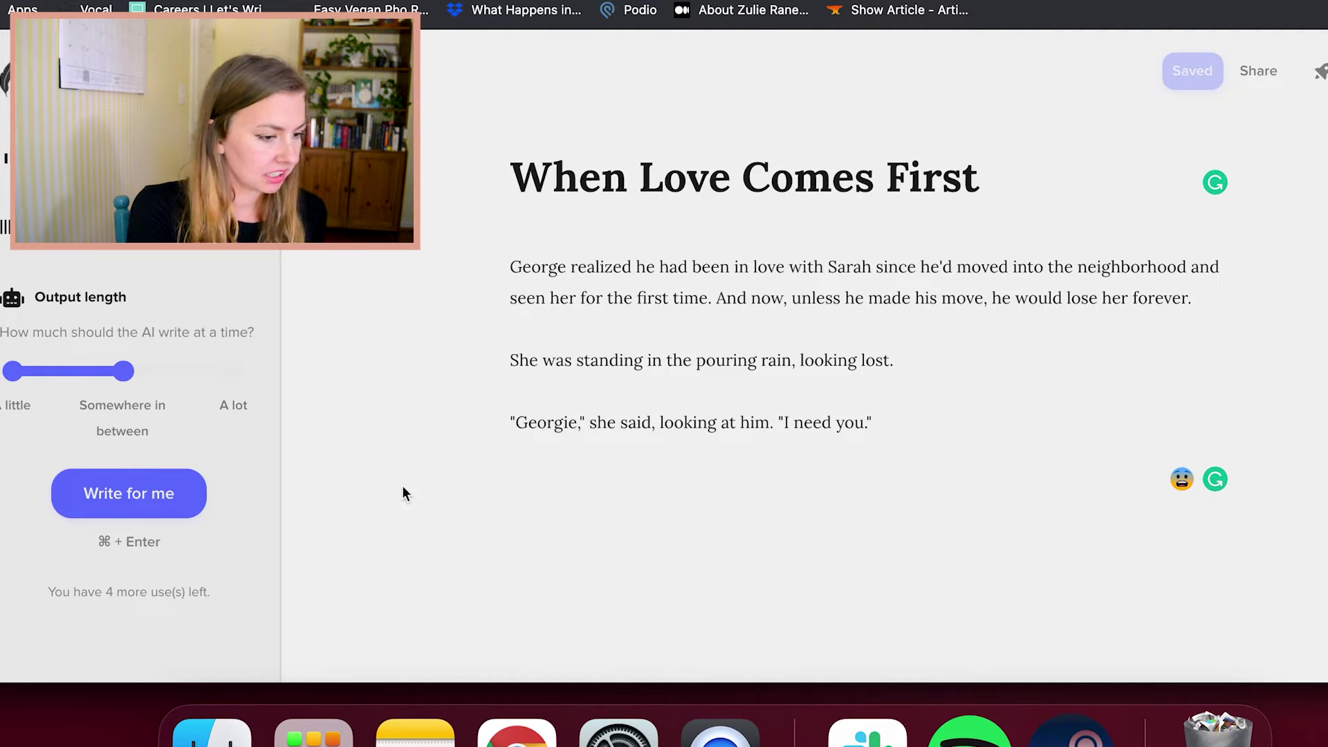
# Generate an AI continuation of the dialogue with output length set to A lot
pyautogui.click(167, 509)
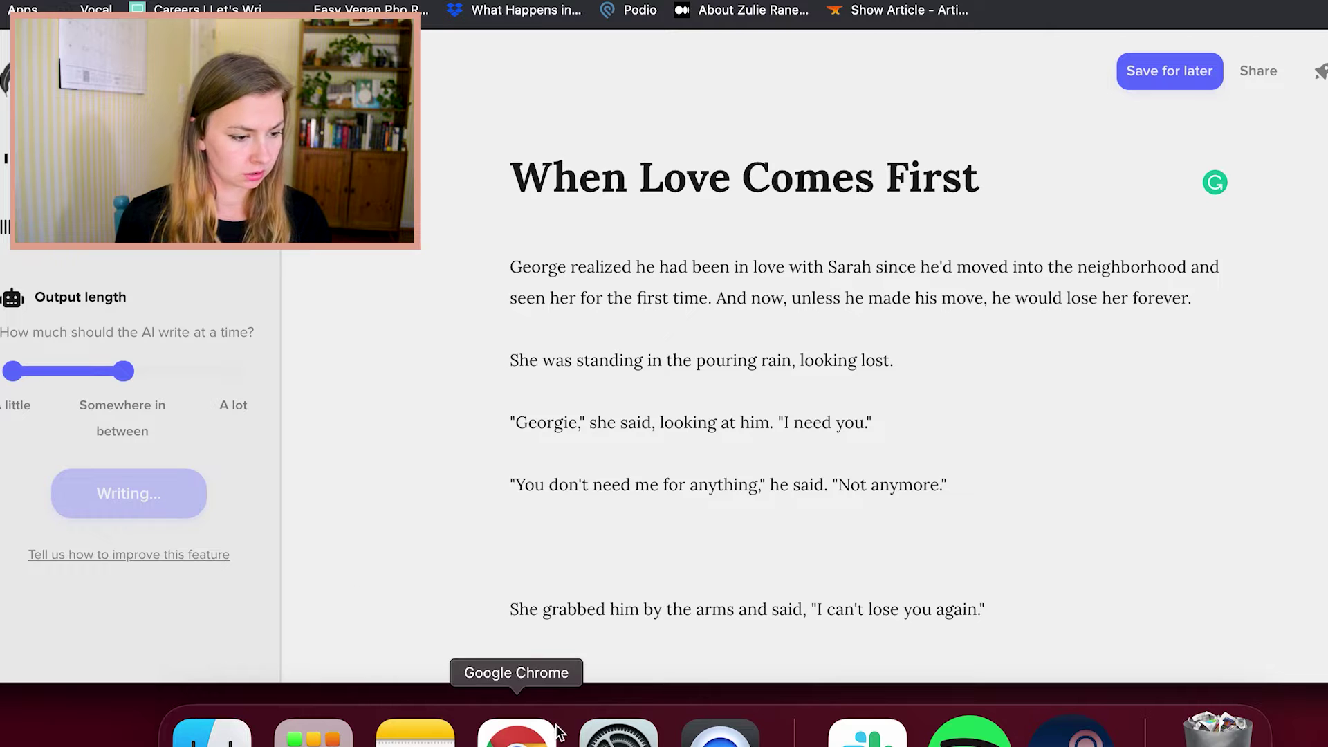
pyautogui.scroll(8, 599, 560)
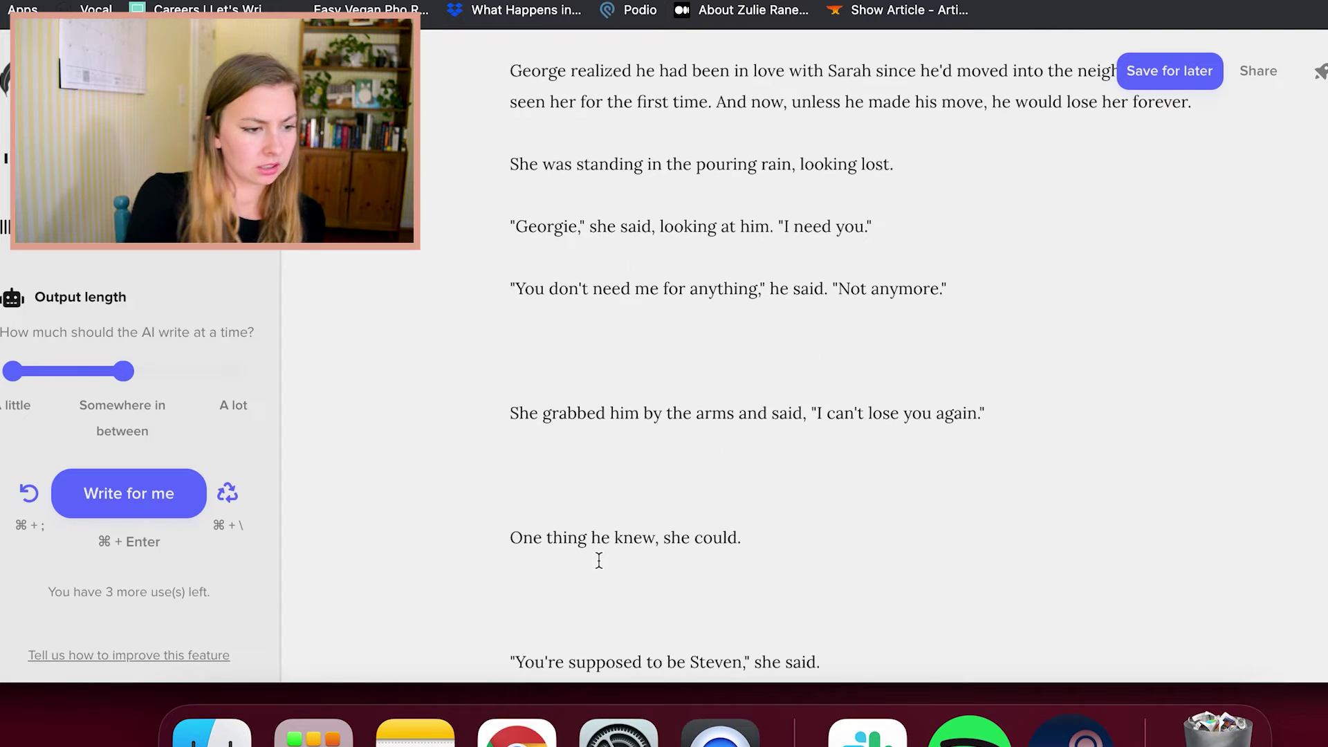
pyautogui.click(220, 377)
# Delete the extra blank lines between the generated paragraphs down to 'I love you'
pyautogui.click(531, 344)
pyautogui.press('BackSpace')
pyautogui.press('BackSpace')
pyautogui.click(585, 409)
pyautogui.press('BackSpace')
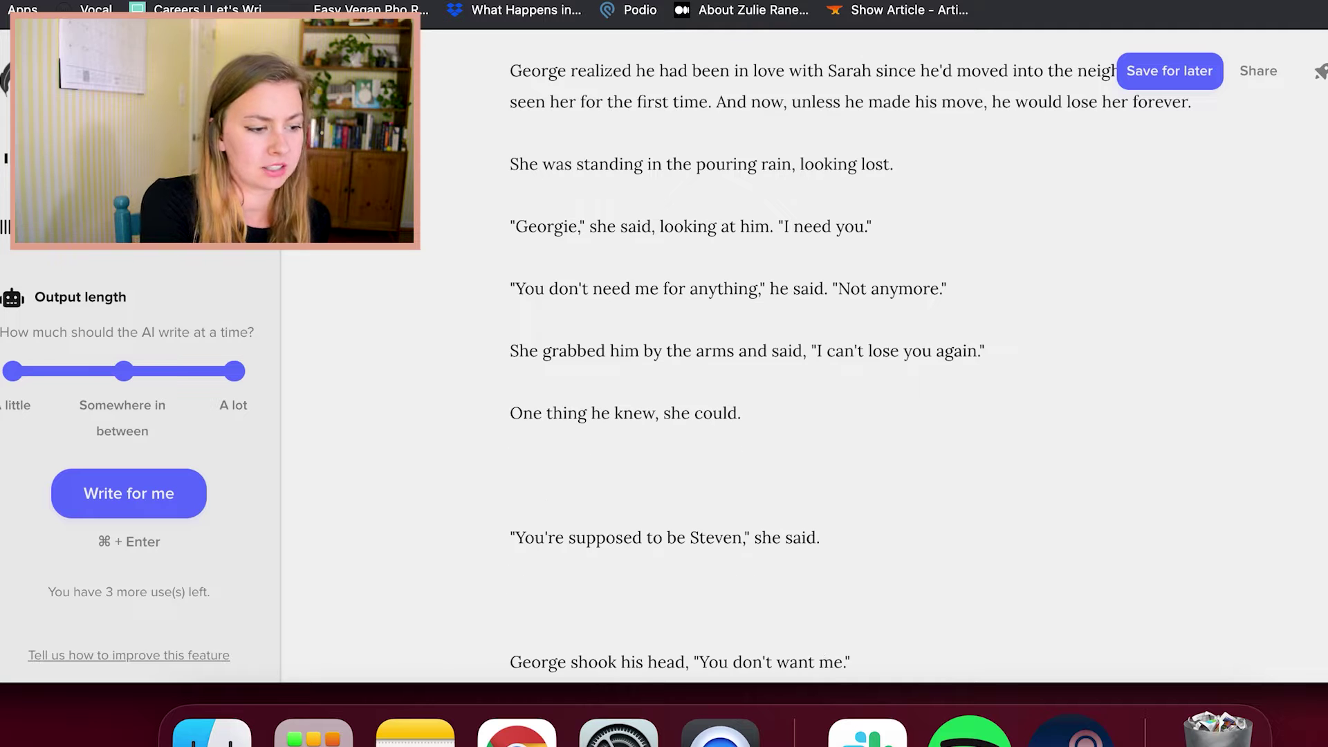
pyautogui.press('BackSpace')
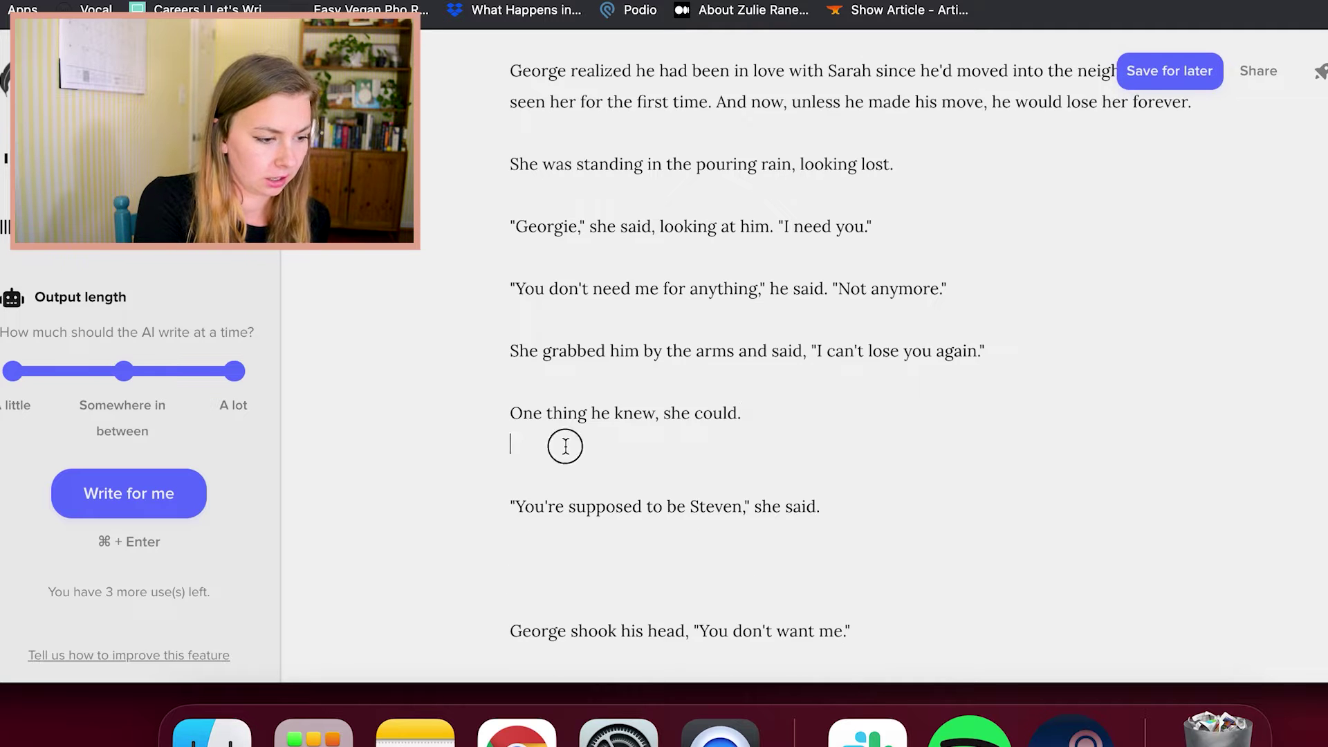
pyautogui.press('BackSpace')
pyautogui.click(560, 550)
pyautogui.press('BackSpace')
pyautogui.press('BackSpace')
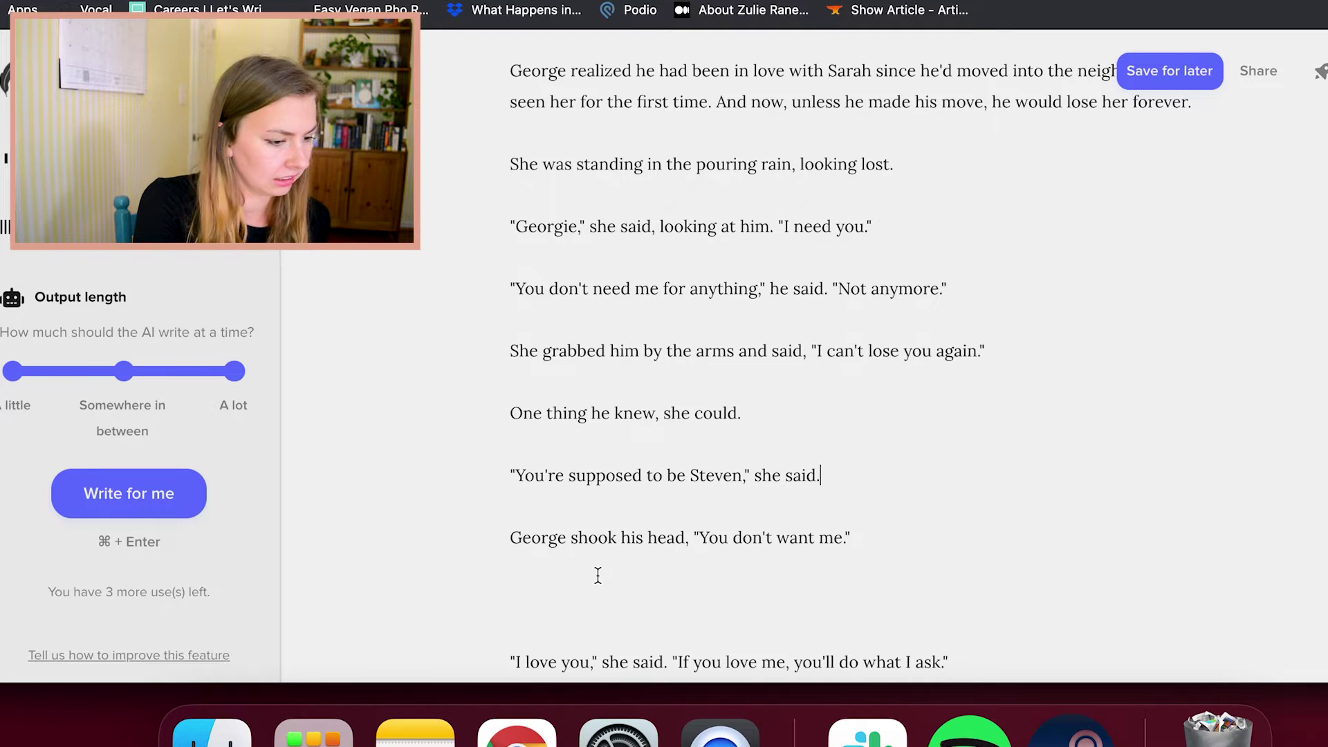
pyautogui.click(597, 575)
pyautogui.press('BackSpace')
pyautogui.press('BackSpace')
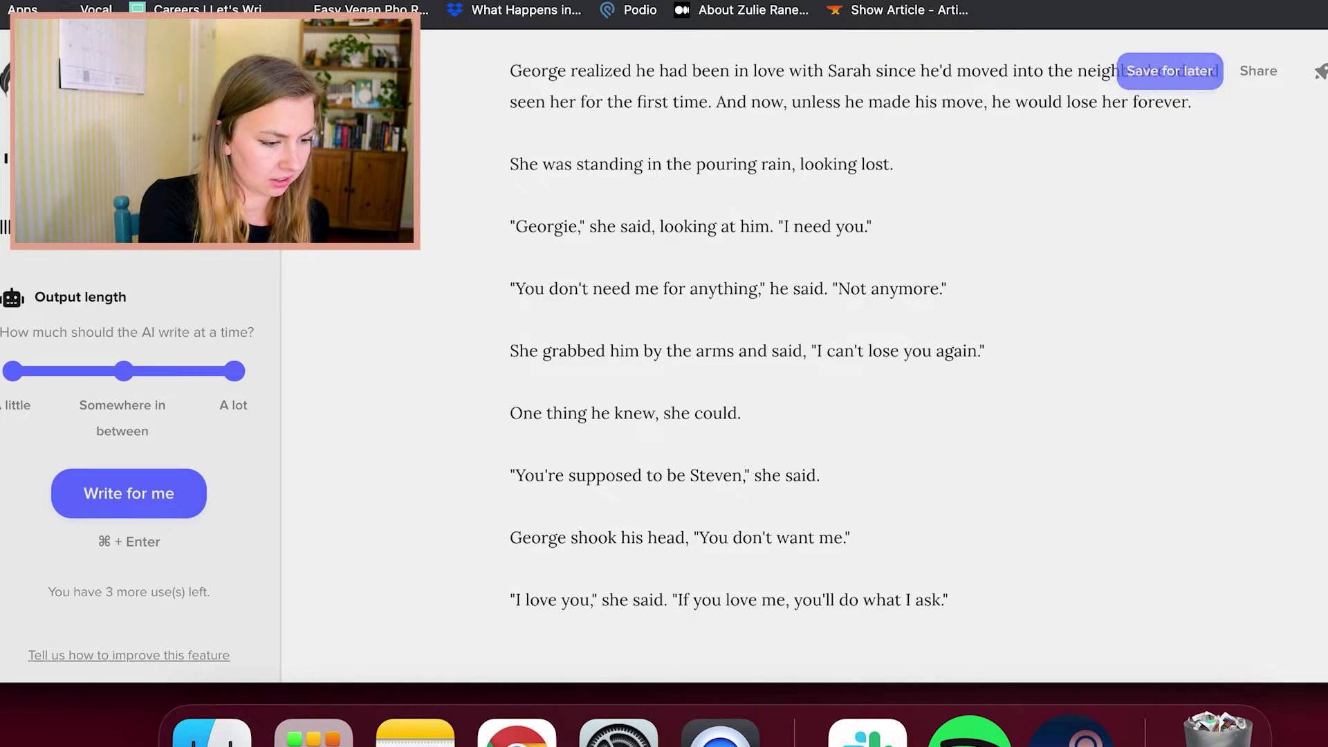
# Remove the blank lines before 'George stared at her.'
pyautogui.scroll(3, 836, 367)
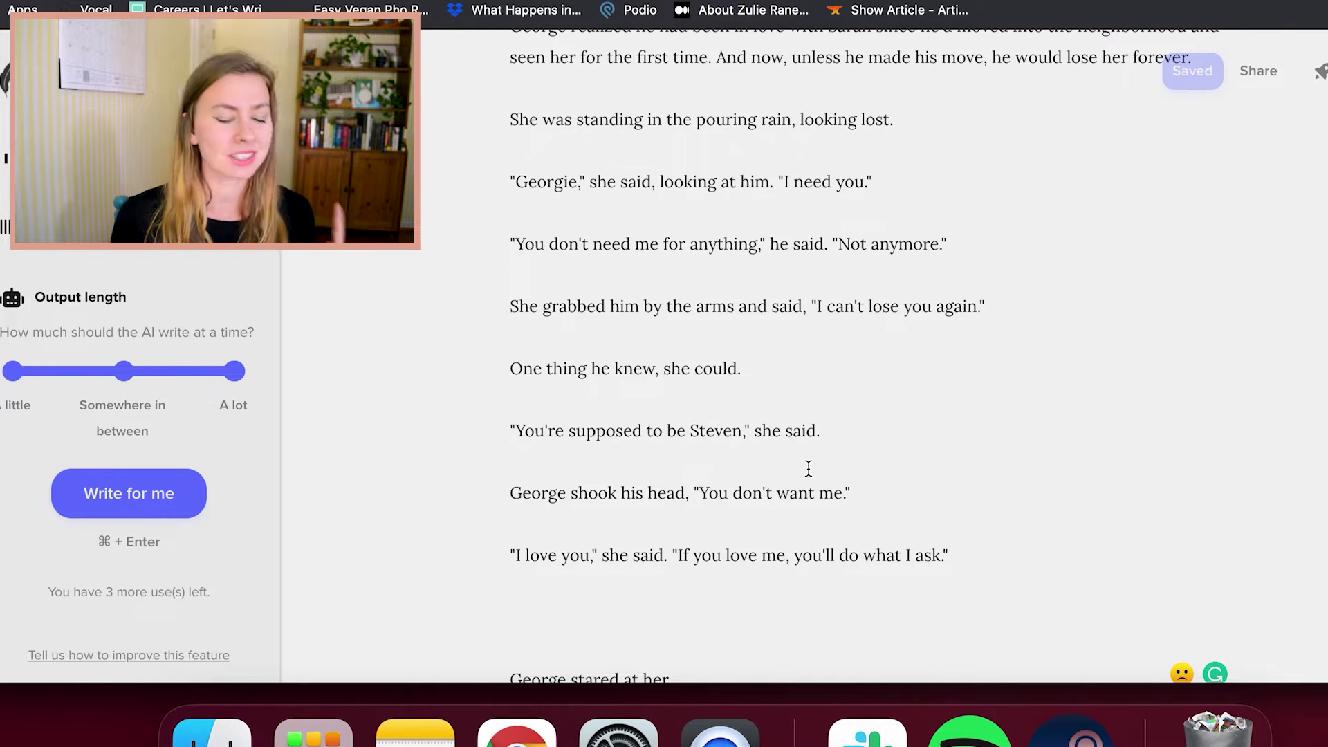
pyautogui.scroll(-1, 808, 468)
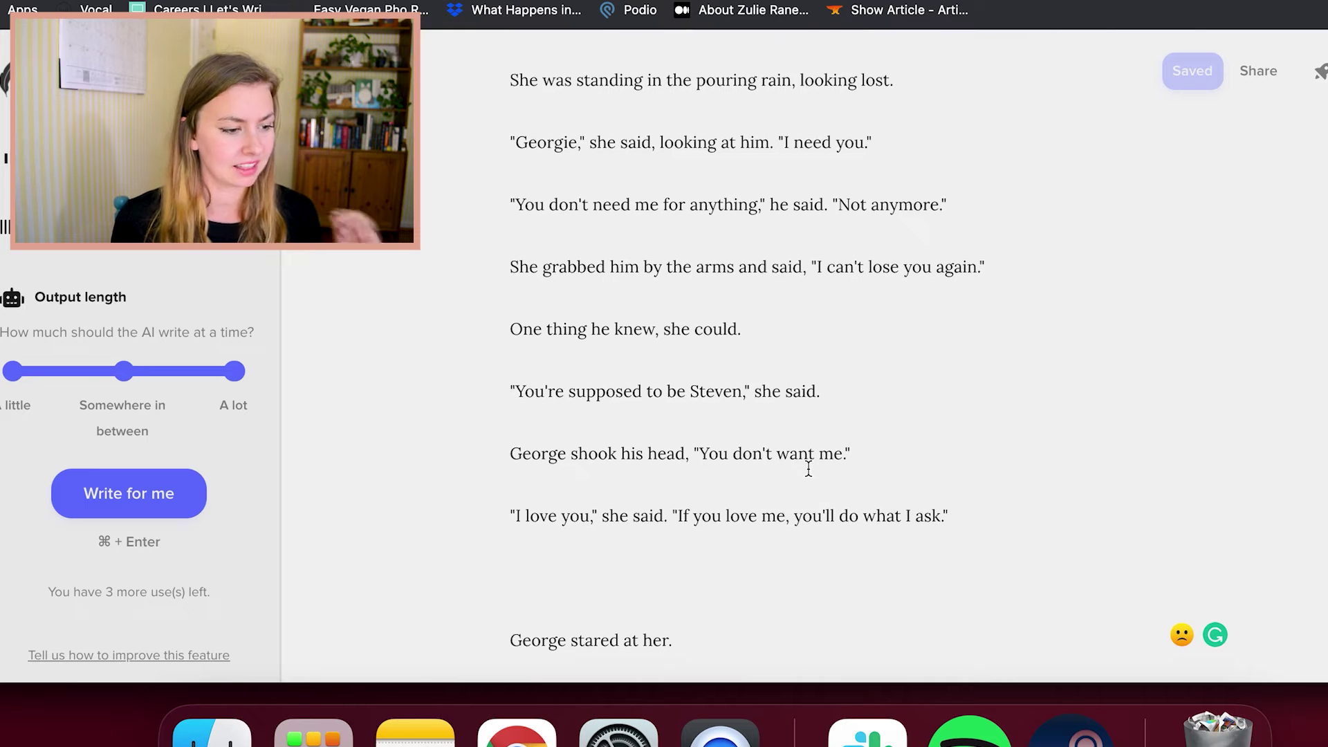
pyautogui.click(739, 584)
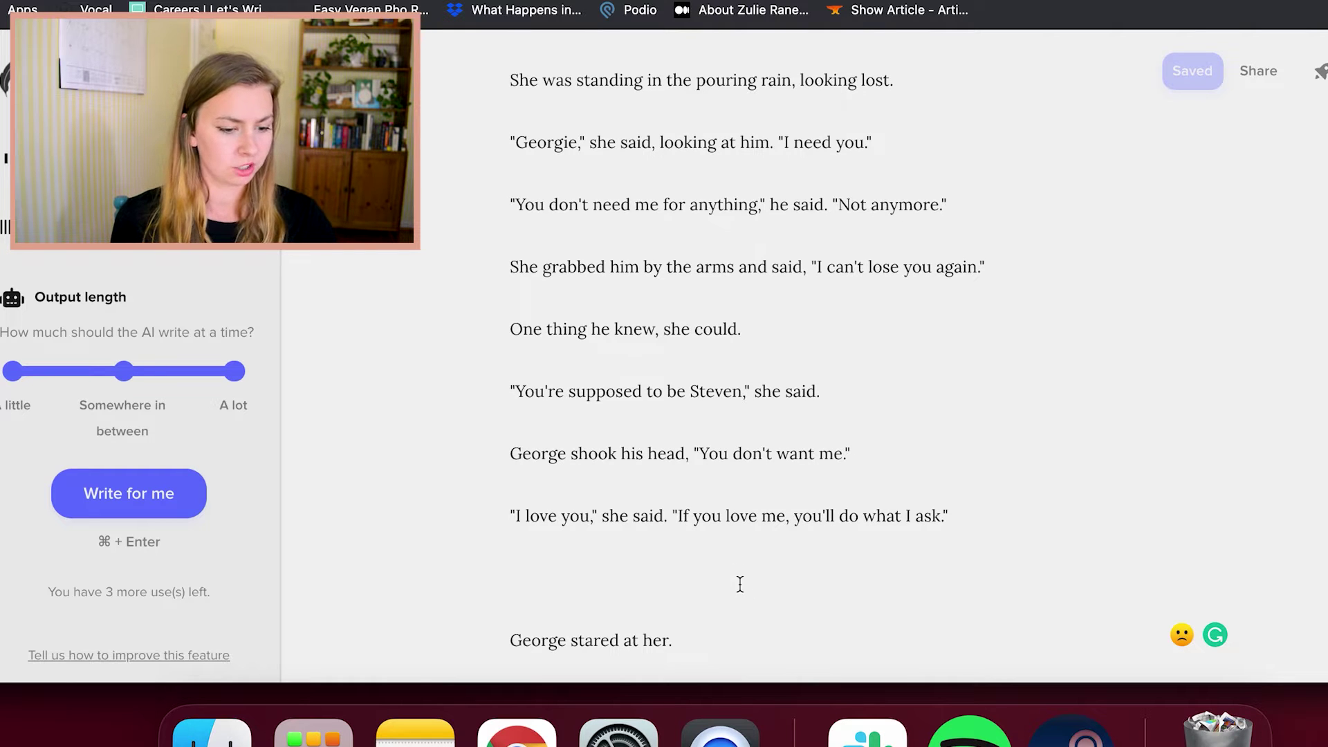
pyautogui.press('BackSpace')
pyautogui.press('BackSpace')
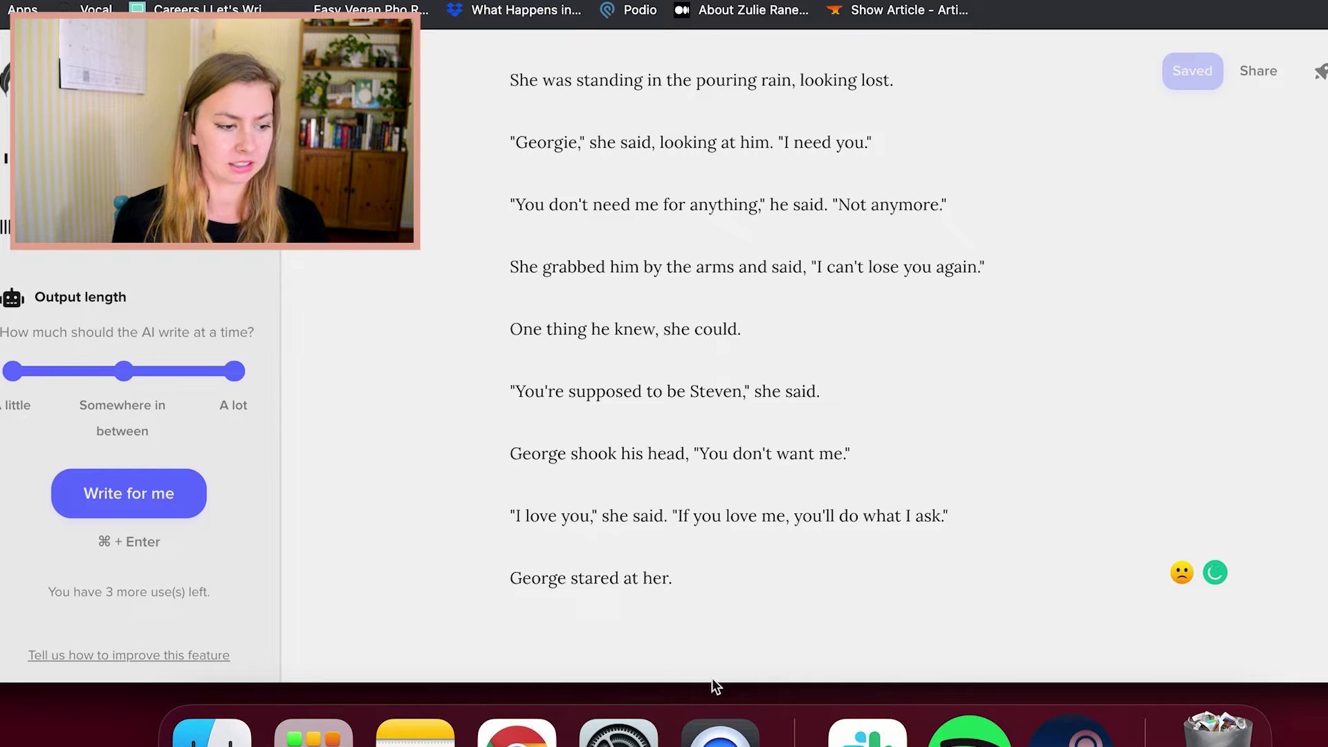
pyautogui.scroll(-3, 720, 596)
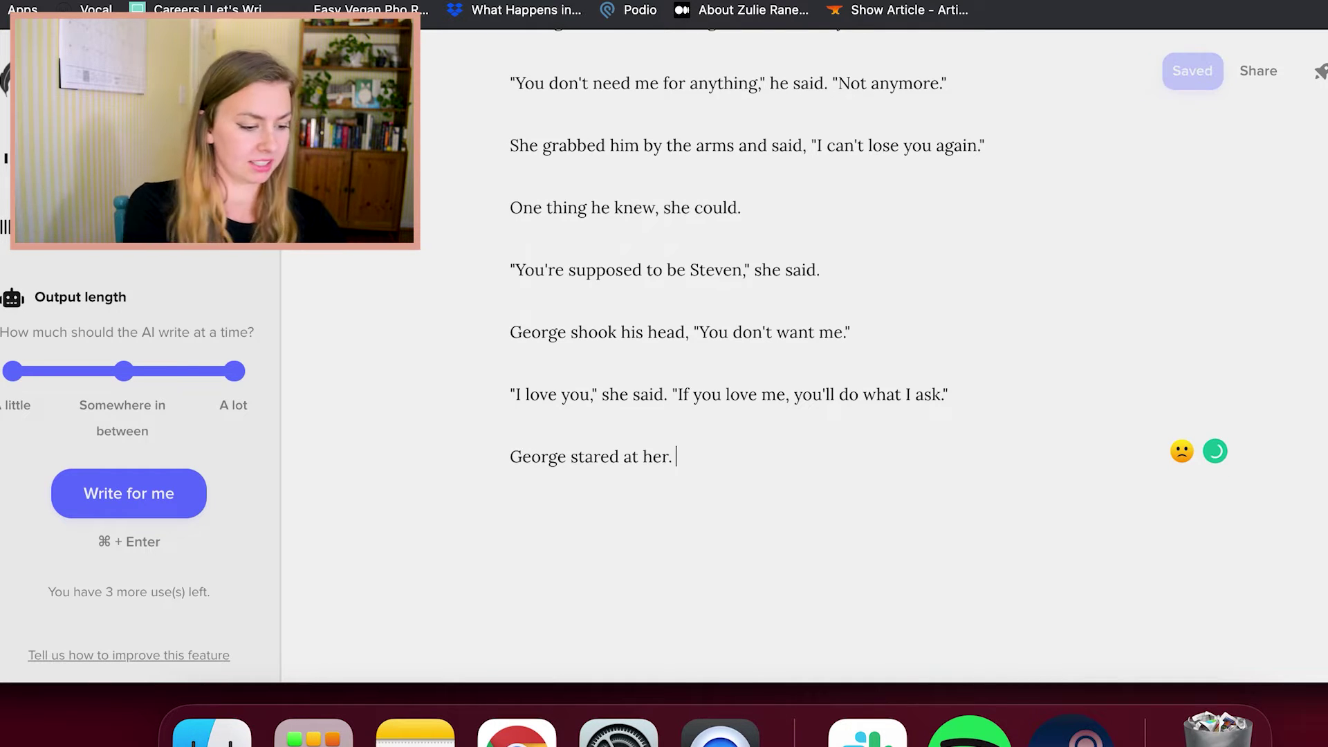
# Finish the kiss paragraph with 'She reciprocated with gusto.' and request a continuation, which is blocked as toxic
pyautogui.write('Then he leaned down ')
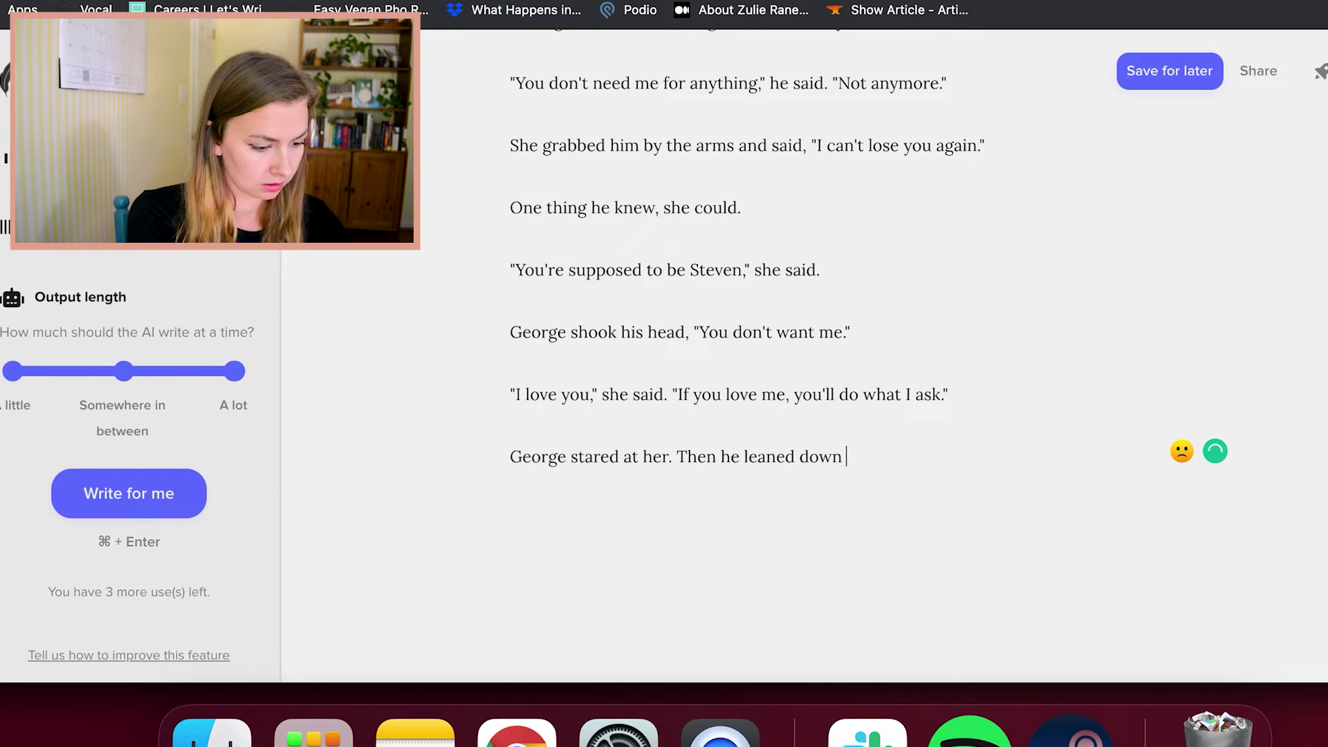
pyautogui.write('and hissed her hard on the mouth, hands ru')
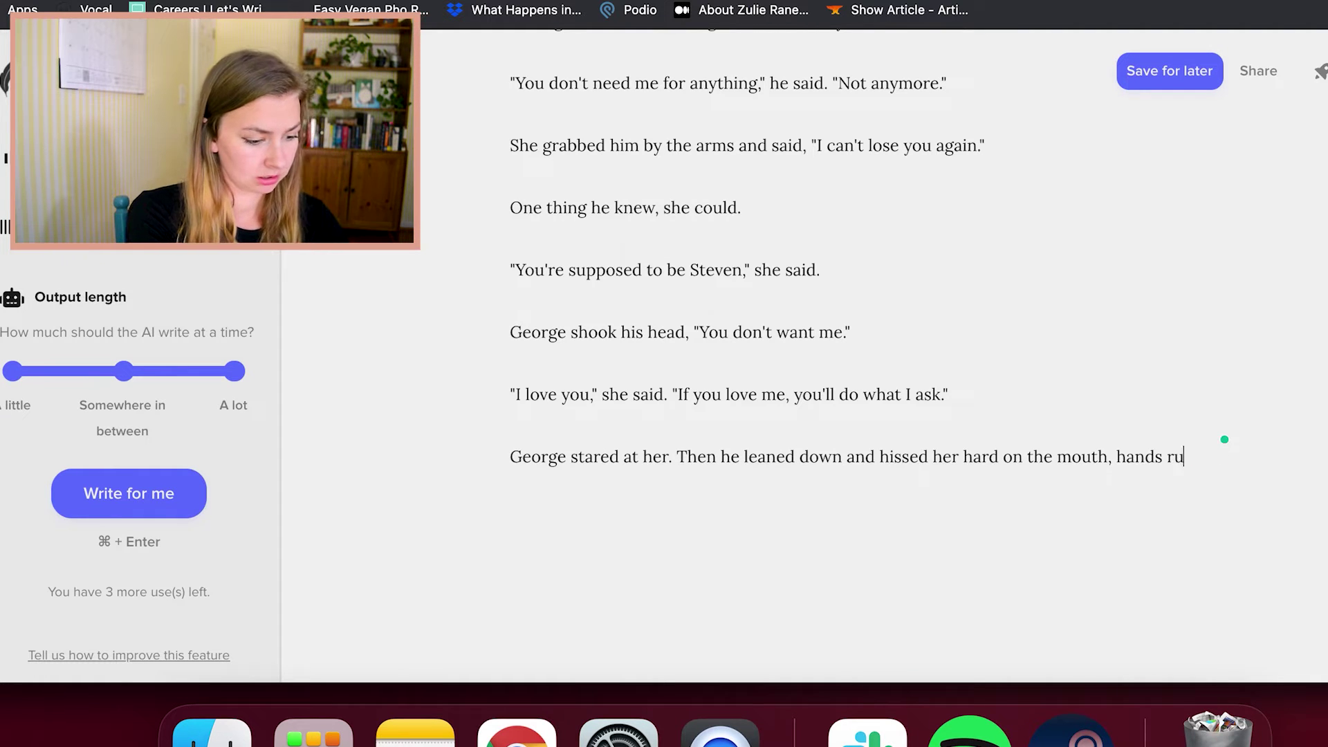
pyautogui.write('nning over her body. She reciprocated')
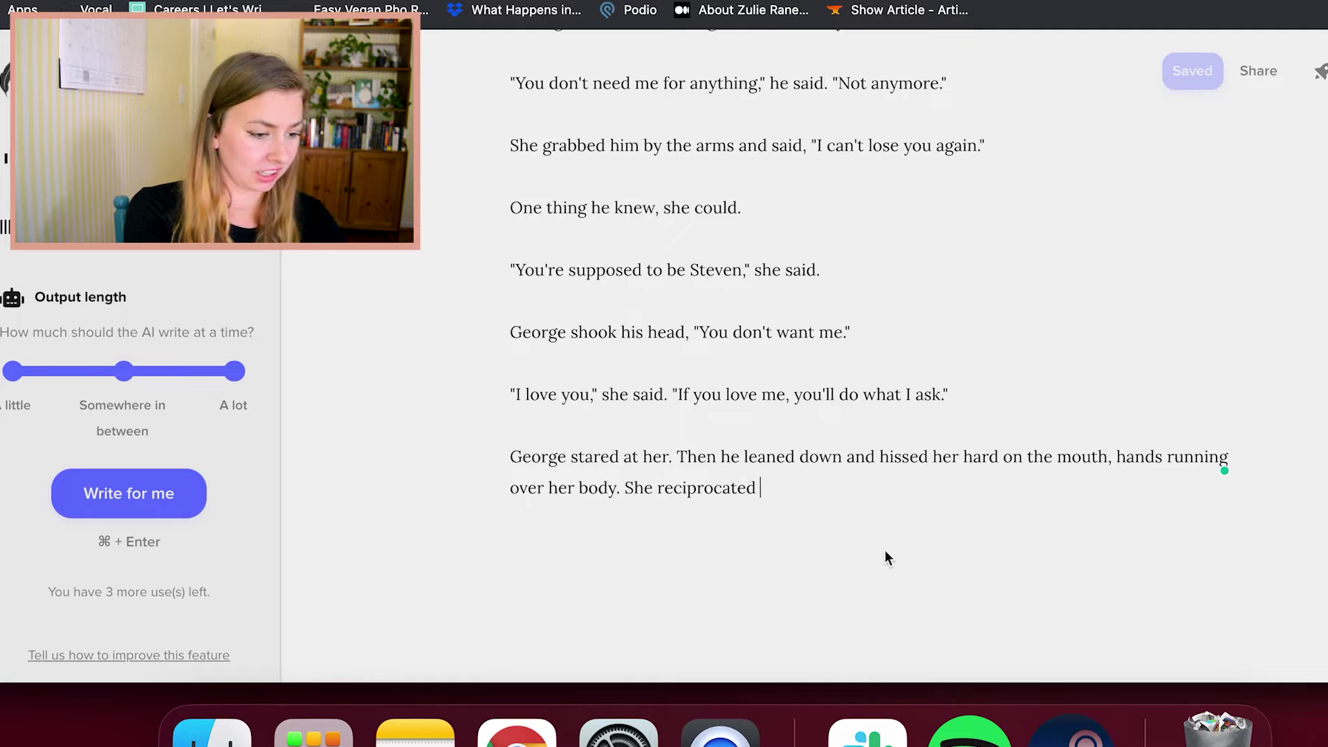
pyautogui.write(' w')
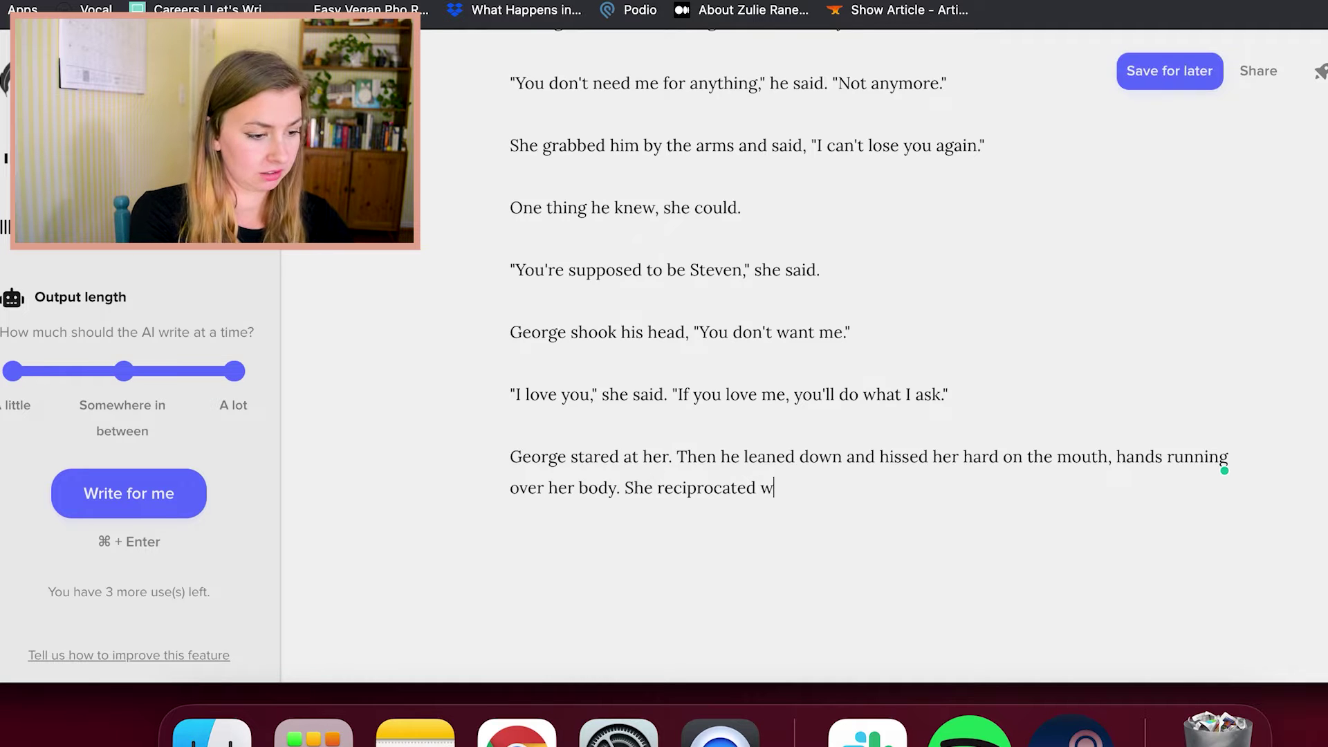
pyautogui.write('ith gusto.')
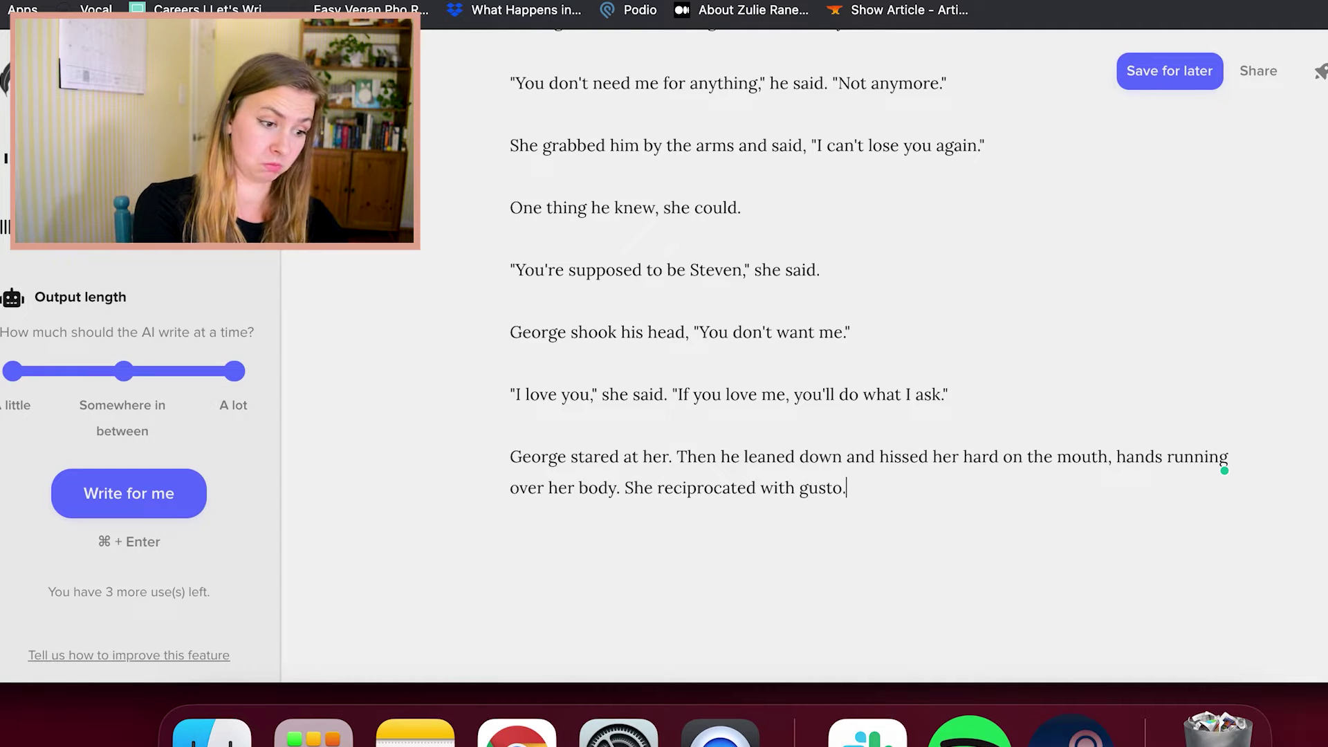
pyautogui.click(175, 492)
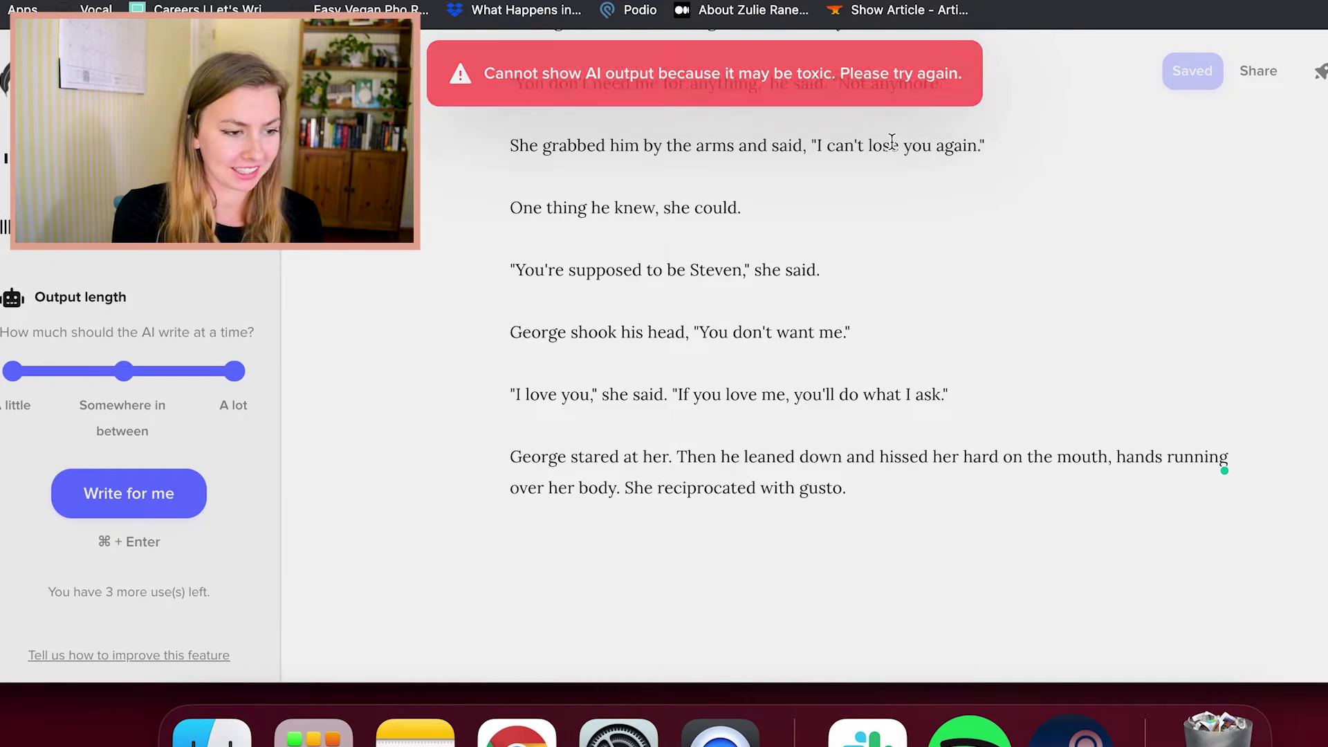
# Change 'hissed' to 'kissed', add 'They kissed.' and request an AI continuation
pyautogui.click(886, 456)
pyautogui.press('BackSpace')
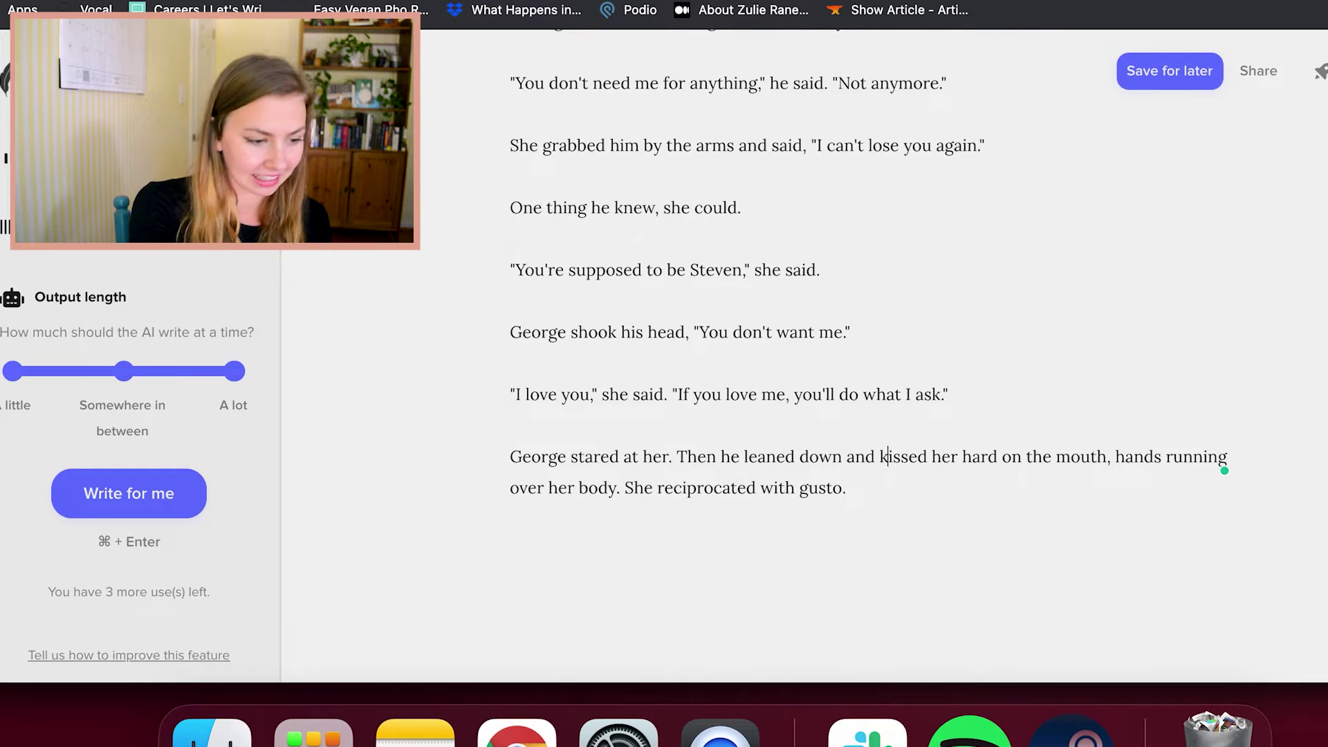
pyautogui.write('k')
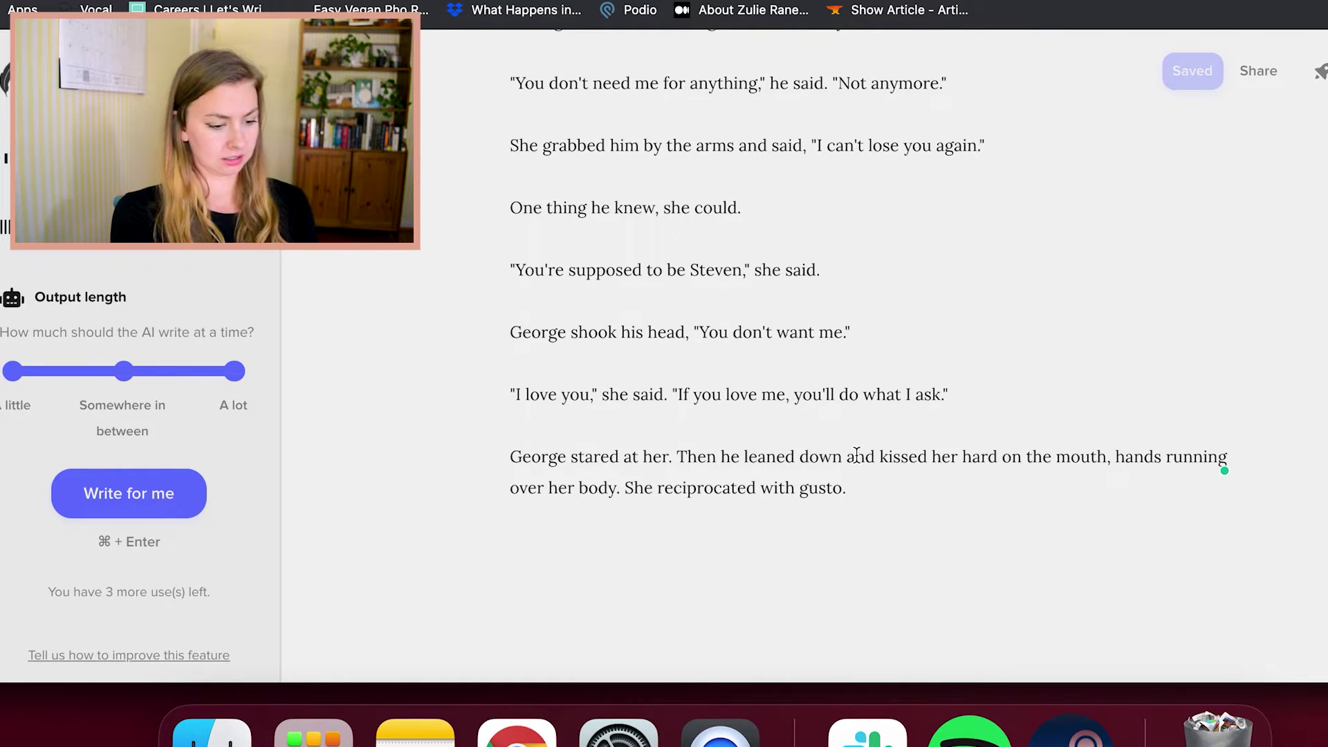
pyautogui.write(' They kissed')
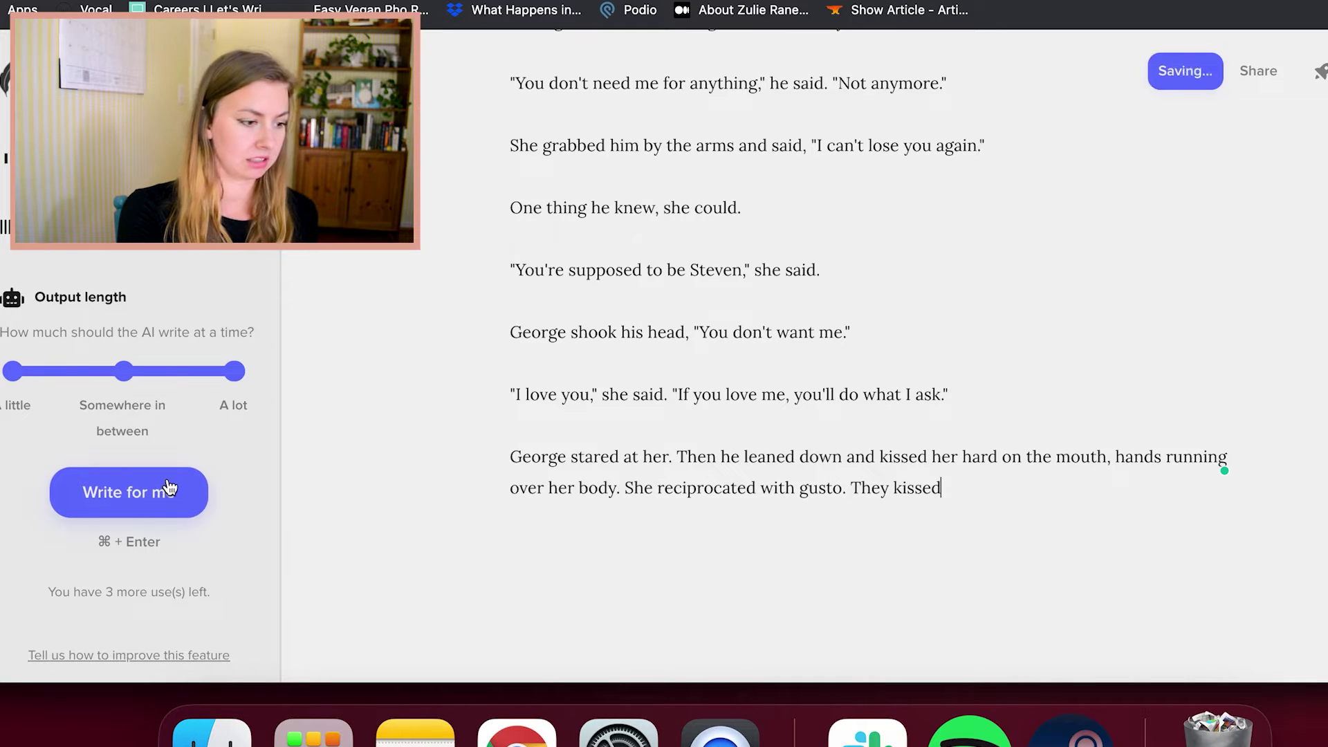
pyautogui.write('.')
pyautogui.click(145, 494)
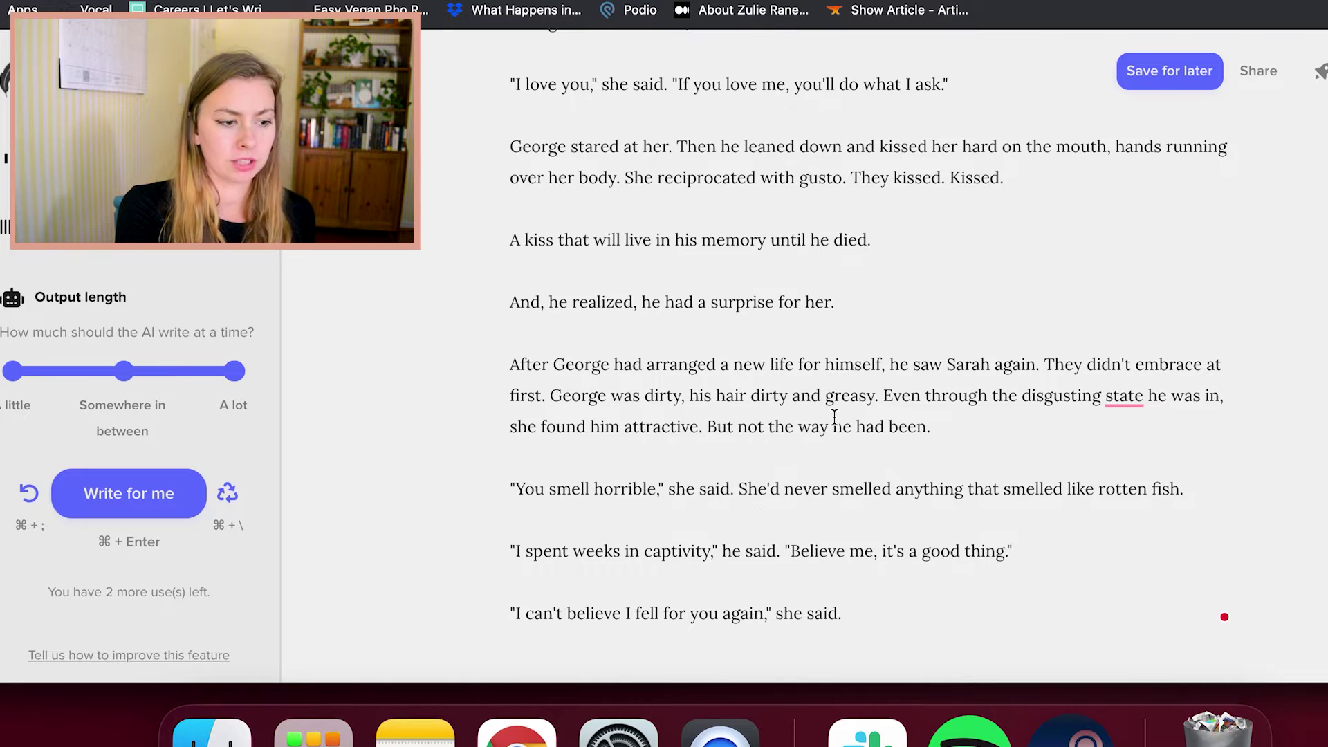
# Review the reunion continuation and place the caret after 'I can't believe I fell for you again.'
pyautogui.click(863, 337)
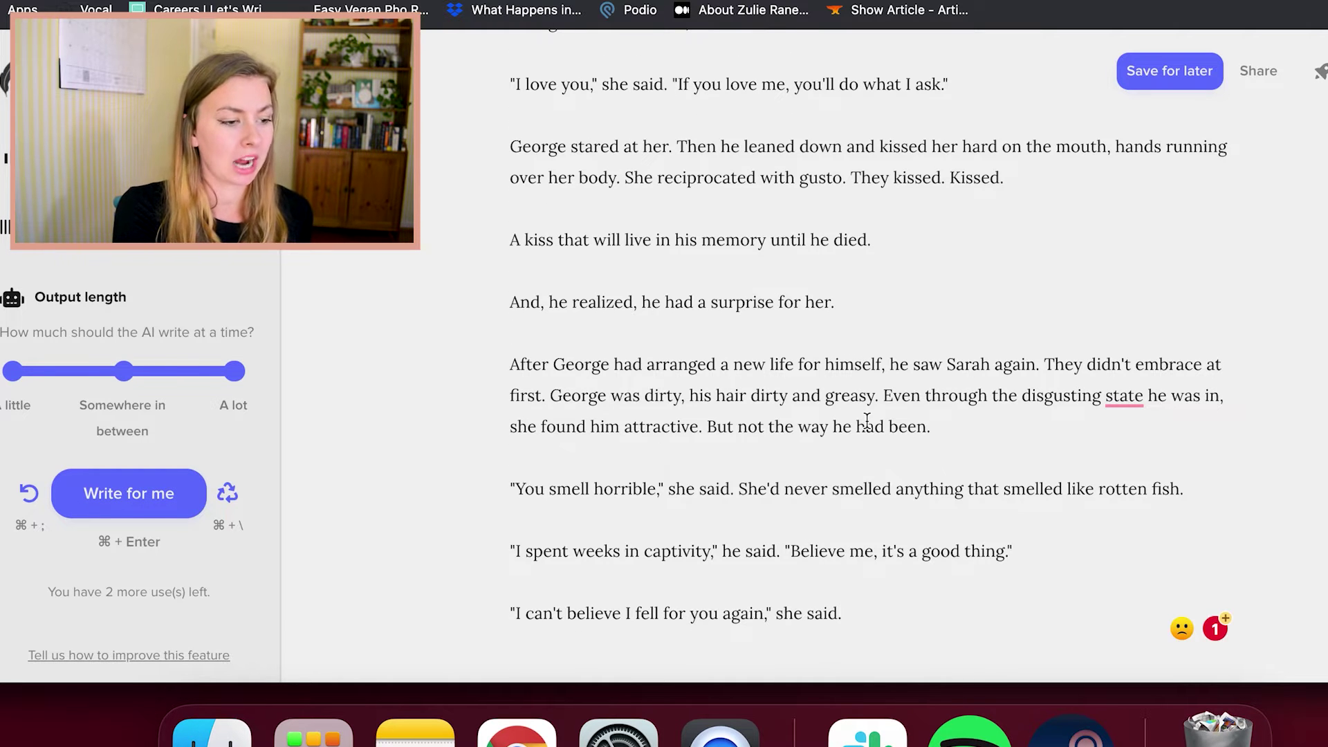
pyautogui.scroll(-2, 868, 415)
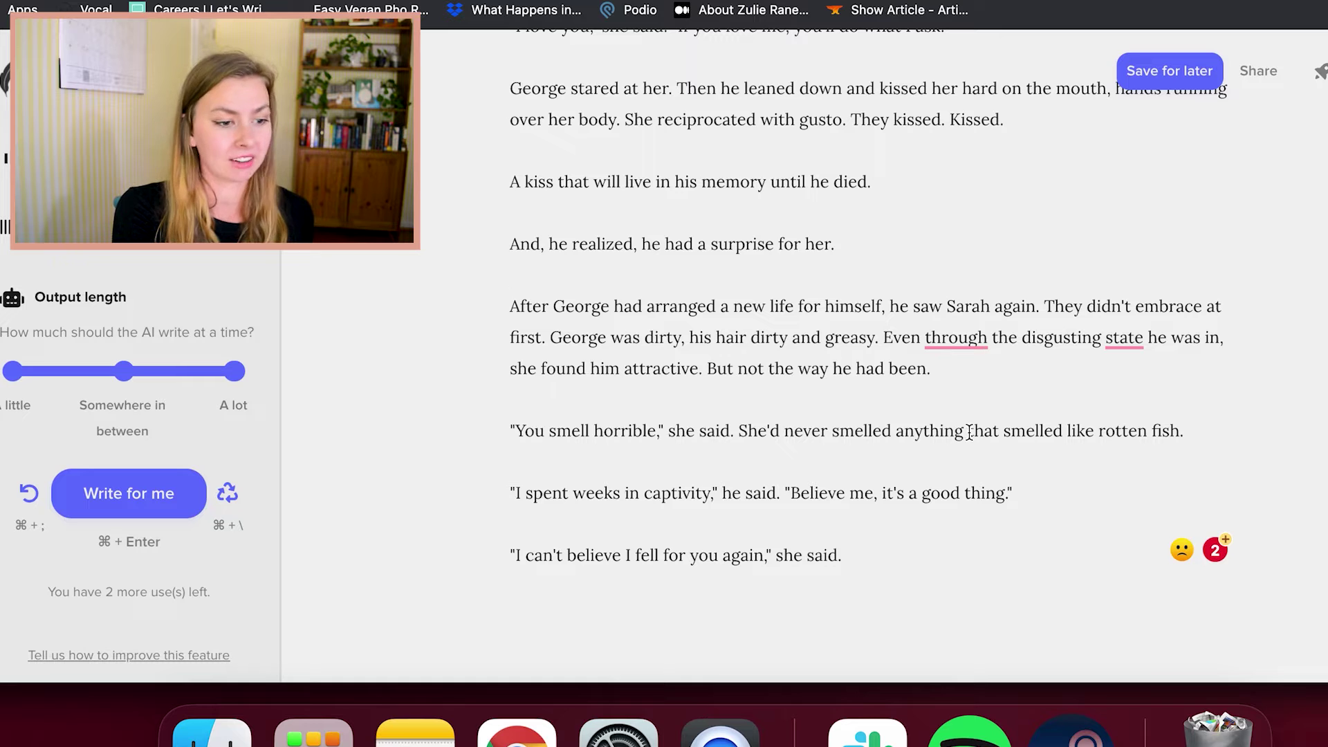
pyautogui.scroll(-2, 1016, 373)
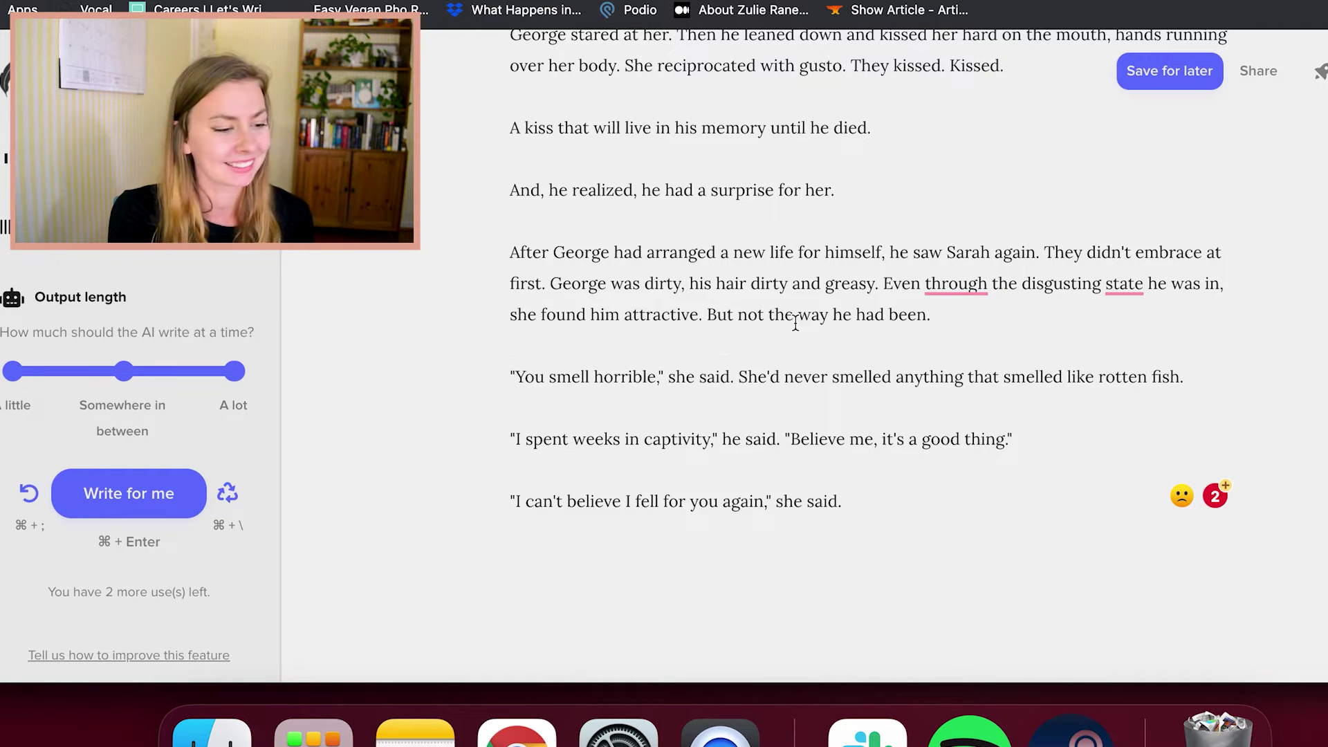
pyautogui.scroll(-1, 926, 368)
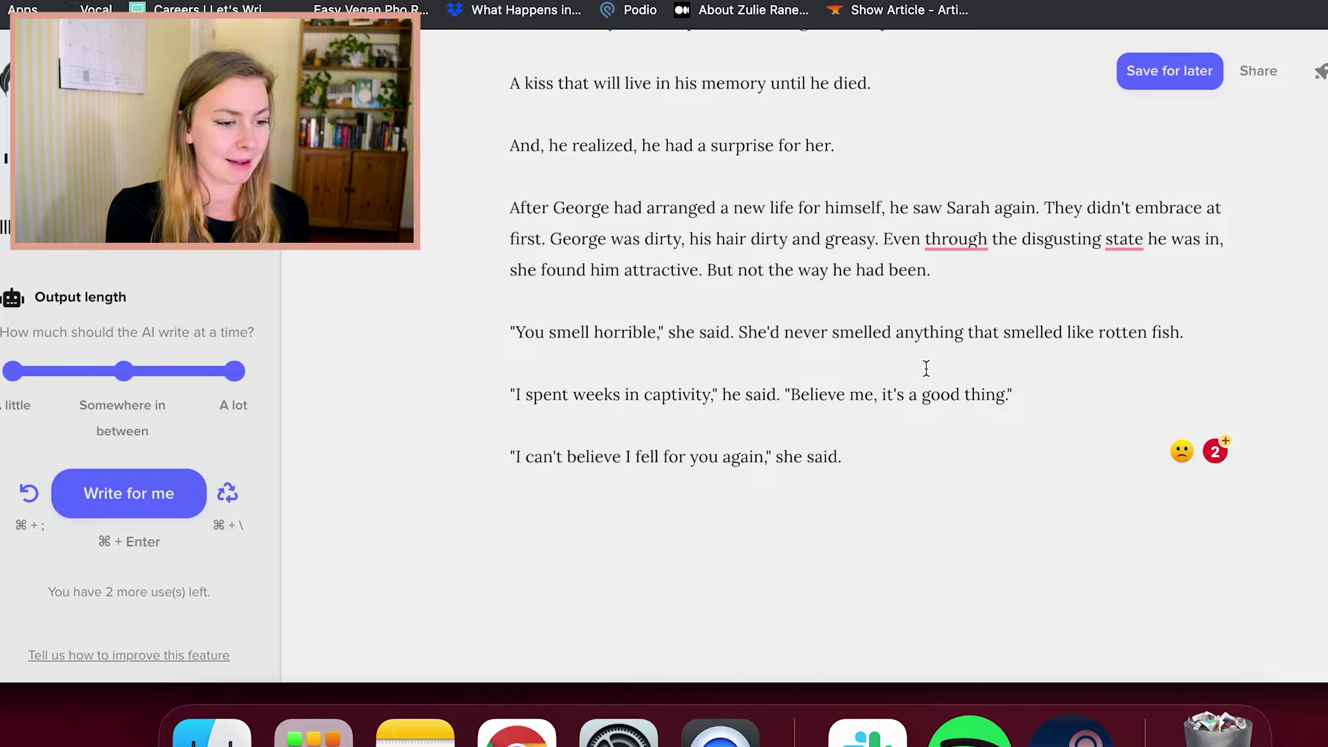
pyautogui.click(669, 369)
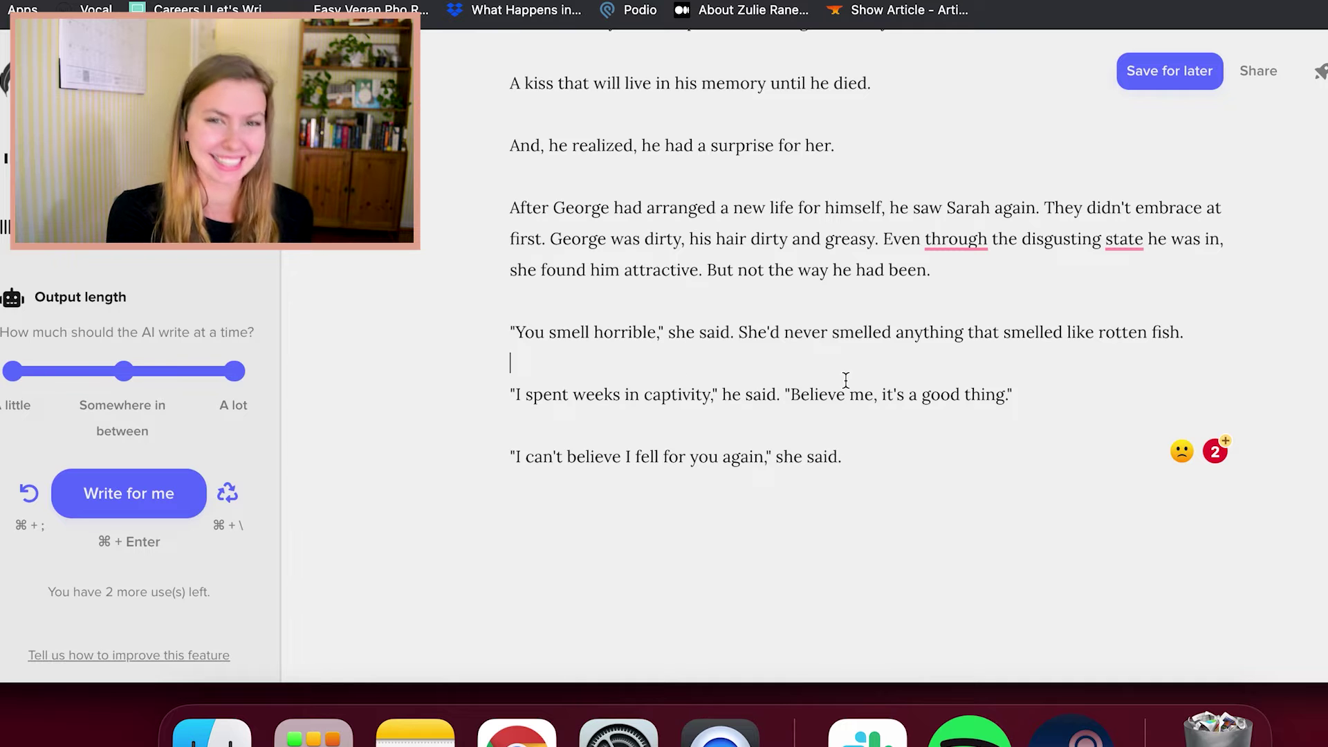
pyautogui.click(801, 426)
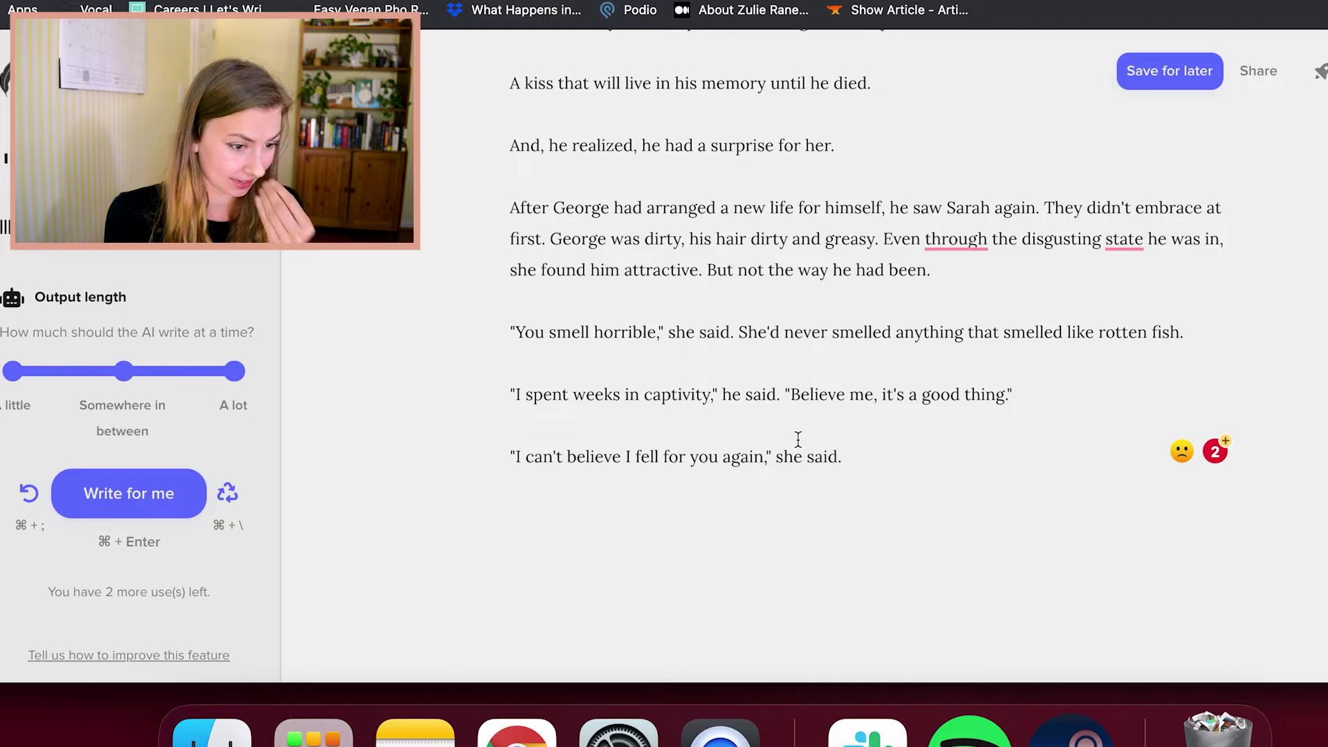
pyautogui.click(879, 463)
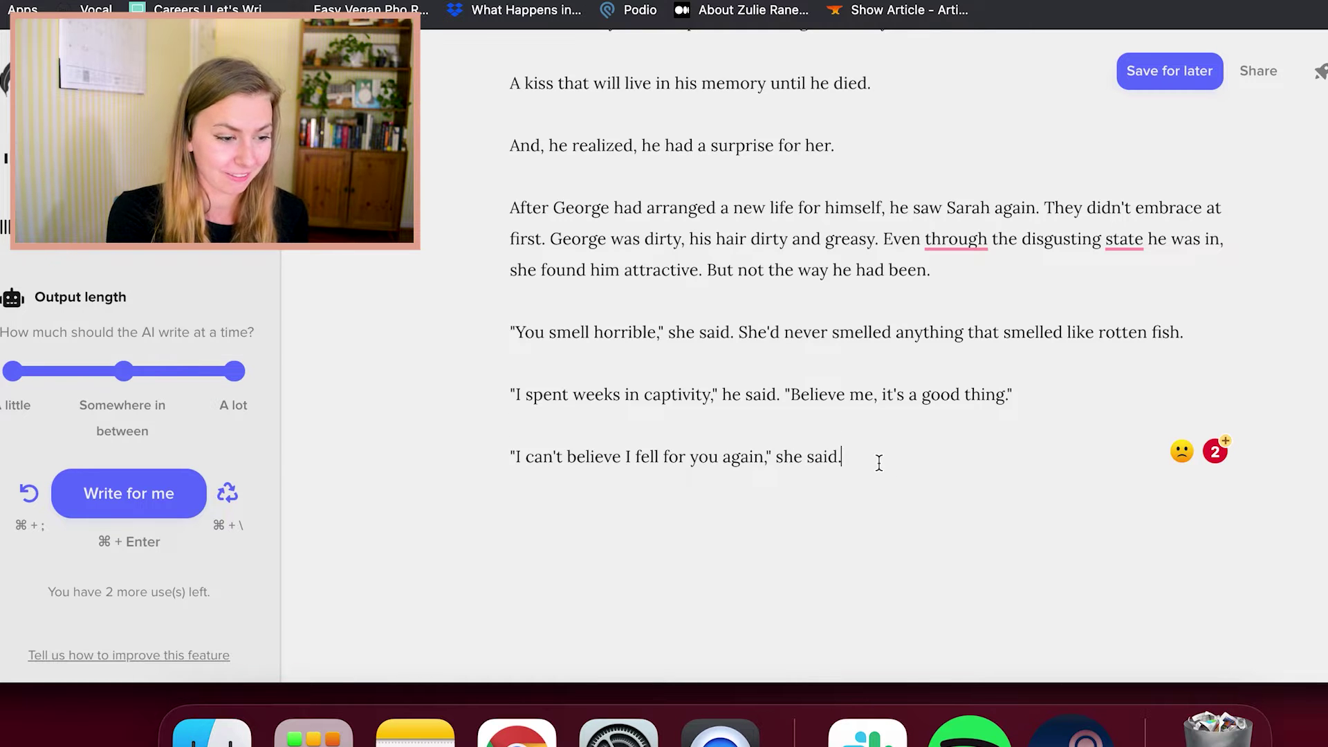
pyautogui.scroll(3, 879, 462)
pyautogui.scroll(-3, 879, 462)
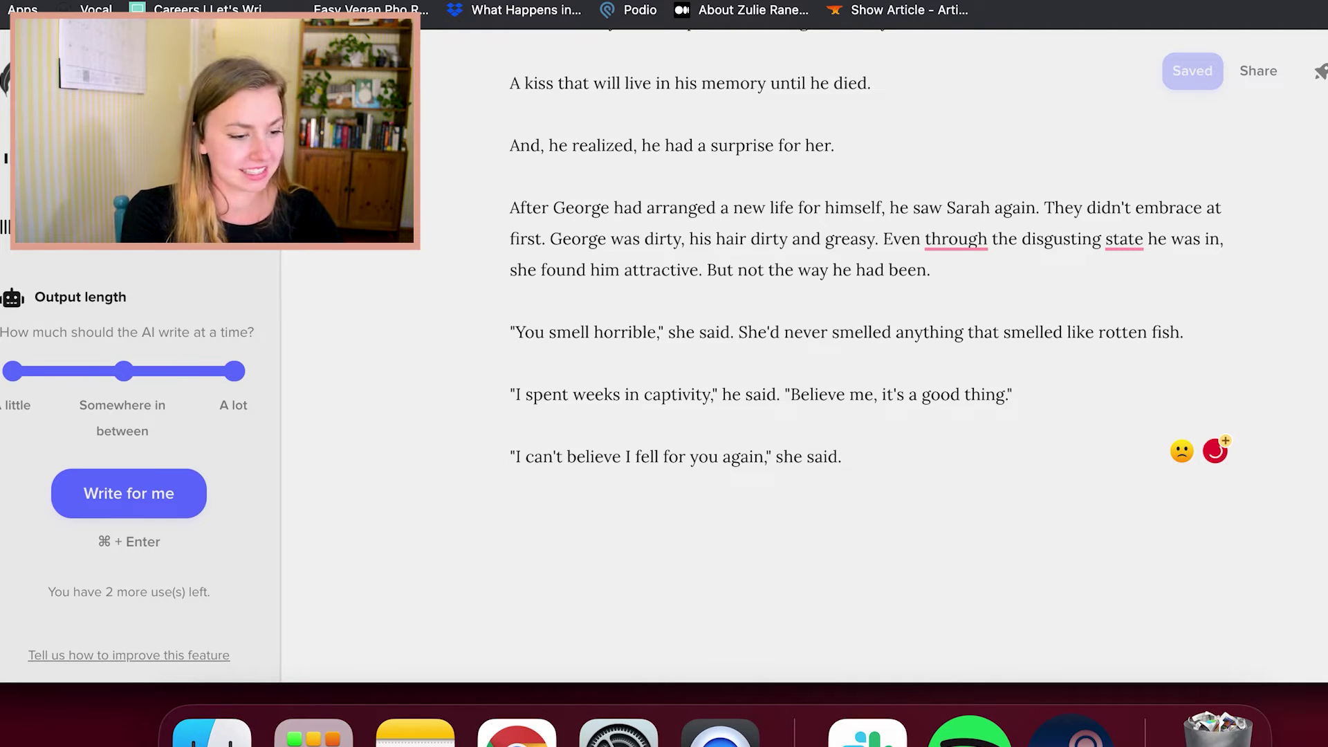
# Add Sarah's line "But you're still the man I want. Let's go to bed." and request a continuation
pyautogui.write('"Bu')
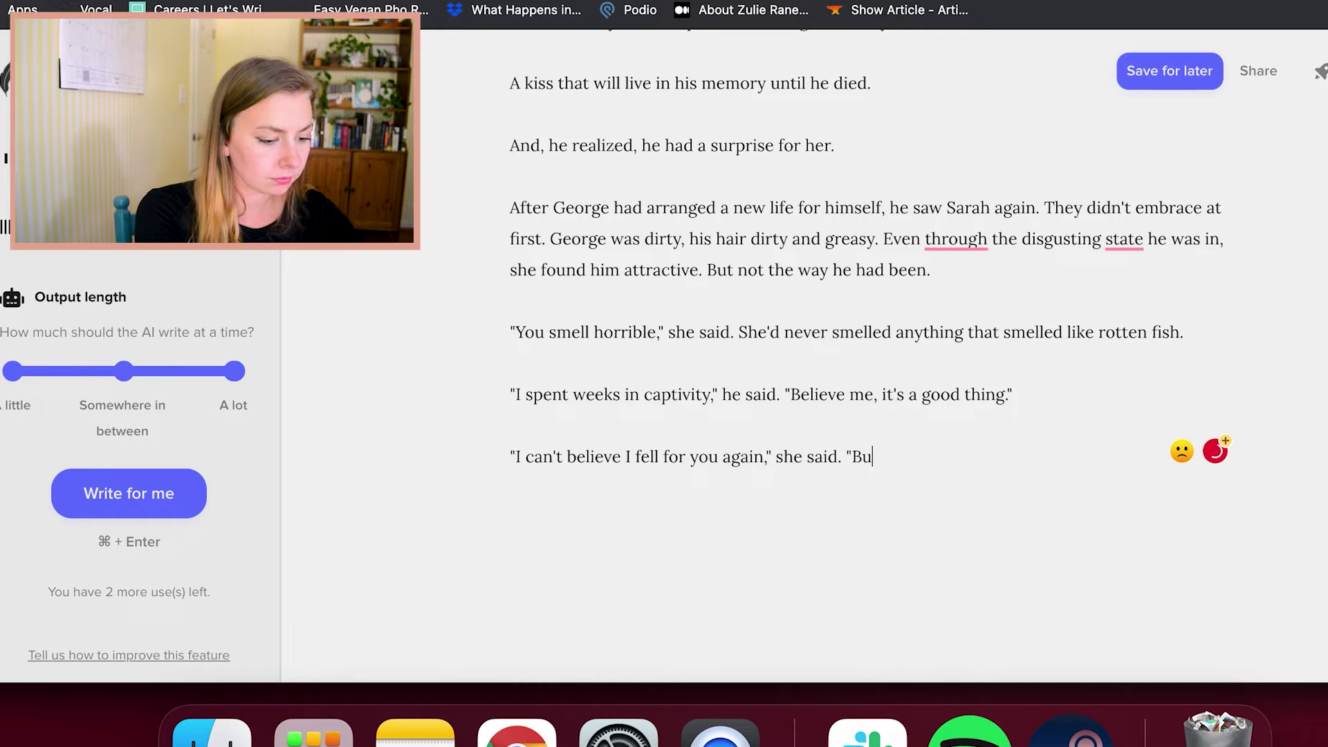
pyautogui.write("t you're still")
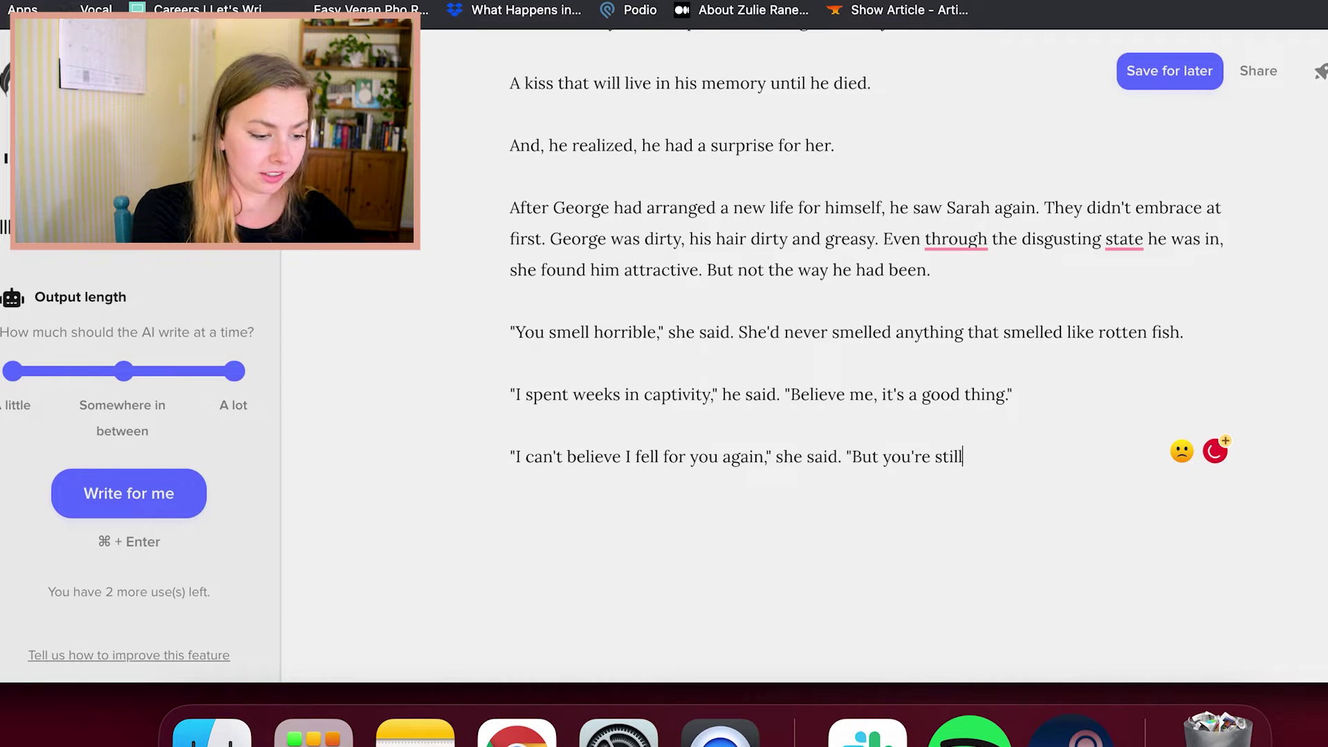
pyautogui.write(" the man I want. Le'")
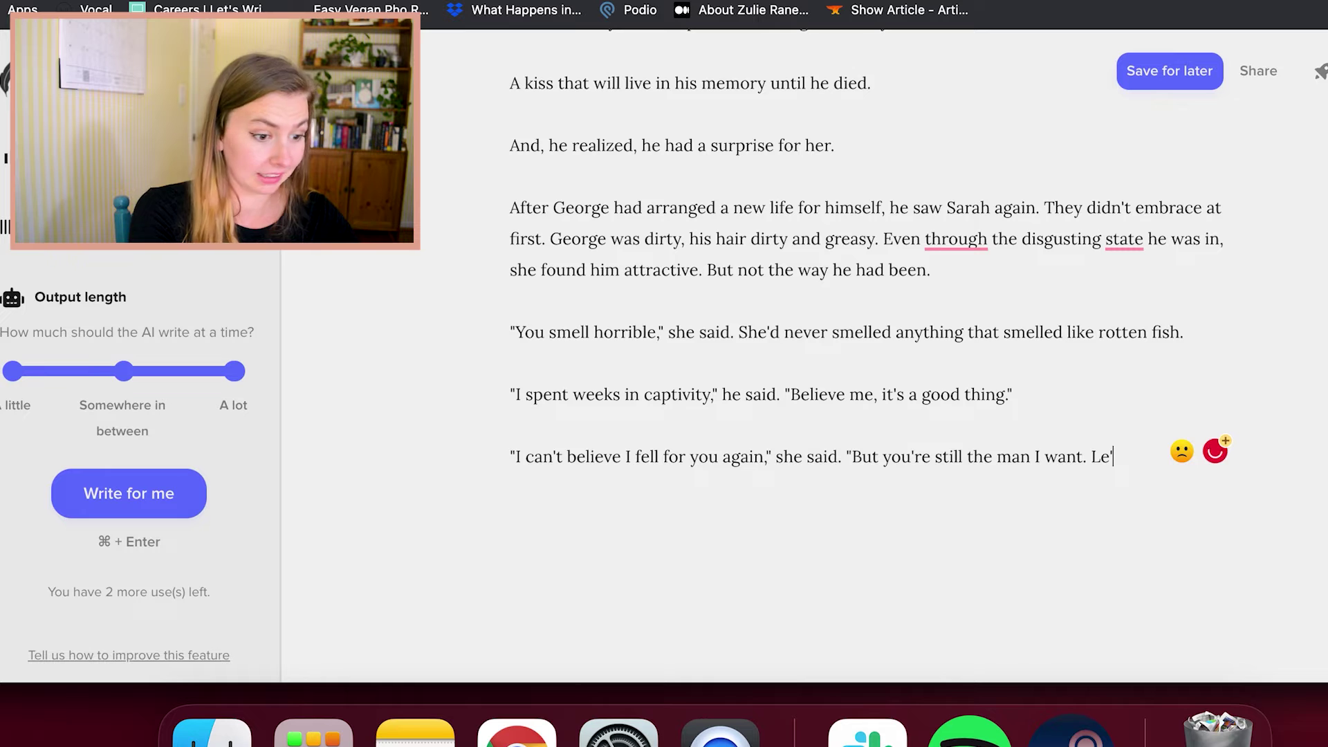
pyautogui.press('BackSpace')
pyautogui.write('t\'s go to bed."')
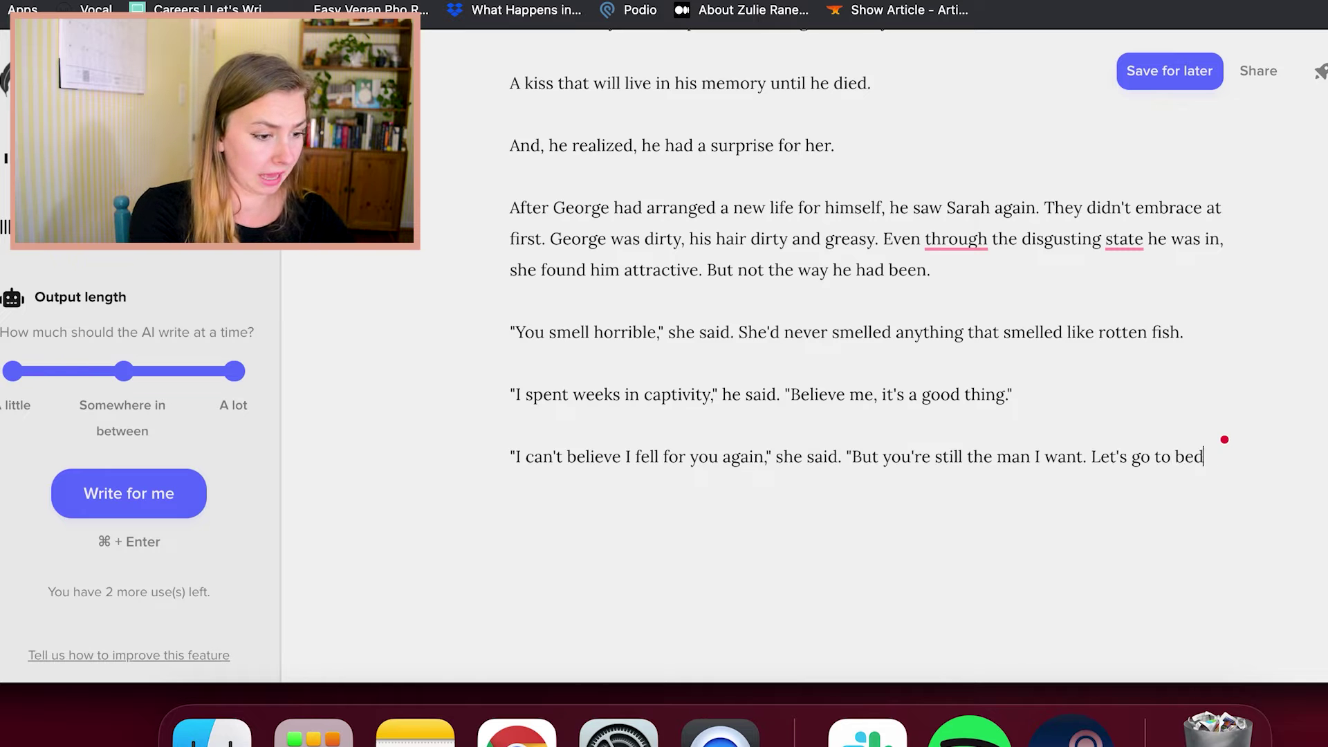
pyautogui.click(144, 502)
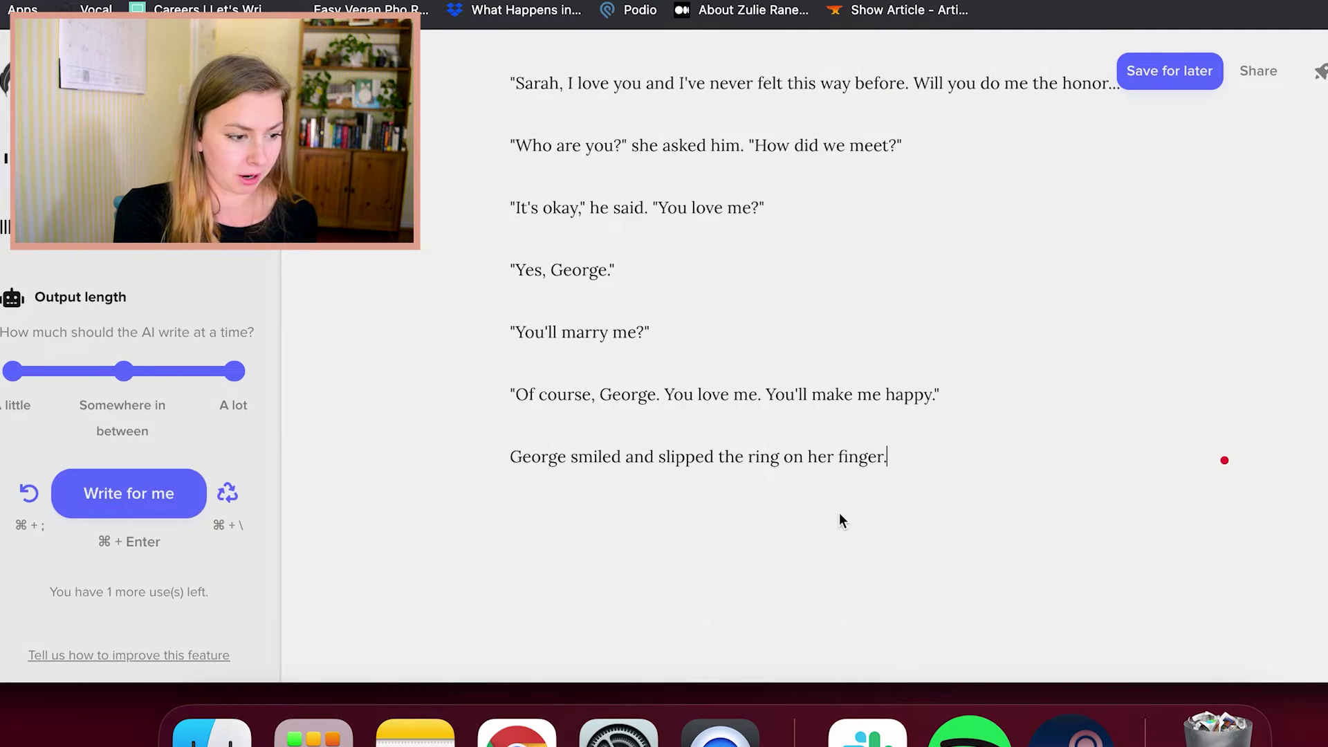
# Extend the story to end 'George smiled and slipped the ring on her finger.' and place the caret there
pyautogui.scroll(8, 838, 518)
pyautogui.scroll(-2, 920, 494)
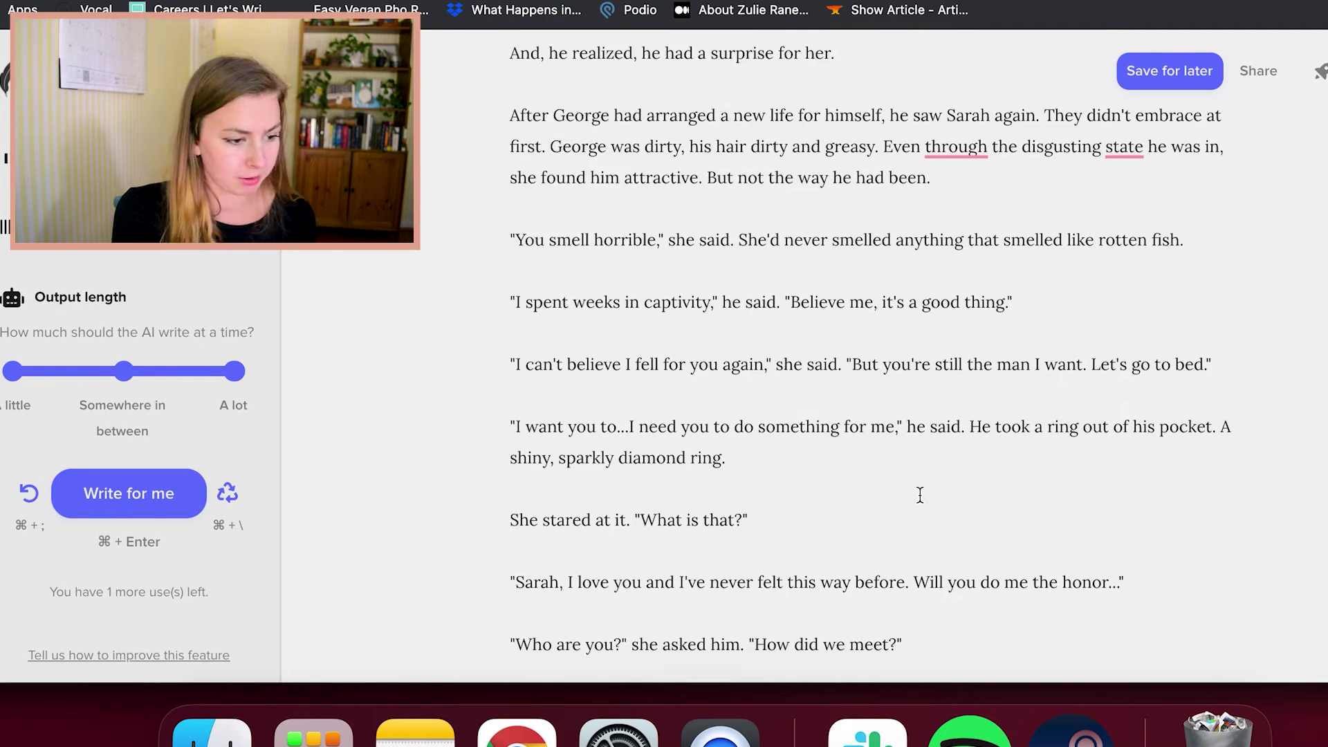
pyautogui.scroll(-1, 906, 496)
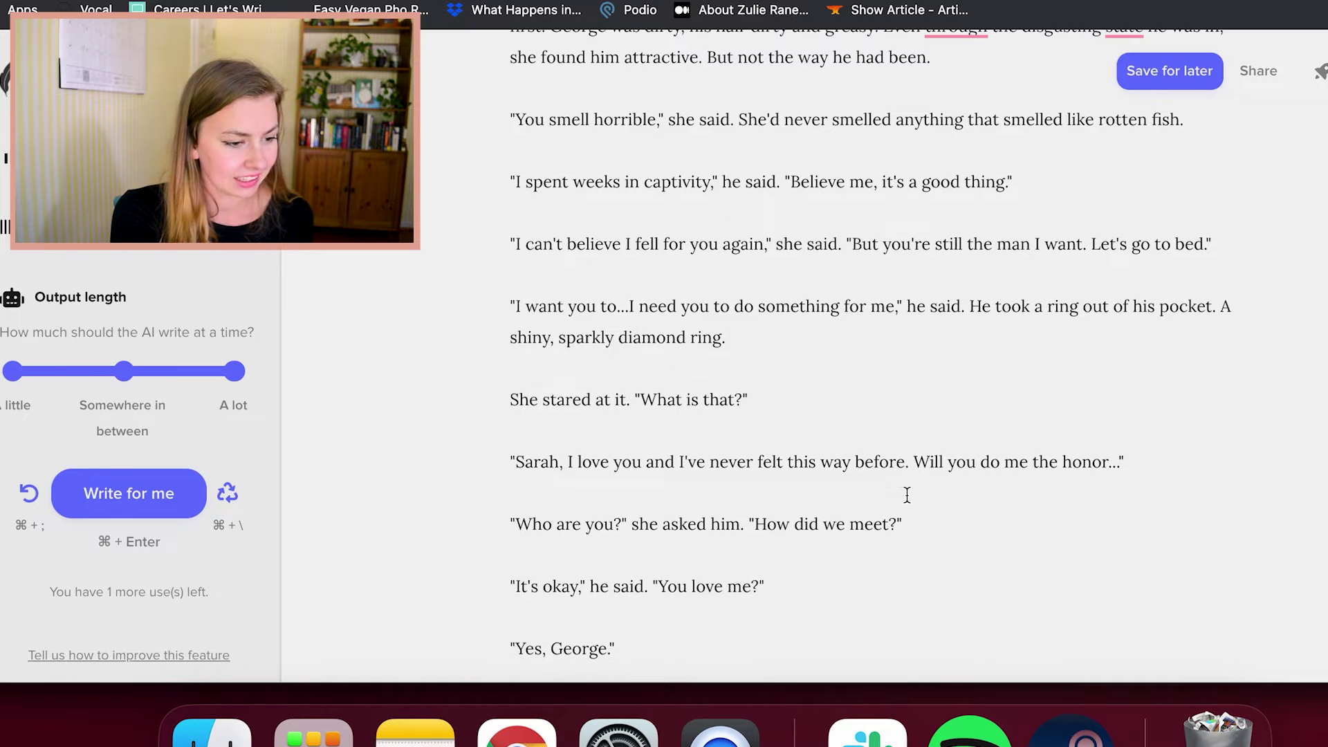
pyautogui.scroll(-1, 910, 496)
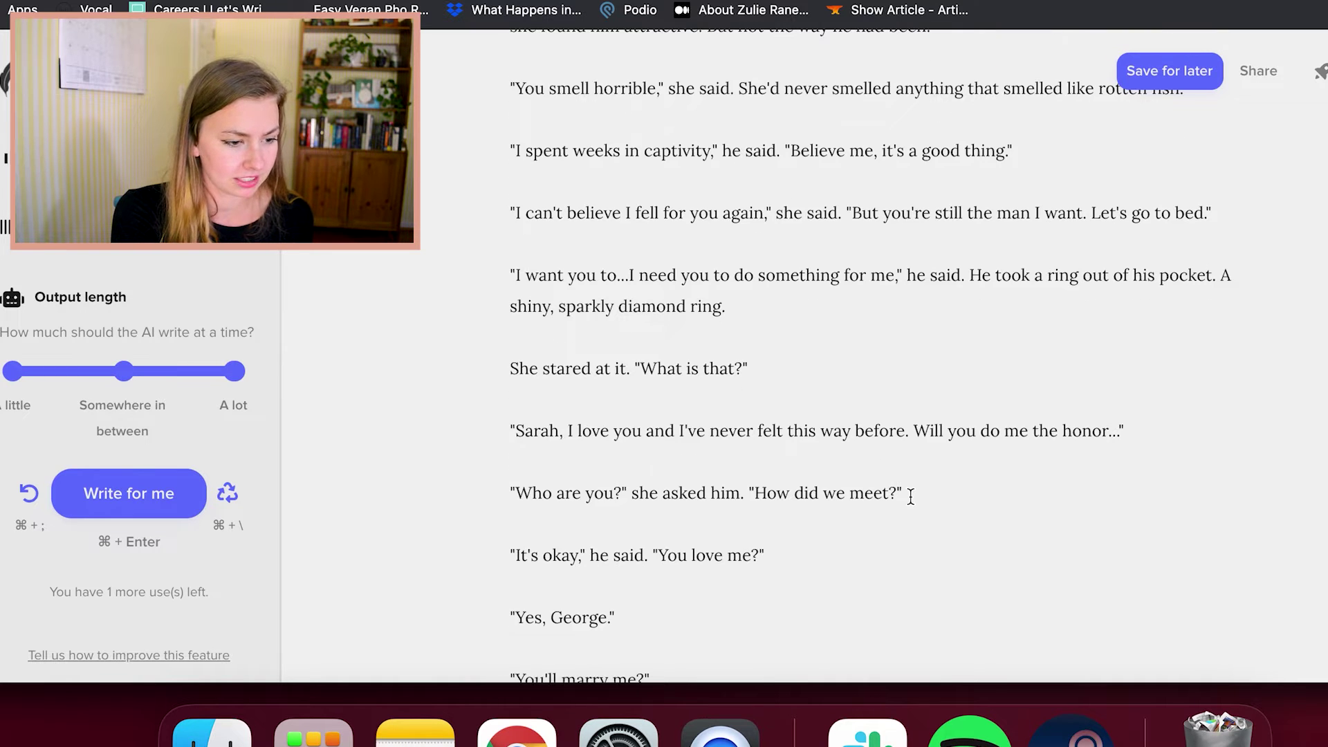
pyautogui.scroll(1, 910, 497)
pyautogui.scroll(-1, 940, 484)
pyautogui.scroll(-1, 949, 512)
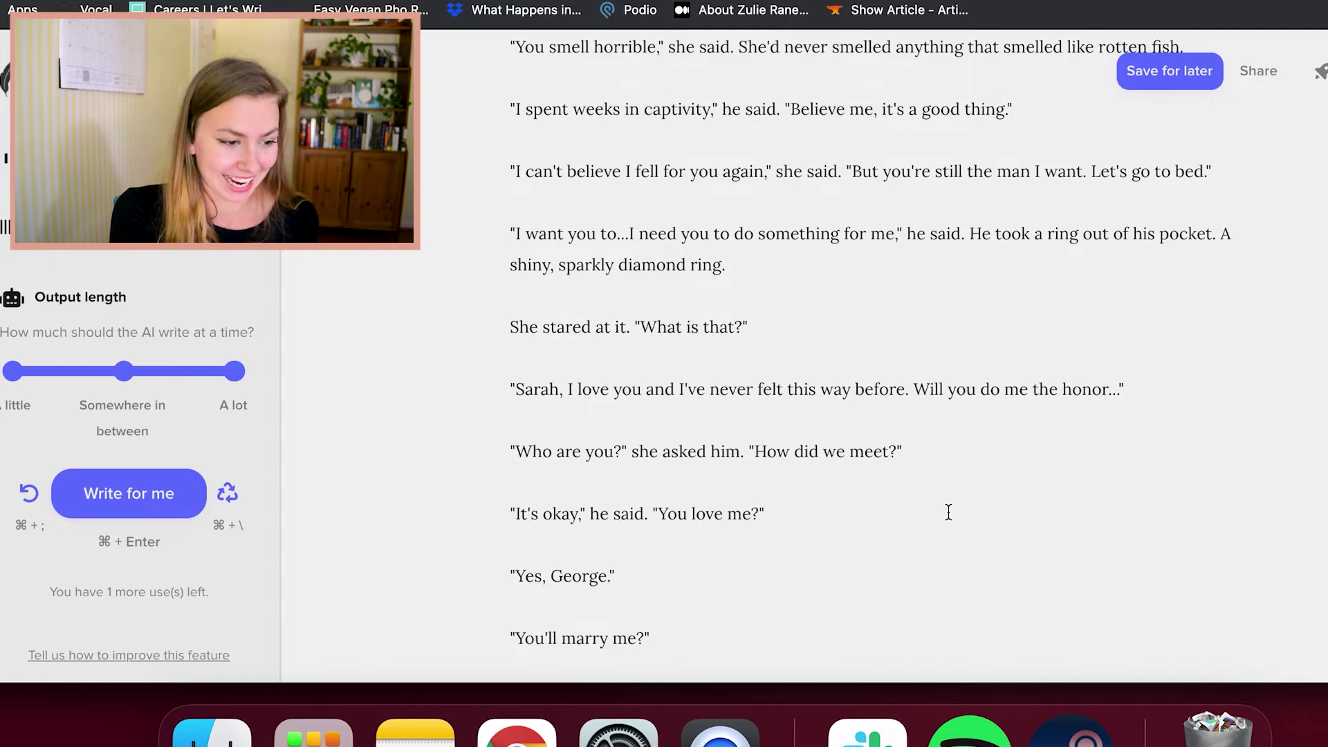
pyautogui.scroll(-1, 948, 512)
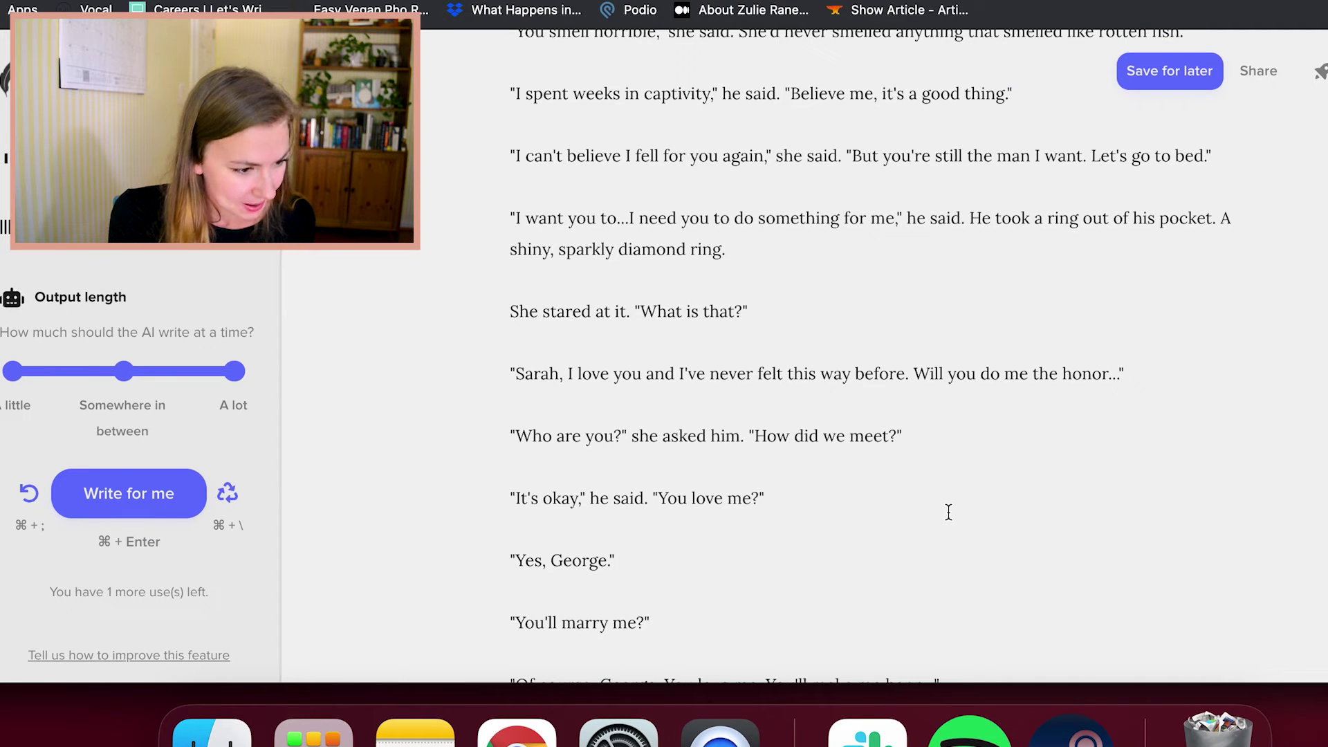
pyautogui.scroll(-3, 949, 511)
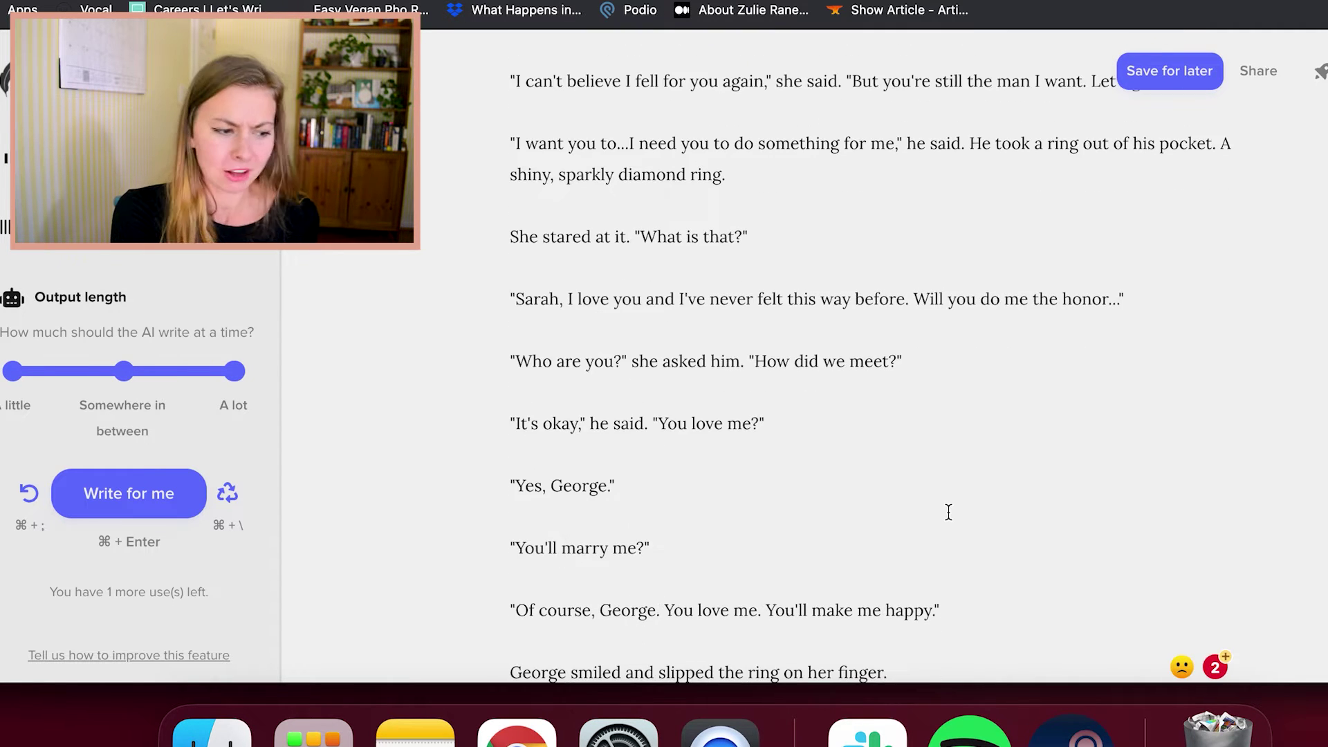
pyautogui.scroll(-3, 948, 512)
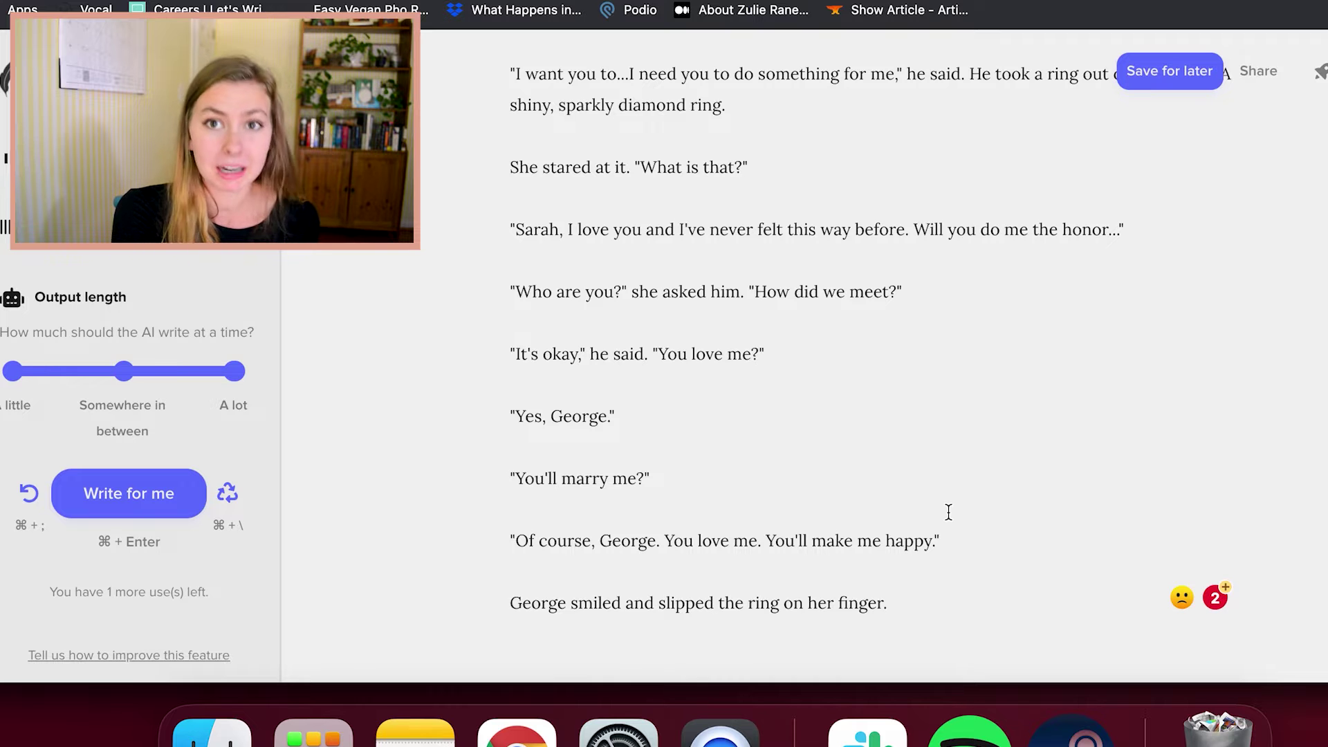
pyautogui.scroll(-5, 948, 512)
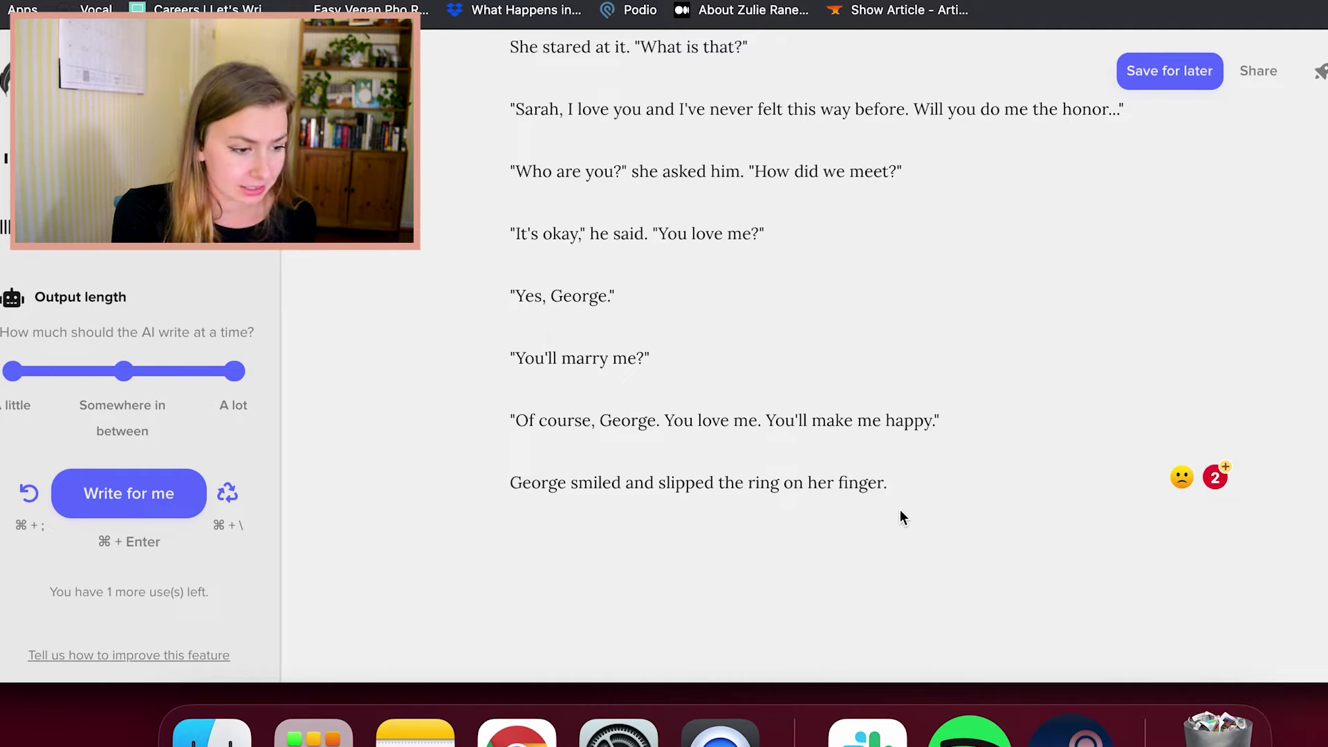
pyautogui.press('super+Return')
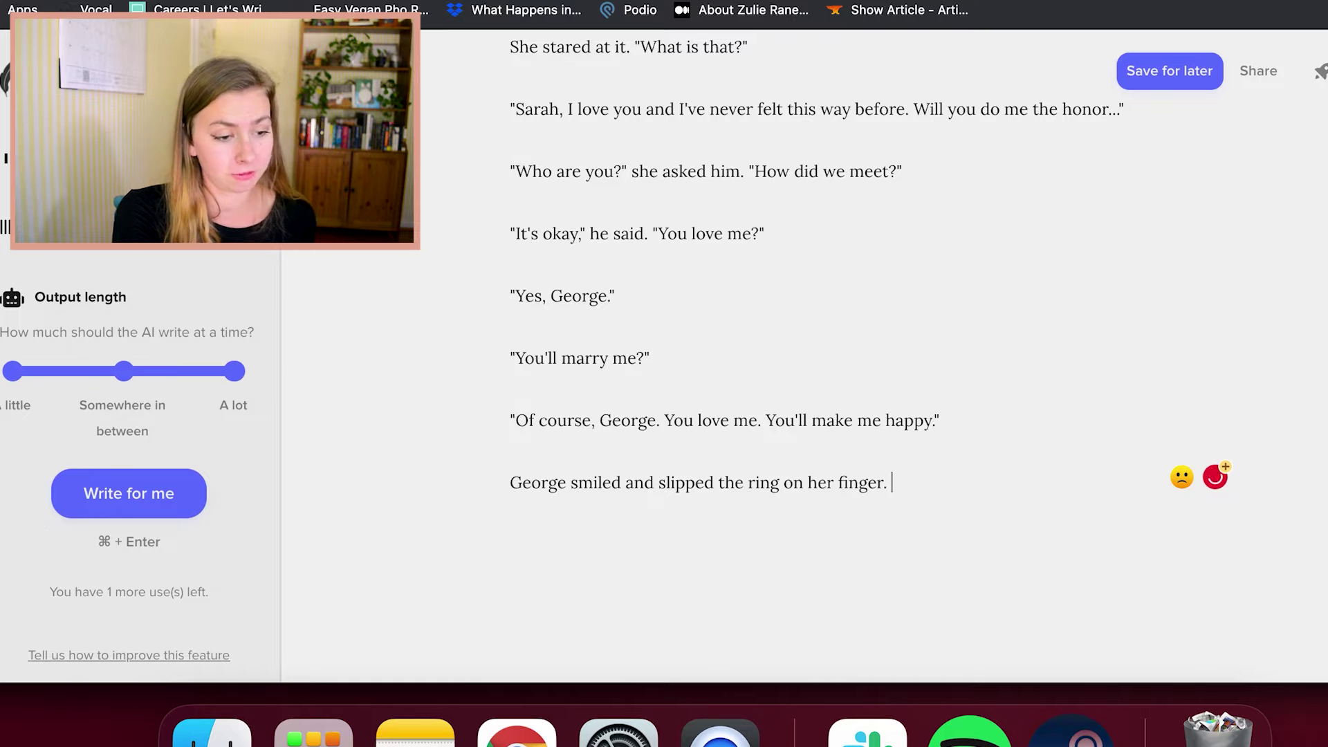
pyautogui.scroll(3, 871, 346)
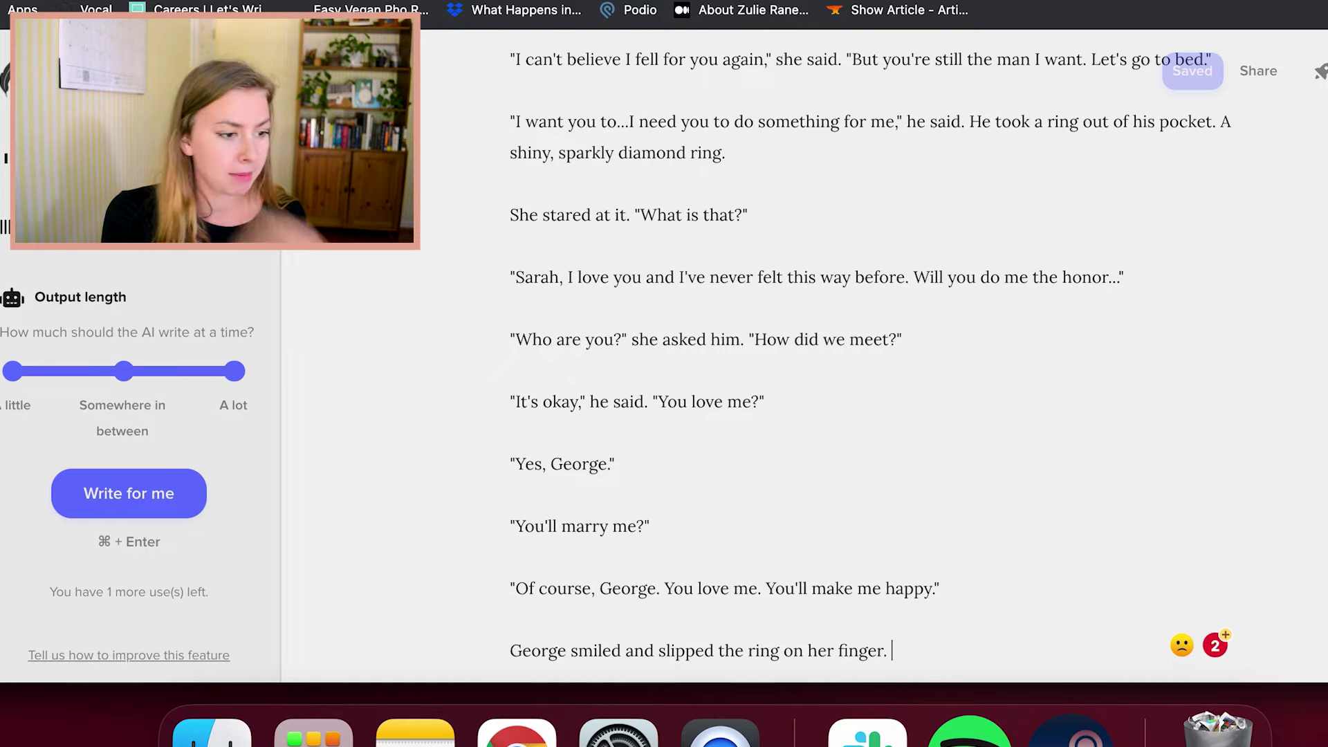
pyautogui.scroll(6, 867, 481)
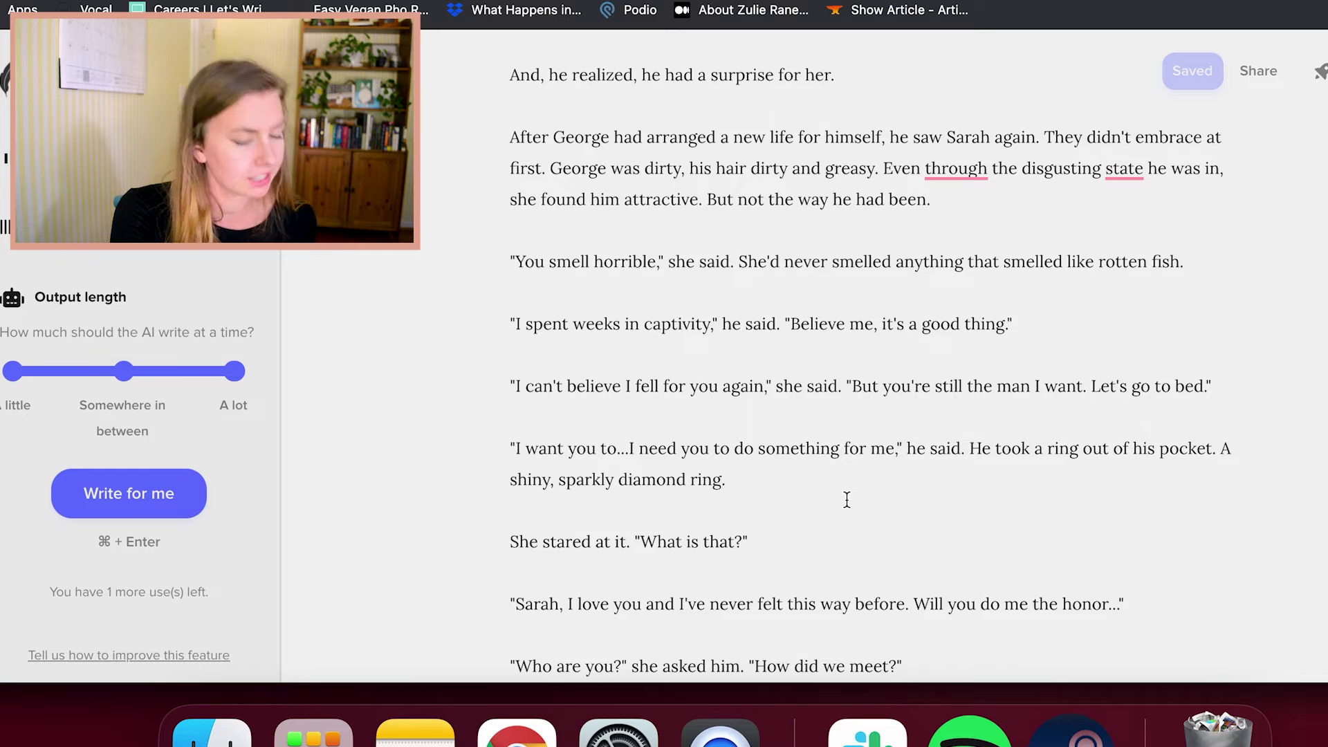
pyautogui.scroll(-10, 846, 500)
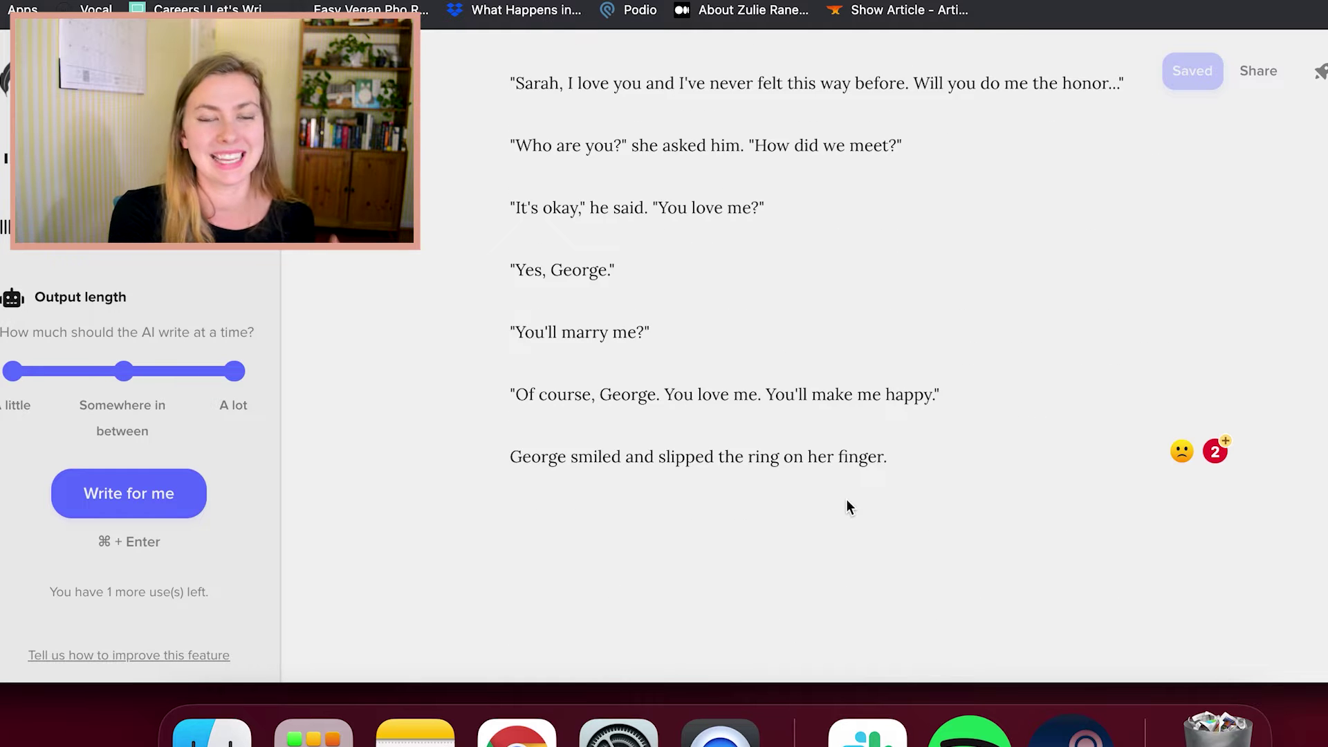
pyautogui.click(926, 455)
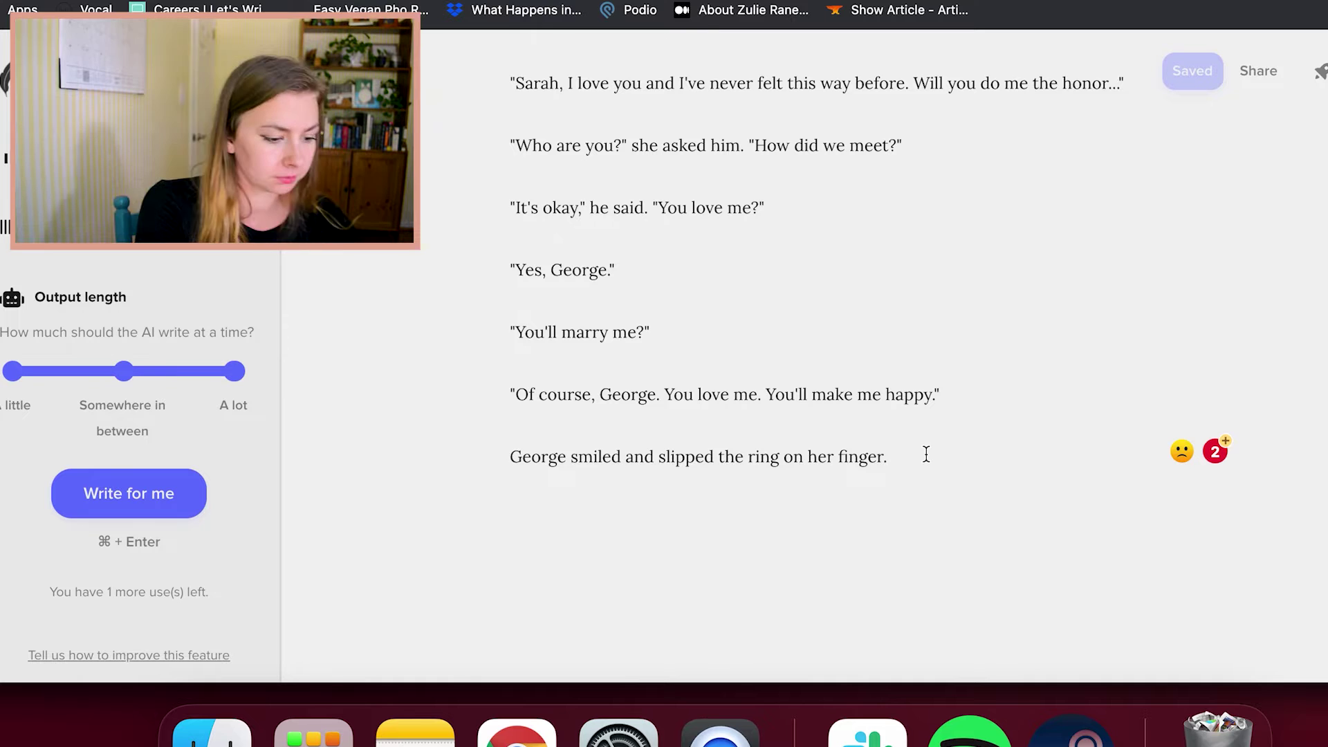
# Add 'He brought her close... onto the feather pillows at their feet. Then,' and request a continuation
pyautogui.write('He brought her close to him, and they fell onto the feather pillows ay')
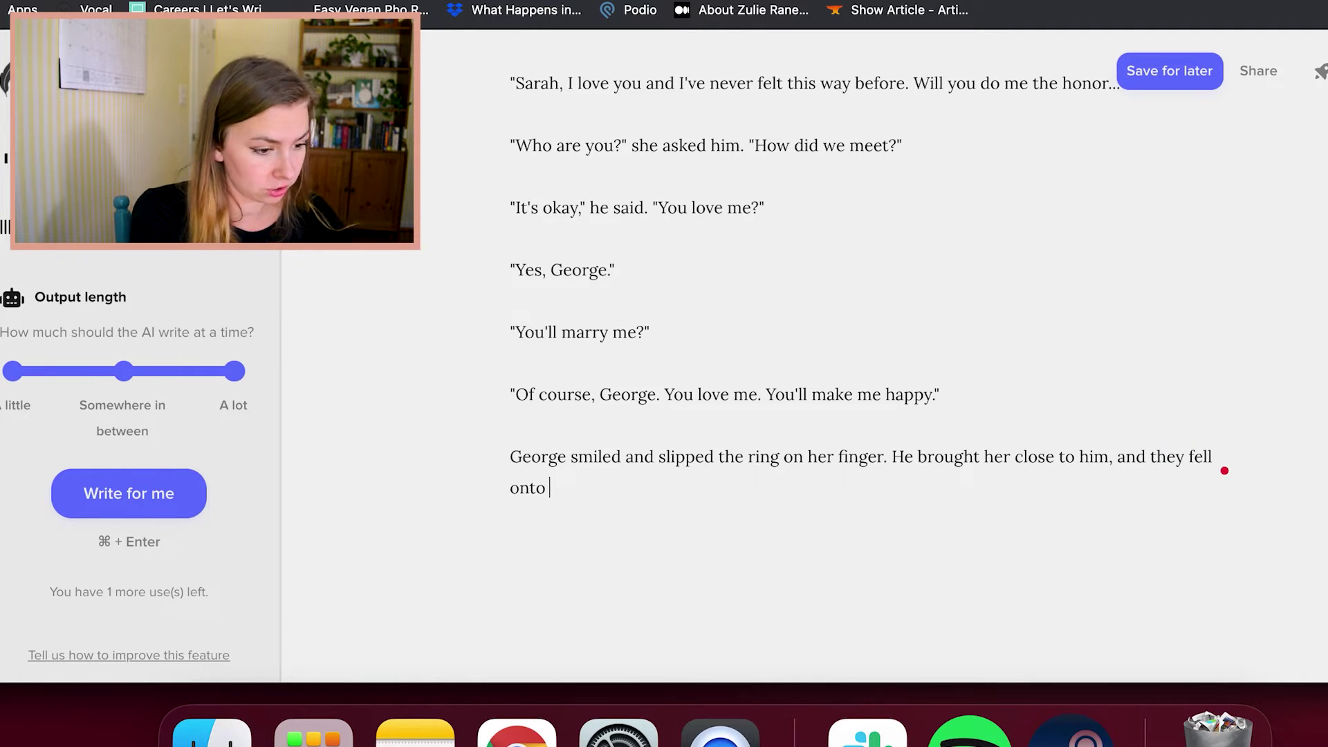
pyautogui.press('BackSpace')
pyautogui.press('BackSpace')
pyautogui.write('t their feet. Then, he')
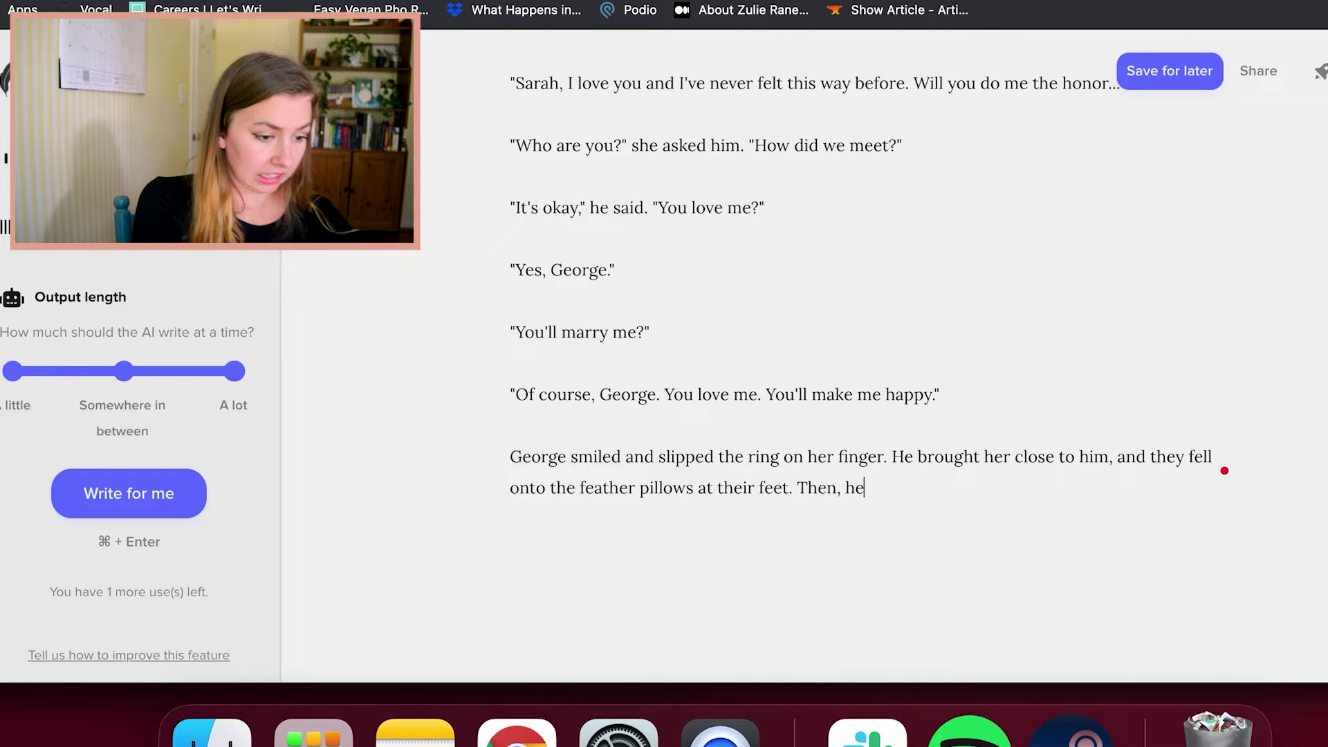
pyautogui.click(163, 495)
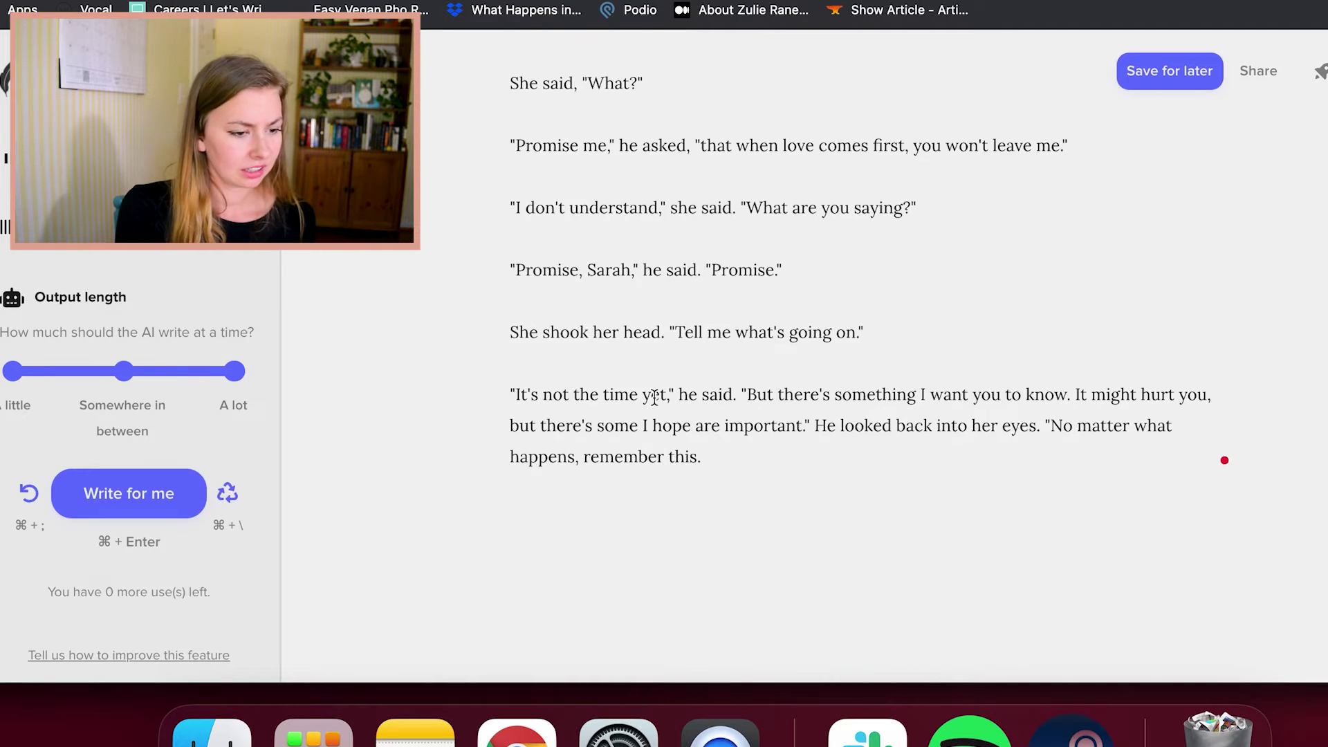
# Read through the generated promise dialogue ending 'No matter what happens, remember this.'
pyautogui.scroll(7, 674, 392)
pyautogui.scroll(-2, 673, 393)
pyautogui.click(824, 430)
pyautogui.scroll(2, 806, 439)
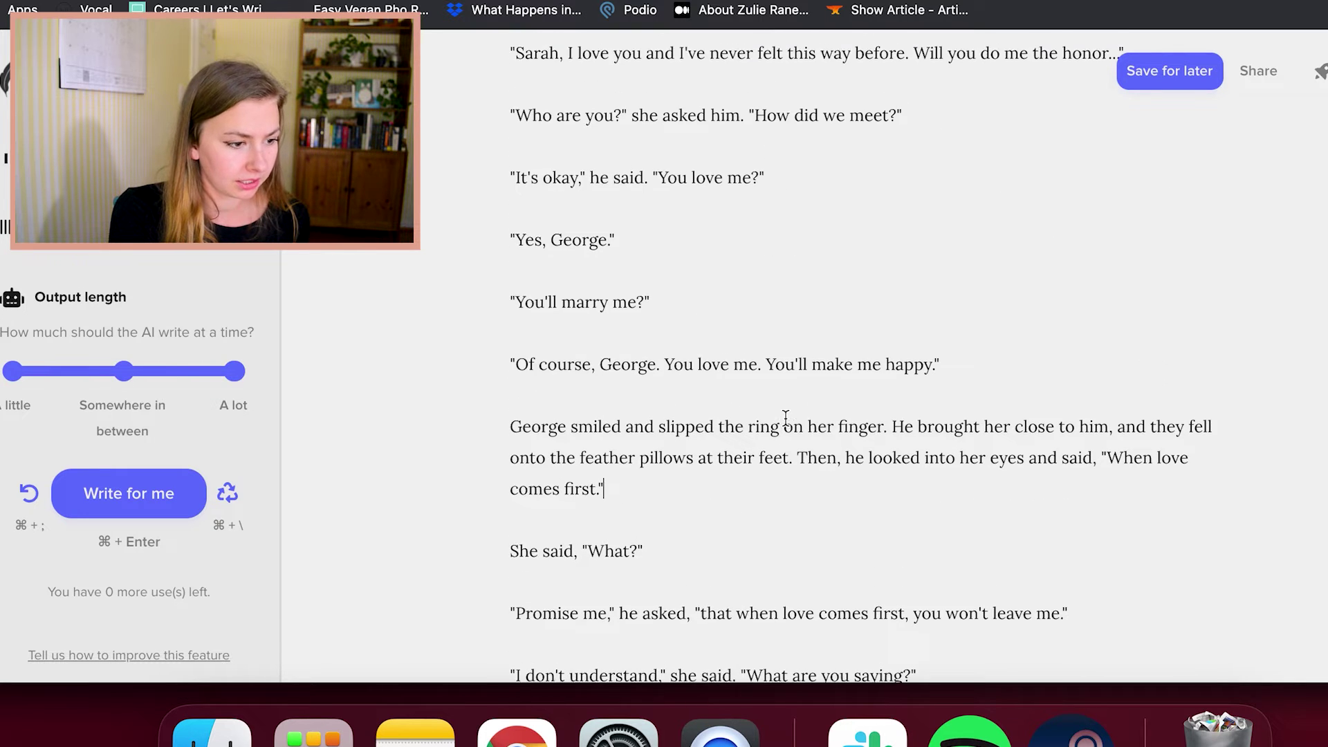
pyautogui.scroll(-1, 778, 445)
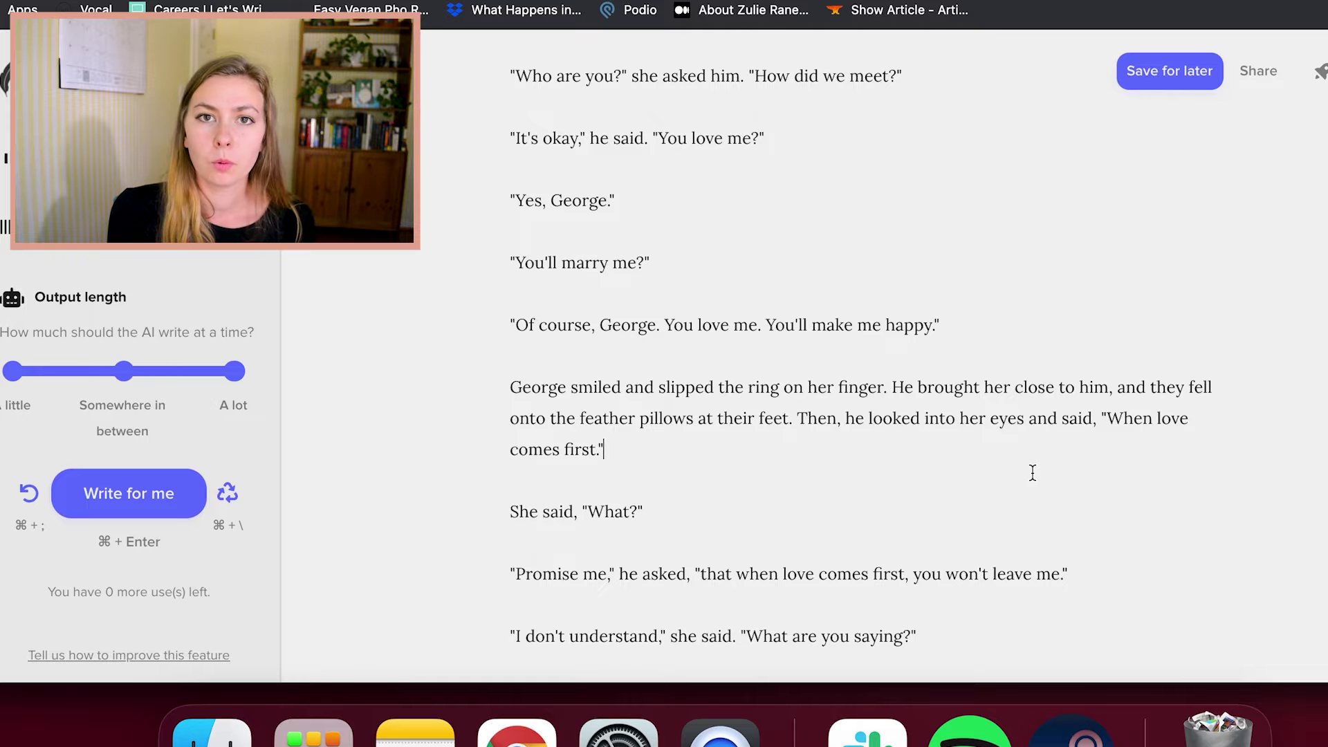
pyautogui.scroll(-2, 909, 562)
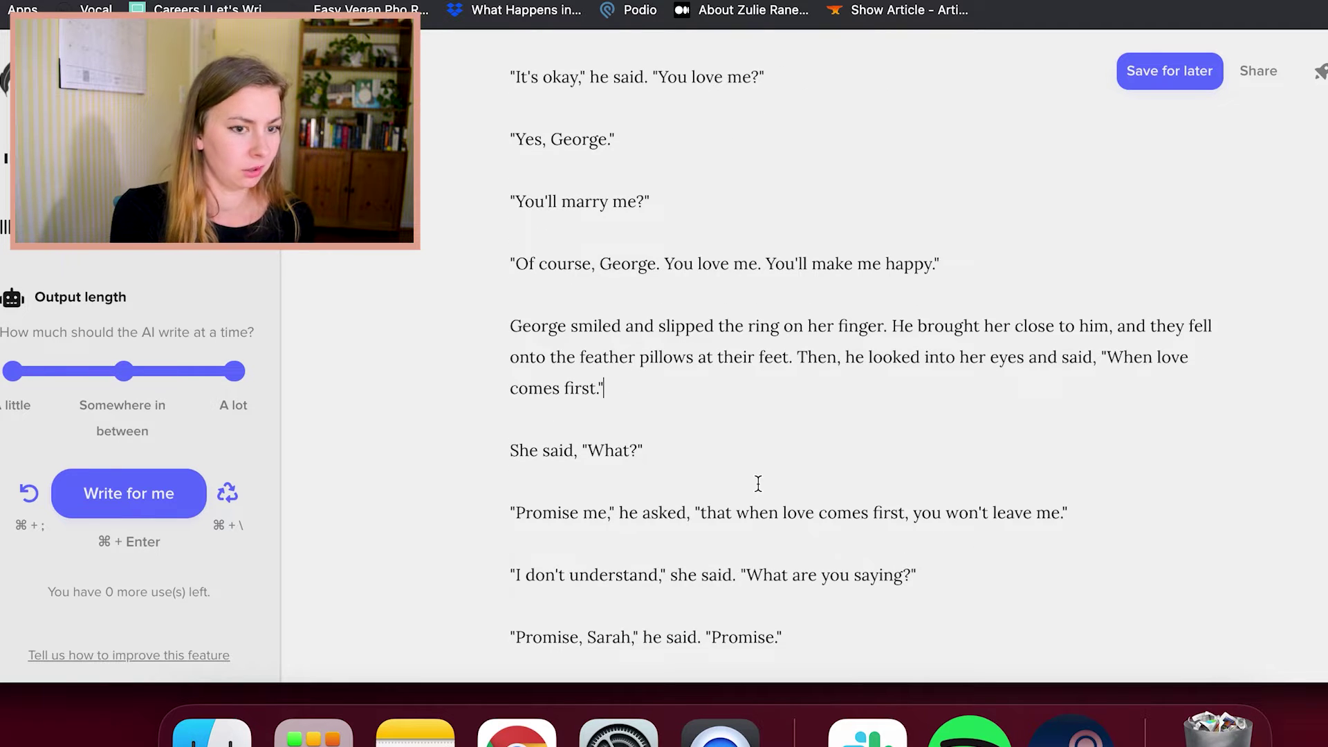
pyautogui.scroll(-4, 758, 484)
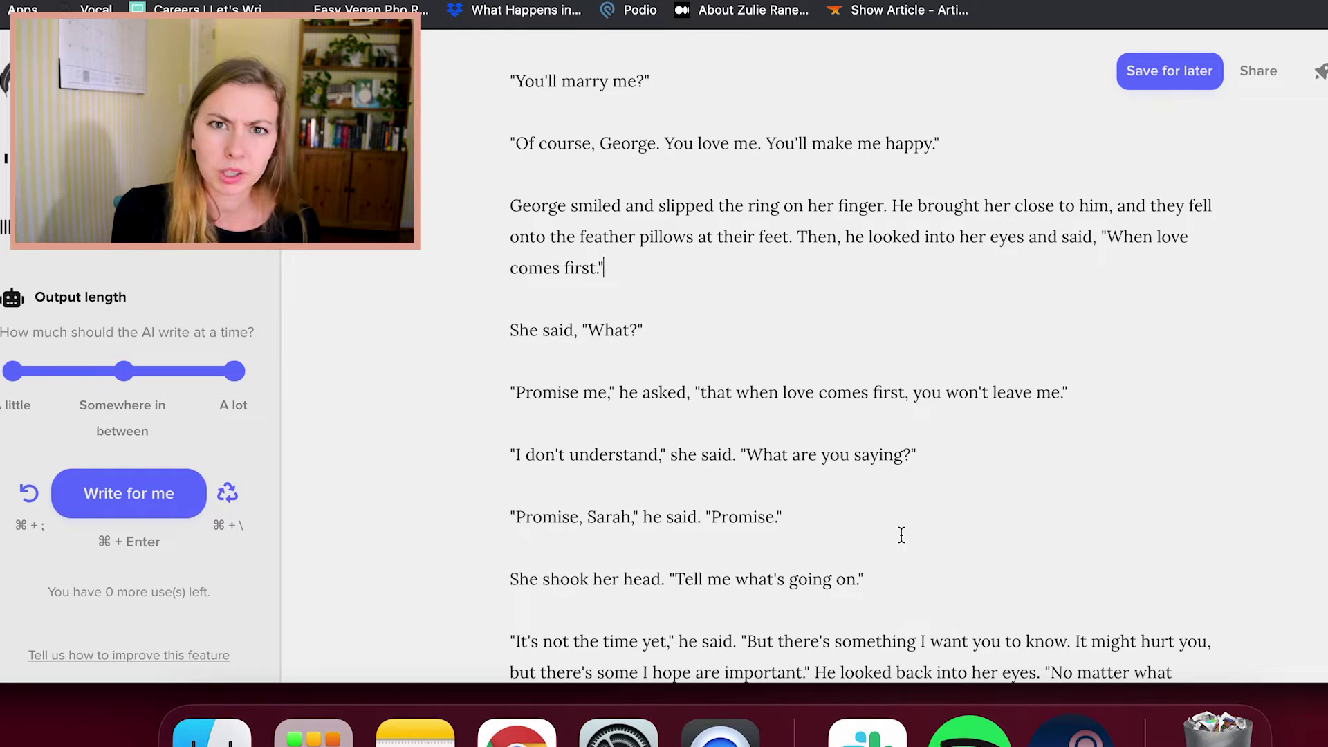
pyautogui.scroll(-1, 901, 534)
pyautogui.click(884, 522)
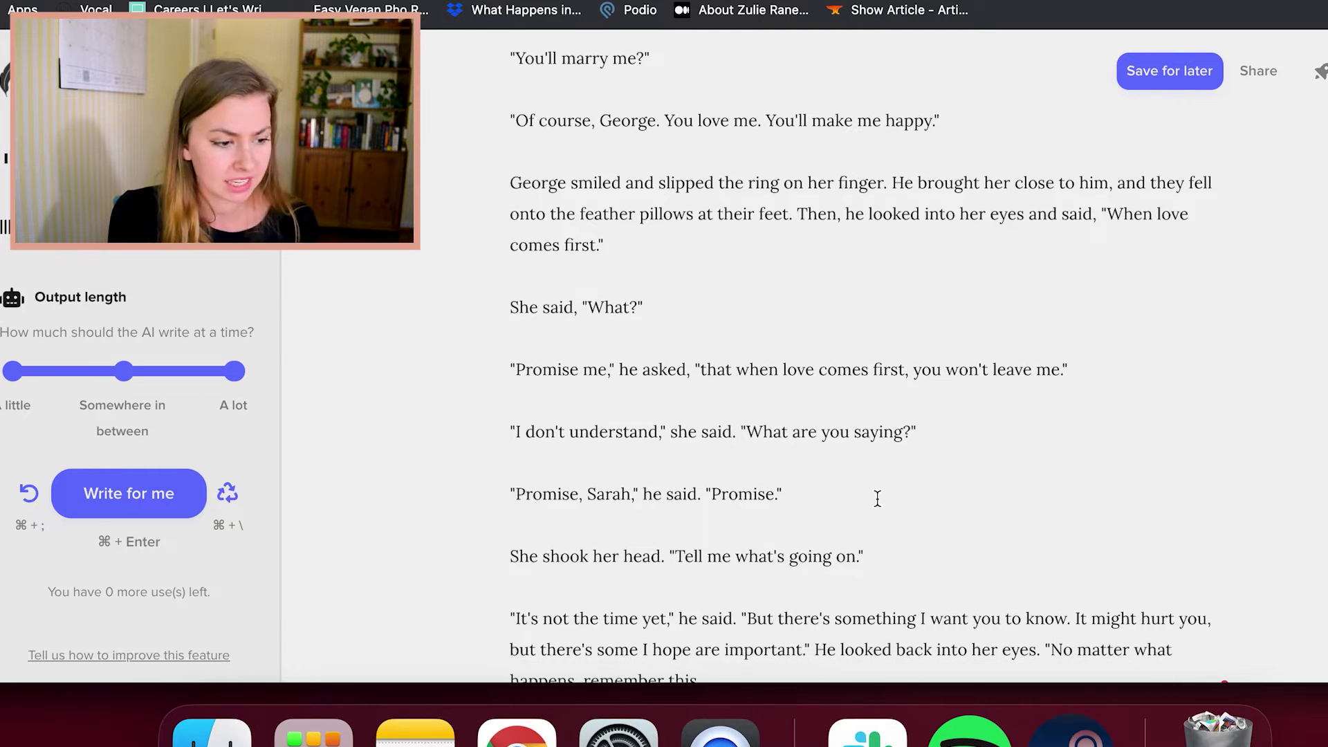
pyautogui.click(874, 493)
pyautogui.scroll(-4, 875, 491)
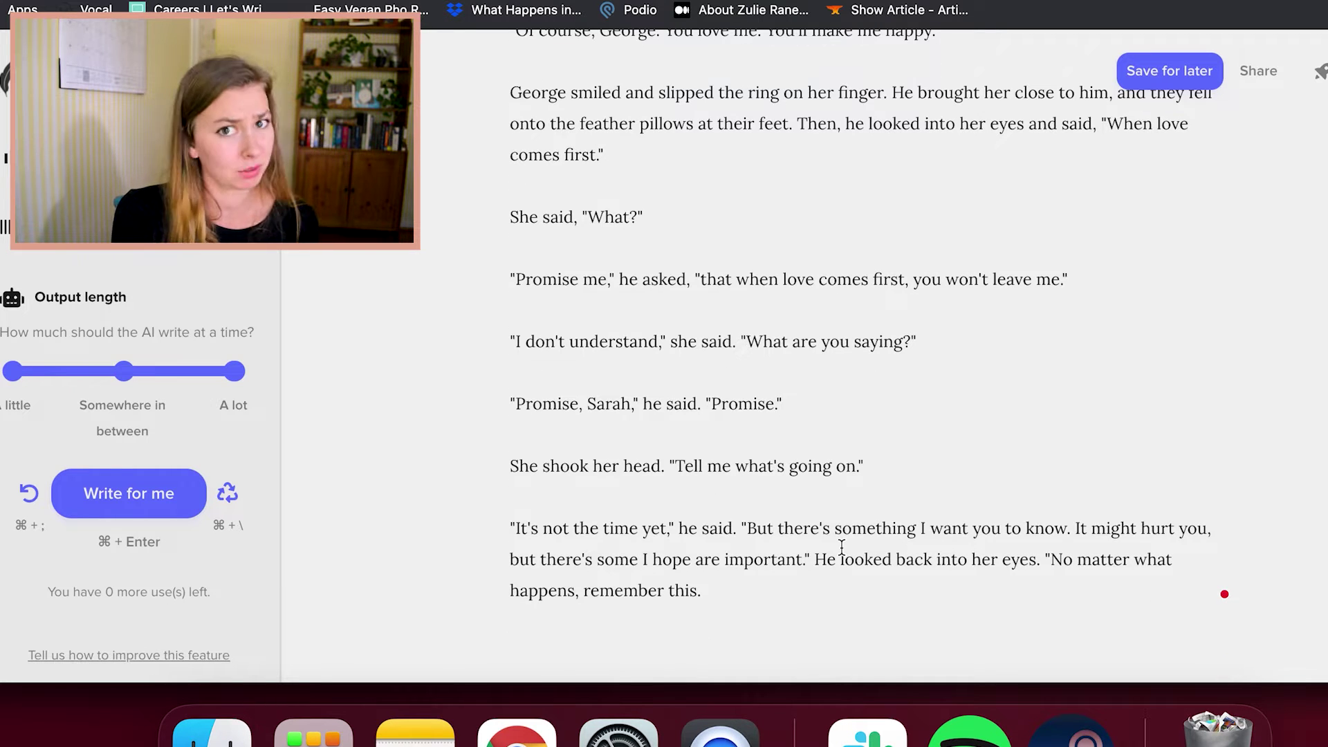
pyautogui.scroll(-2, 891, 469)
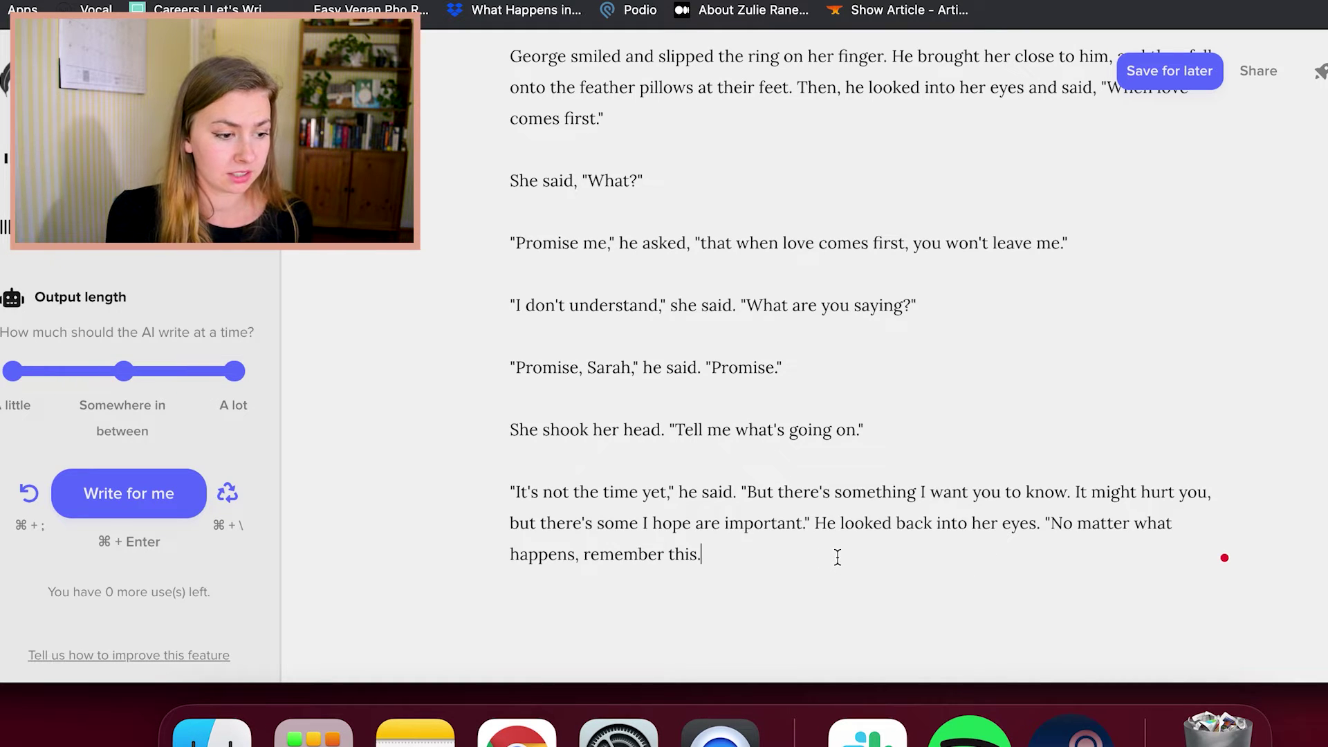
pyautogui.scroll(-2, 837, 557)
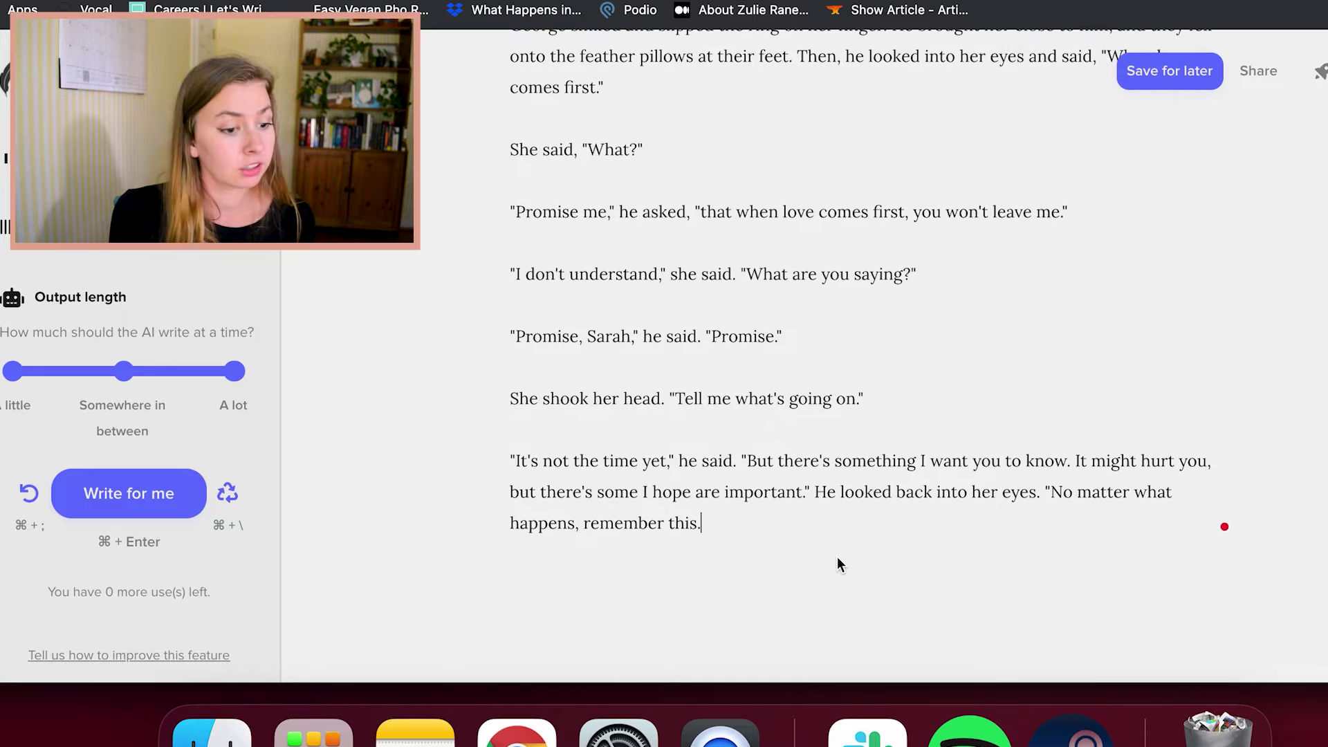
pyautogui.scroll(-2, 837, 557)
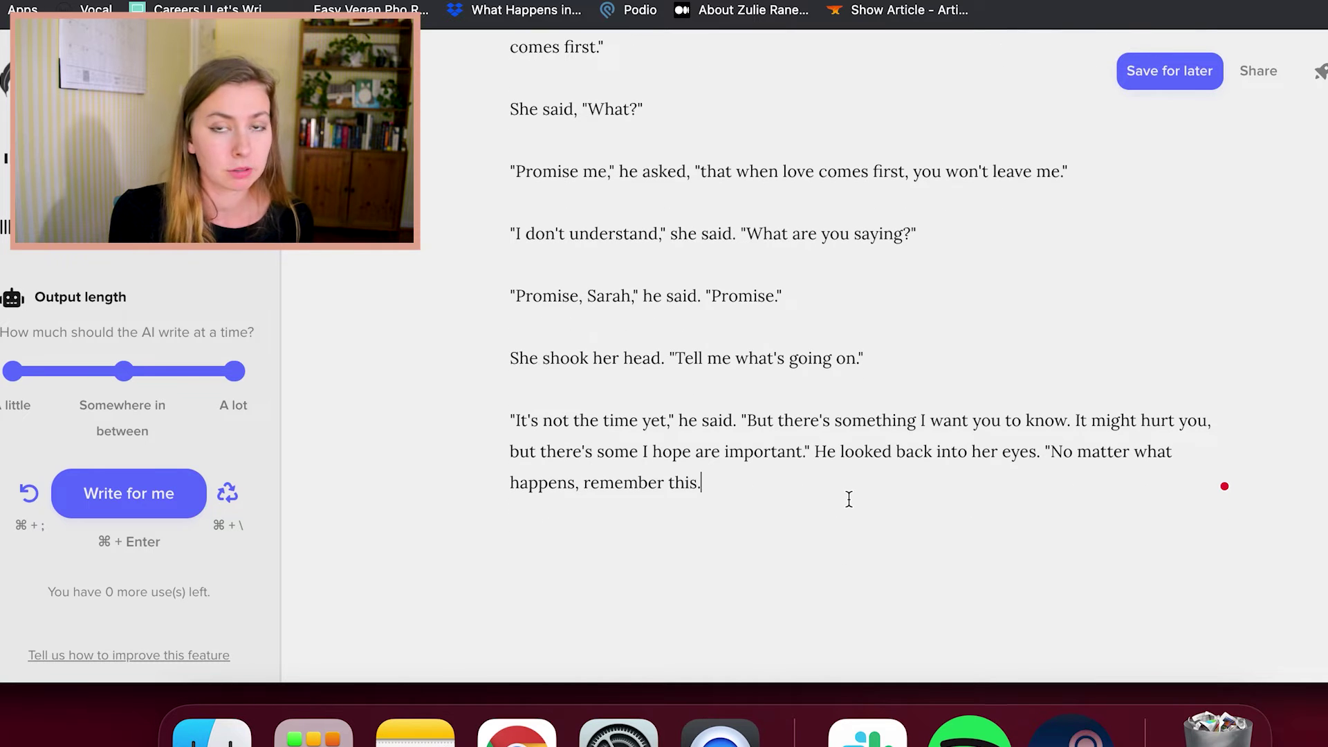
pyautogui.scroll(-1, 848, 498)
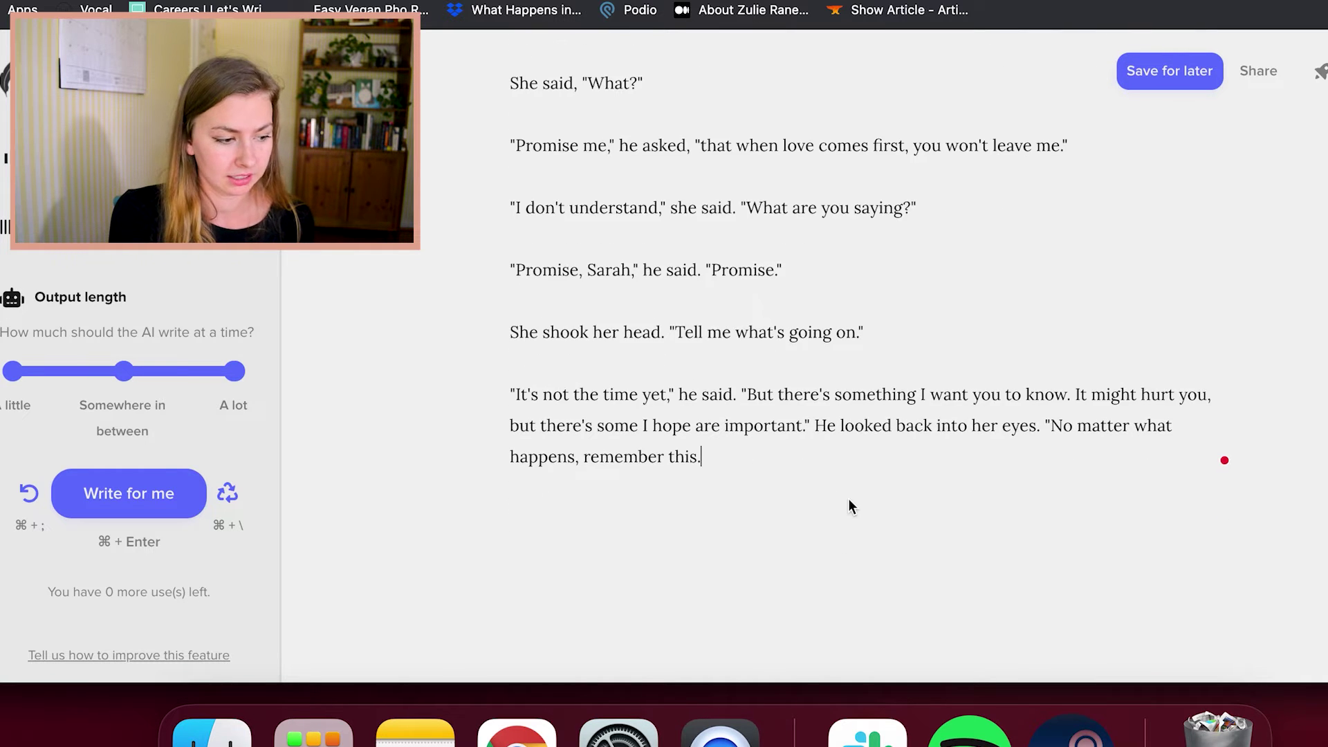
pyautogui.scroll(20, 849, 498)
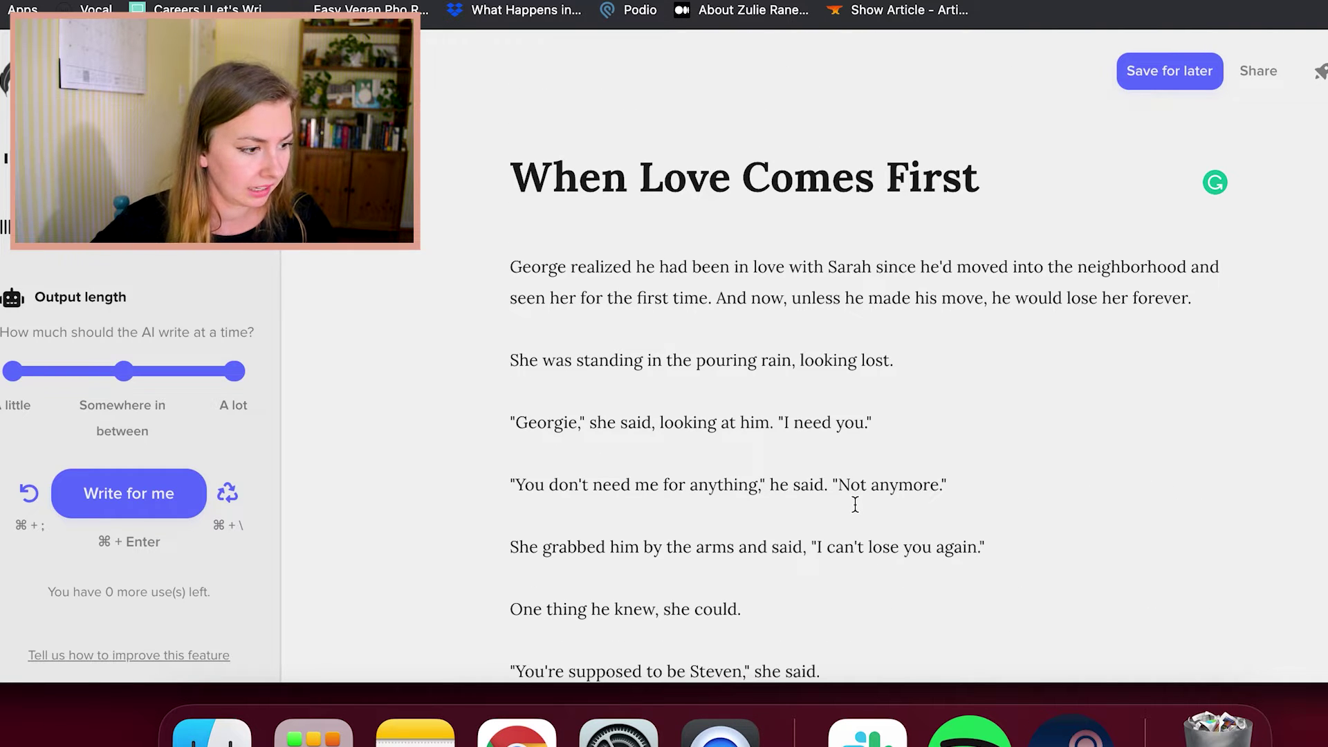
pyautogui.scroll(-1, 855, 504)
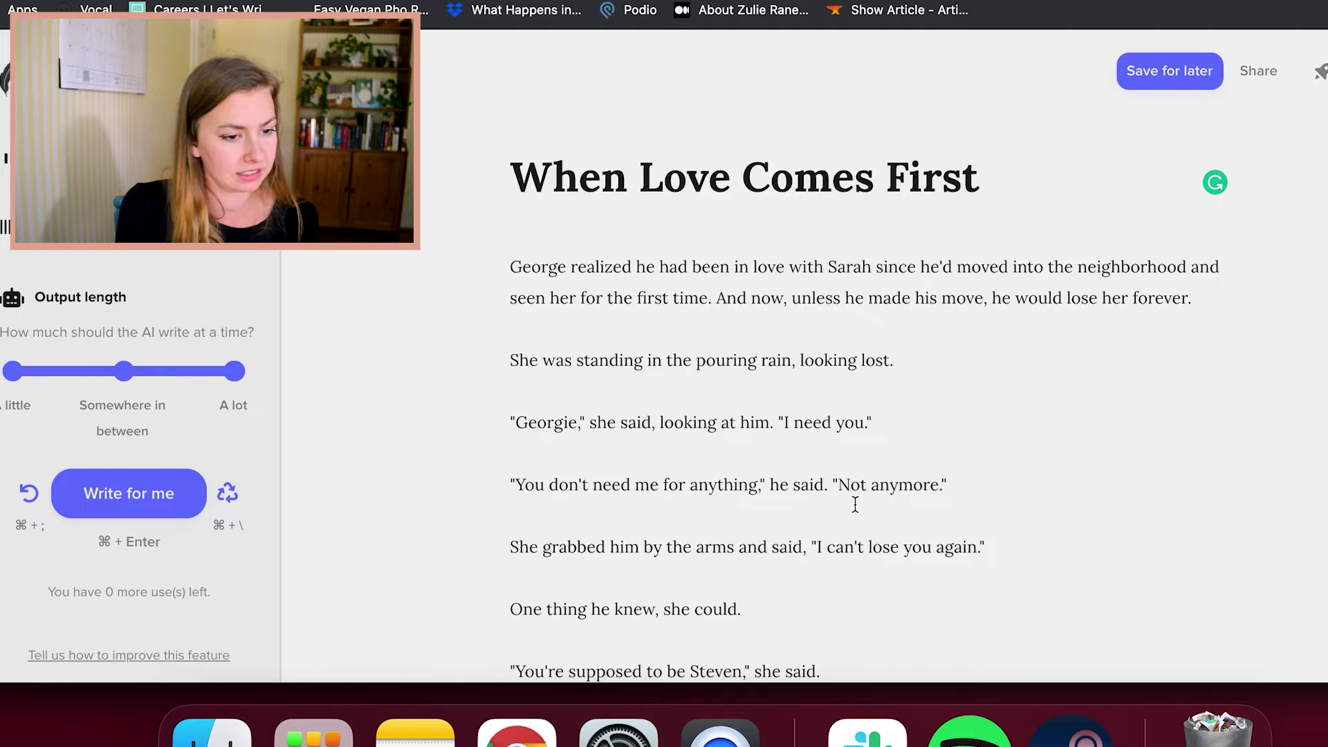
pyautogui.scroll(-2, 855, 504)
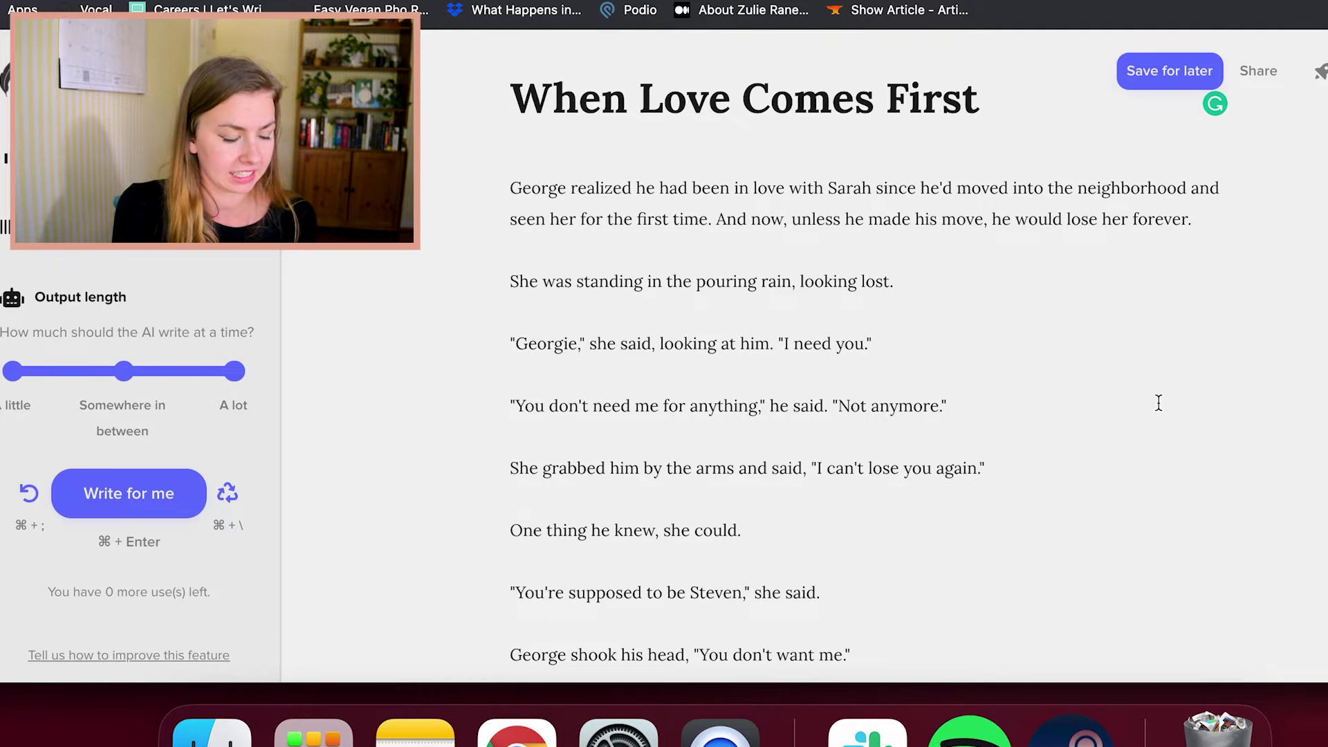
pyautogui.scroll(-2, 1156, 404)
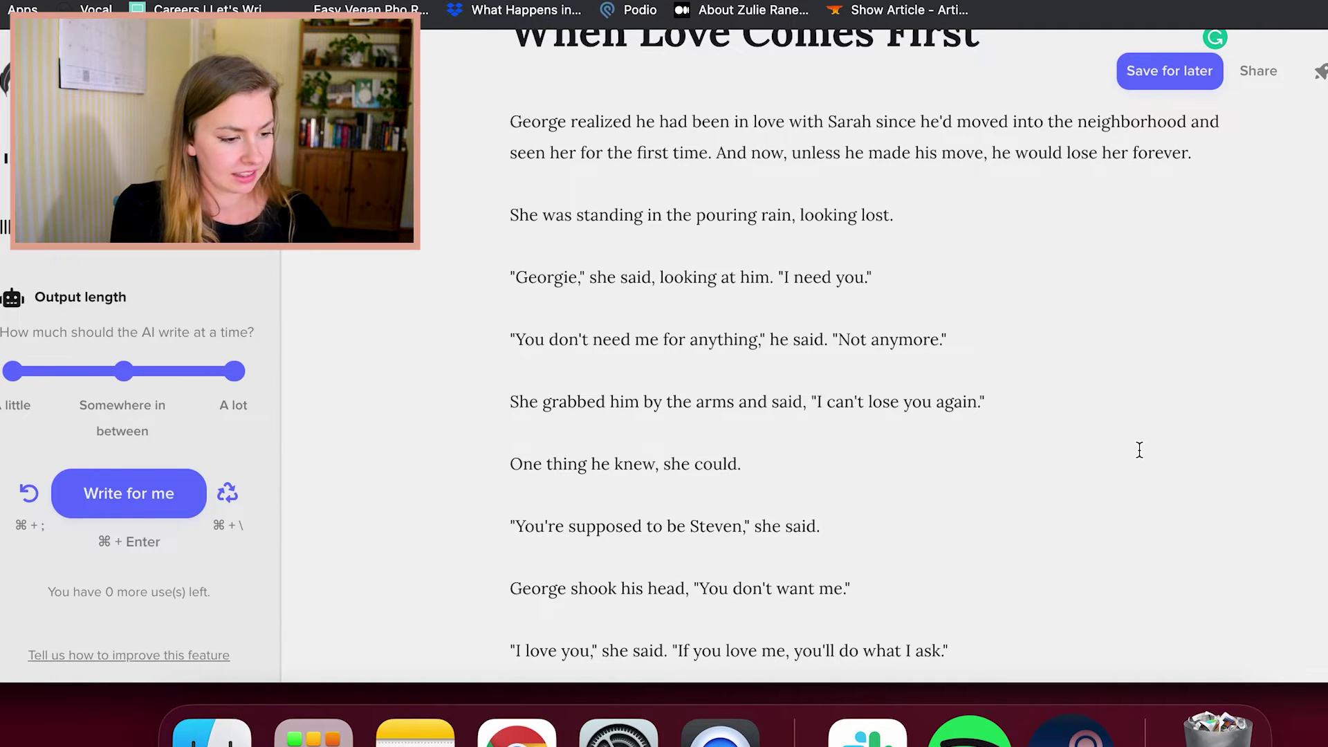
pyautogui.scroll(-15, 1139, 449)
pyautogui.click(1108, 319)
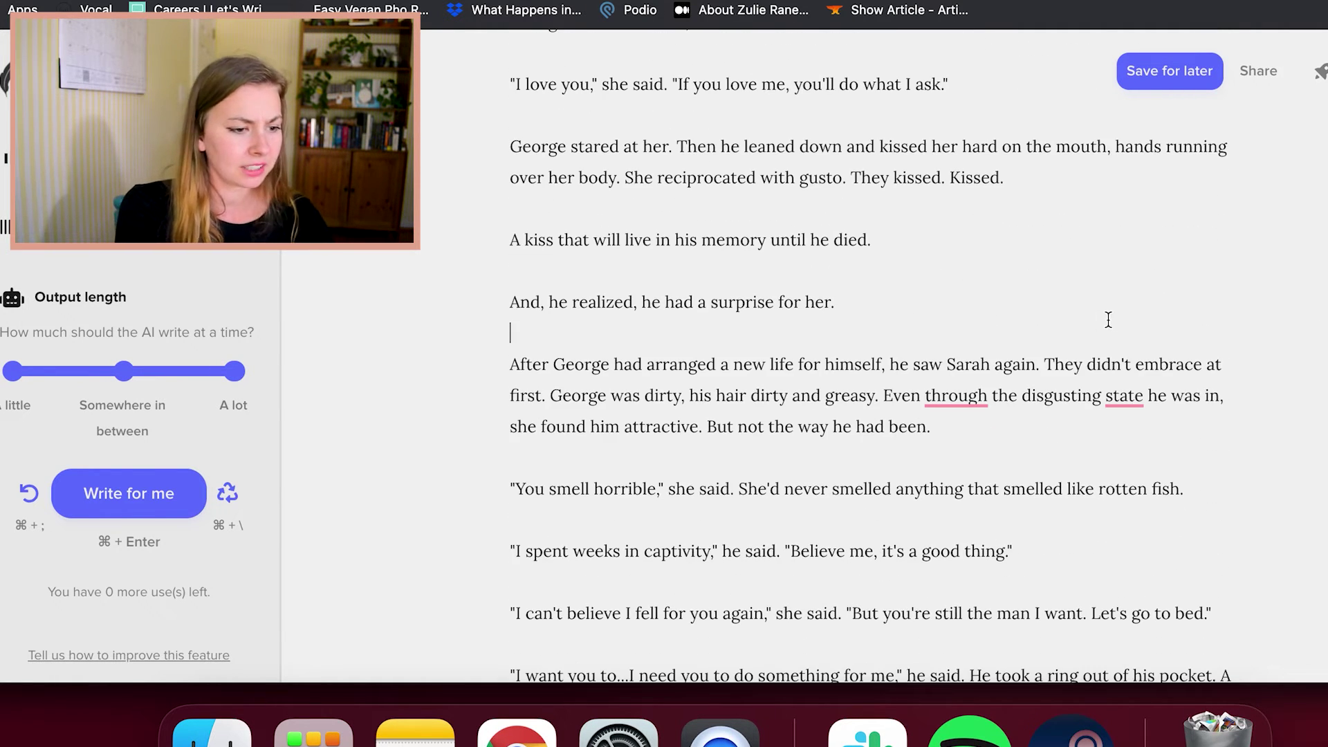
pyautogui.scroll(2, 1106, 318)
pyautogui.scroll(-2, 1106, 319)
pyautogui.click(1061, 237)
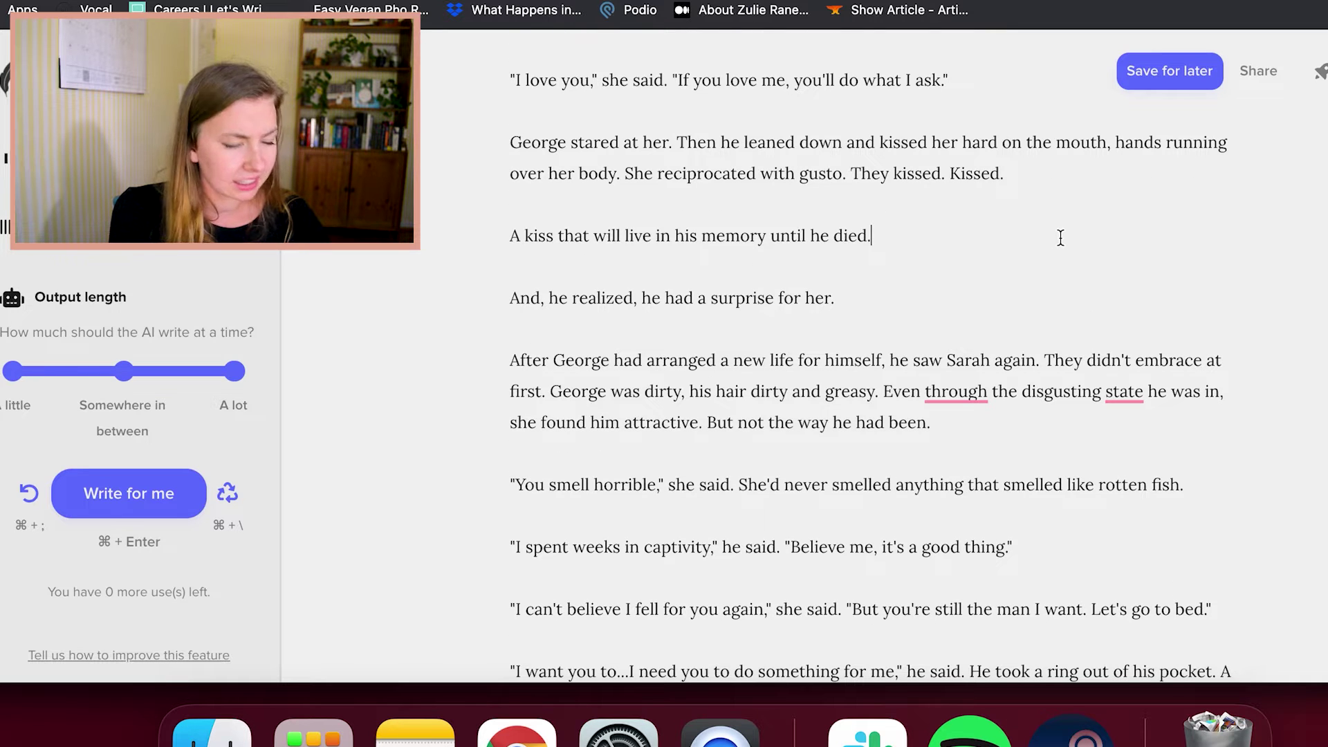
pyautogui.scroll(-1, 1033, 335)
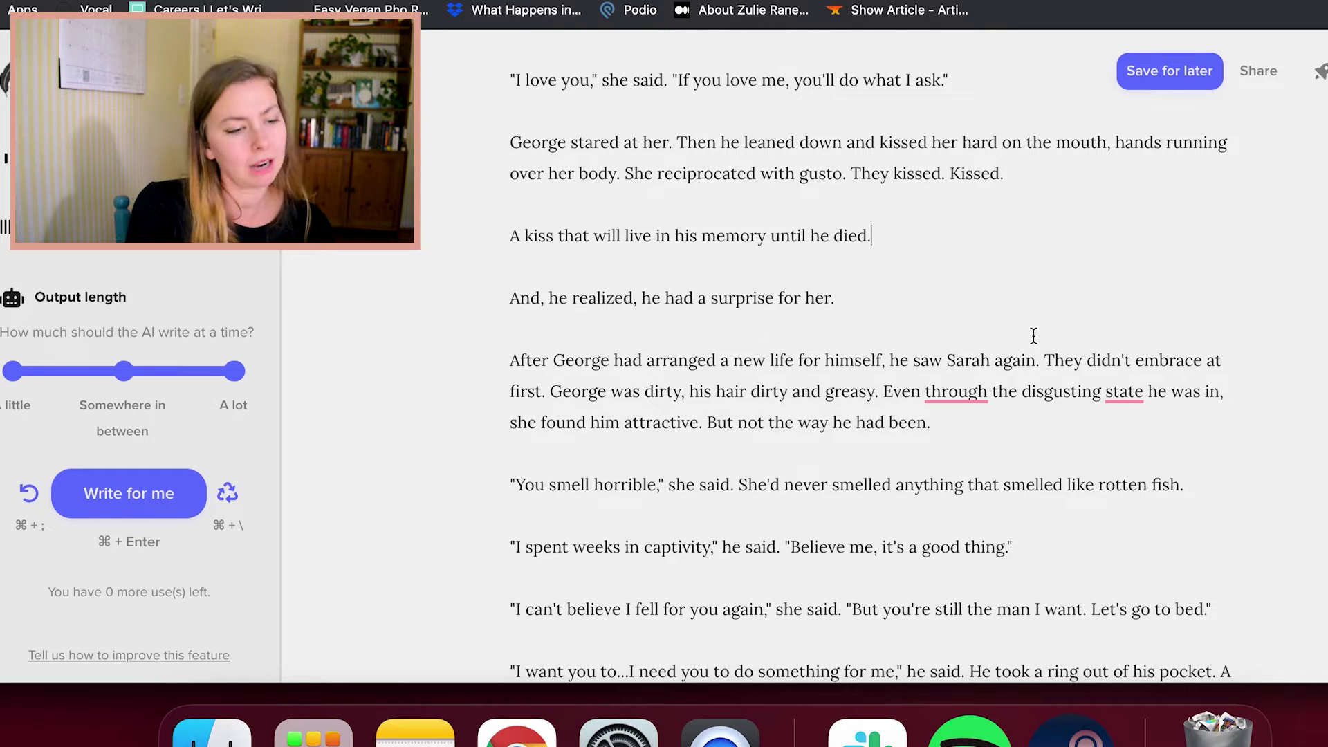
pyautogui.scroll(-2, 1033, 335)
pyautogui.click(993, 351)
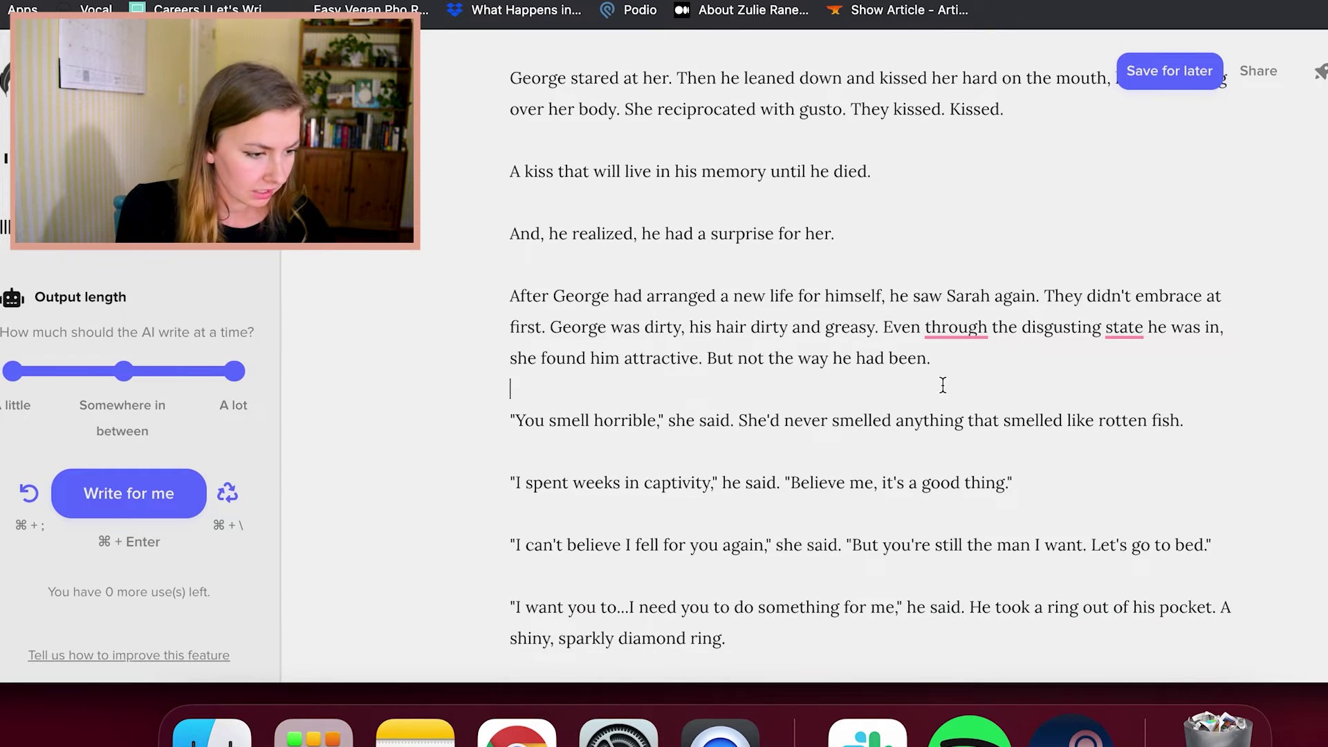
pyautogui.click(774, 358)
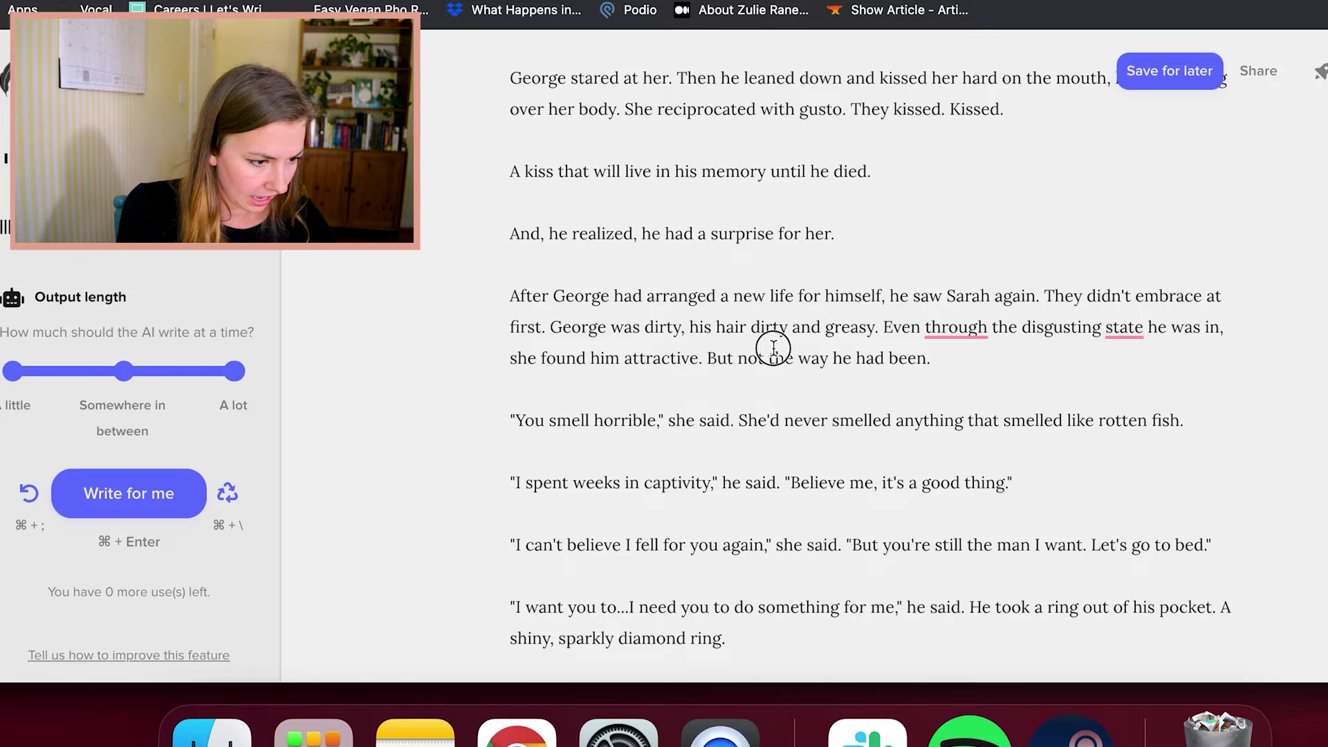
pyautogui.click(1002, 377)
pyautogui.scroll(-1, 1002, 377)
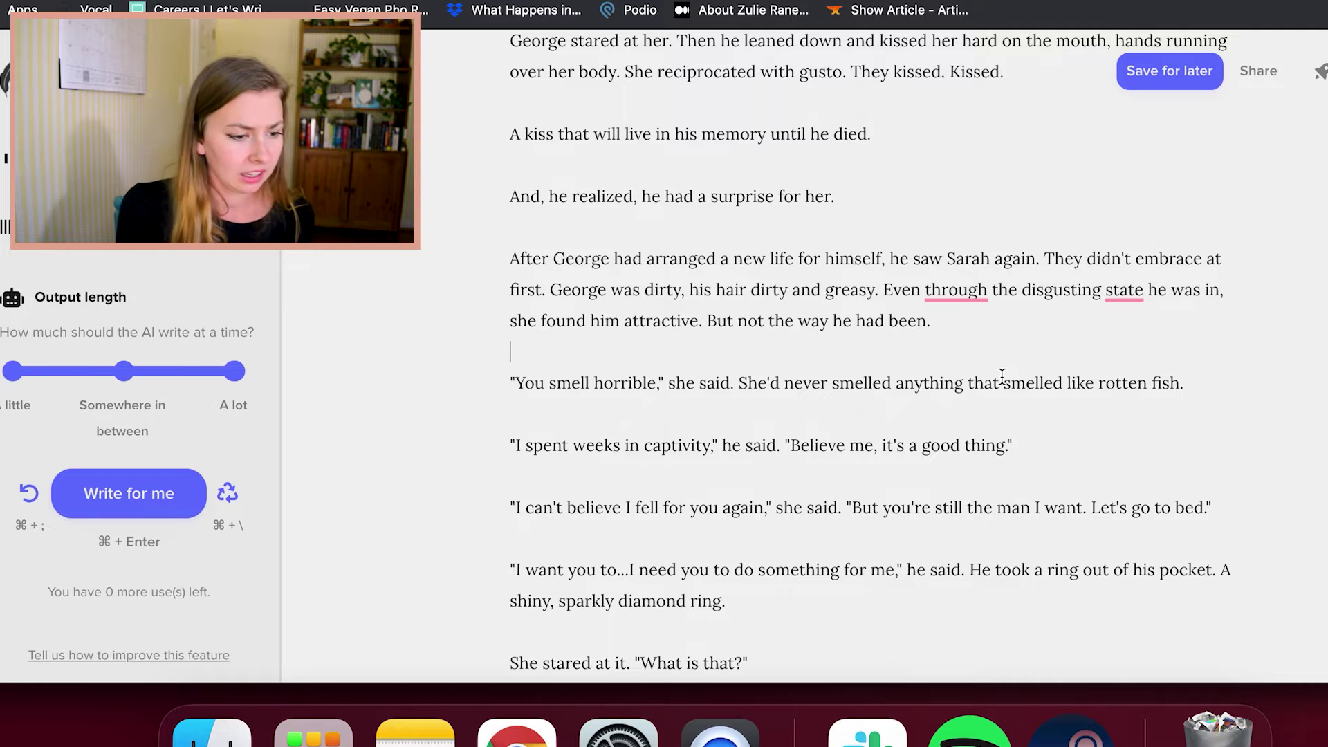
pyautogui.scroll(1, 1000, 377)
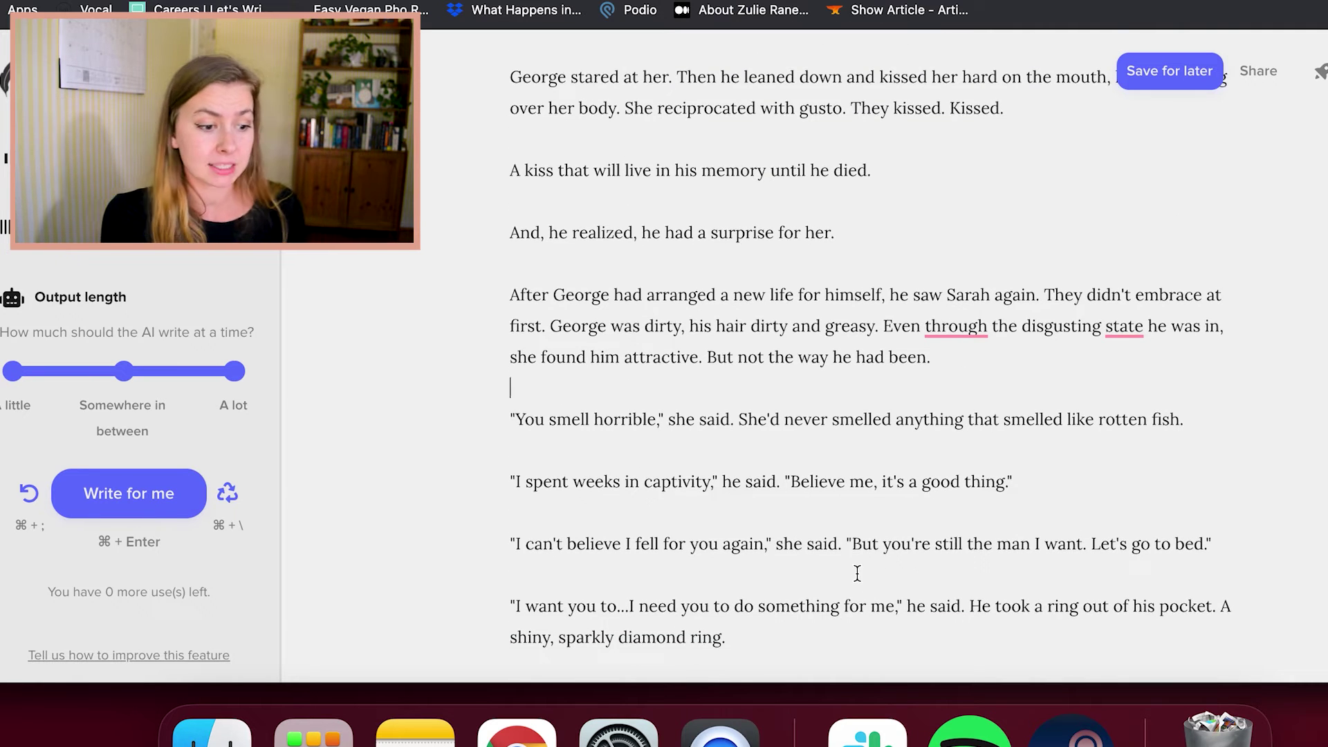
pyautogui.scroll(-3, 857, 571)
pyautogui.click(910, 455)
pyautogui.click(868, 508)
pyautogui.scroll(-1, 920, 540)
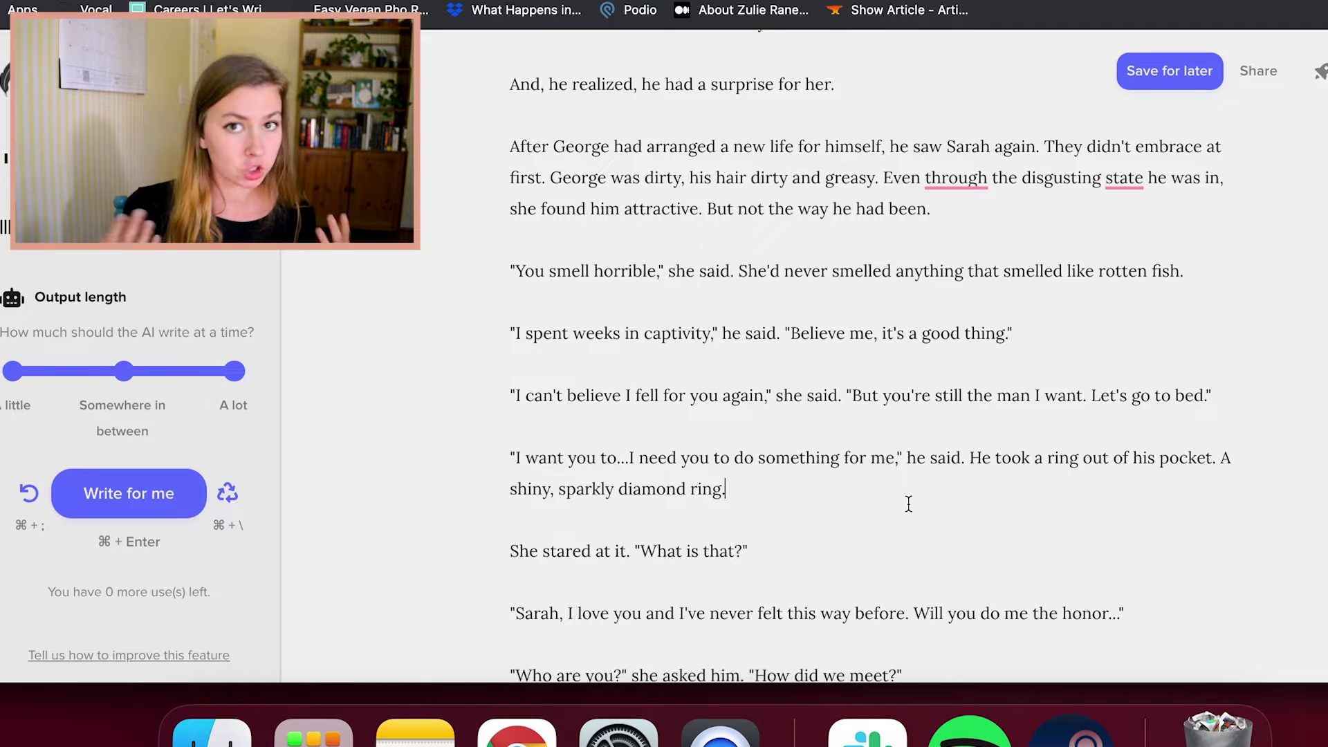
pyautogui.scroll(-1, 908, 504)
pyautogui.scroll(-5, 908, 504)
pyautogui.click(953, 490)
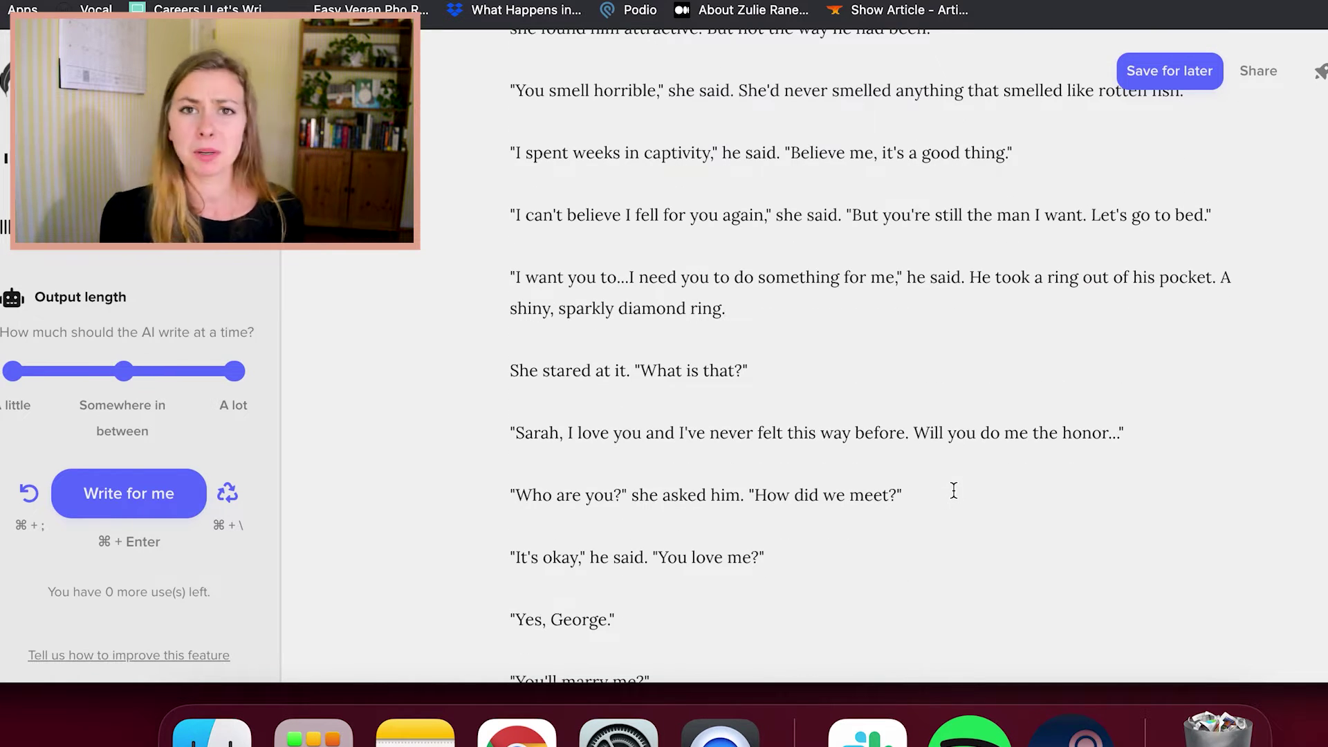
pyautogui.scroll(-3, 953, 491)
pyautogui.scroll(-16, 954, 490)
pyautogui.scroll(-3, 954, 490)
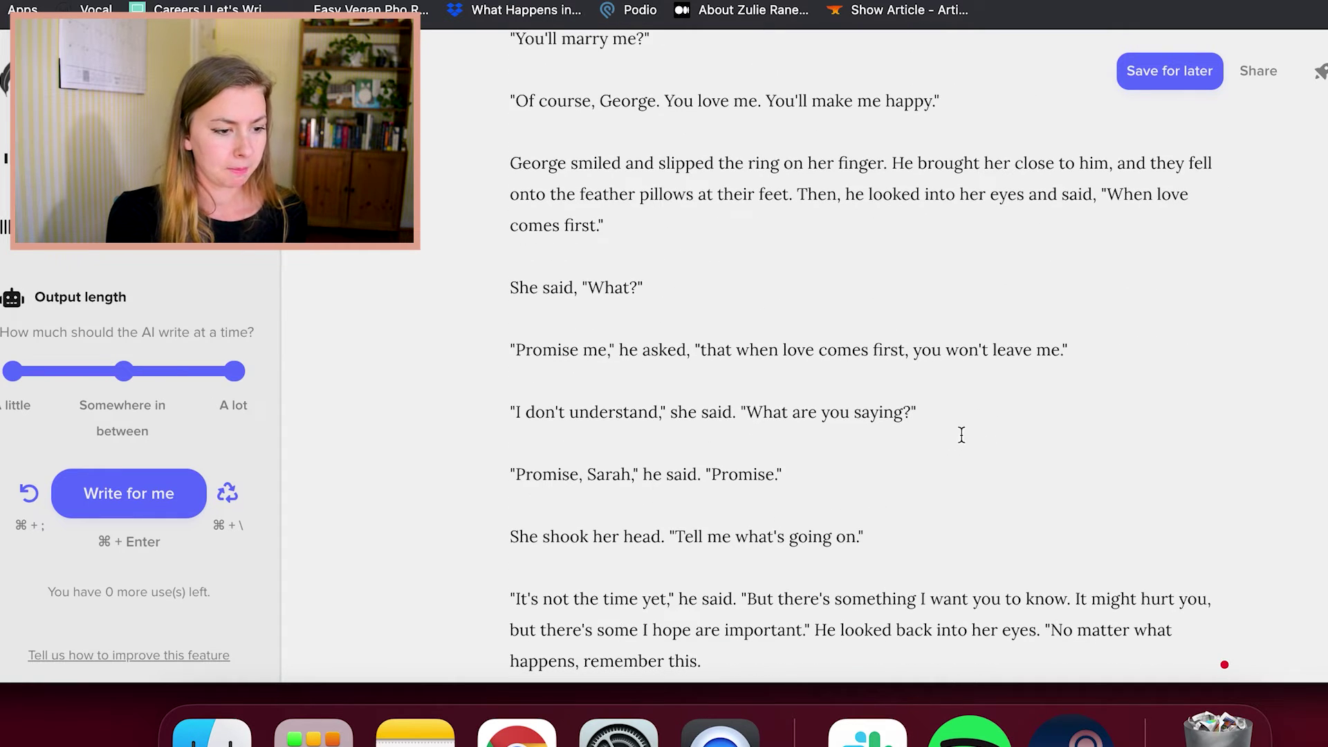
pyautogui.click(979, 325)
pyautogui.click(1096, 250)
pyautogui.moveTo(1101, 194); pyautogui.dragTo(1114, 213)
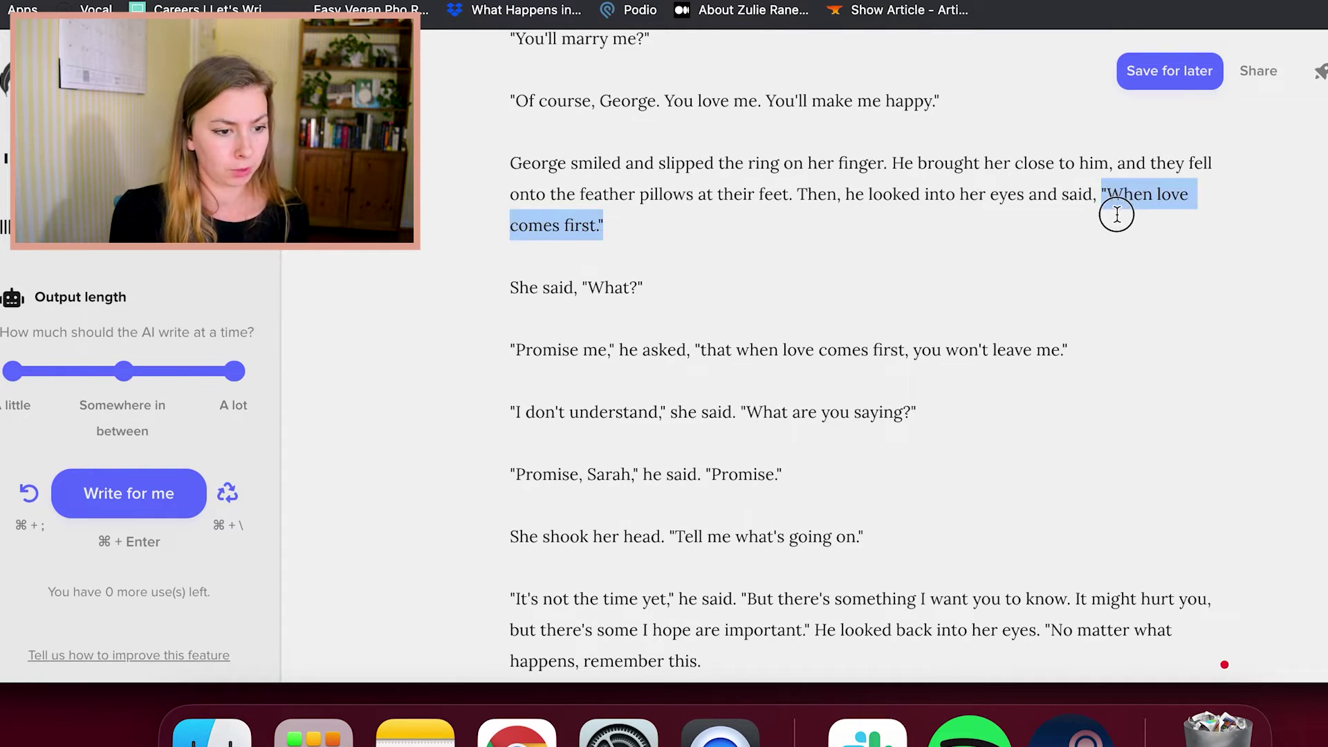
pyautogui.scroll(-3, 1119, 218)
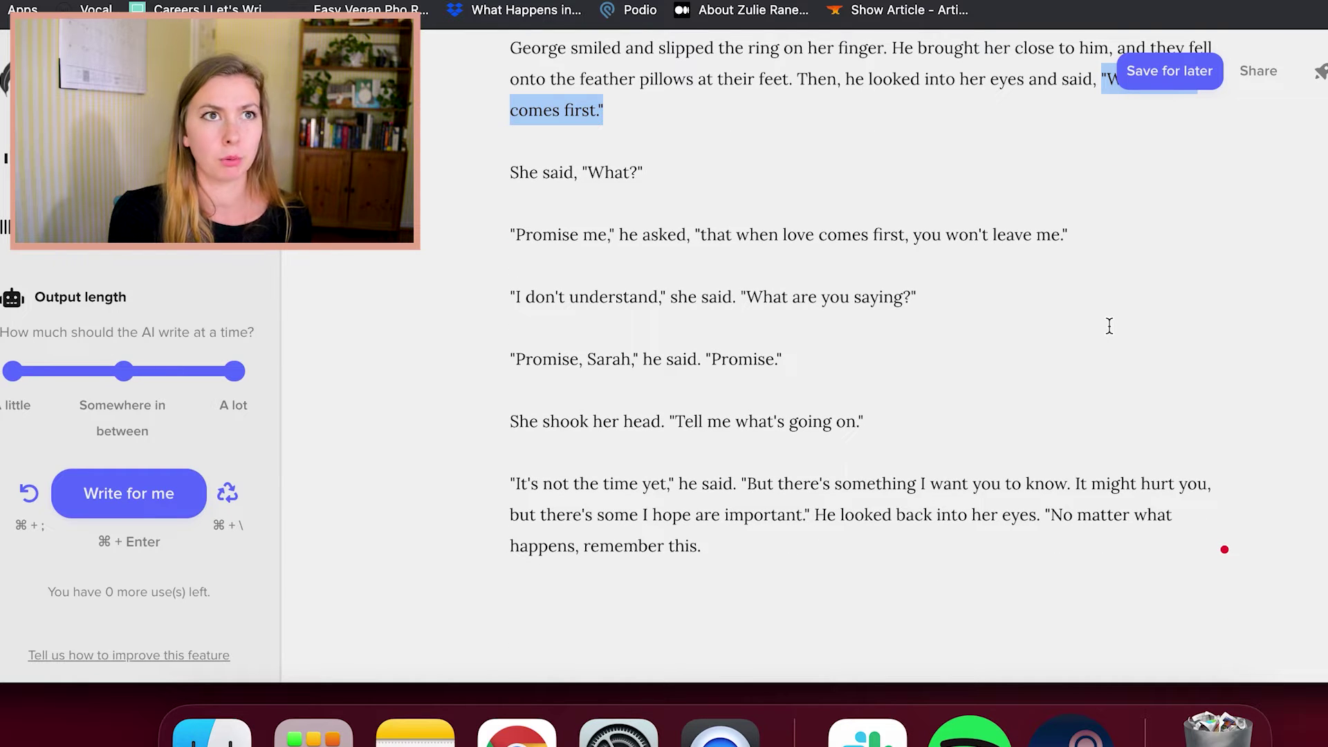
pyautogui.scroll(-1, 1109, 325)
pyautogui.click(960, 461)
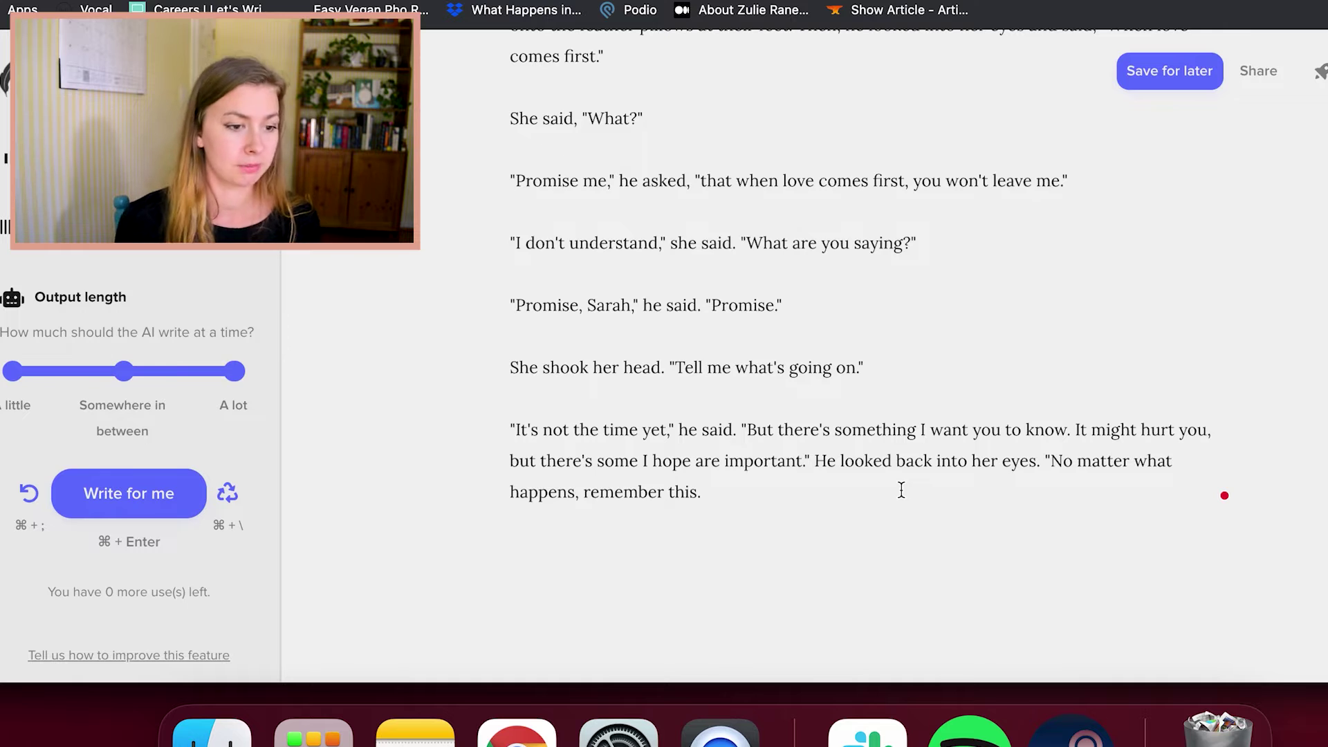
pyautogui.scroll(10, 901, 490)
pyautogui.scroll(5, 901, 489)
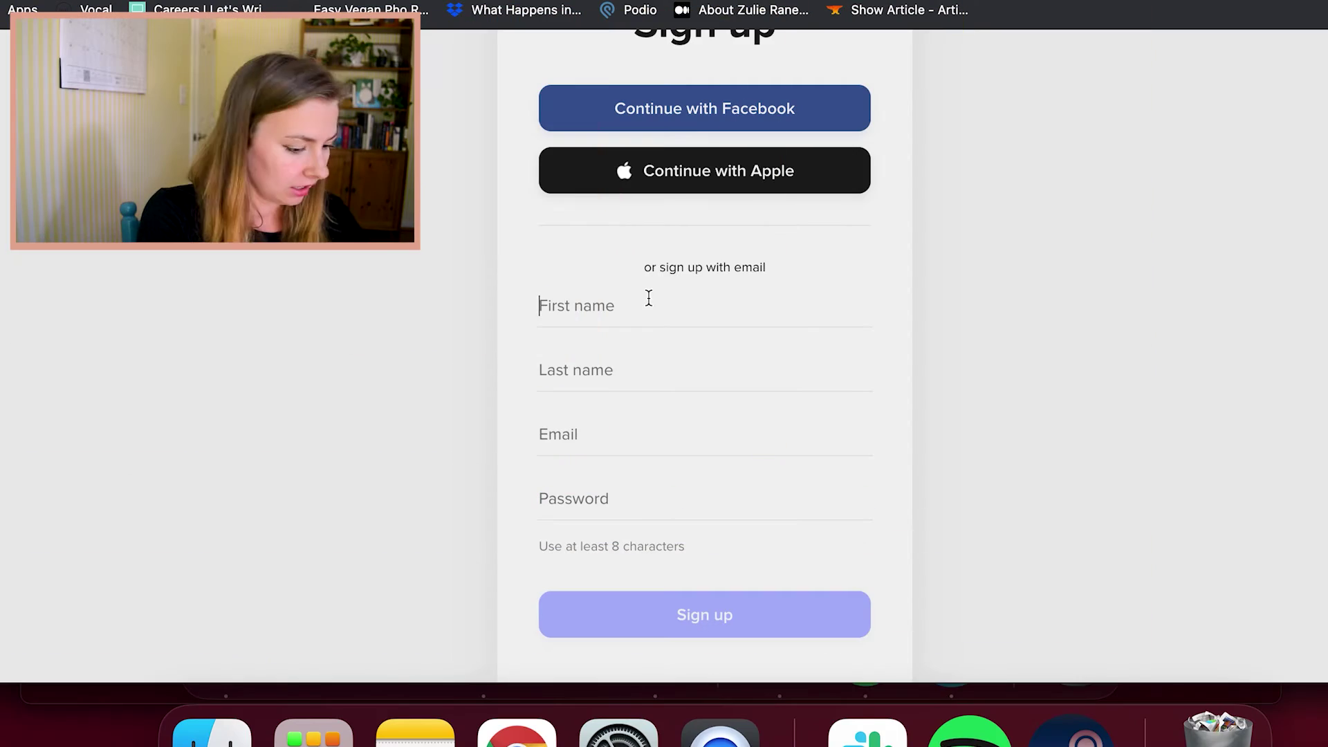
# Enter the new account's first name, last name and e-mail address
pyautogui.write('George')
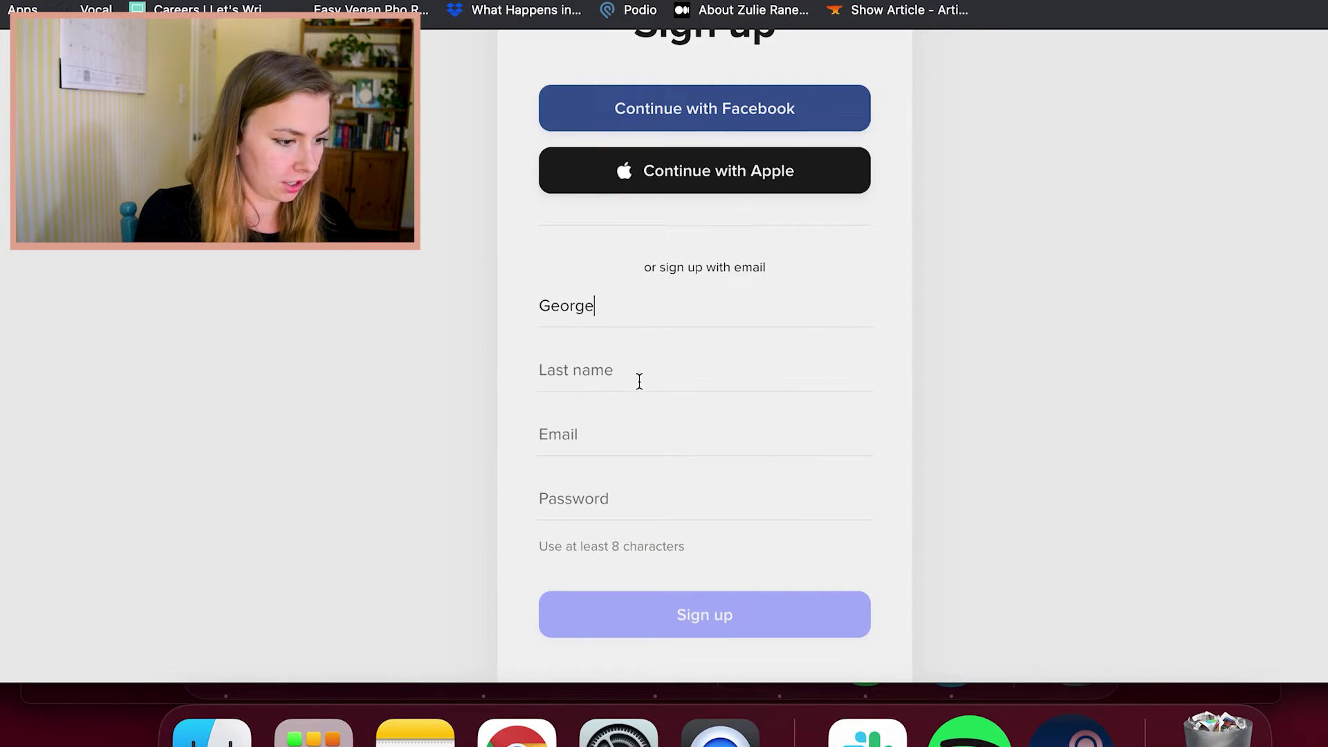
pyautogui.click(636, 373)
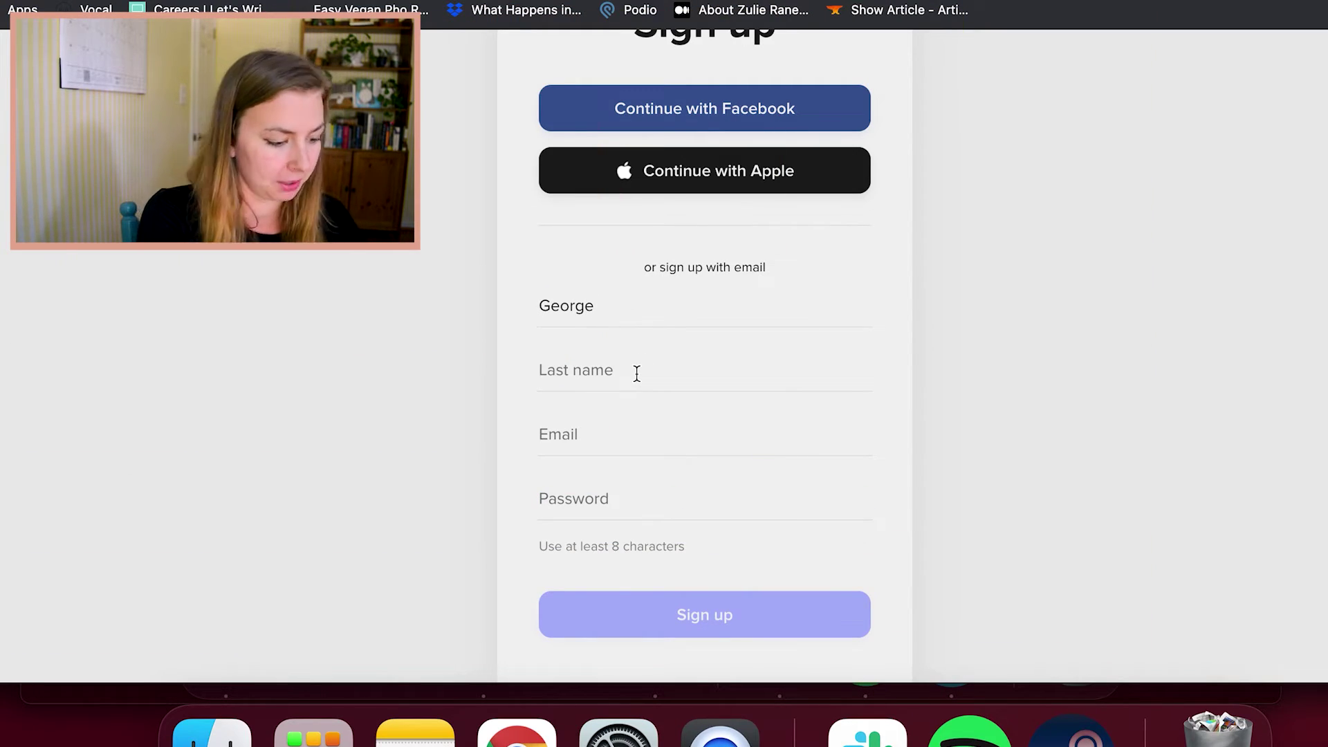
pyautogui.write('Sarah')
pyautogui.click(606, 443)
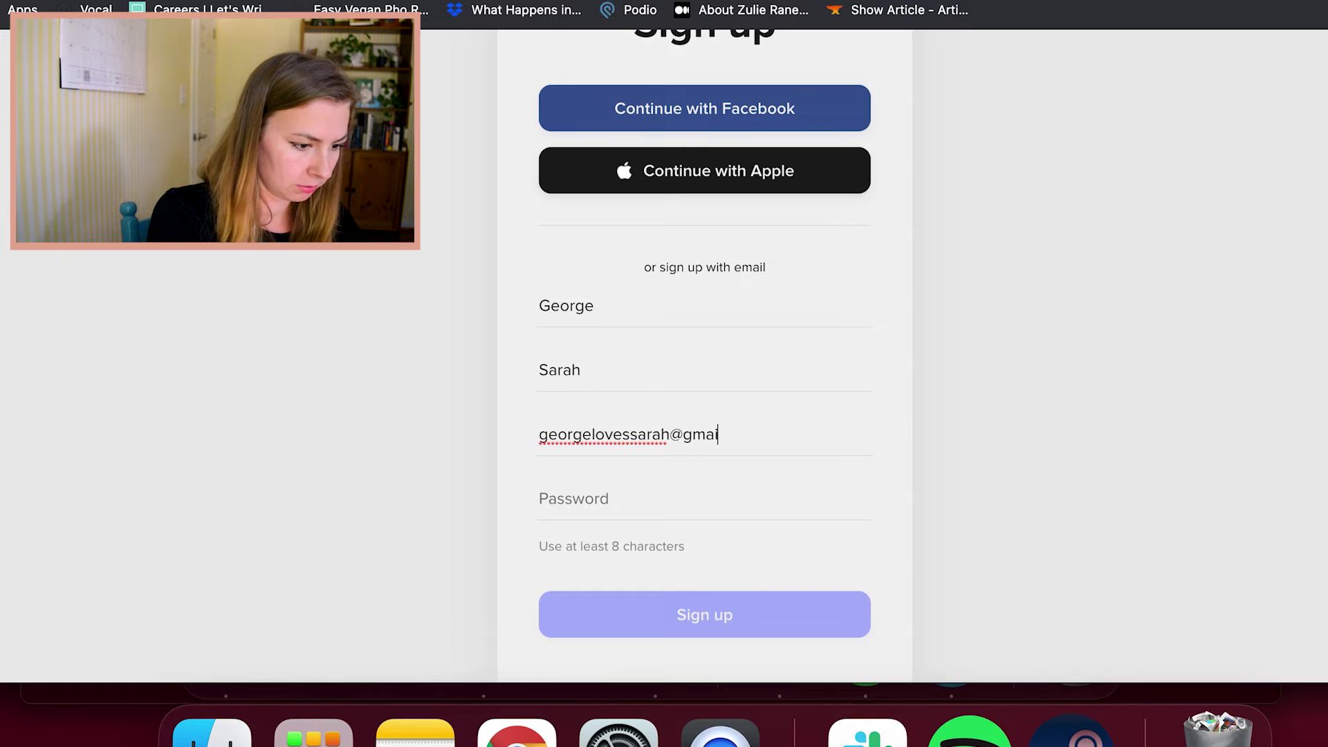
# Fill the password with the browser's suggested password and submit the sign-up form
pyautogui.press('Tab')
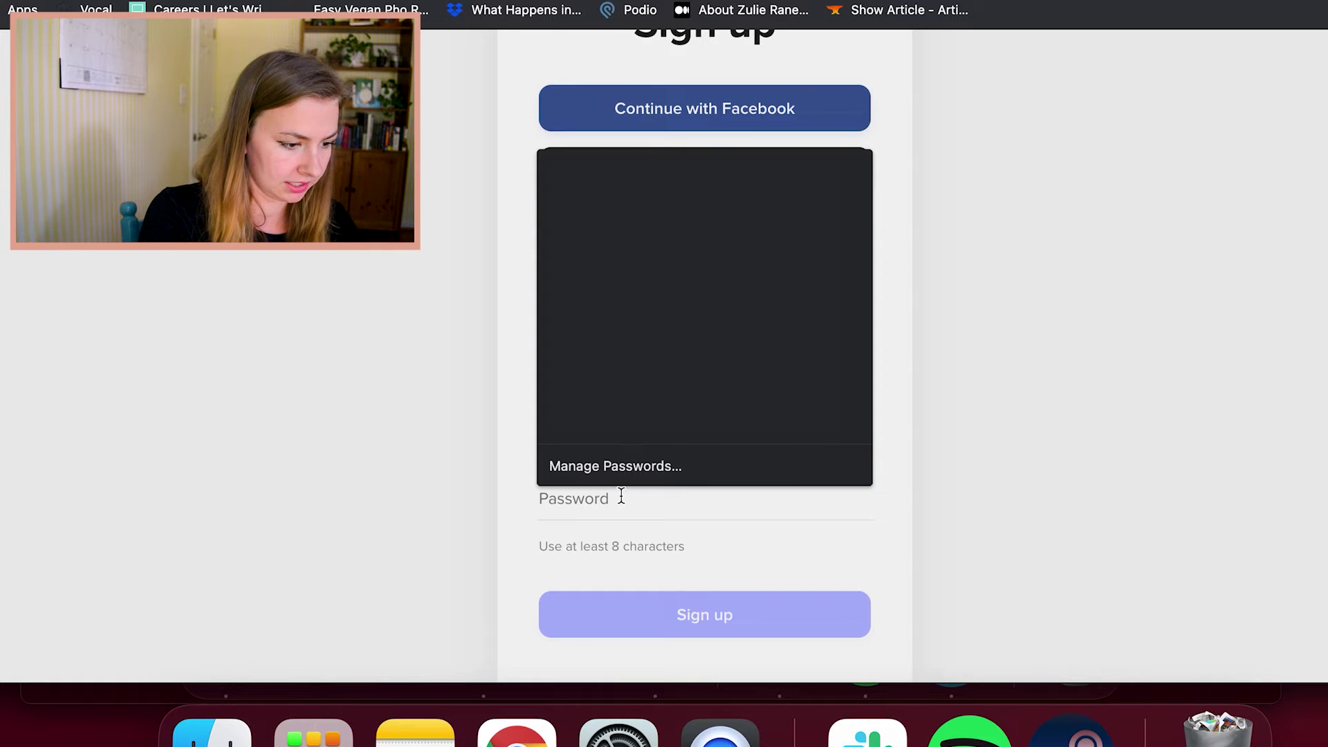
pyautogui.press('Down')
pyautogui.press('Return')
pyautogui.scroll(-2, 644, 510)
pyautogui.click(691, 539)
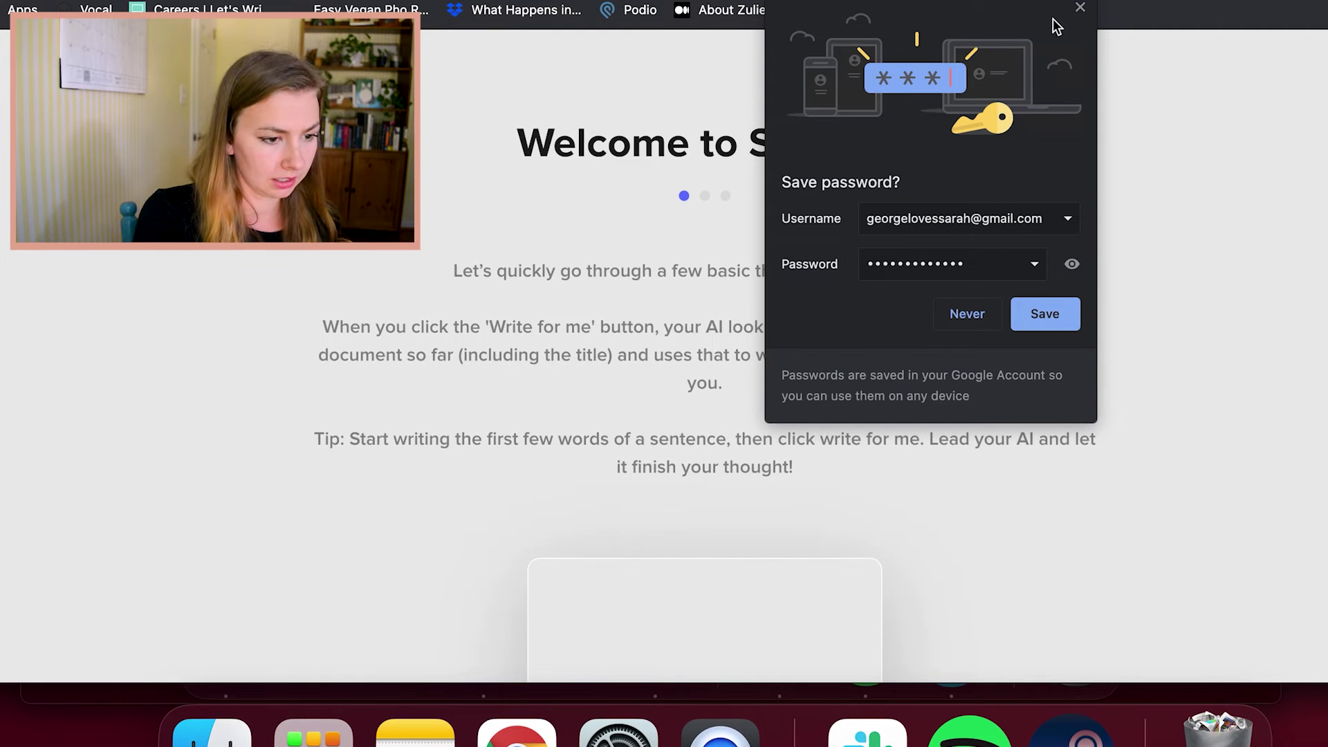
# Dismiss the save-password prompt, step through the tutorial slides, and start a blank story
pyautogui.click(1081, 8)
pyautogui.scroll(-5, 1027, 119)
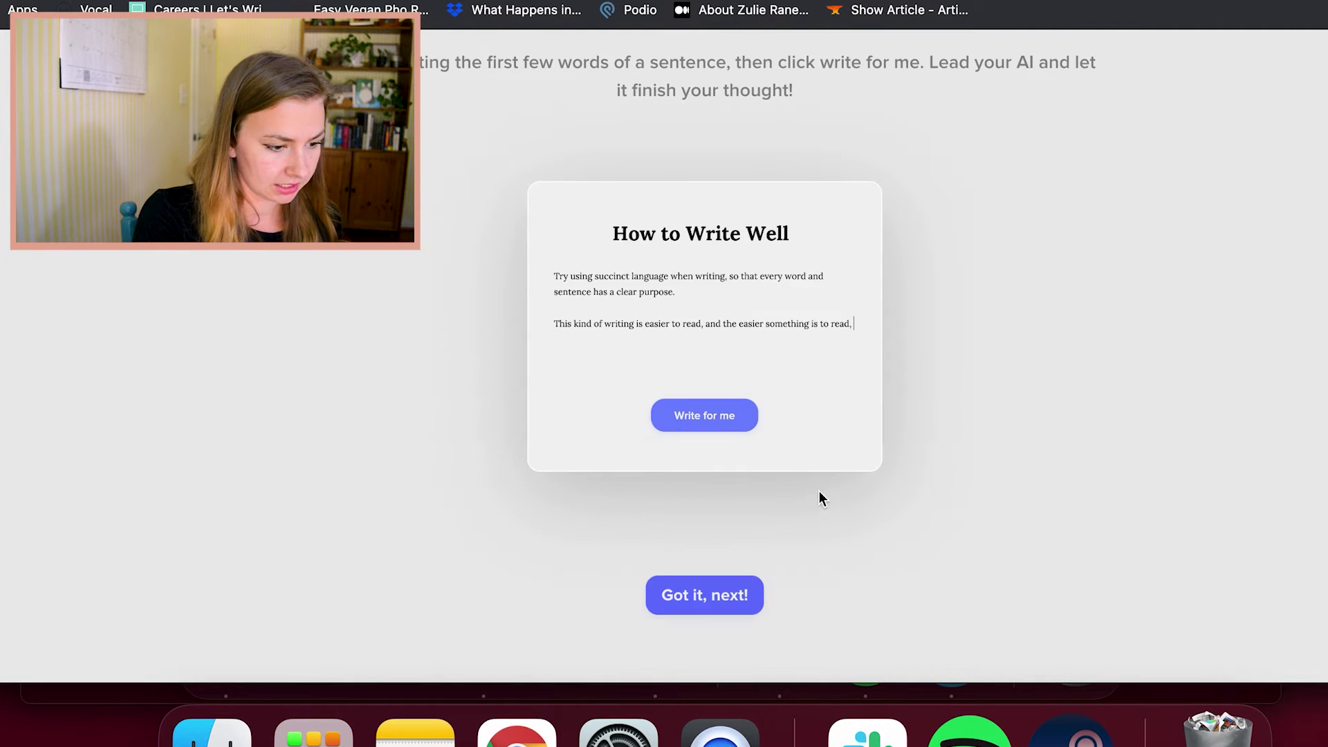
pyautogui.click(727, 586)
pyautogui.scroll(-3, 724, 603)
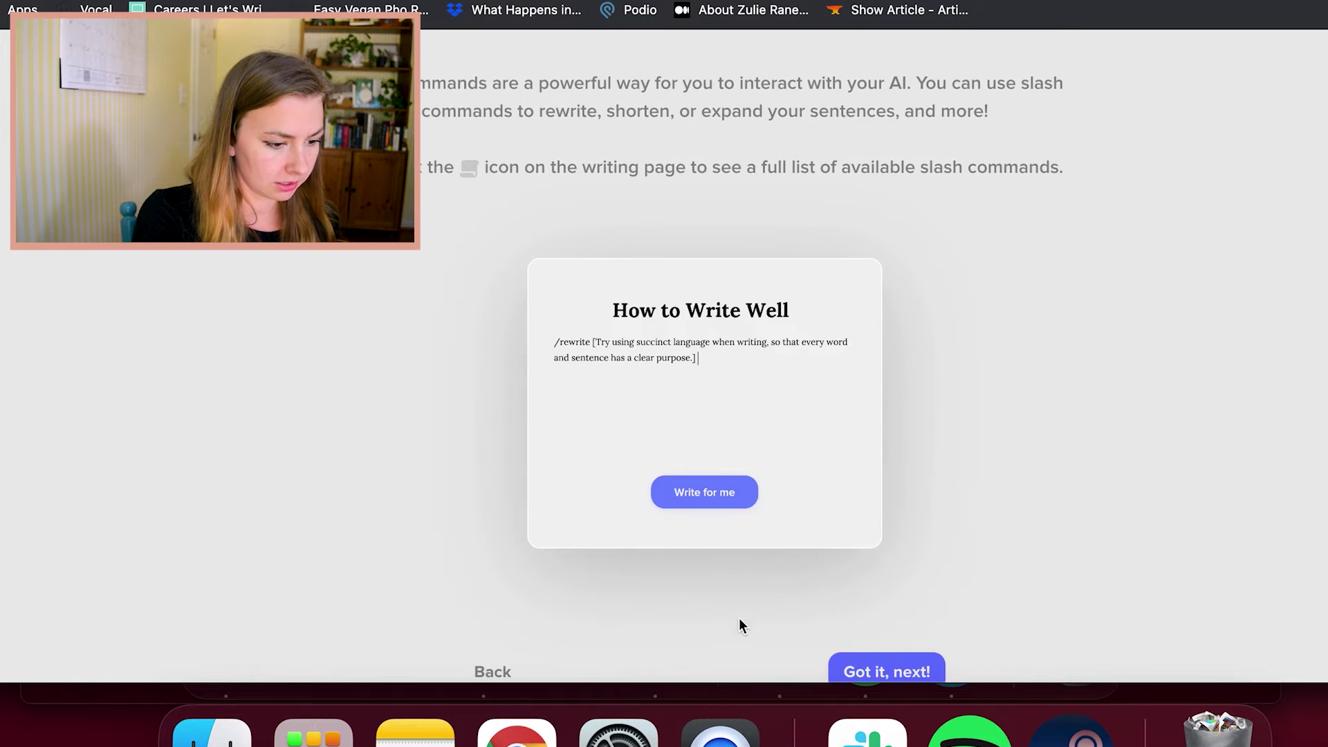
pyautogui.click(875, 622)
pyautogui.click(913, 476)
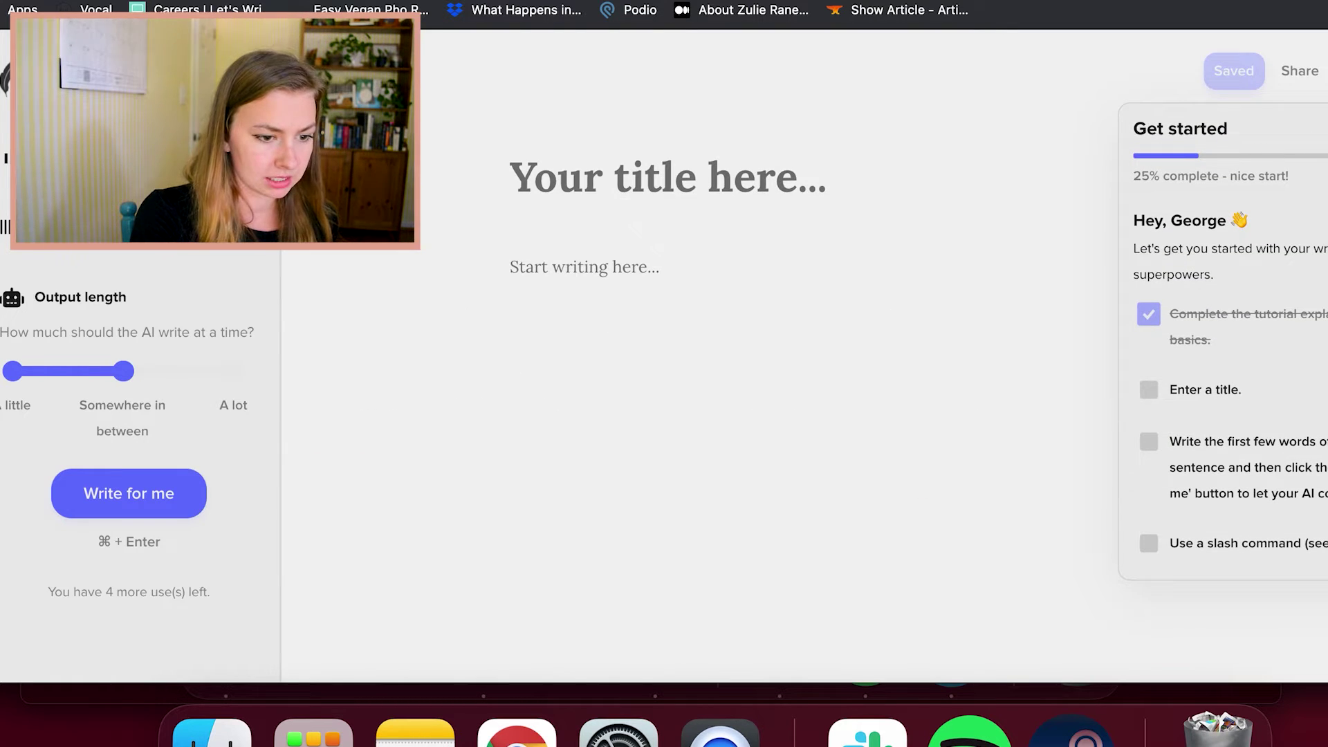
# Close the Get started checklist and type the title 'Like Fire on Water'
pyautogui.click(810, 169)
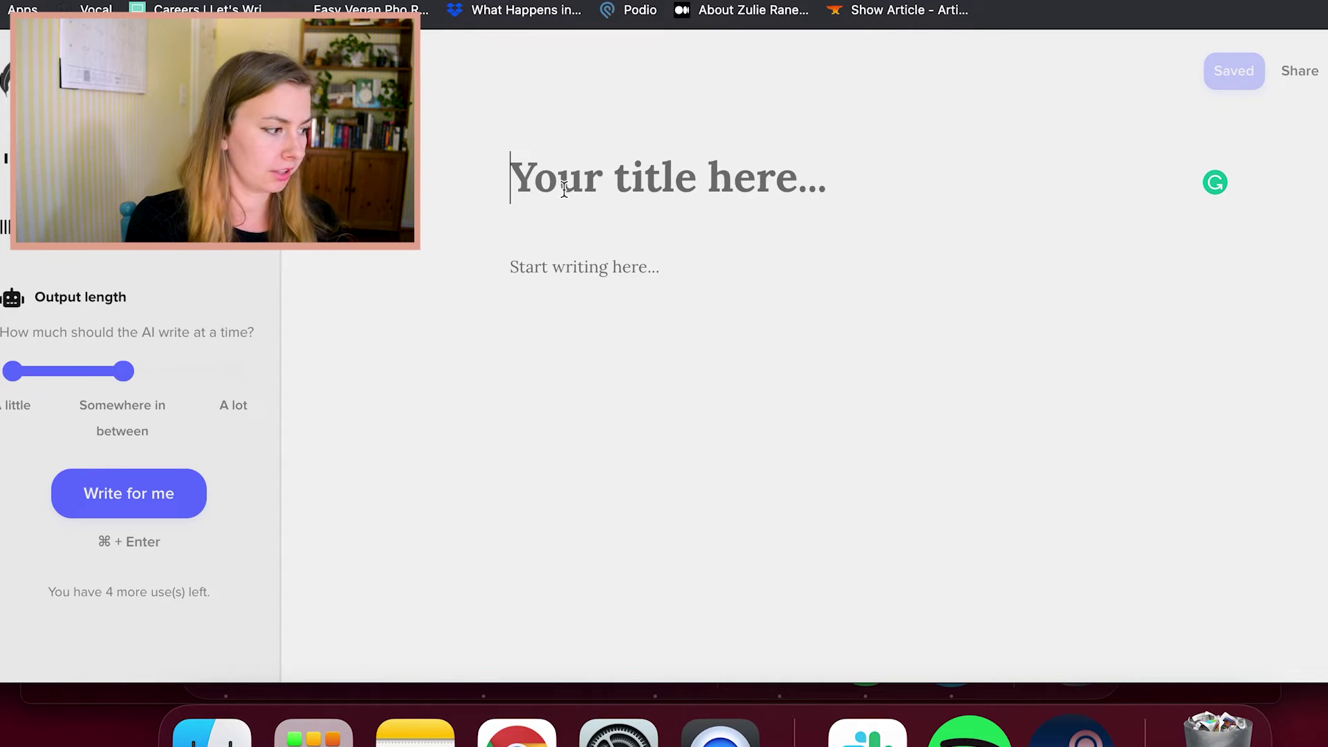
pyautogui.write('Like ')
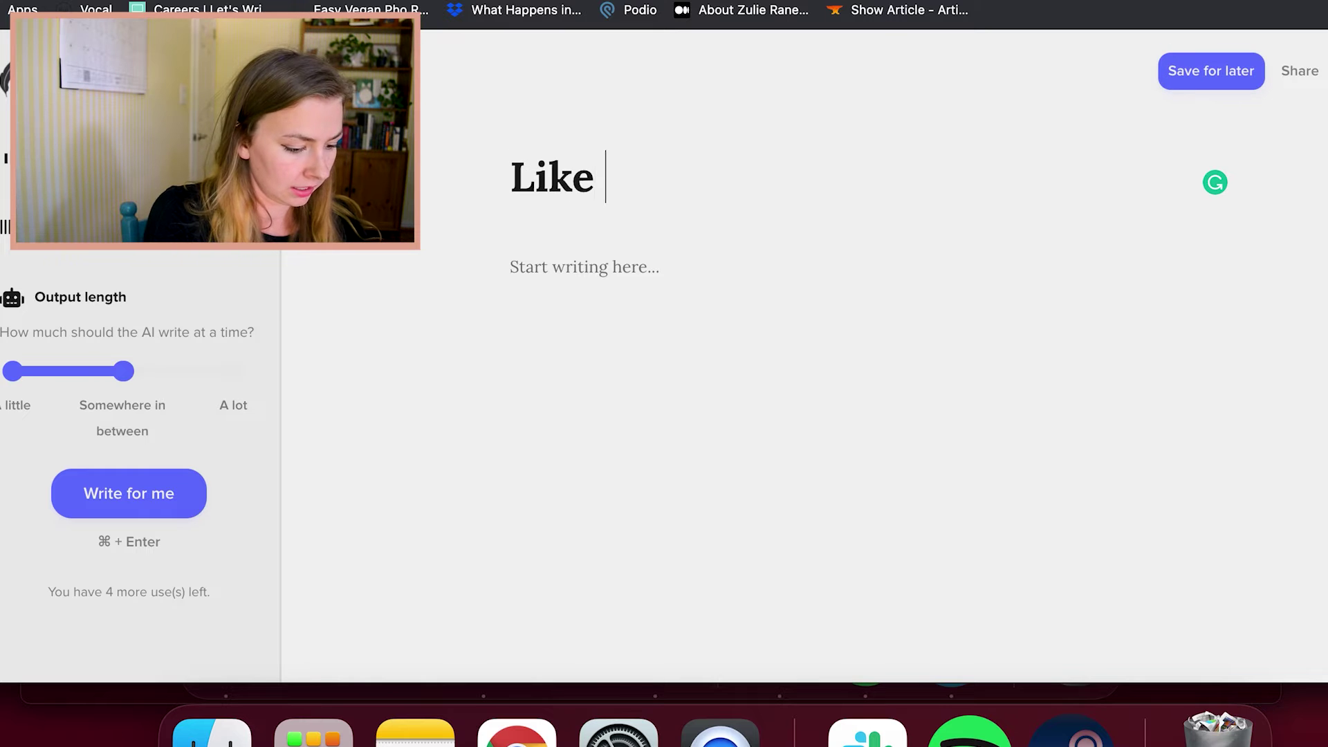
pyautogui.write('Fire on Water')
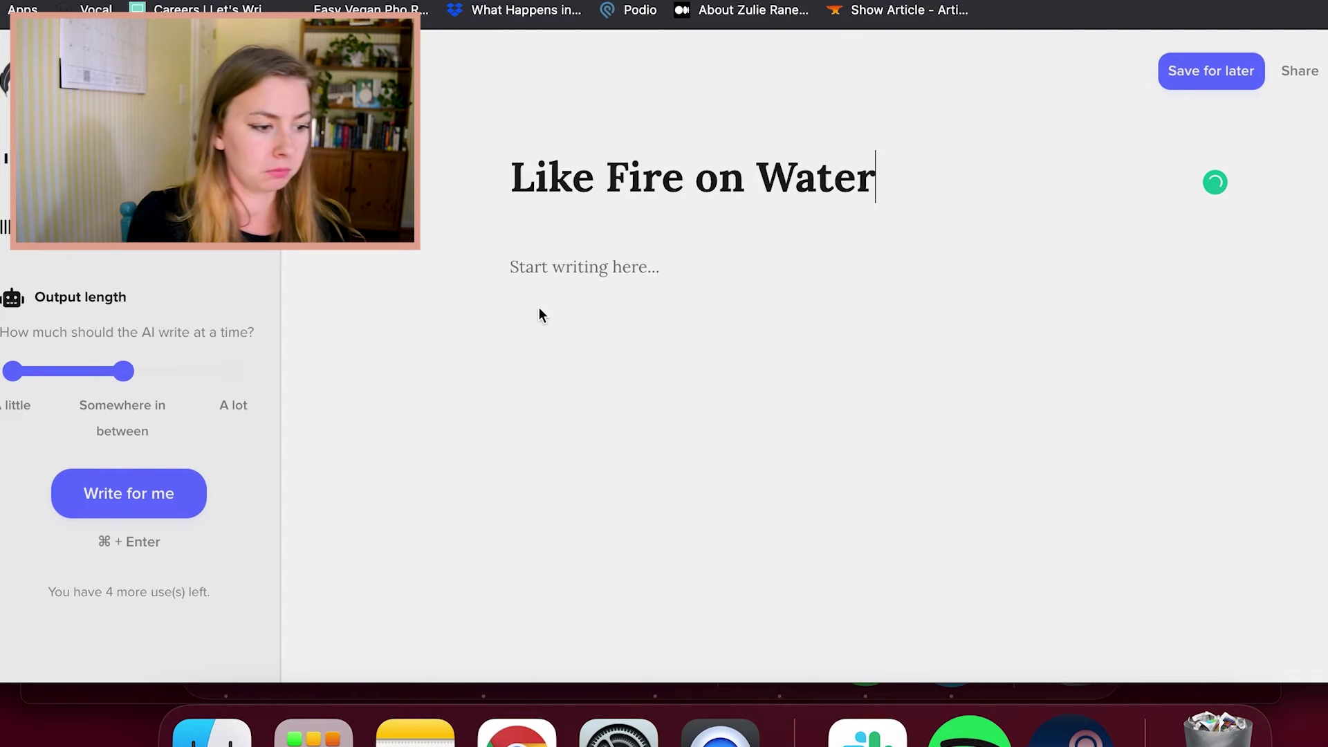
# Describe Milo and Sophia meeting at work, hating each other, carefree Milo being everything Sophia is not
pyautogui.scroll(4, 136, 414)
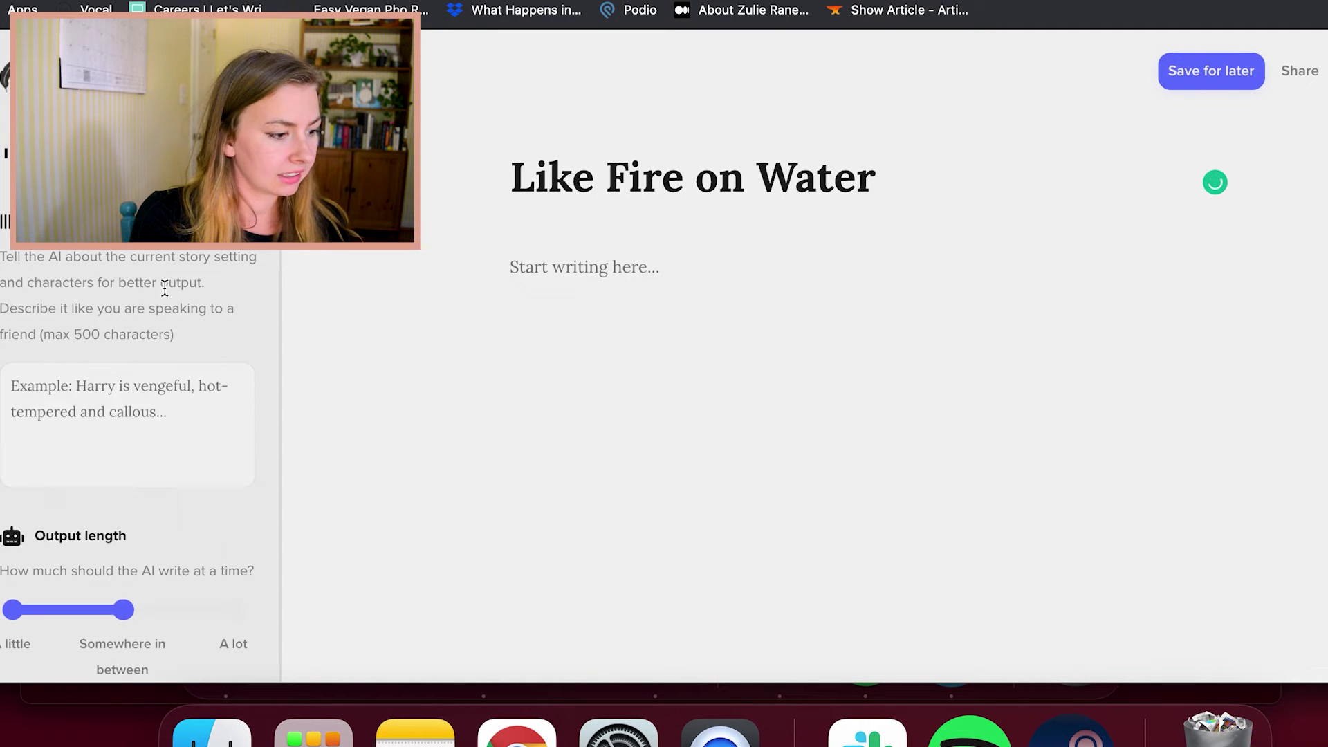
pyautogui.scroll(-2, 159, 346)
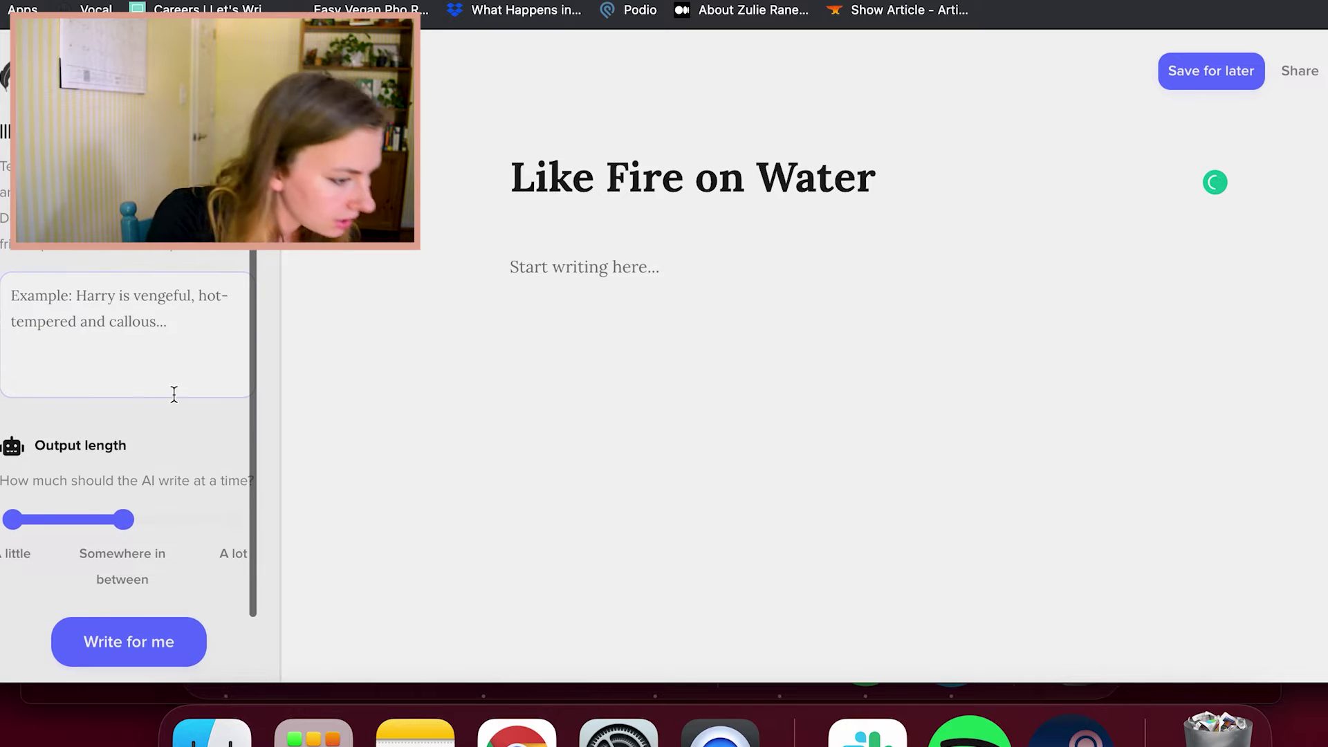
pyautogui.click(144, 318)
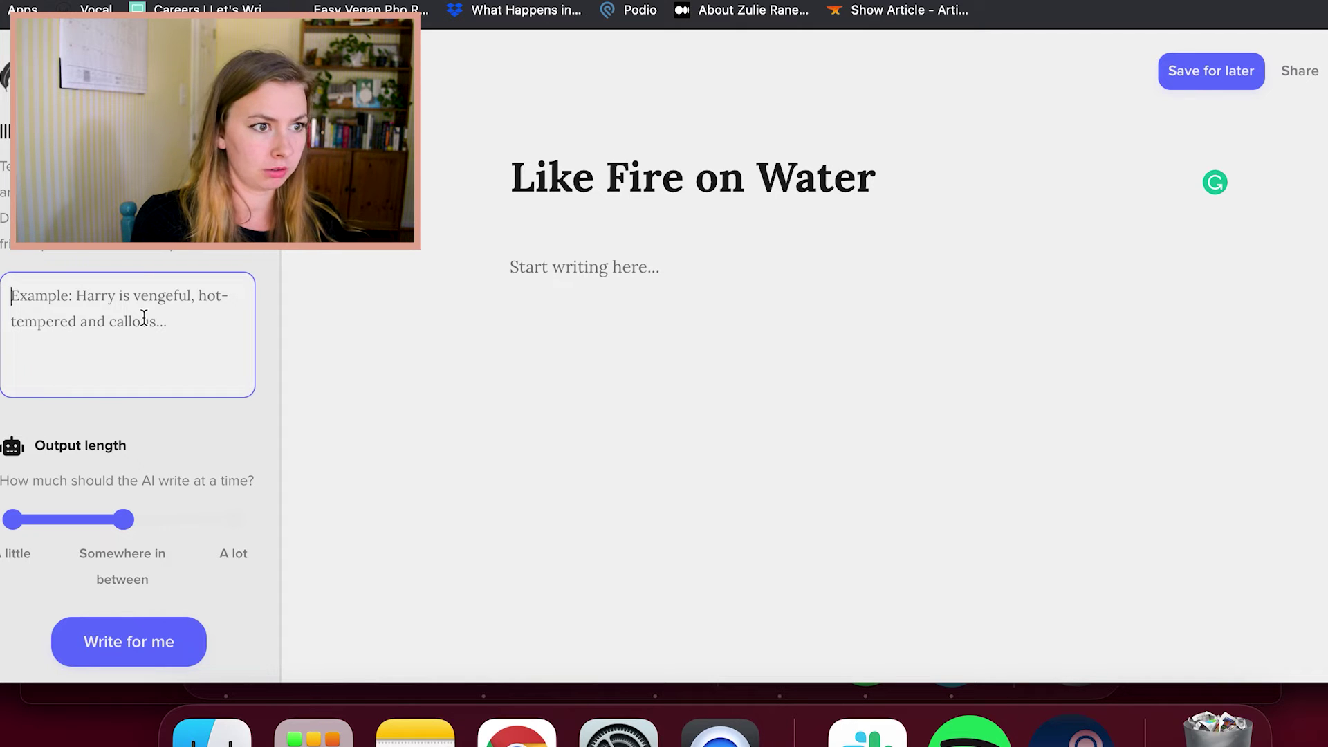
pyautogui.write('Milo and Sophia have ju')
pyautogui.press('BackSpace')
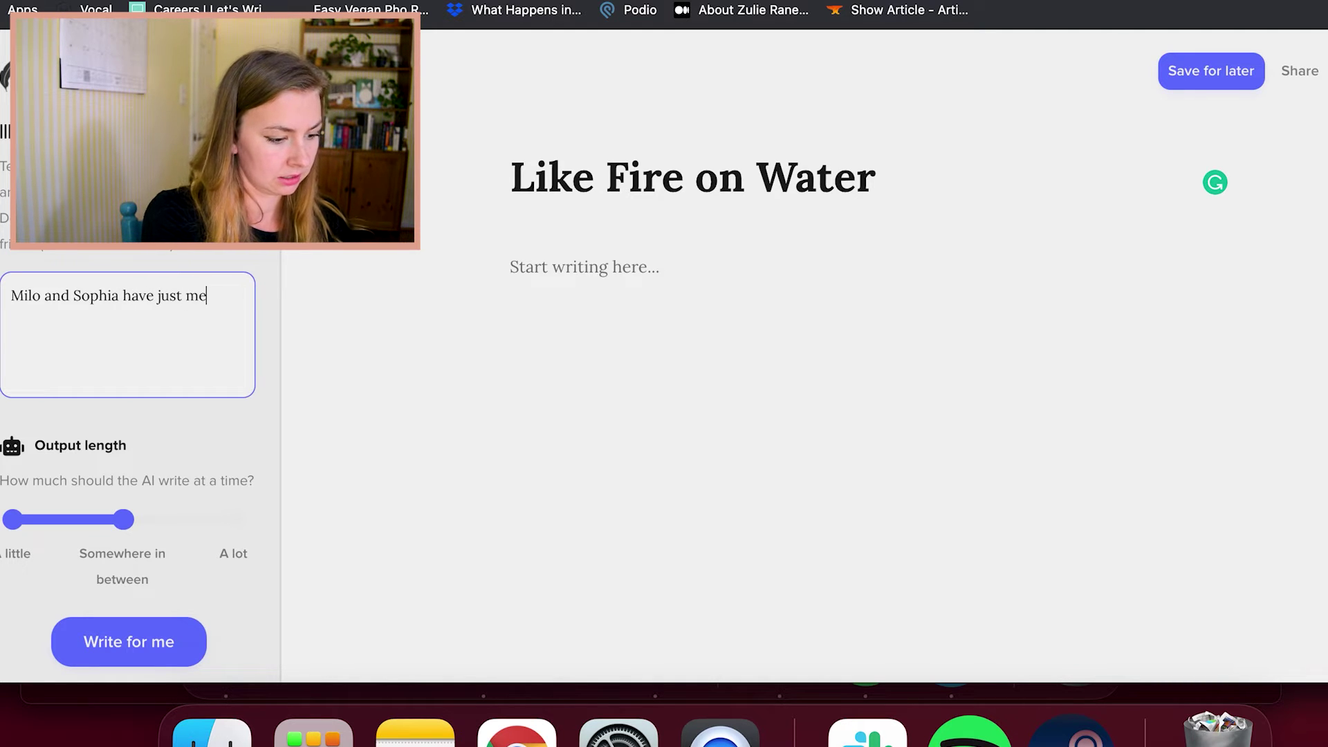
pyautogui.write('met at work and they')
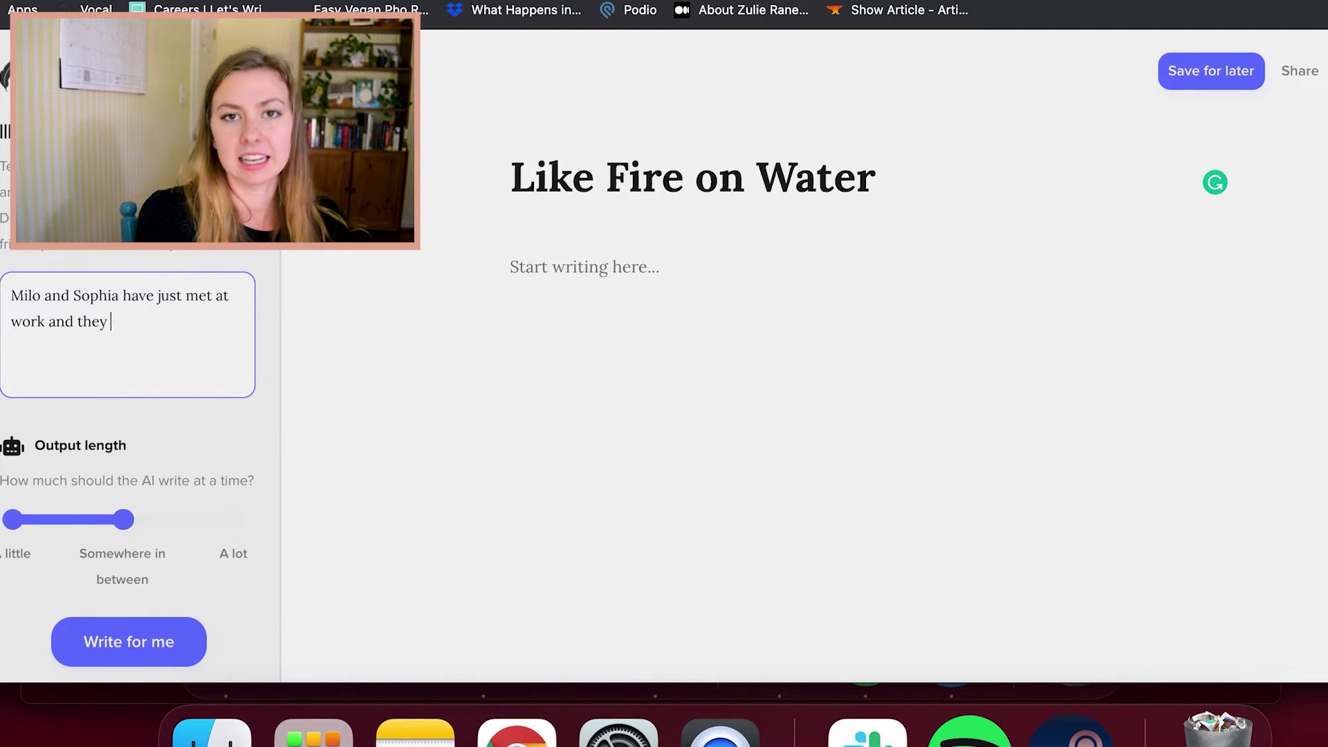
pyautogui.write(' know ')
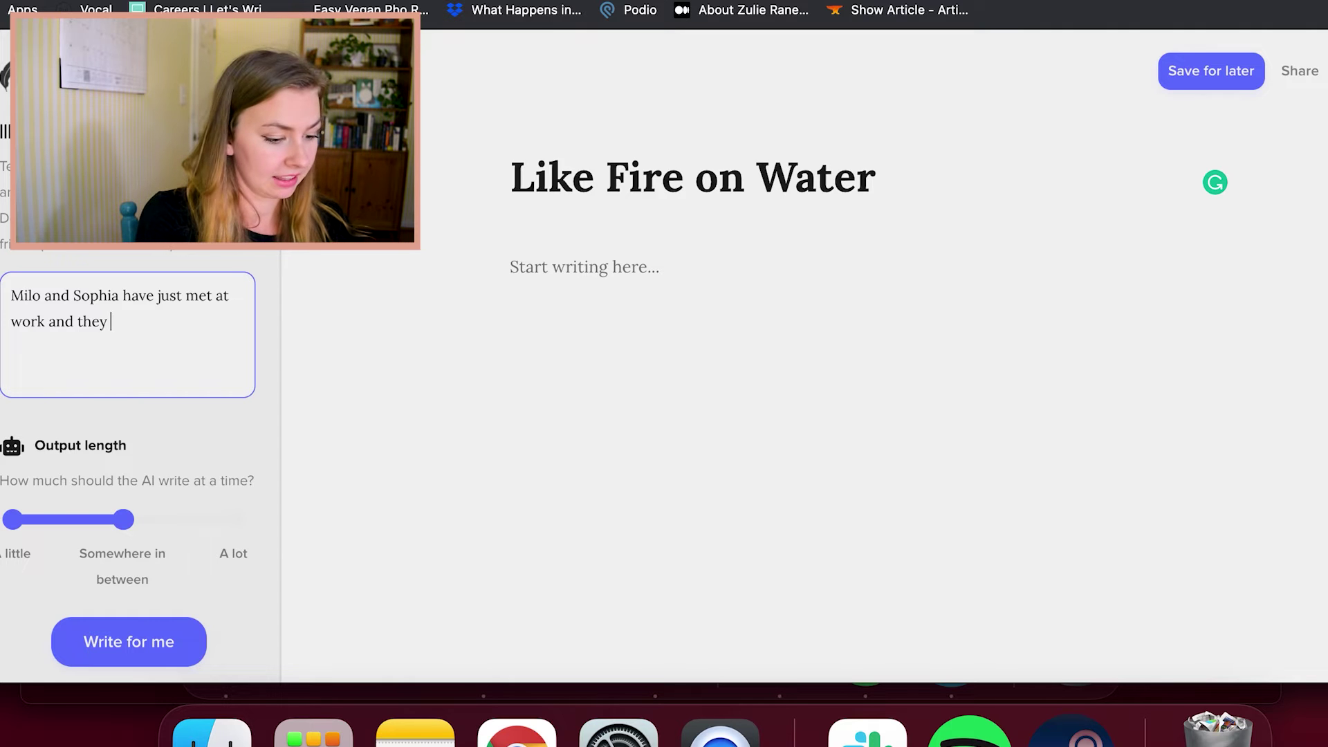
pyautogui.write('they hate')
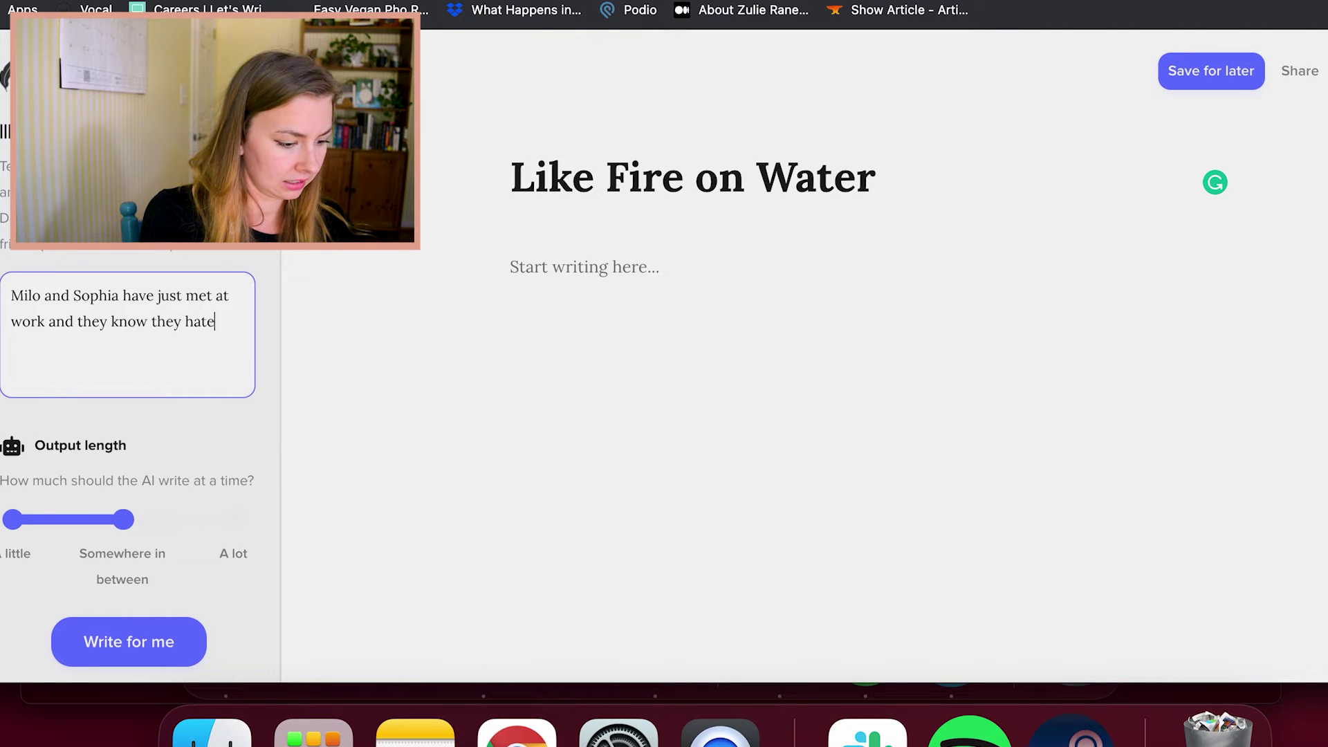
pyautogui.write('d each other on sigh')
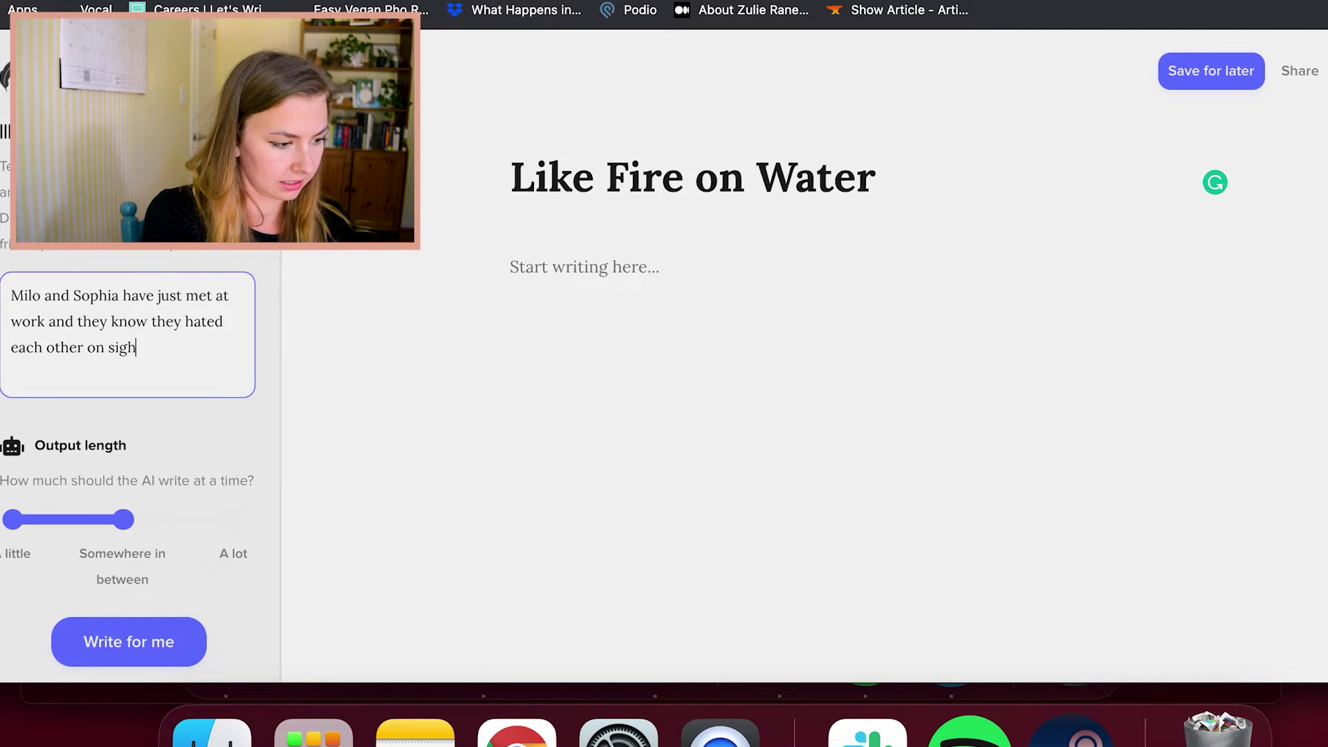
pyautogui.write('t. Milo is care')
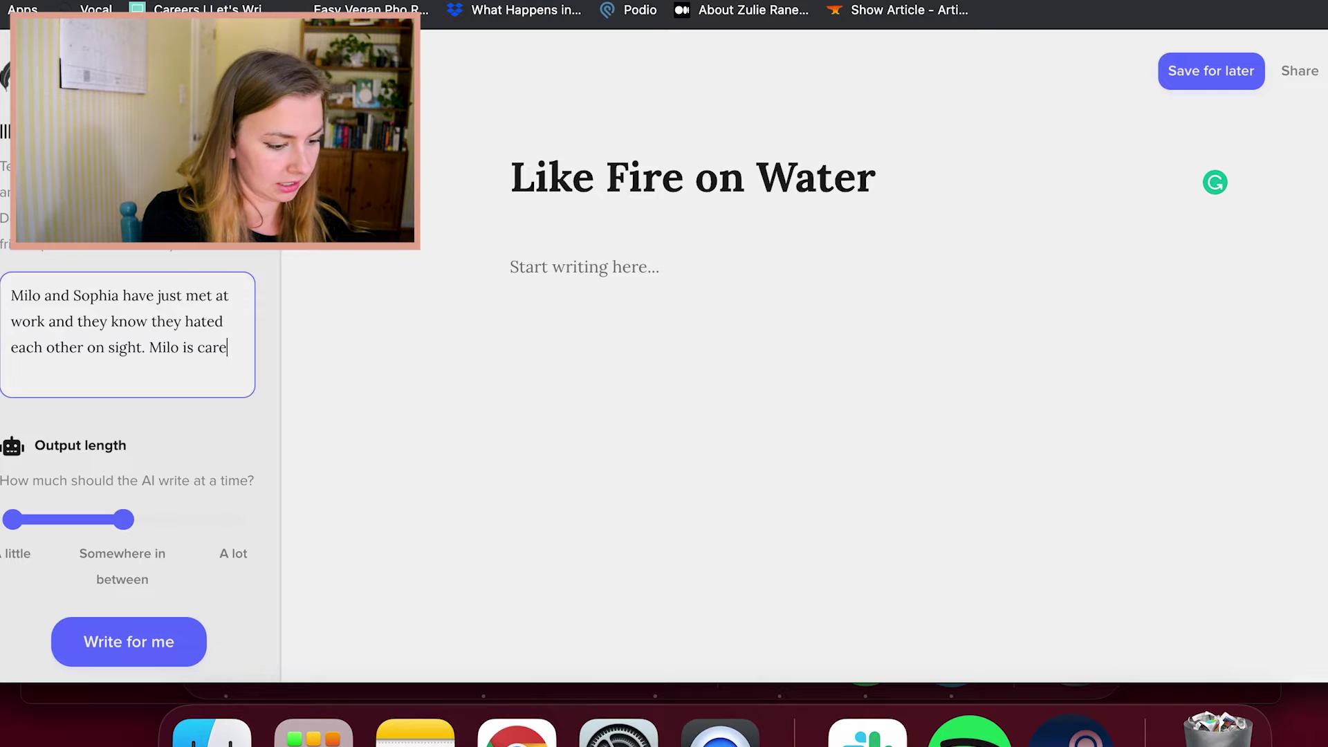
pyautogui.write('free, easy going')
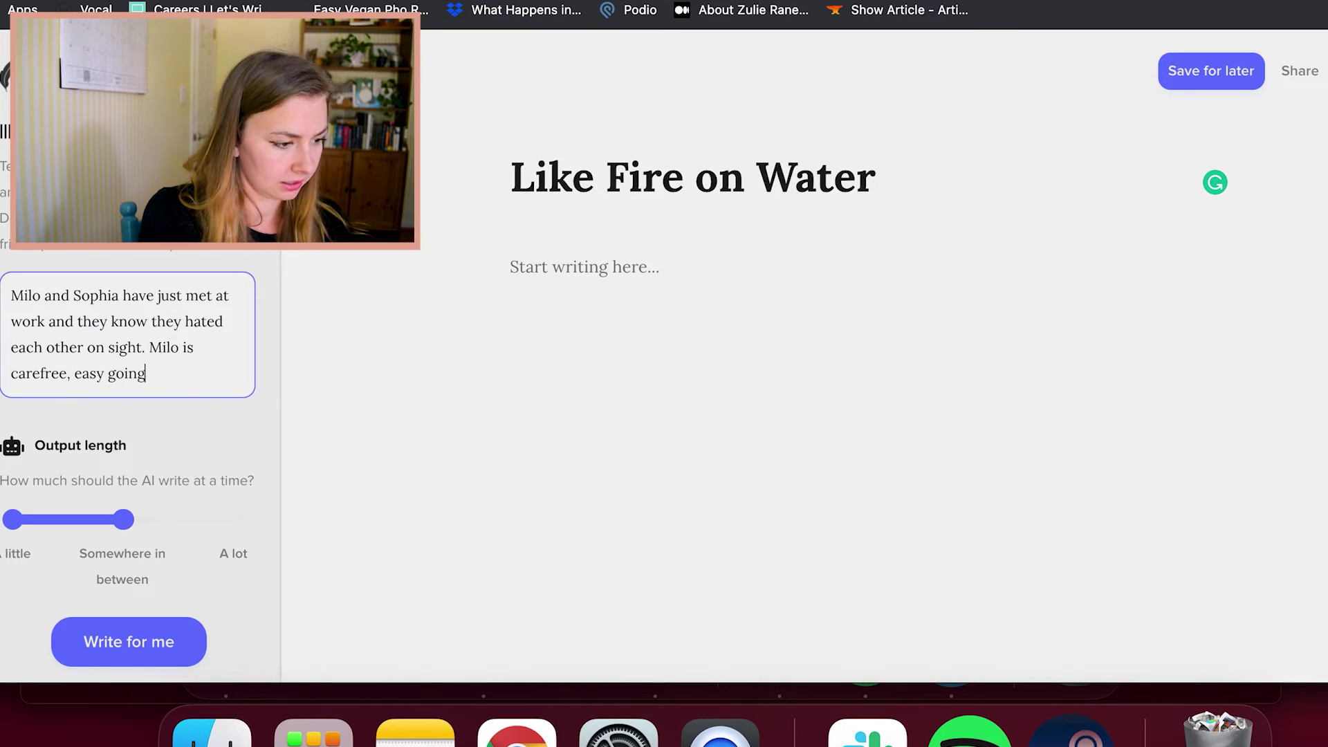
pyautogui.write(' - eveythi')
pyautogui.press('BackSpace')
pyautogui.press('BackSpace')
pyautogui.write('ytin')
pyautogui.press('BackSpace')
pyautogui.press('BackSpace')
pyautogui.write('hing Sophia is not. But when Milo as')
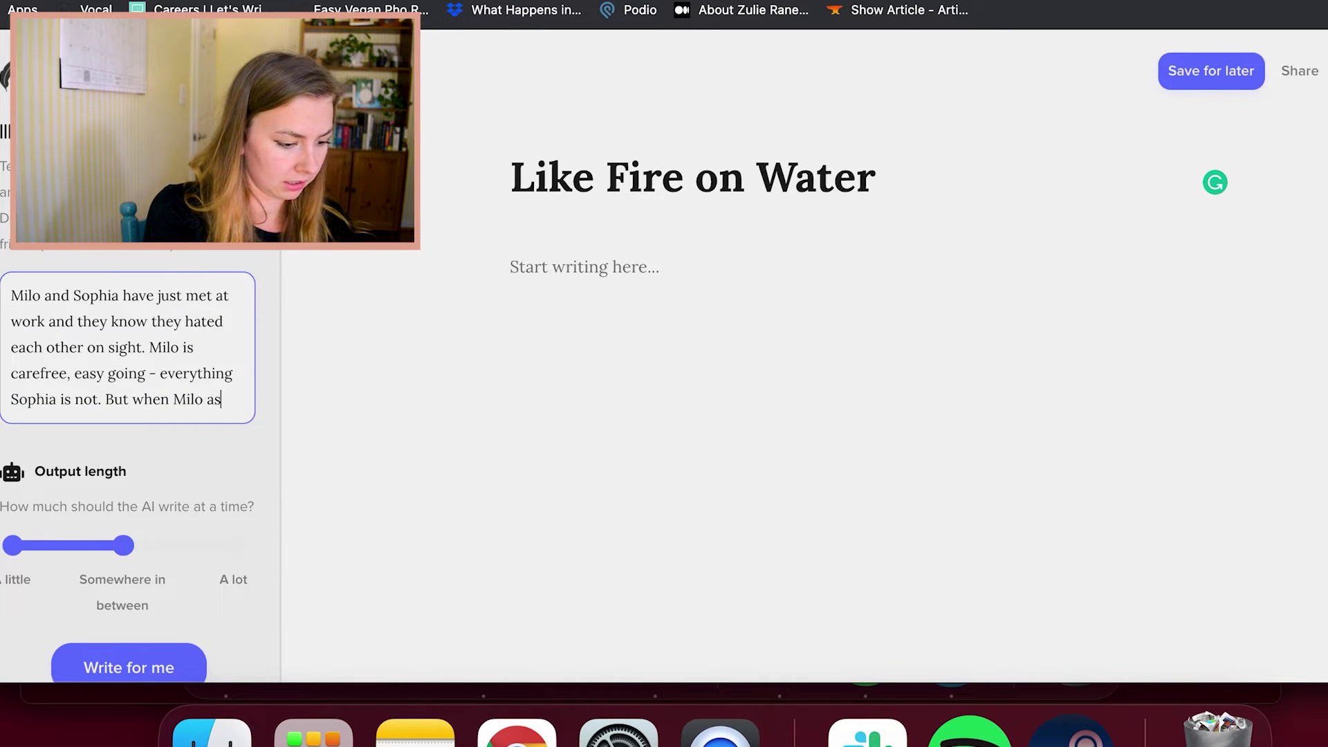
pyautogui.write('ks for Sophia ')
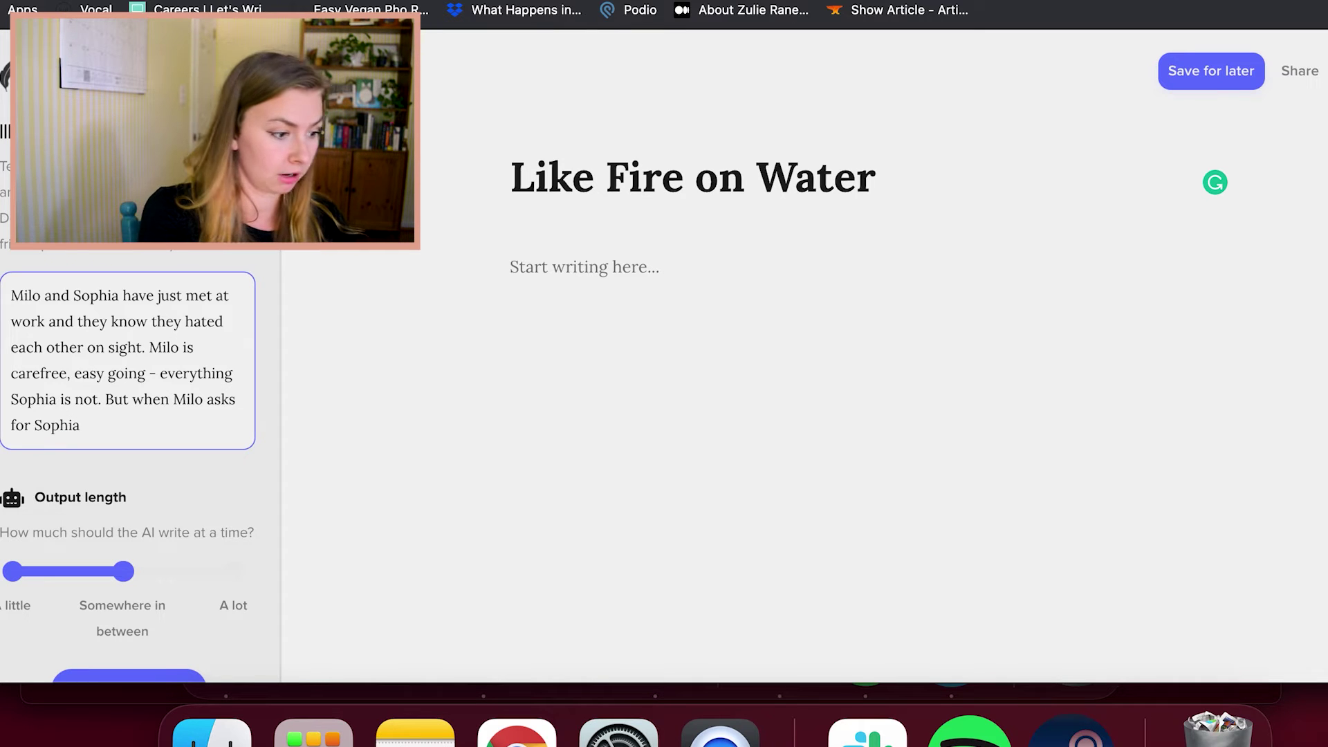
pyautogui.write("'s help")
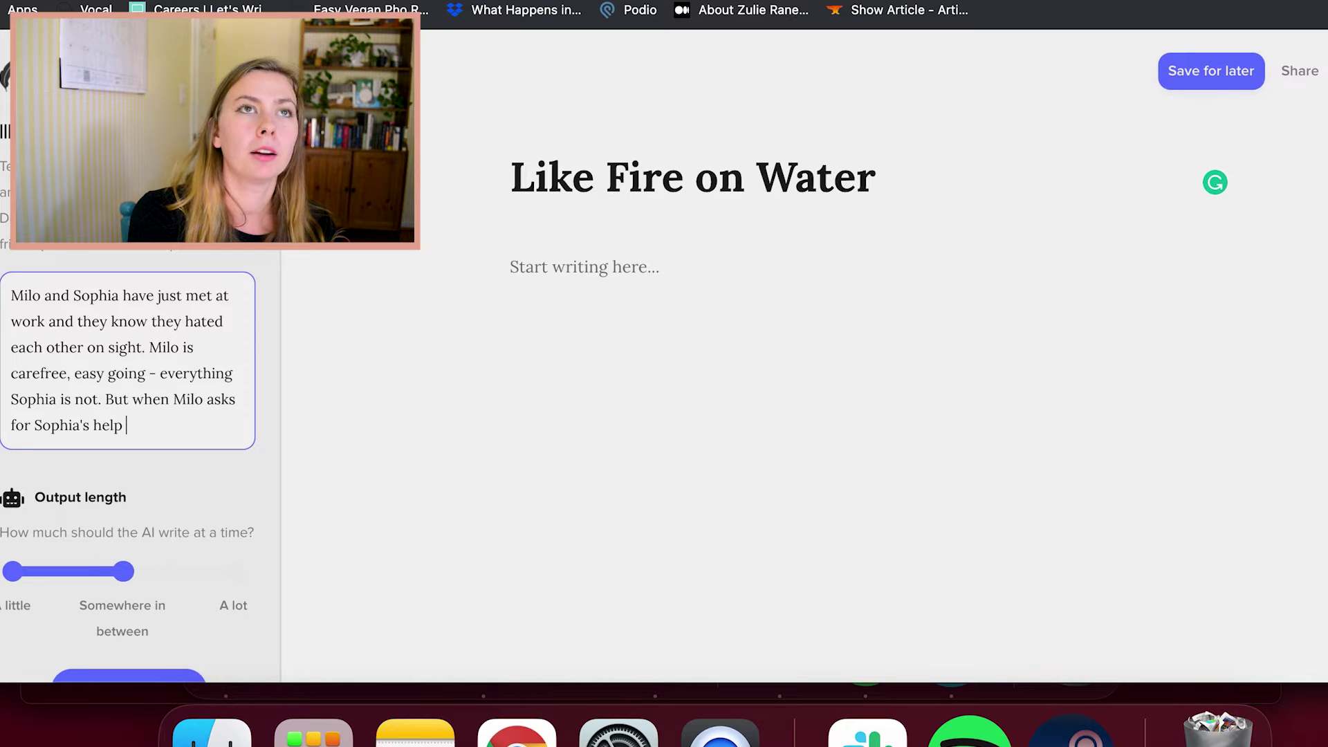
# Add Milo asking Sophia's help impressing his nephew, ending 'they find that opposites attract.'
pyautogui.write('impressing his')
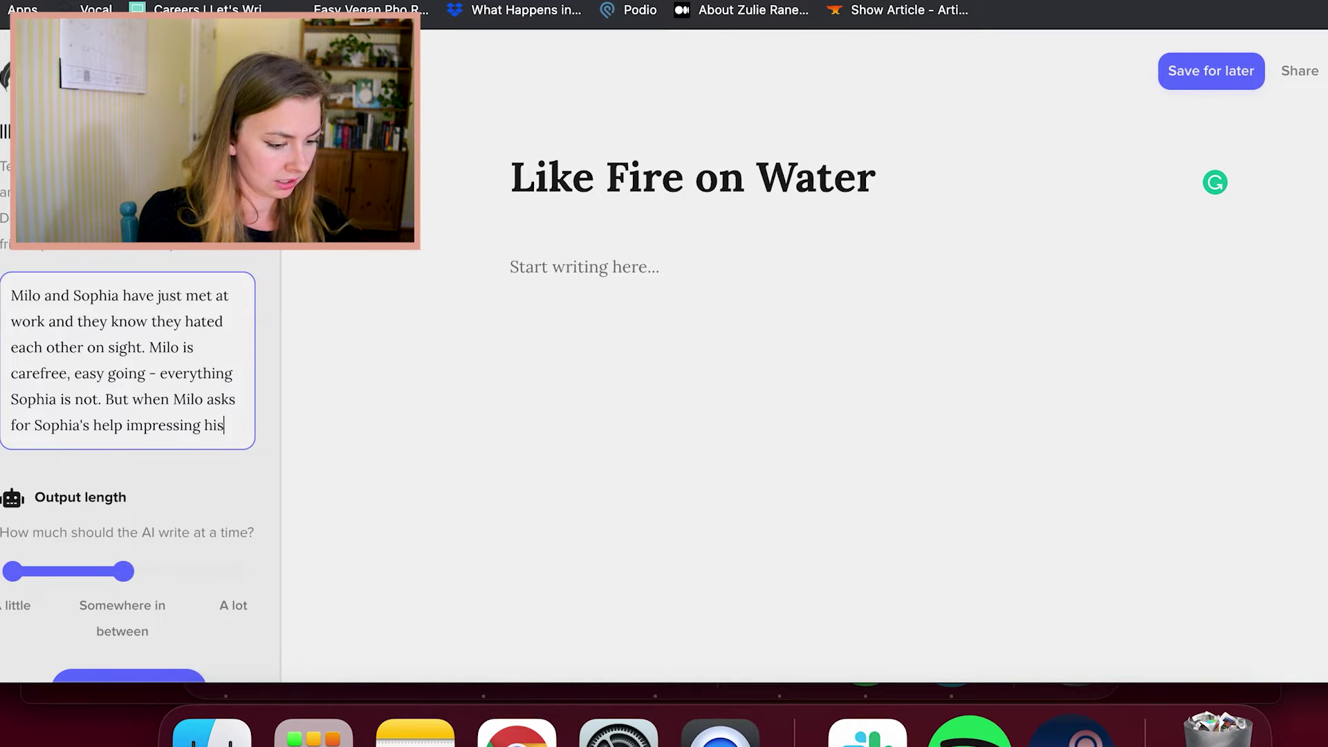
pyautogui.write(' nephew, Sarah')
pyautogui.press('BackSpace')
pyautogui.press('BackSpace')
pyautogui.press('BackSpace')
pyautogui.press('BackSpace')
pyautogui.write("ophia feels she can't say no")
pyautogui.write('. Wh')
pyautogui.write('at happens ne')
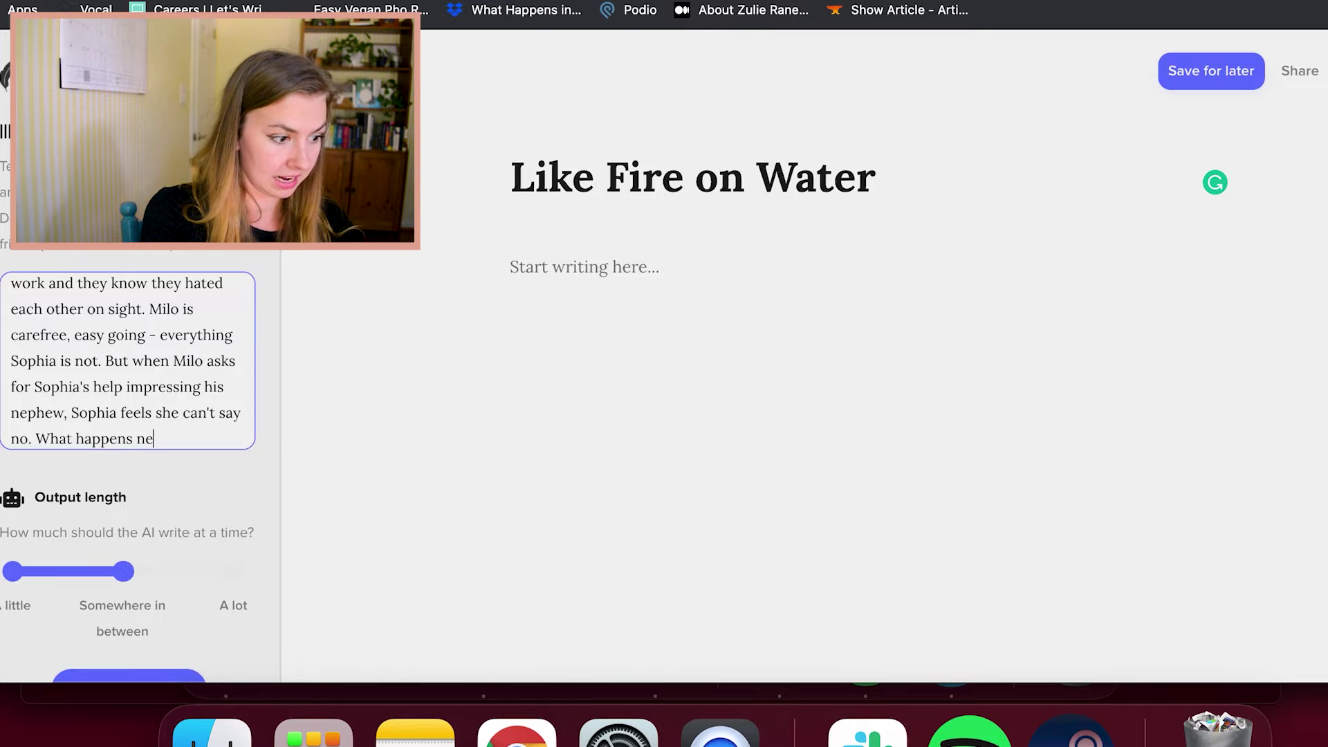
pyautogui.write('xt sho')
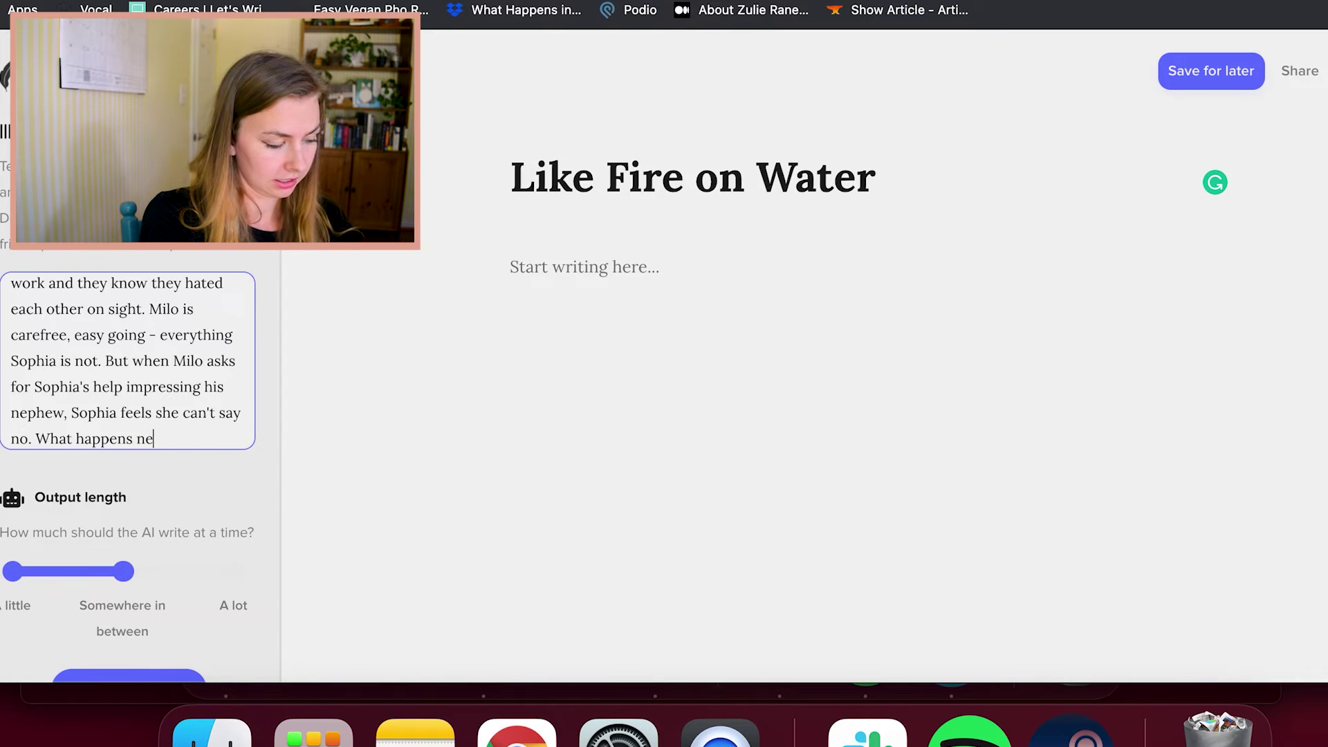
pyautogui.press('BackSpace')
pyautogui.press('BackSpace')
pyautogui.press('BackSpace')
pyautogui.press('BackSpace')
pyautogui.press('BackSpace')
pyautogui.press('BackSpace')
pyautogui.press('BackSpace')
pyautogui.press('BackSpace')
pyautogui.press('BackSpace')
pyautogui.press('BackSpace')
pyautogui.press('BackSpace')
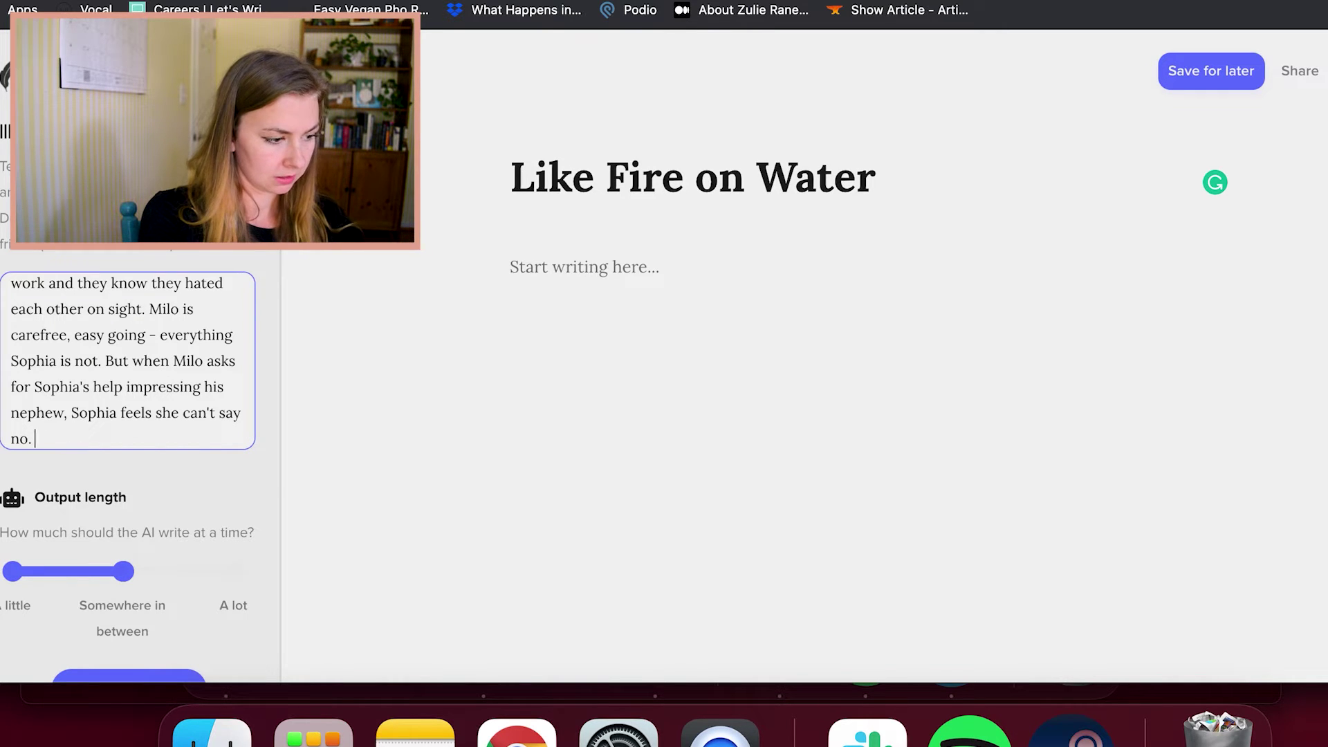
pyautogui.write('As te')
pyautogui.write('ey grow closer, they find')
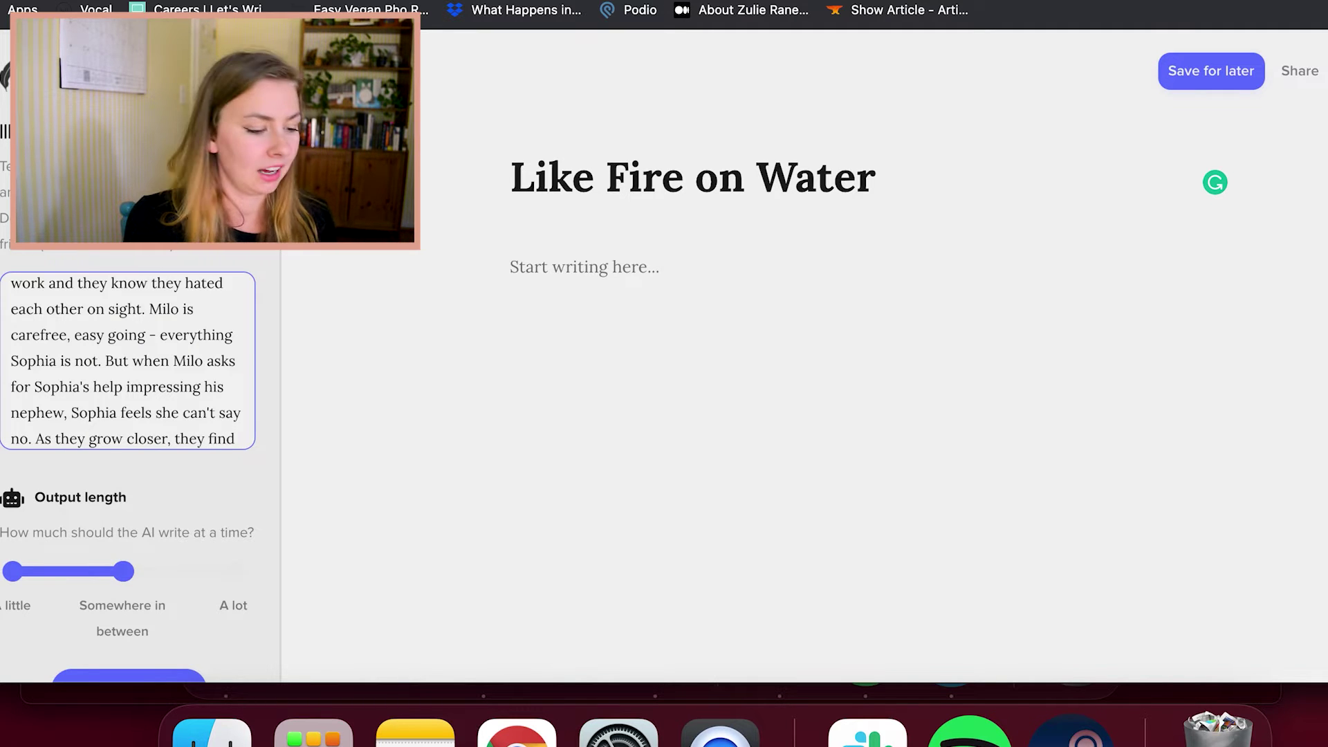
pyautogui.write(' the')
pyautogui.press('BackSpace')
pyautogui.write('at opposites attract.')
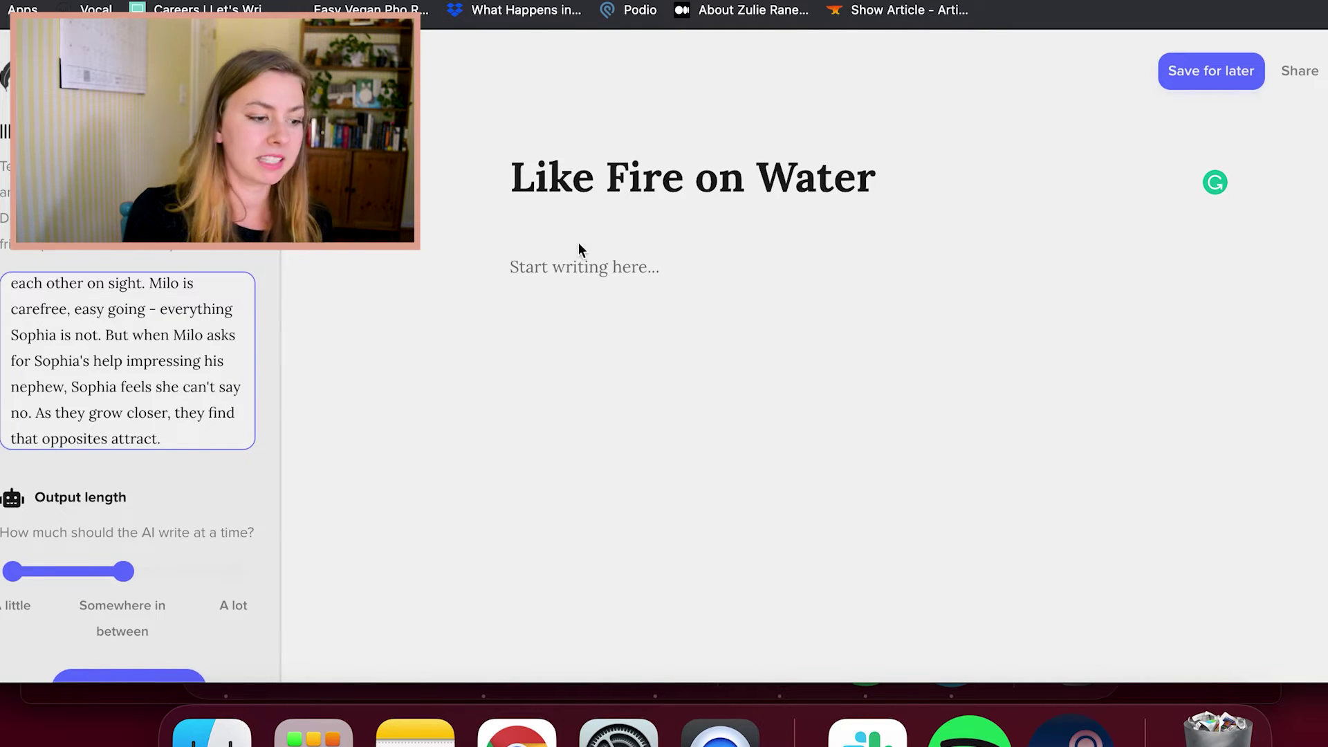
pyautogui.click(579, 254)
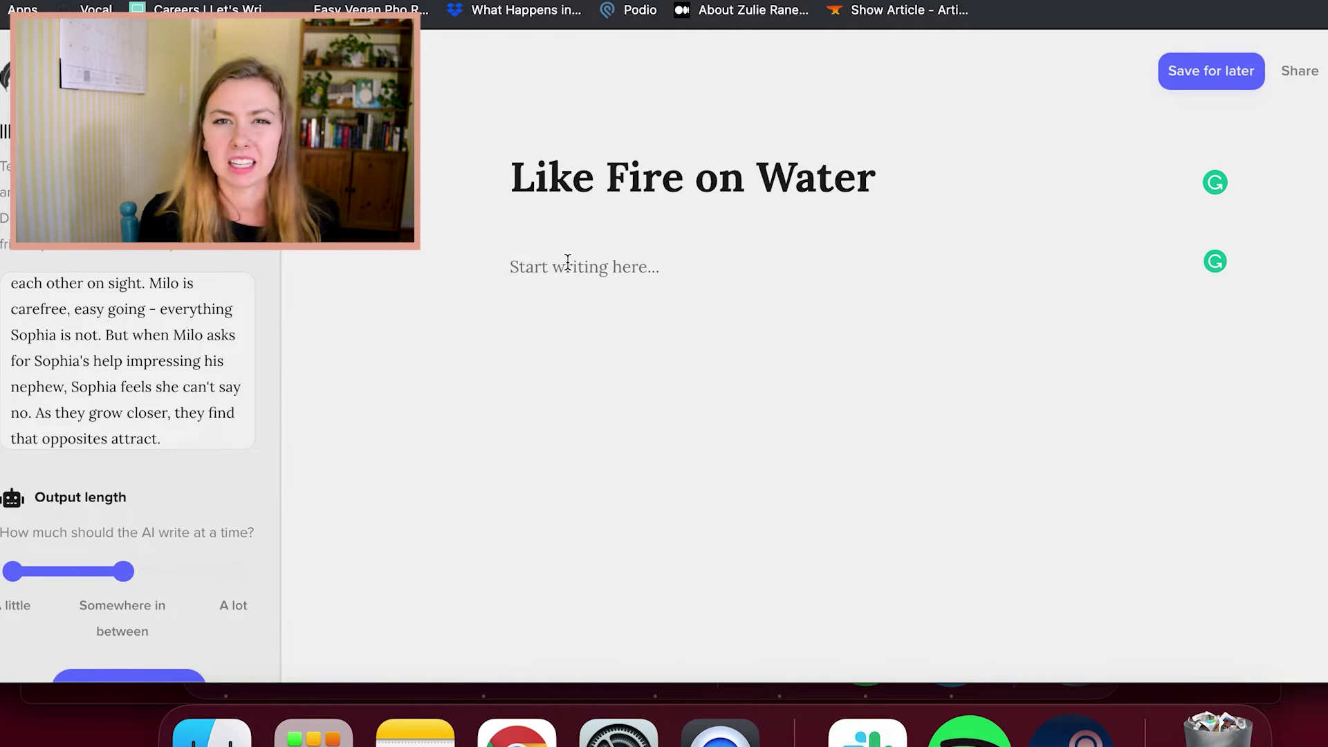
# Set the output length to A lot and put the cursor in the empty story body
pyautogui.scroll(-3, 114, 467)
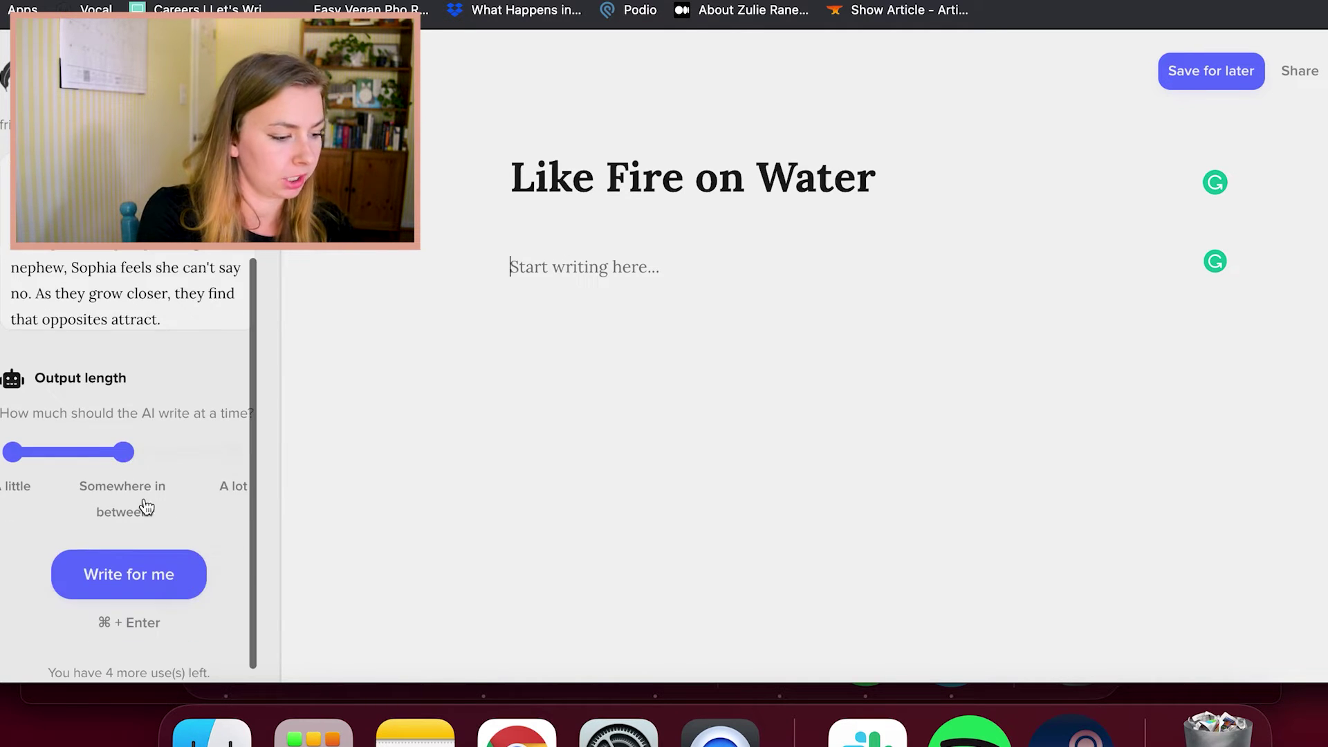
pyautogui.click(234, 471)
pyautogui.click(655, 282)
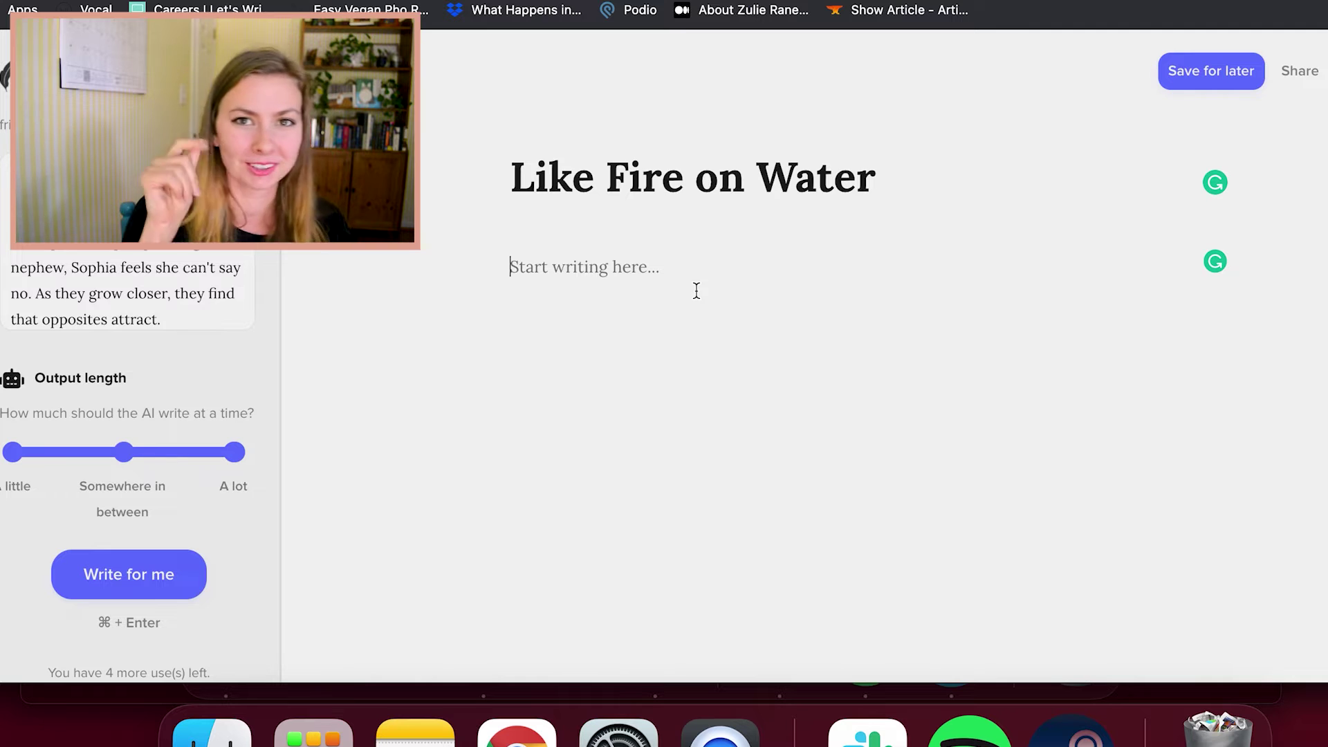
# Write Sophia kneeling in the rain and her plea: "Milo. Don't do this. Don't leave me."
pyautogui.write('Sophia f')
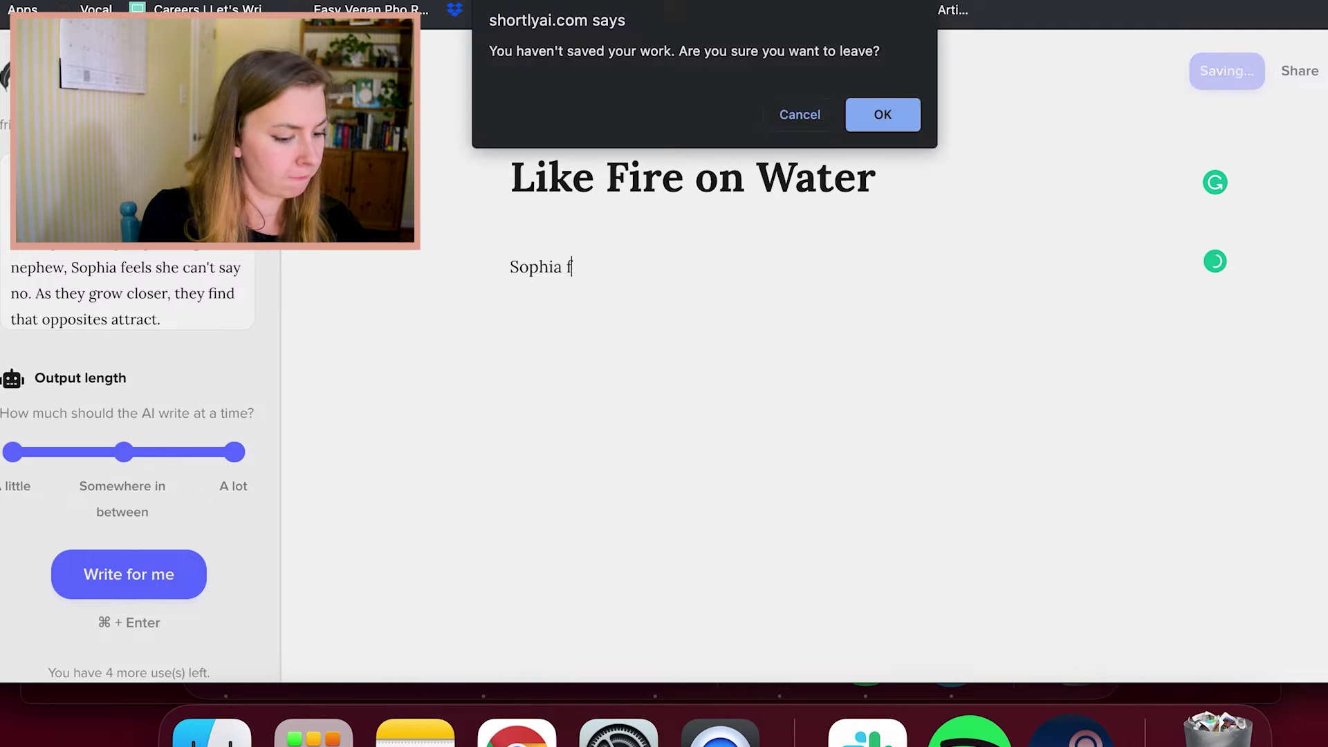
pyautogui.write('ell to her knees in the pouring rain in front of Milo.')
pyautogui.press('Return')
pyautogui.write('"Milo. Don\'t do this. don\'t leave me. We\'re meant to be together, I know it.')
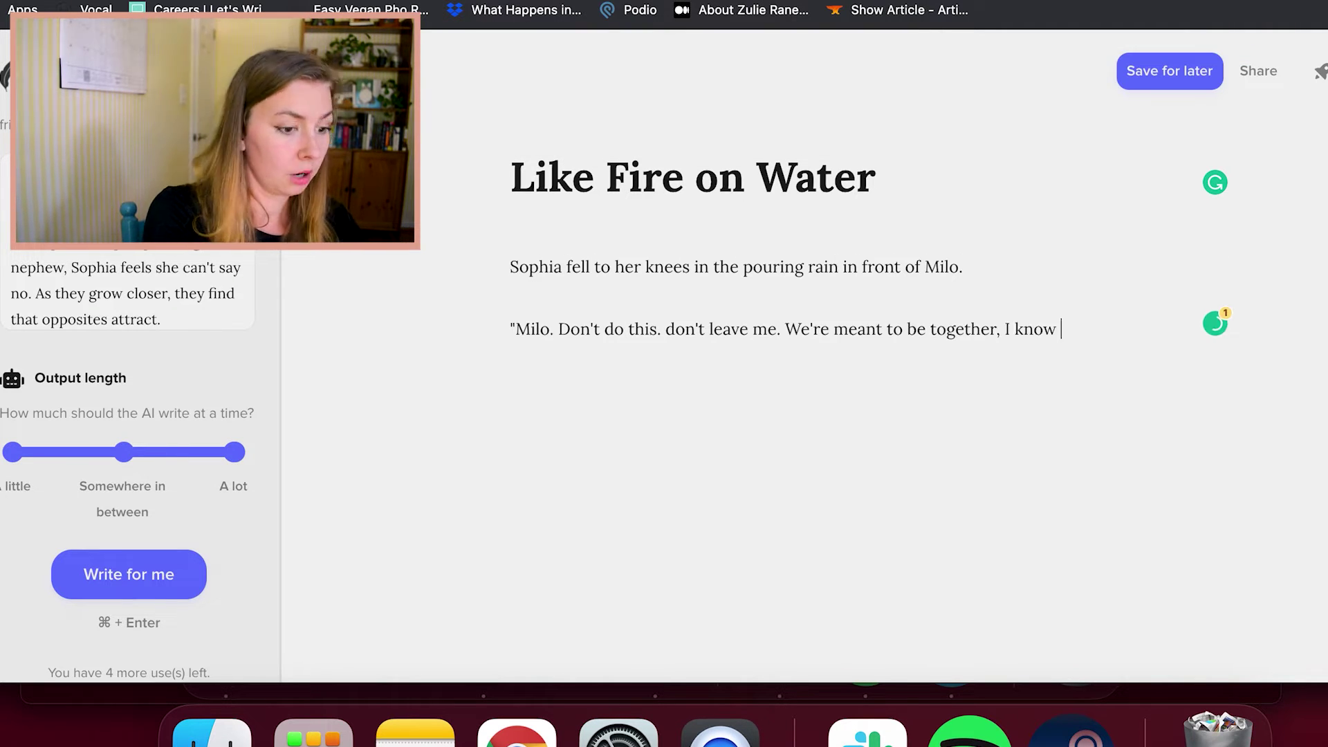
pyautogui.click(675, 329)
pyautogui.press('BackSpace')
pyautogui.write('D')
pyautogui.click(1106, 332)
pyautogui.write('"')
pyautogui.press('Return')
# Add Milo kneeling in front of Sophie and the death-row kiss paragraph
pyautogui.write('Milo knelt down on in front of So[hi')
pyautogui.press('BackSpace')
pyautogui.press('BackSpace')
pyautogui.press('BackSpace')
pyautogui.write('p')
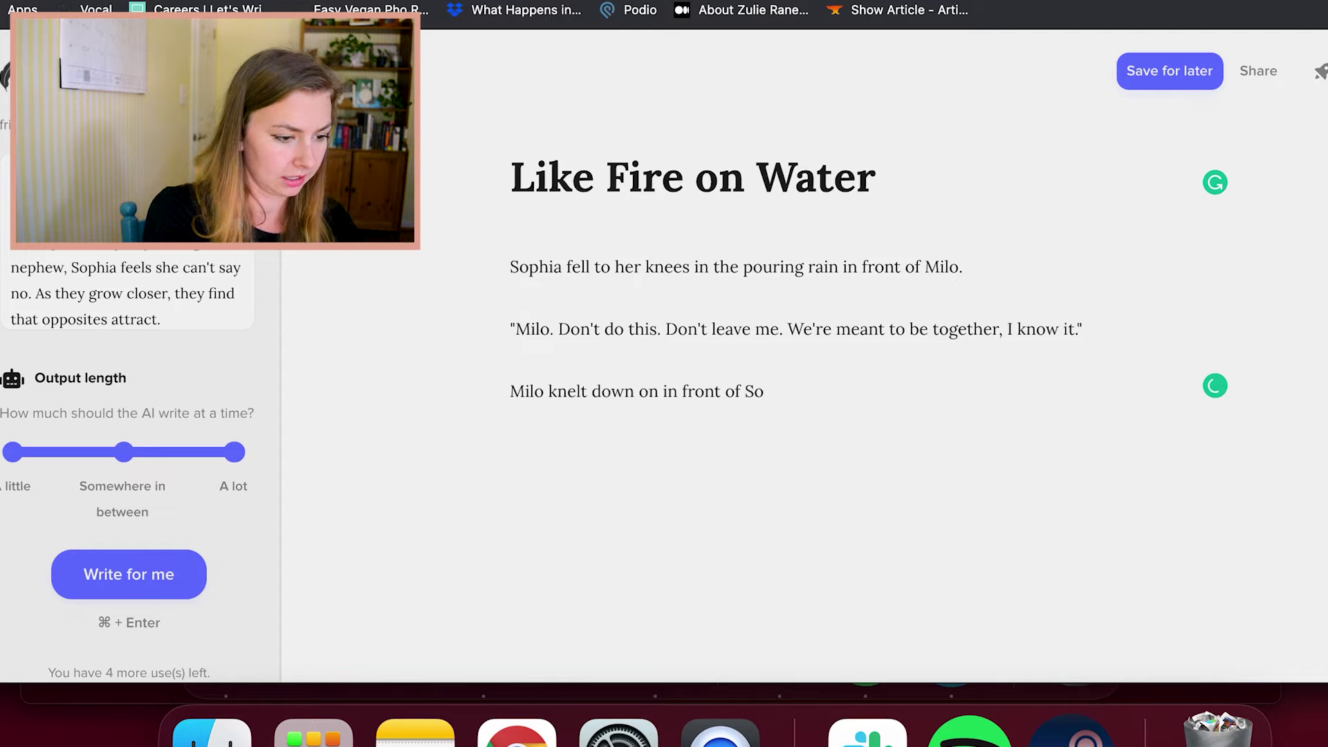
pyautogui.write('hos')
pyautogui.press('BackSpace')
pyautogui.press('BackSpace')
pyautogui.write('ie')
pyautogui.press('super+Return')
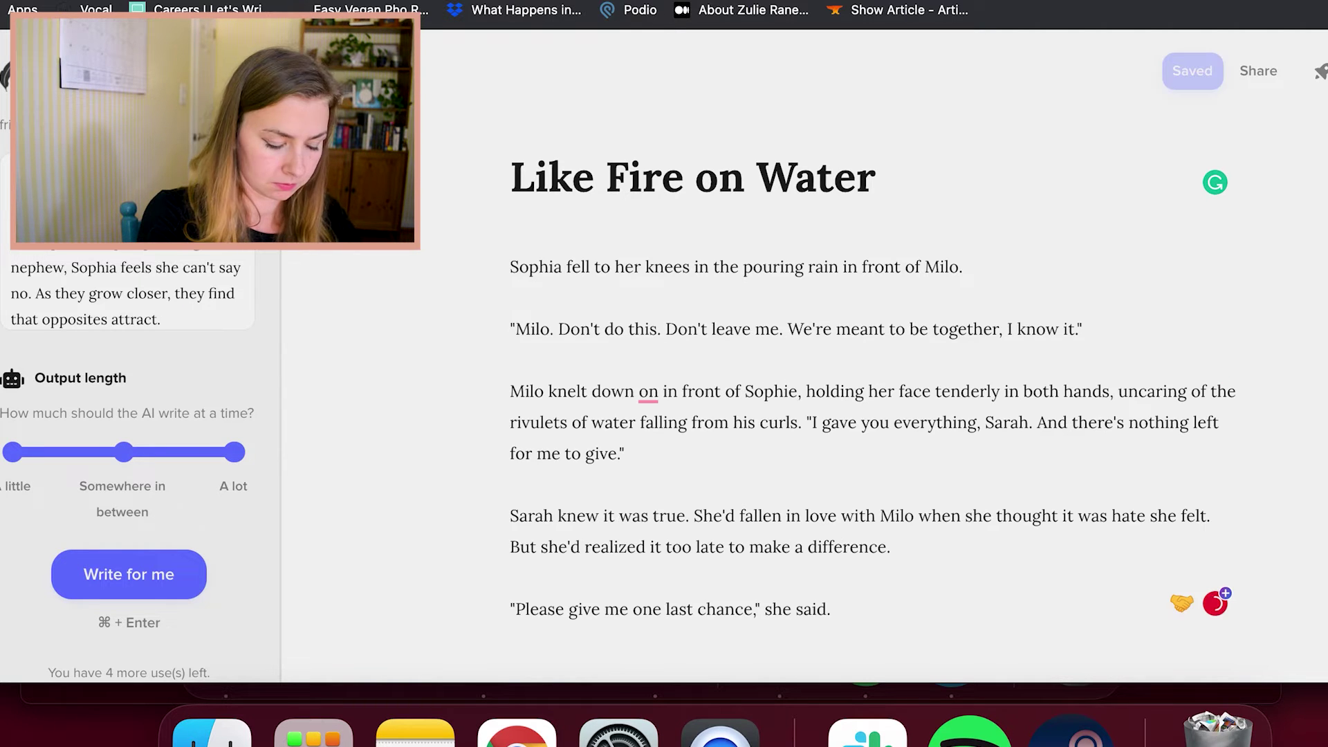
pyautogui.write("That's wh")
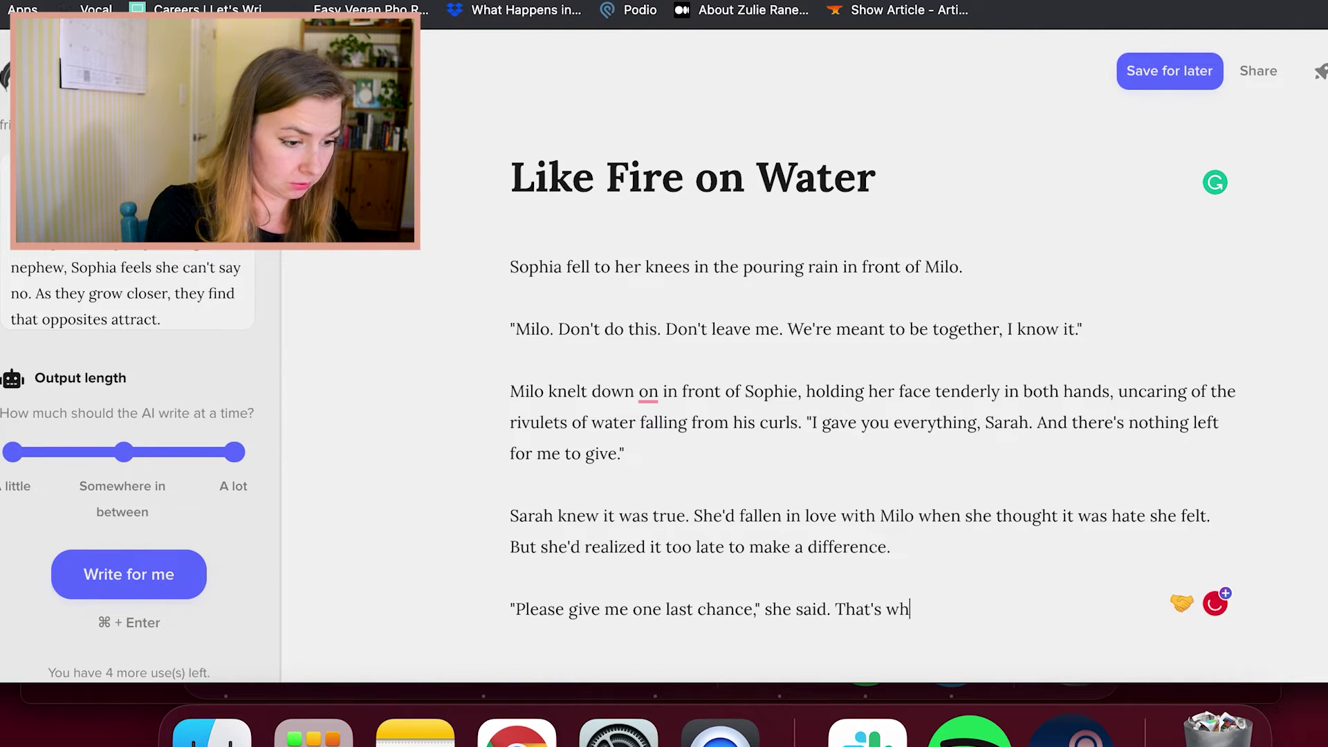
pyautogui.write('en he kissed her.')
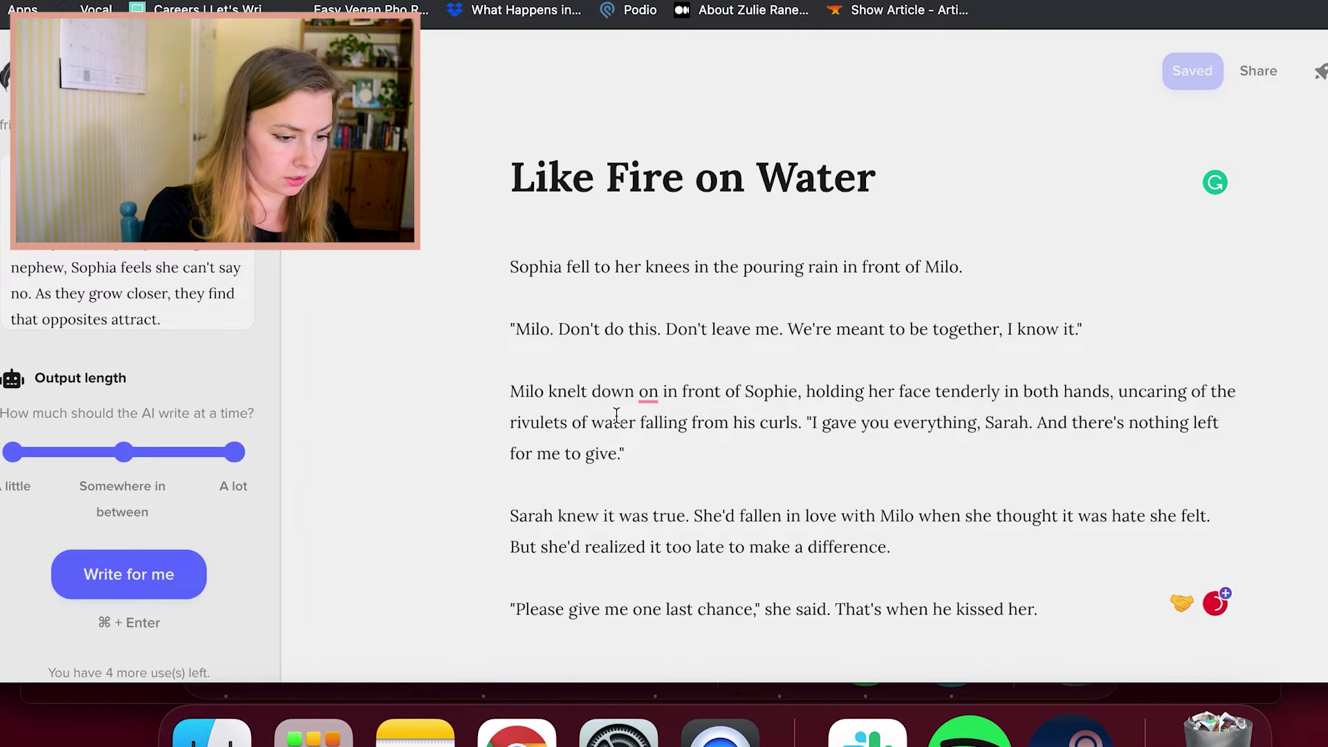
pyautogui.write(' He kissed her')
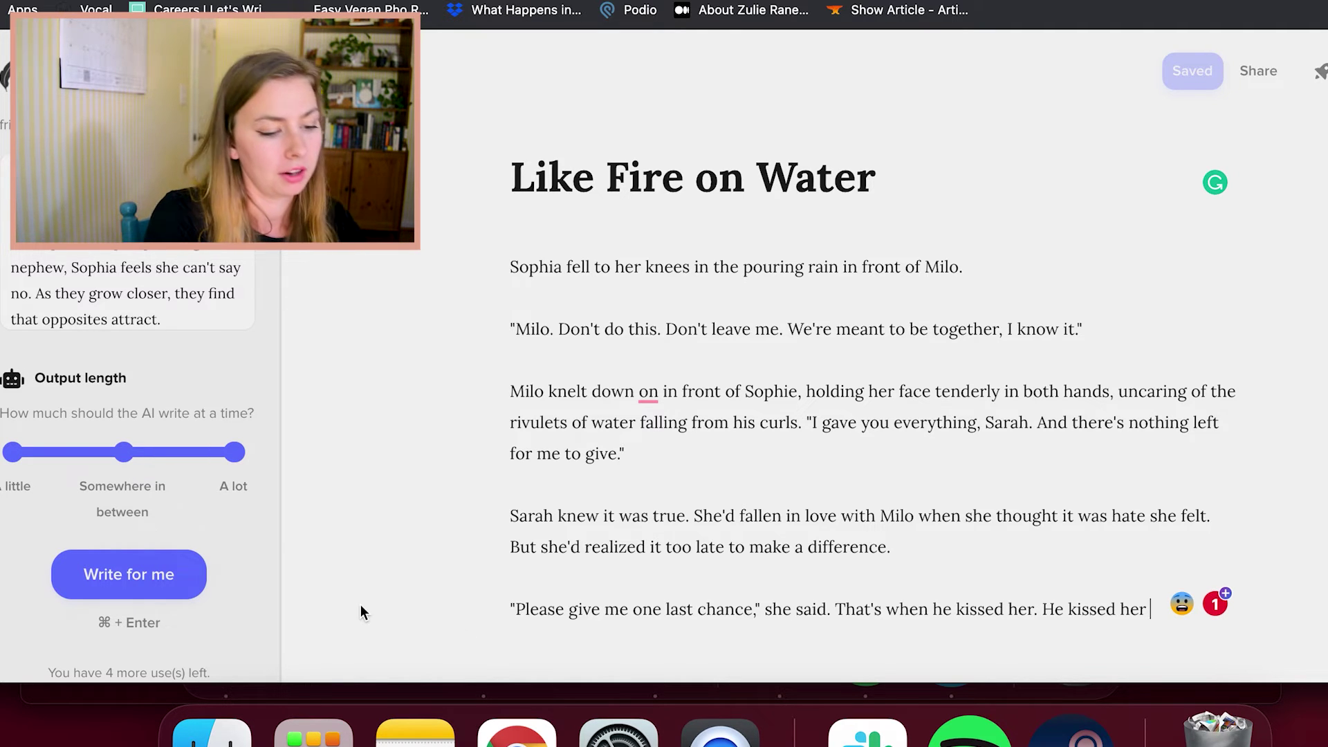
pyautogui.scroll(-2, 388, 588)
pyautogui.write('like a man on death ')
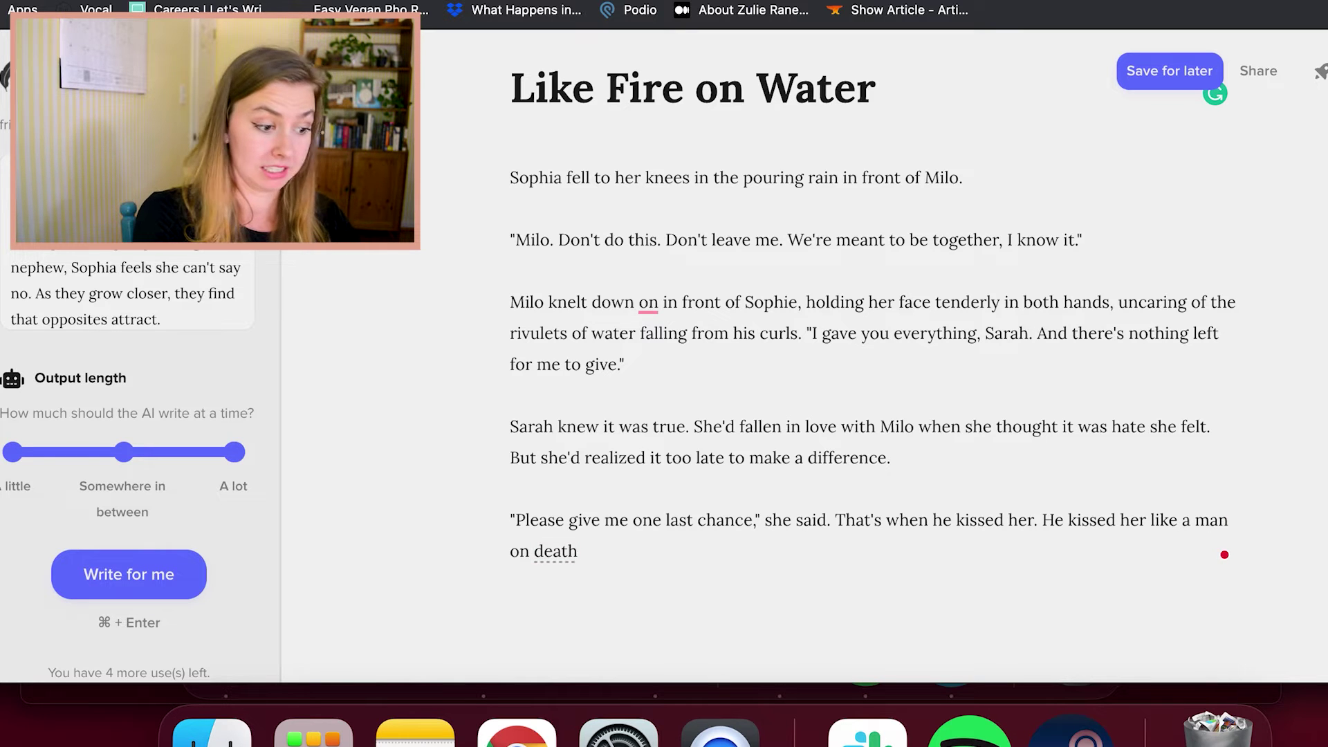
pyautogui.write('row, like ')
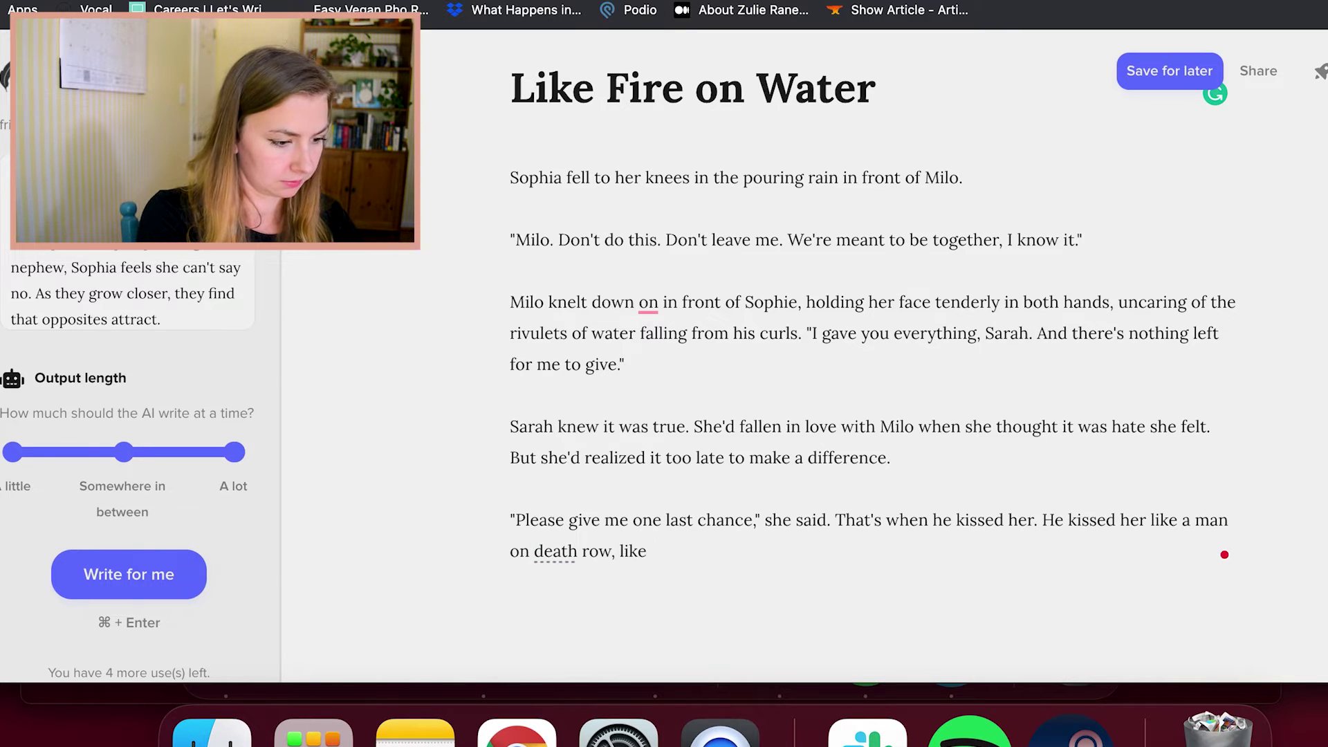
pyautogui.write('som')
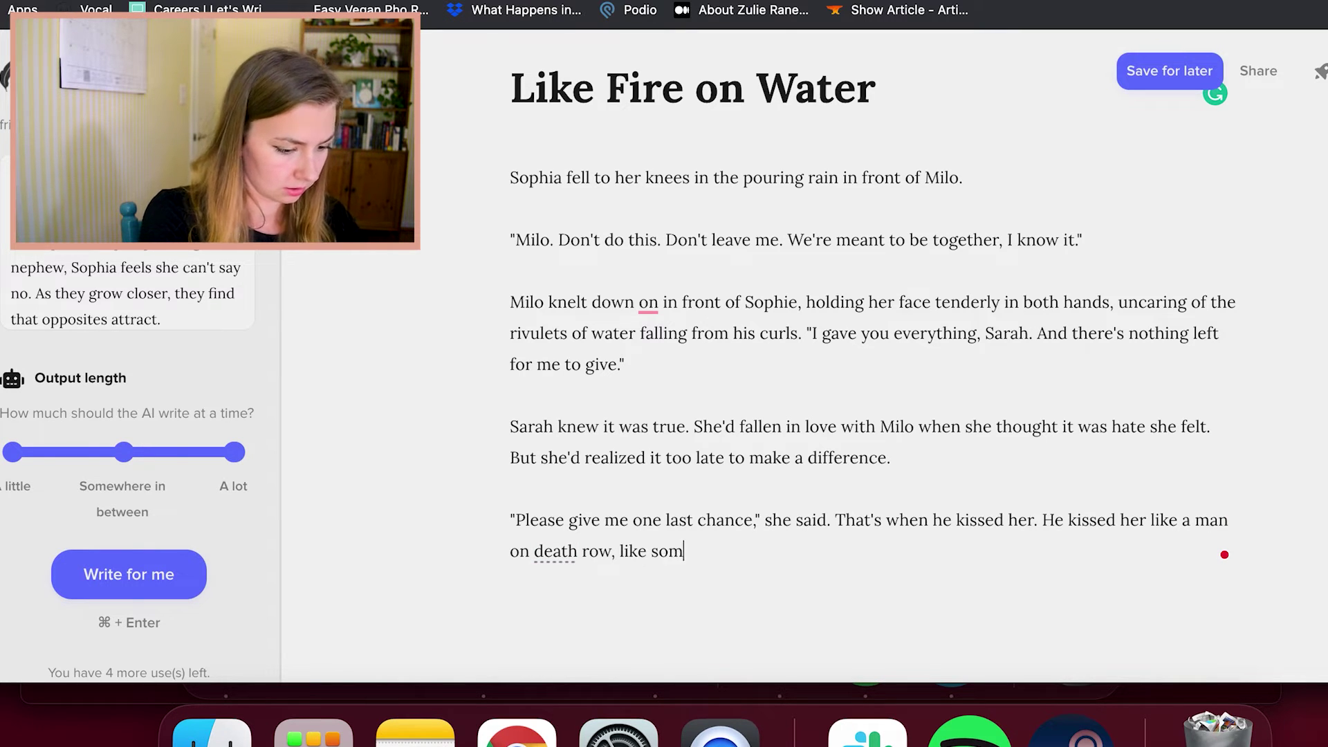
pyautogui.write('eone with nothin')
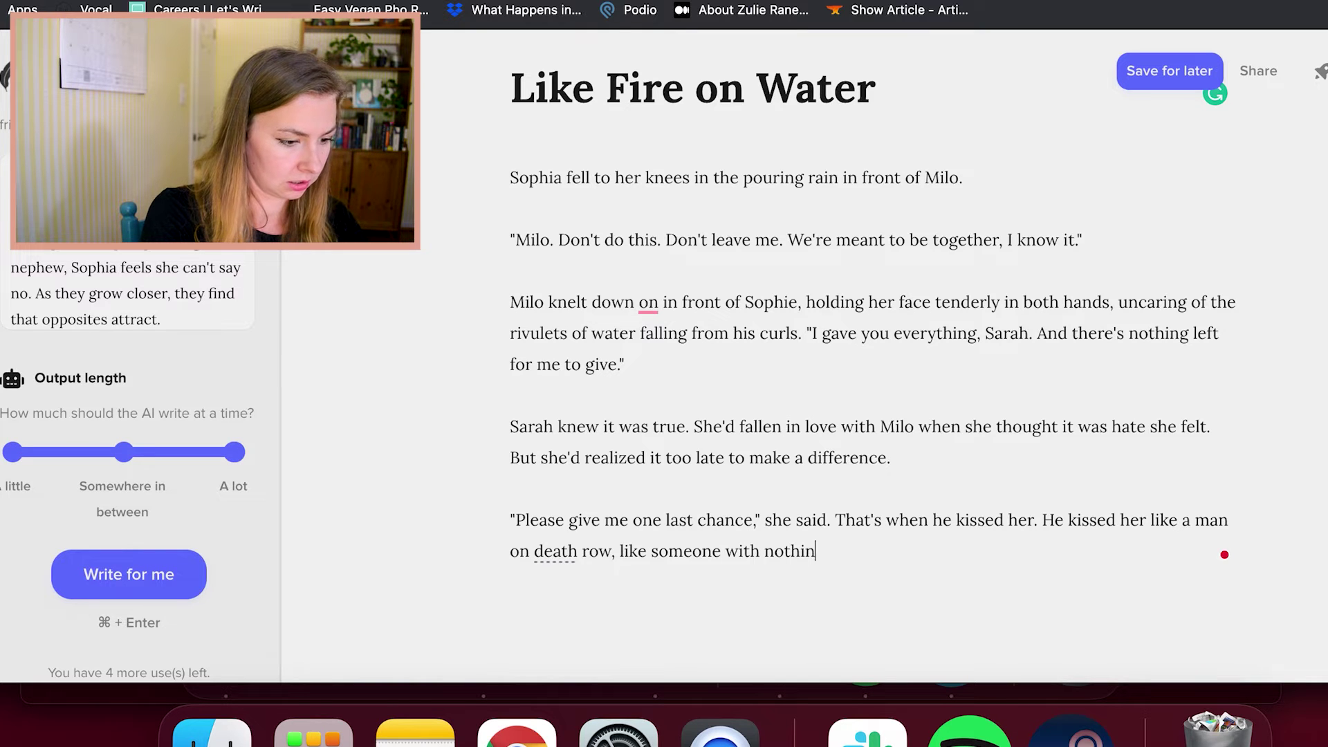
pyautogui.write('g left to lose.')
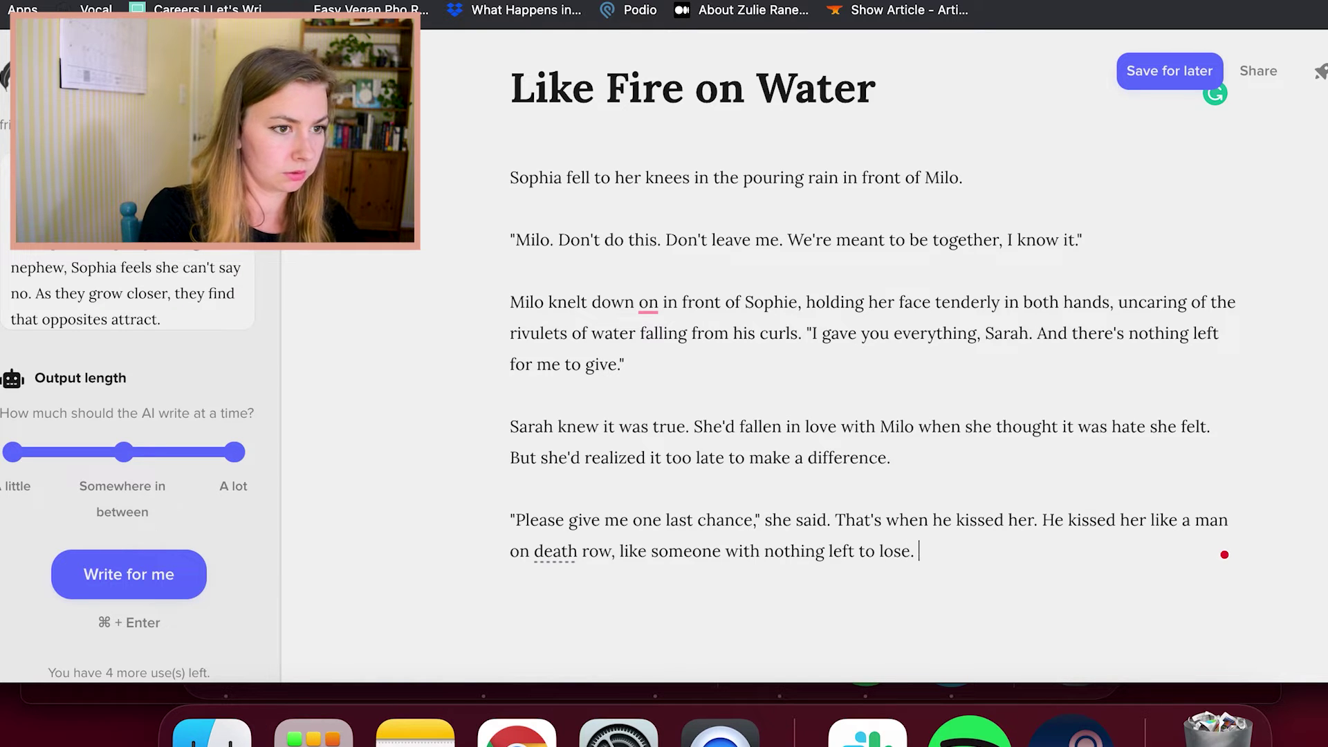
pyautogui.write(' Shele leaned into it, pulling up his shirt.')
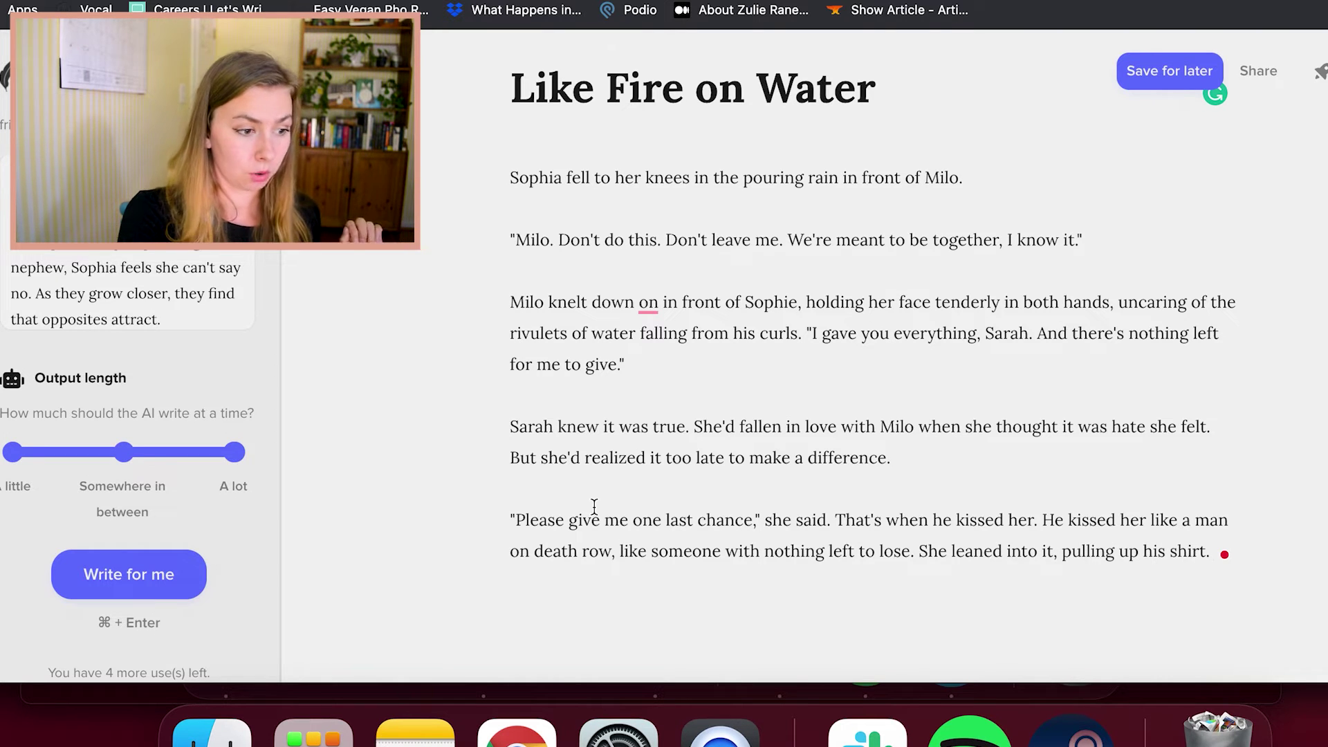
# Accept the suggestion removing the stray "on" after "knelt down" and collapse Story background
pyautogui.scroll(1, 593, 509)
pyautogui.click(751, 399)
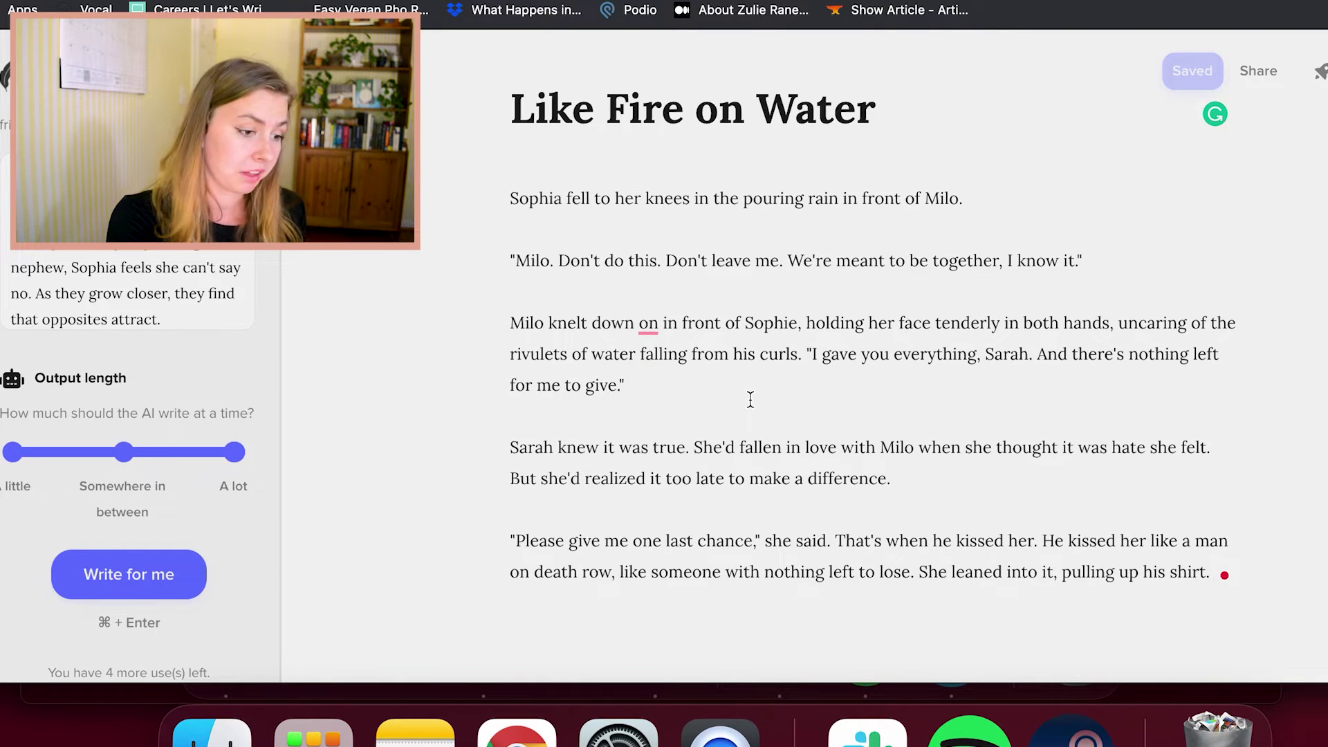
pyautogui.scroll(-1, 749, 395)
pyautogui.click(648, 299)
pyautogui.click(672, 358)
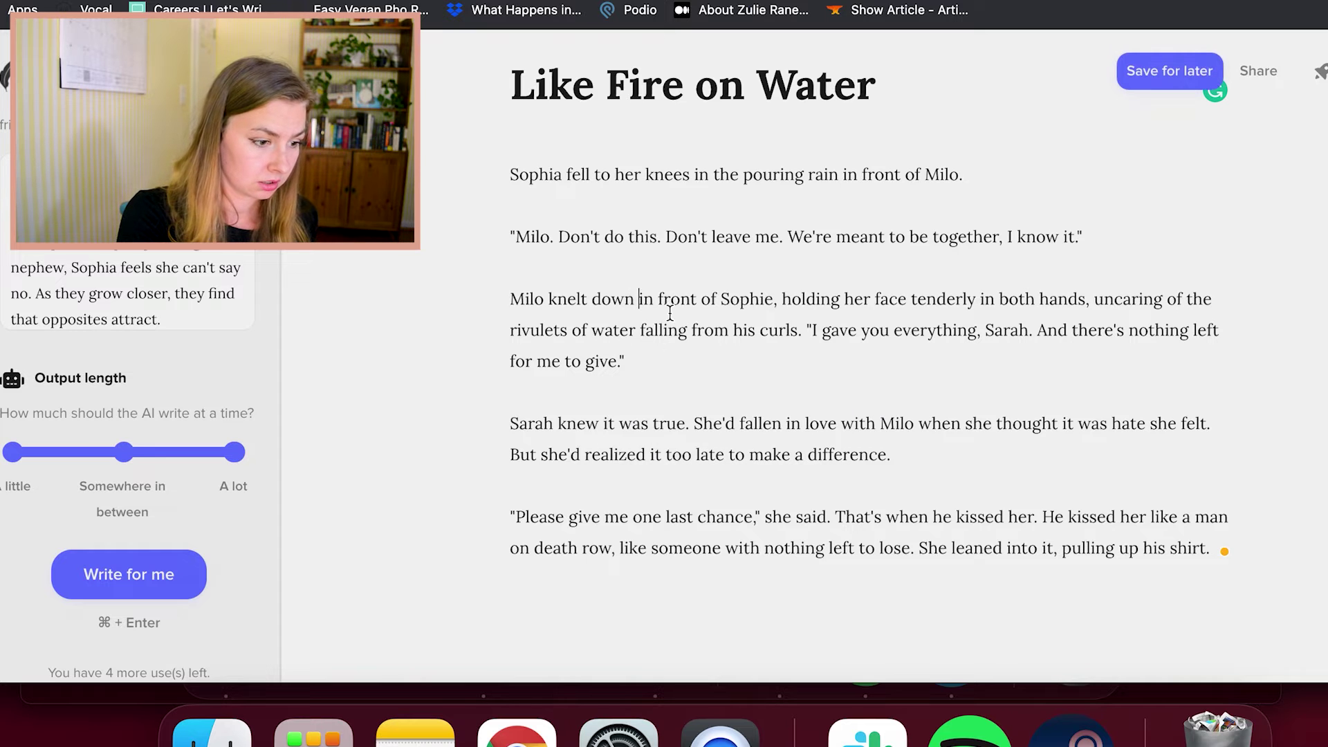
pyautogui.scroll(-2, 857, 467)
pyautogui.scroll(2, 906, 484)
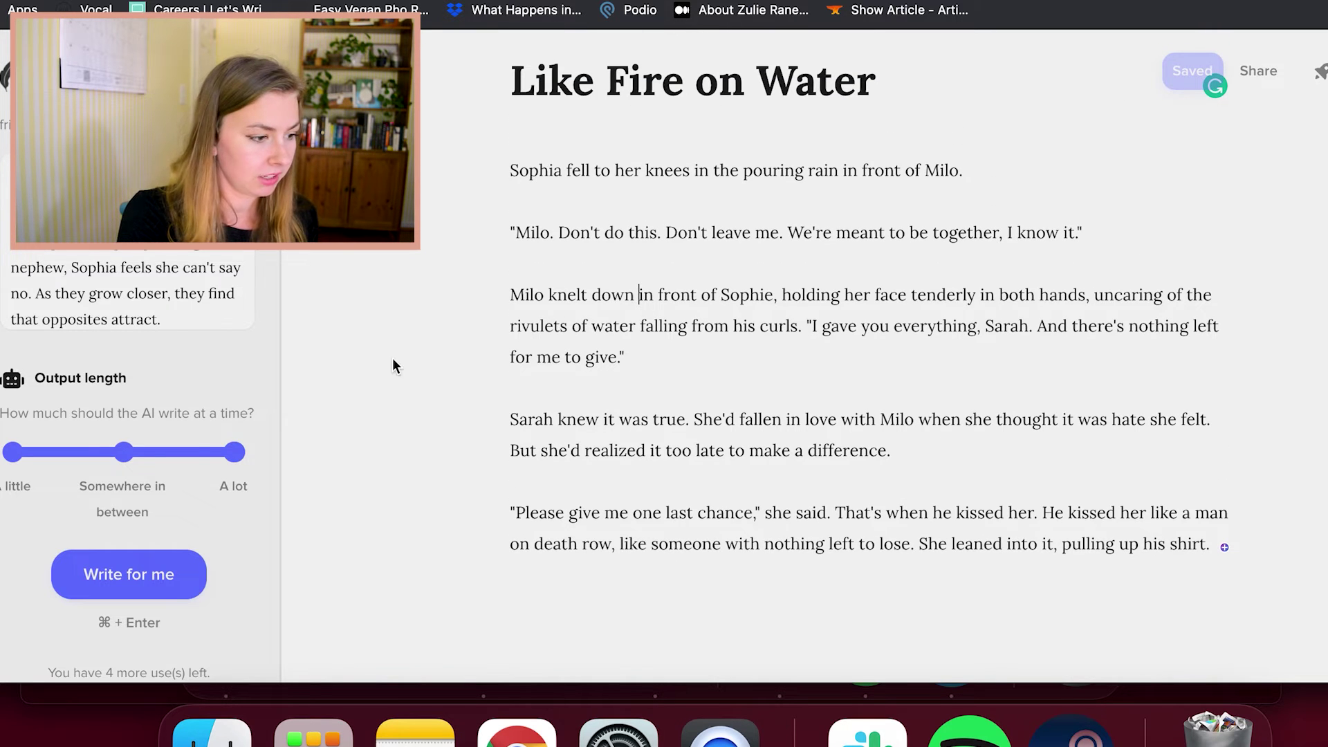
pyautogui.scroll(3, 156, 512)
pyautogui.click(69, 265)
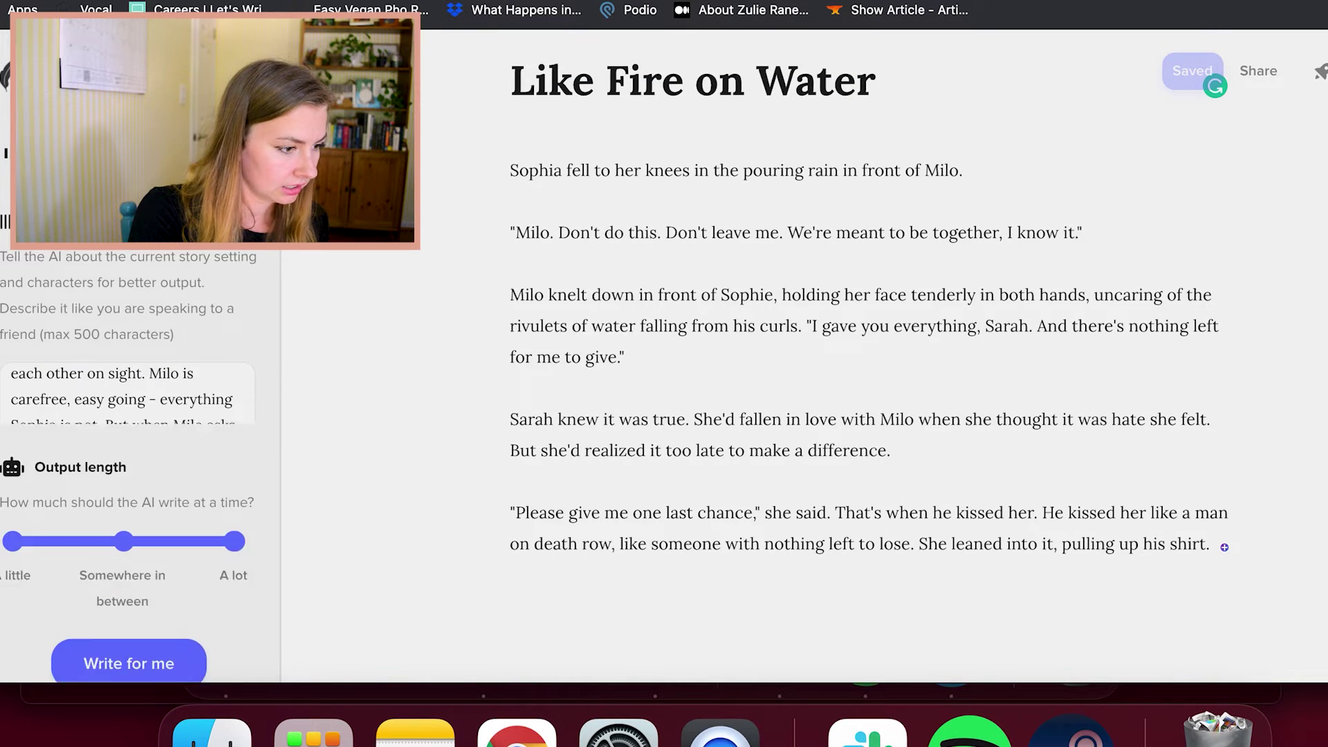
pyautogui.scroll(-3, 1159, 440)
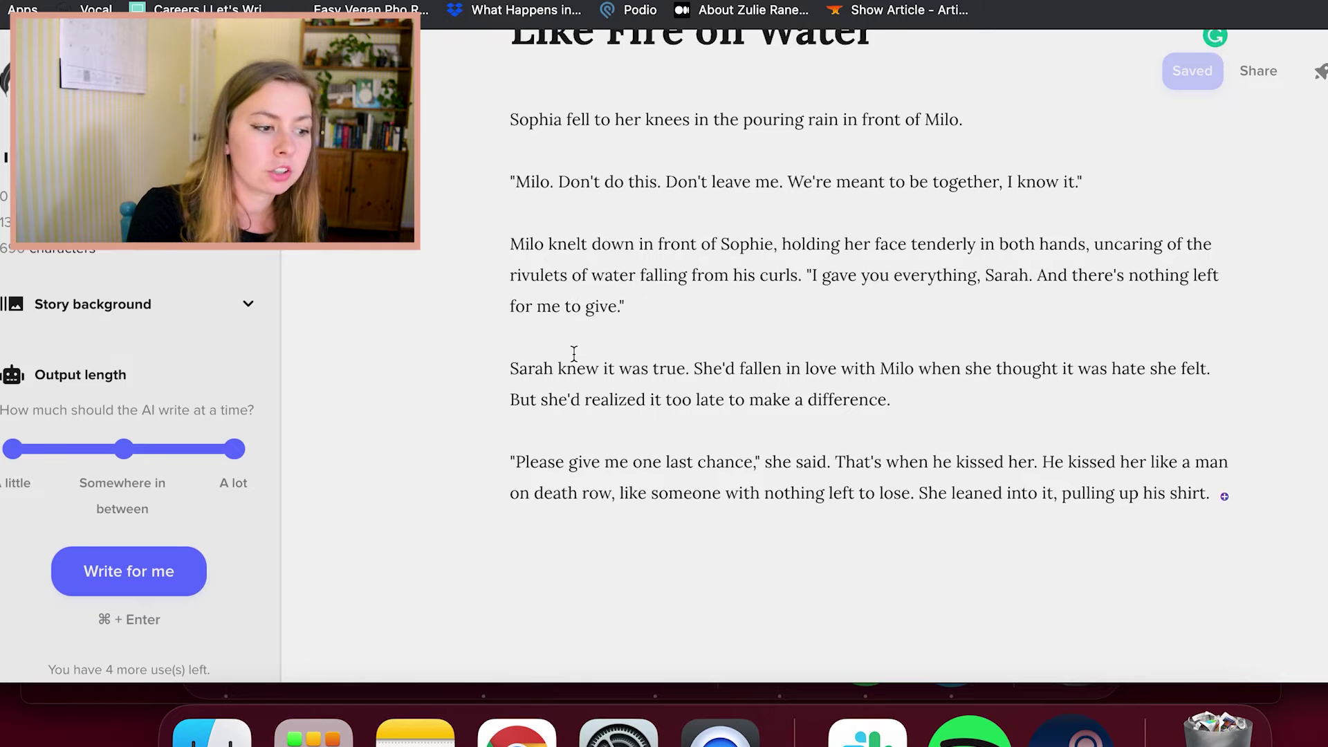
pyautogui.press('Right')
pyautogui.press('Right')
pyautogui.press('Right')
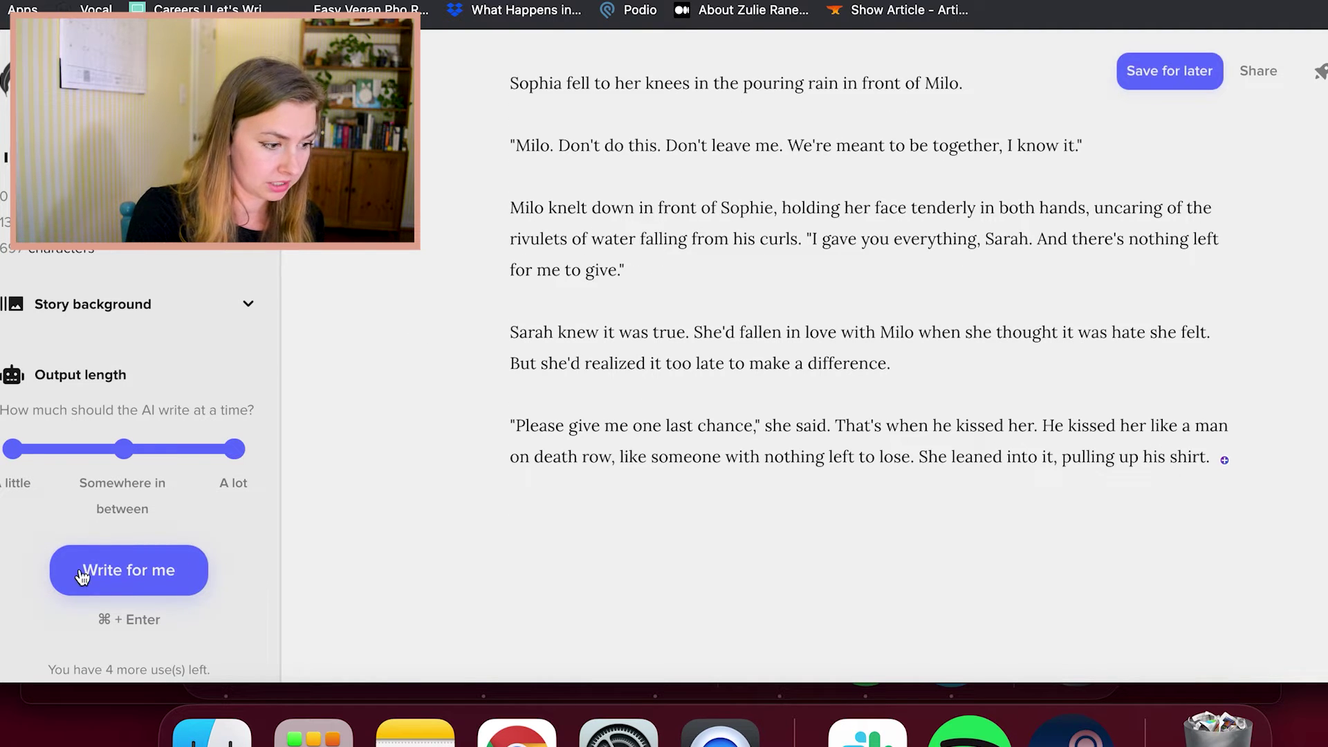
# Generate the AI continuation with the kick, little rock and geode, and dismiss the rating popup
pyautogui.click(131, 577)
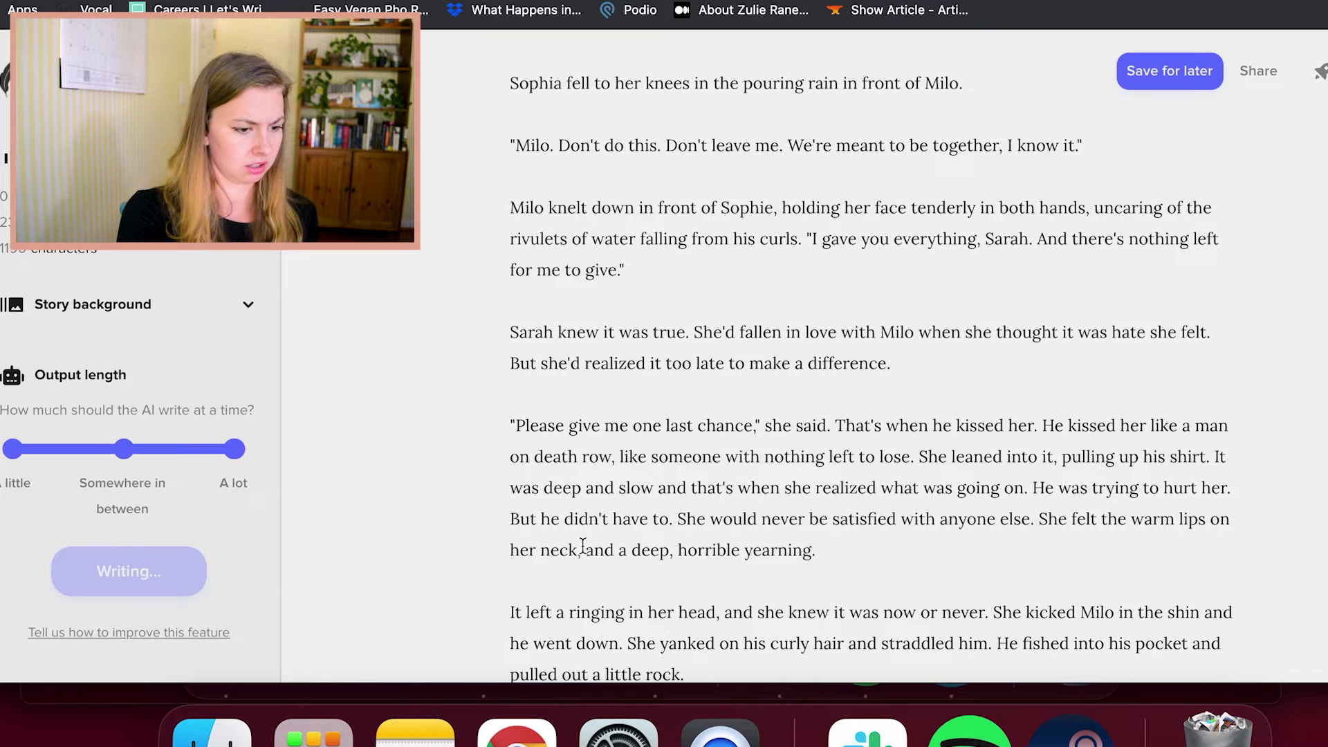
pyautogui.scroll(2, 664, 544)
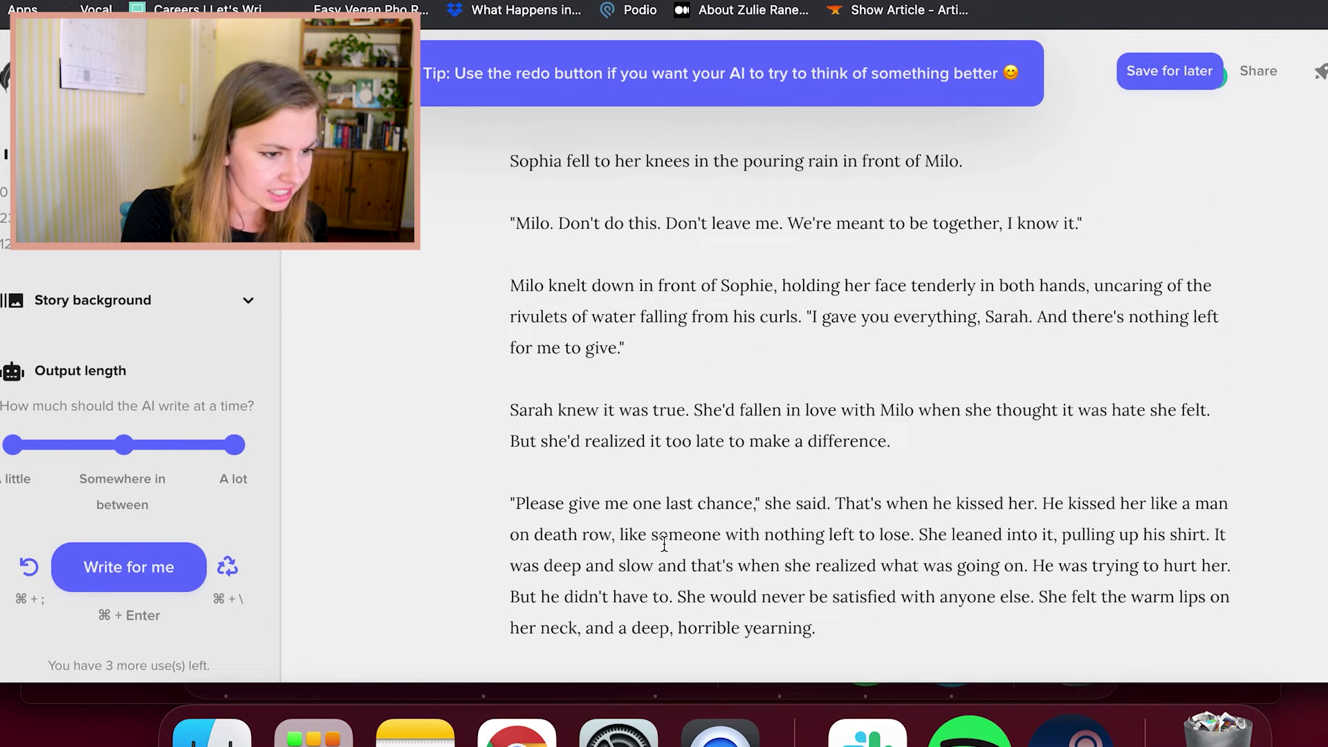
pyautogui.scroll(2, 664, 543)
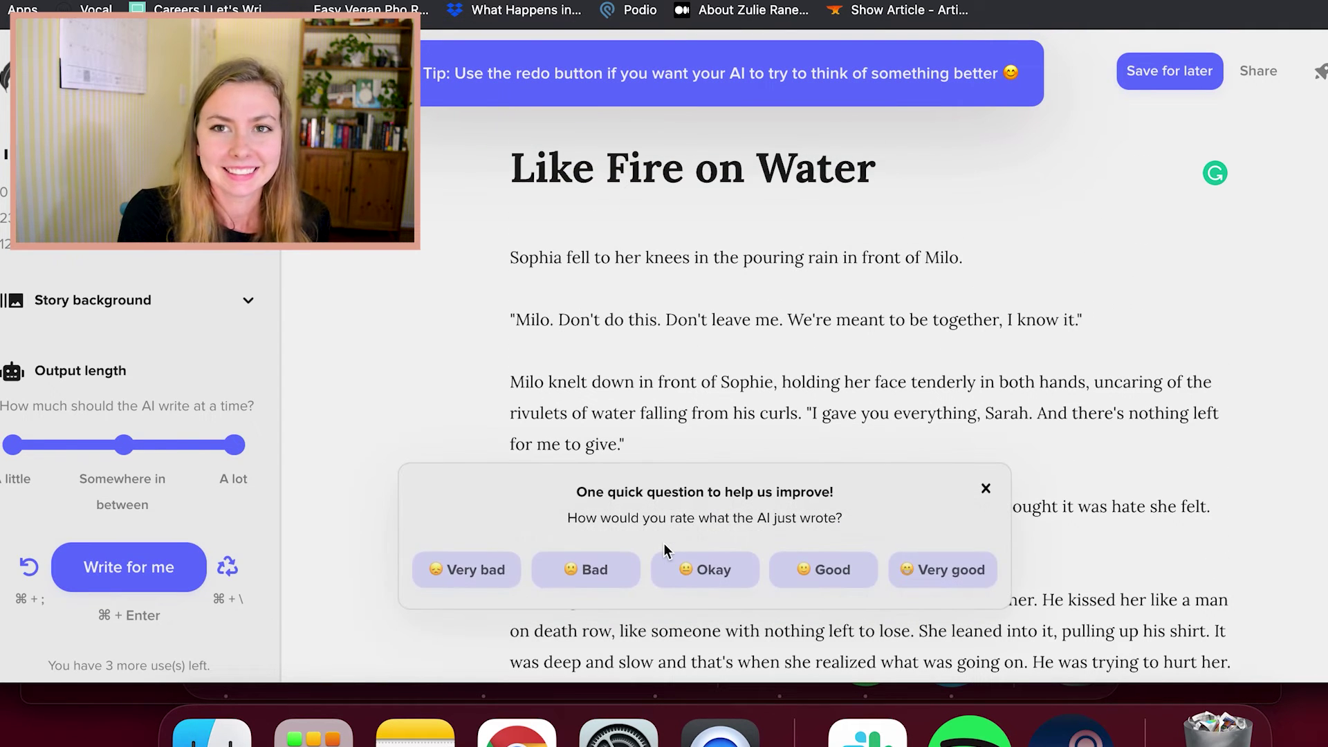
pyautogui.scroll(-5, 788, 391)
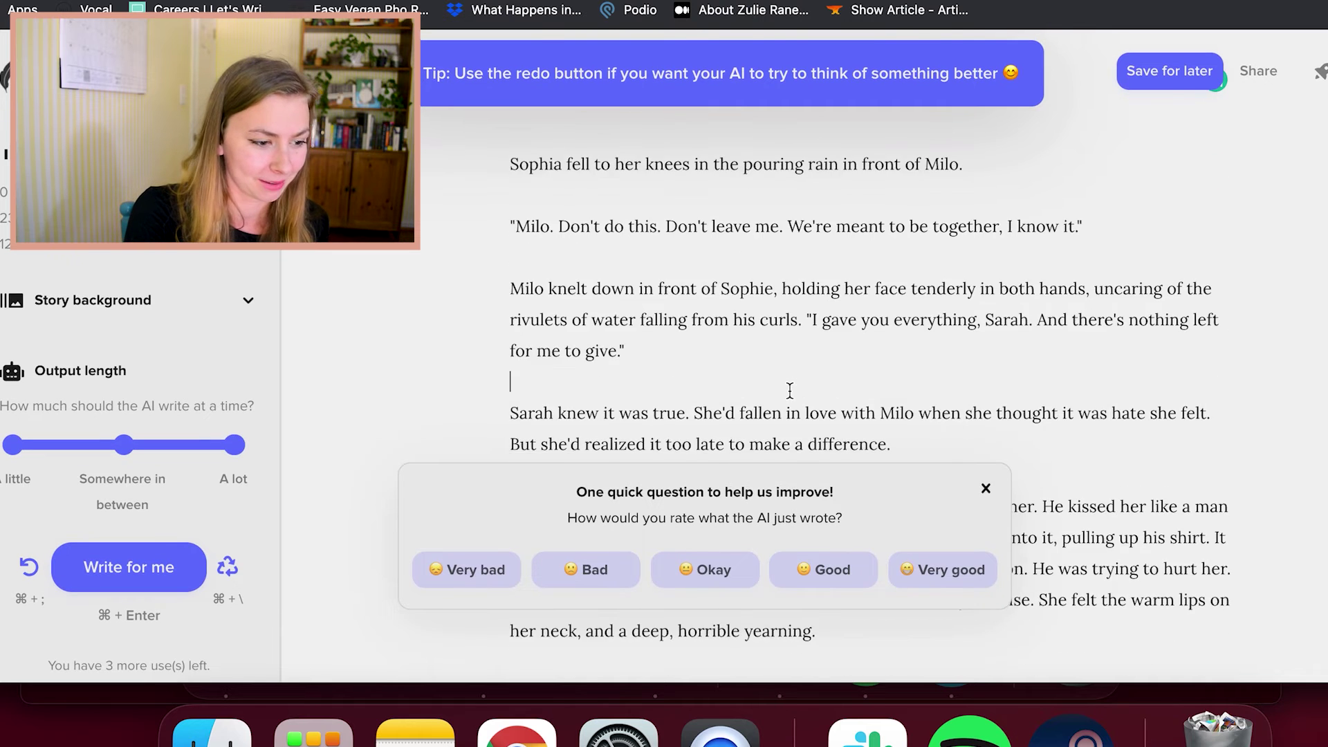
pyautogui.click(986, 488)
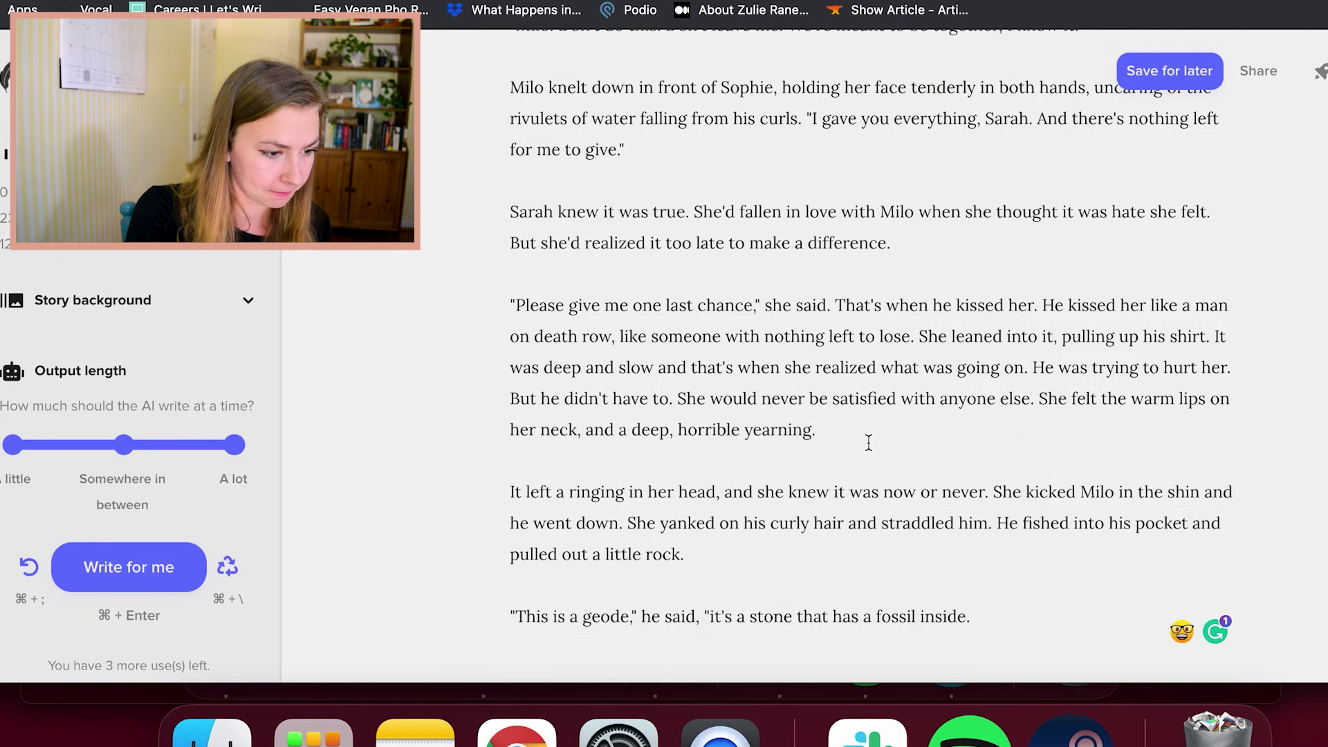
pyautogui.scroll(1, 869, 445)
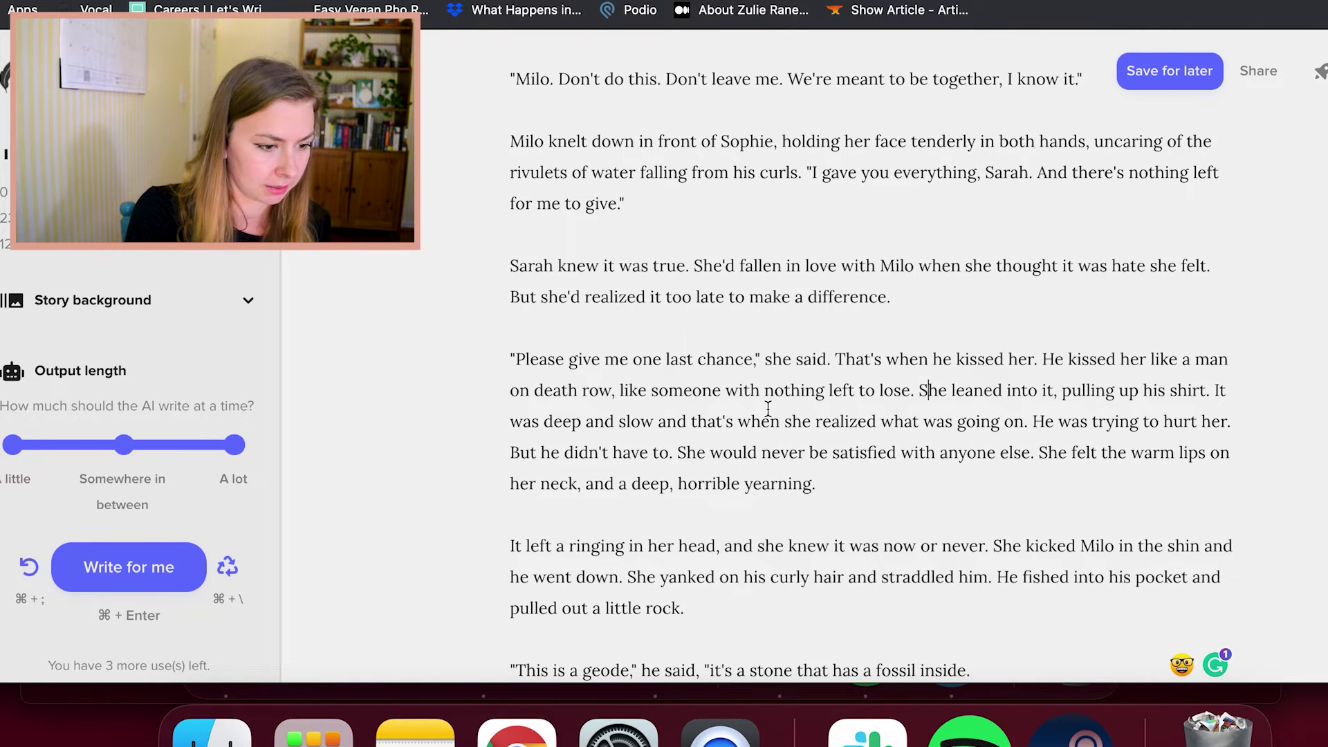
pyautogui.scroll(-1, 985, 421)
pyautogui.click(1210, 346)
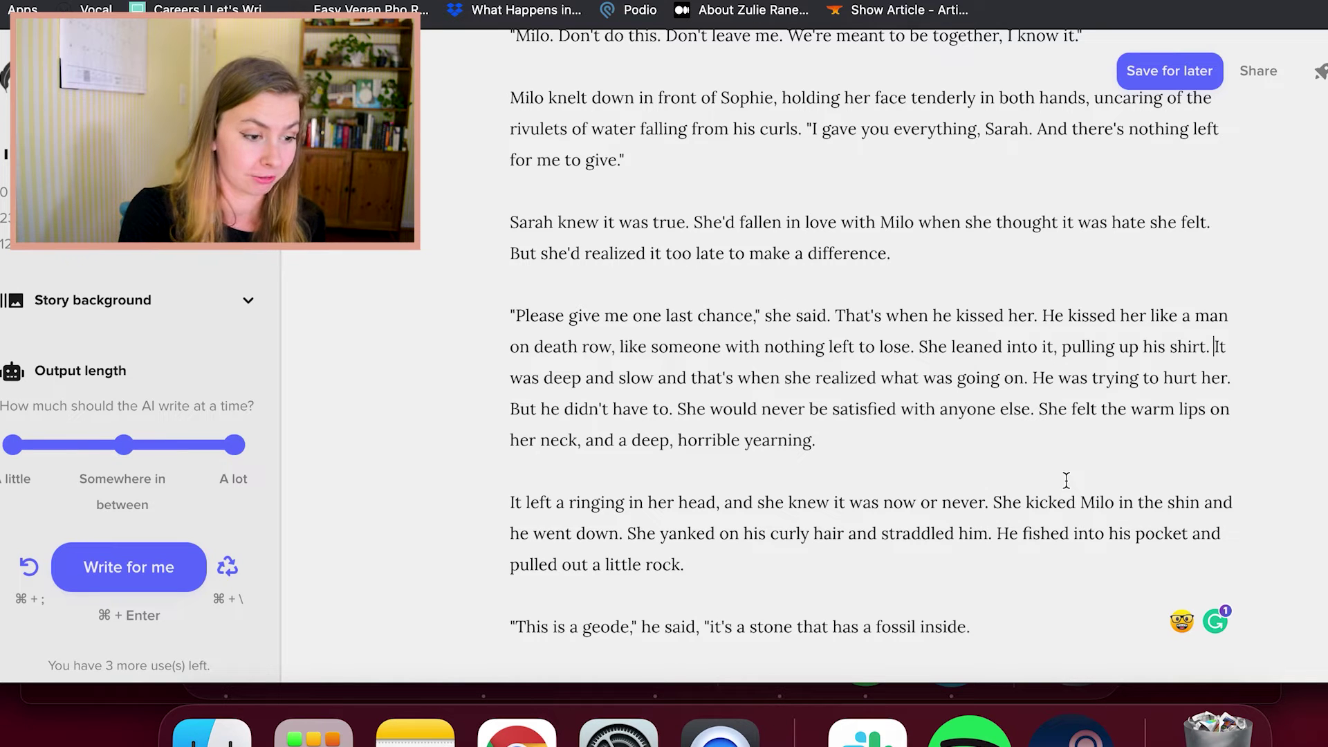
pyautogui.scroll(3, 830, 387)
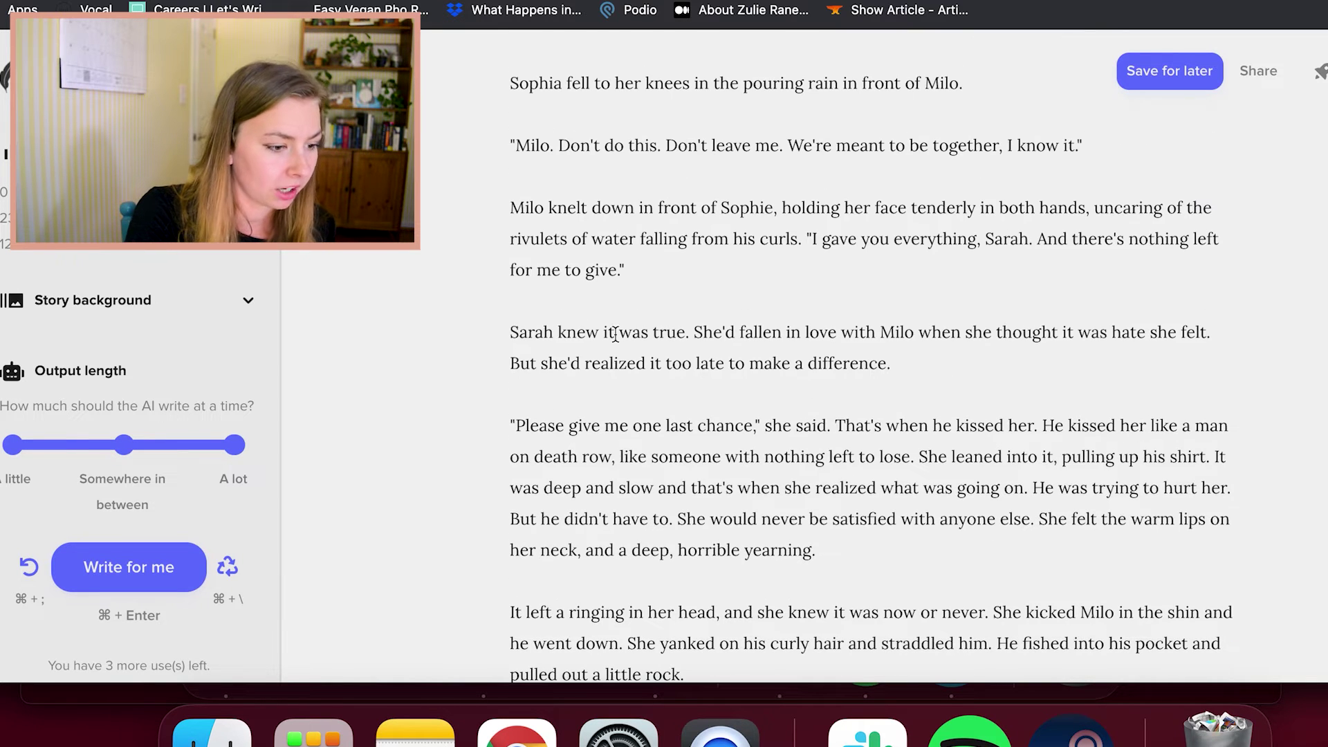
pyautogui.doubleClick(538, 331)
pyautogui.scroll(3, 903, 516)
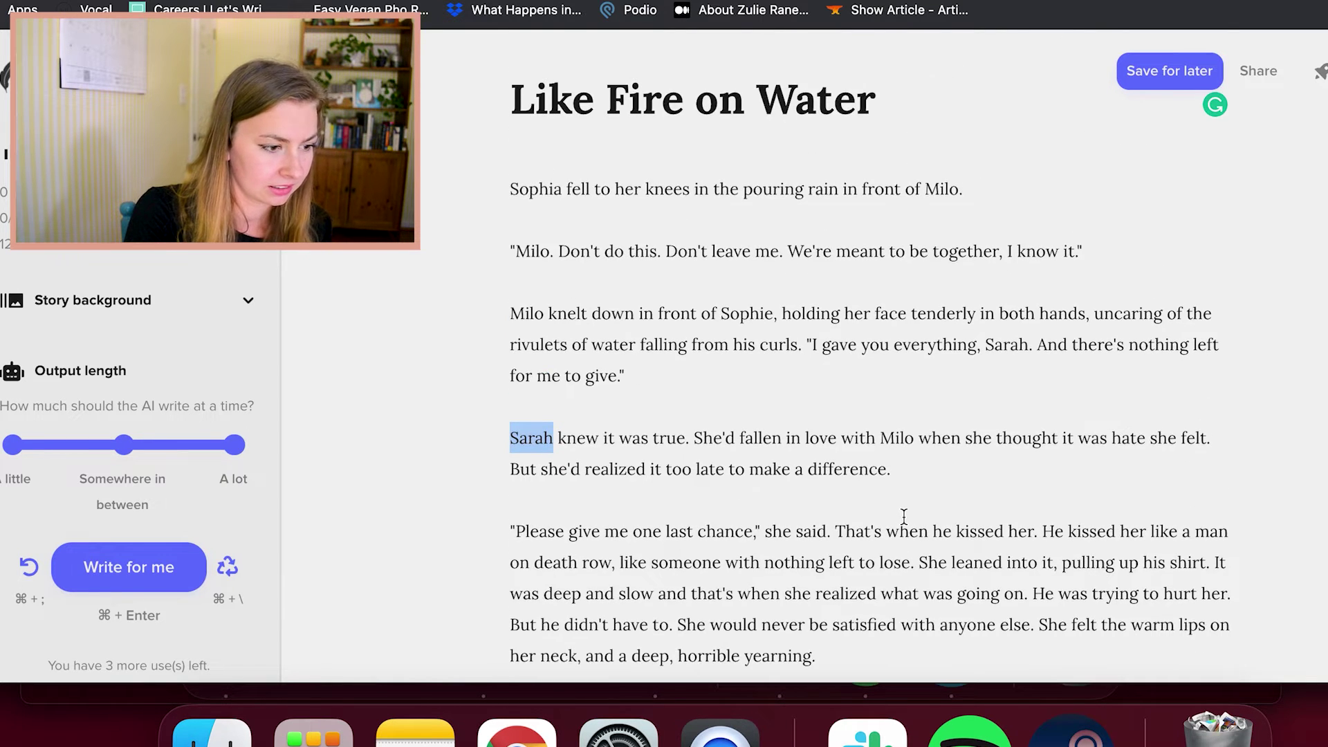
pyautogui.scroll(-4, 904, 515)
pyautogui.scroll(-2, 1044, 327)
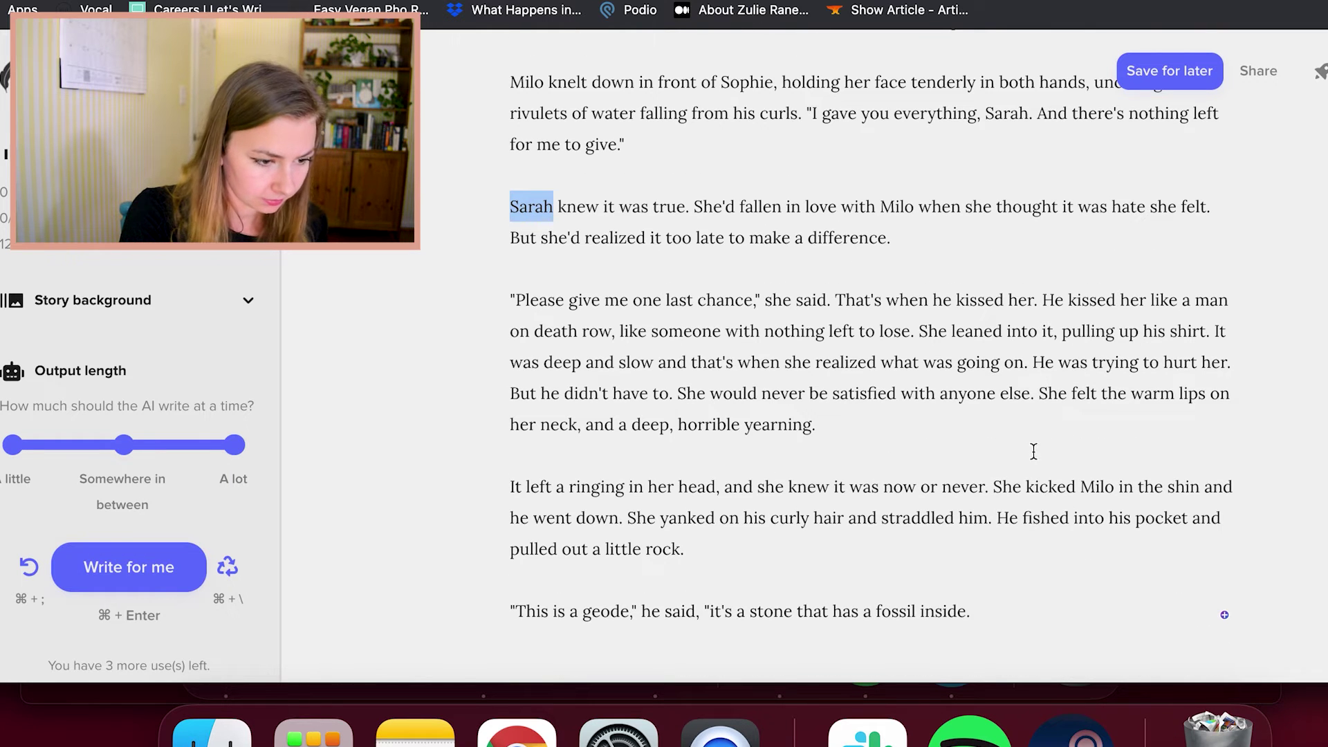
pyautogui.click(1034, 394)
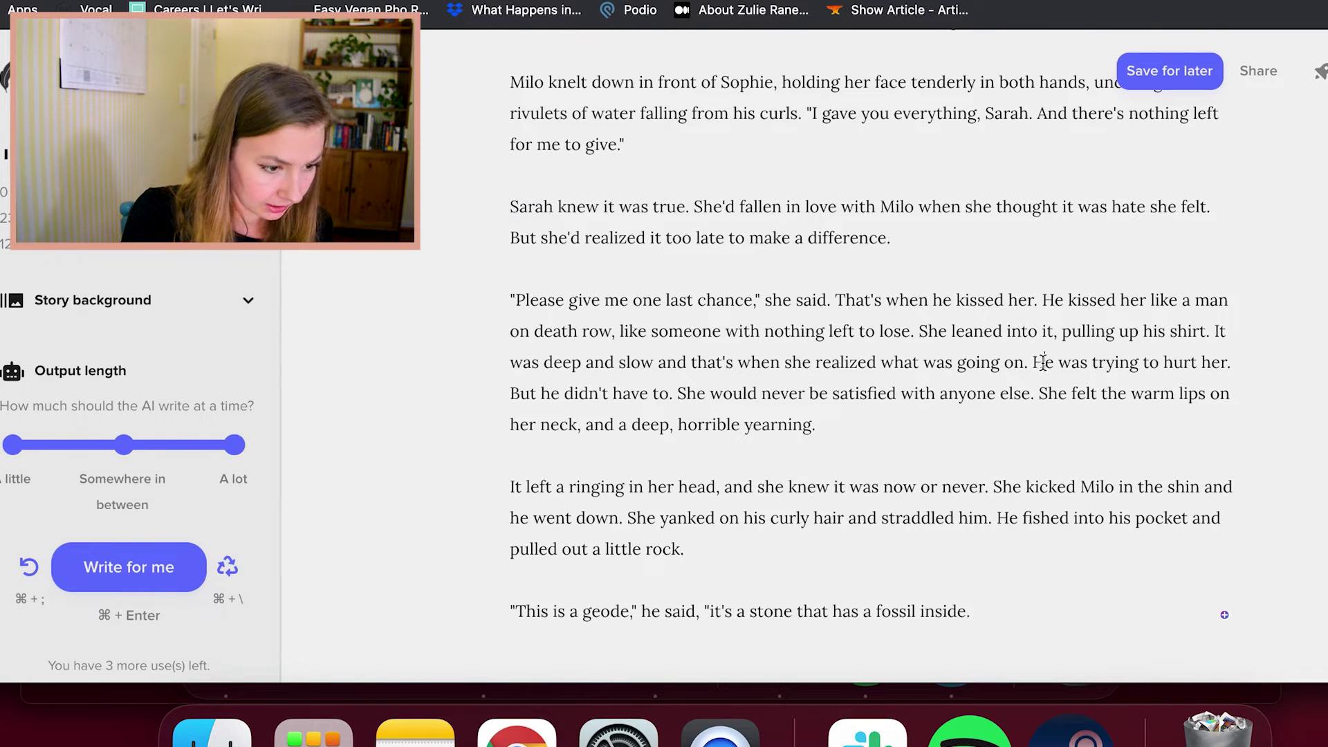
pyautogui.click(922, 424)
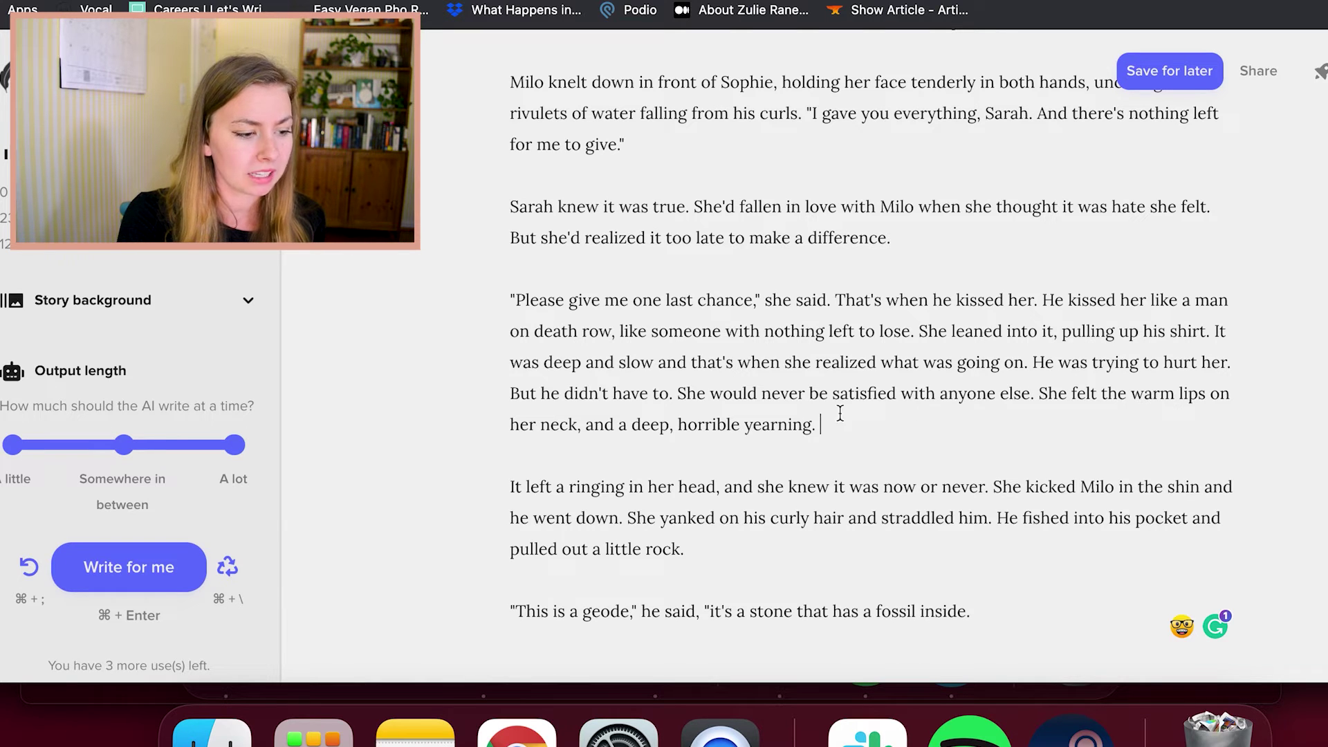
pyautogui.doubleClick(1113, 396)
pyautogui.click(865, 456)
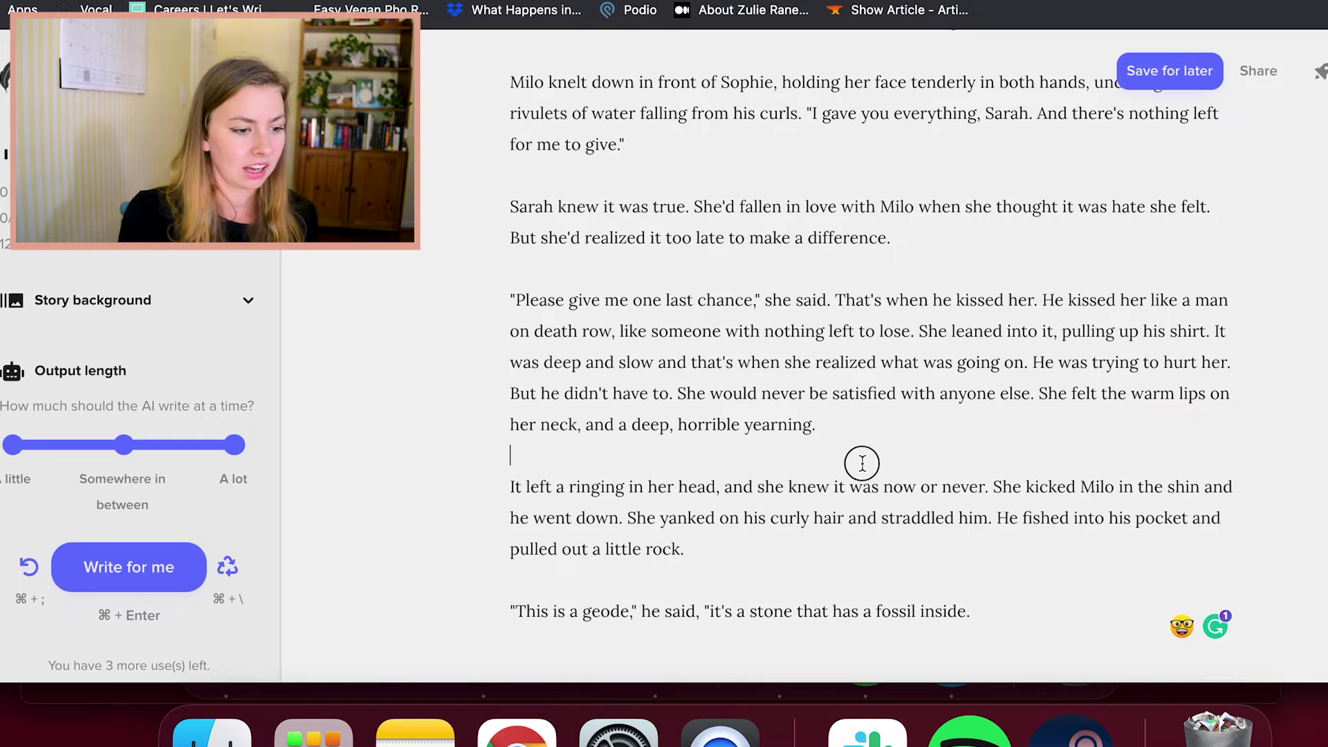
pyautogui.scroll(-3, 870, 429)
pyautogui.click(877, 349)
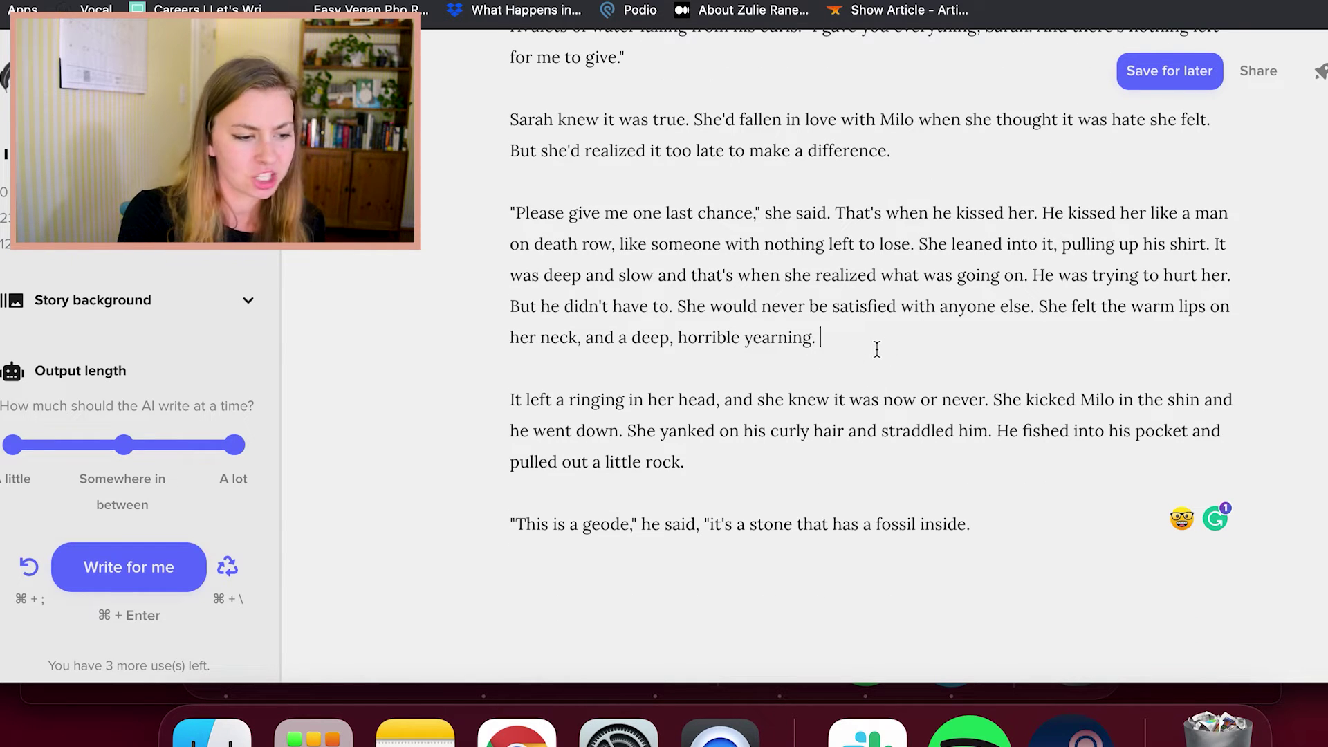
pyautogui.click(861, 460)
pyautogui.click(894, 477)
pyautogui.click(868, 455)
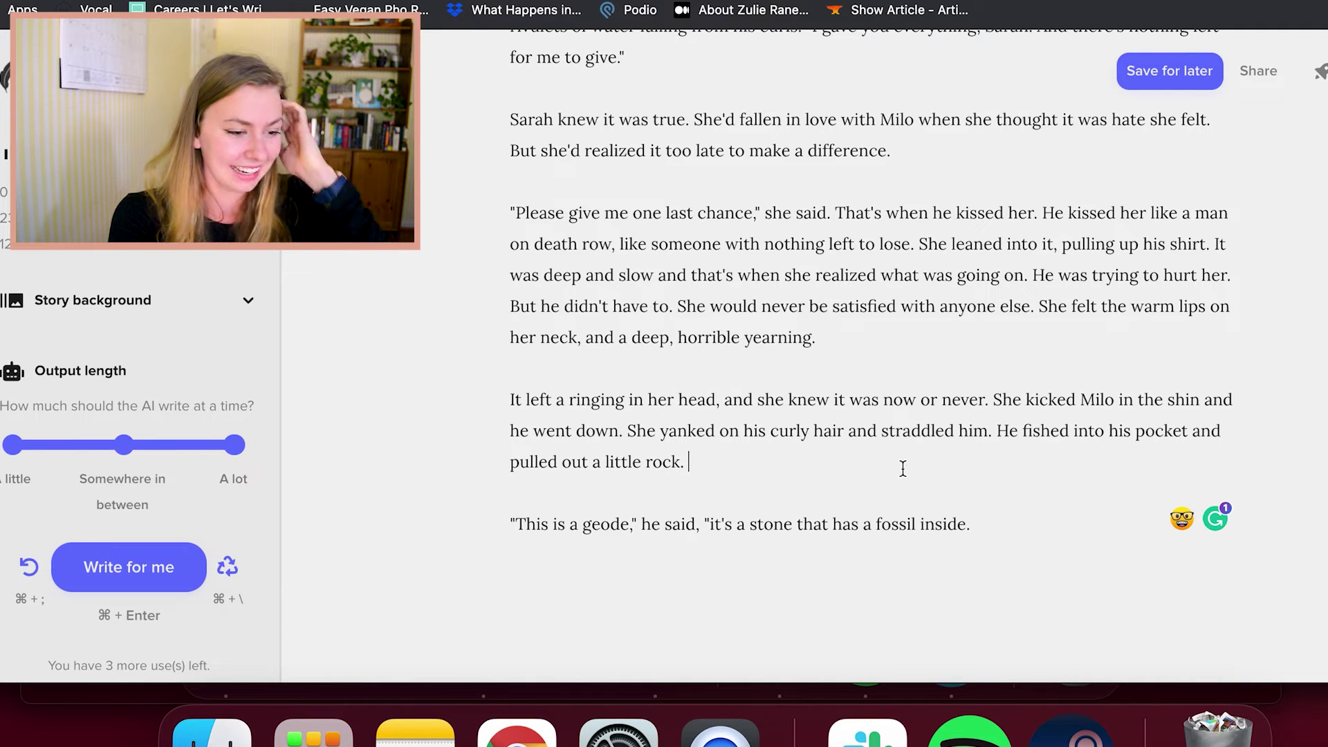
pyautogui.click(892, 477)
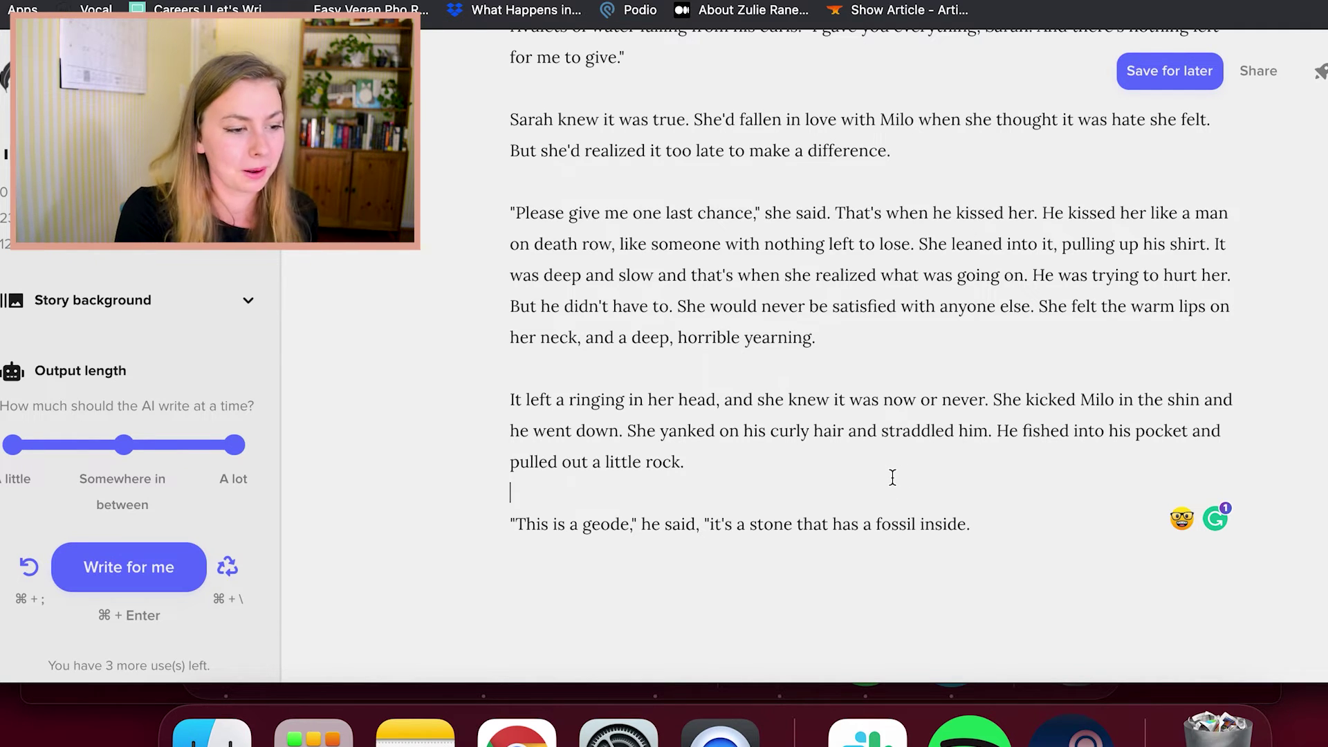
pyautogui.scroll(3, 944, 378)
pyautogui.scroll(5, 947, 375)
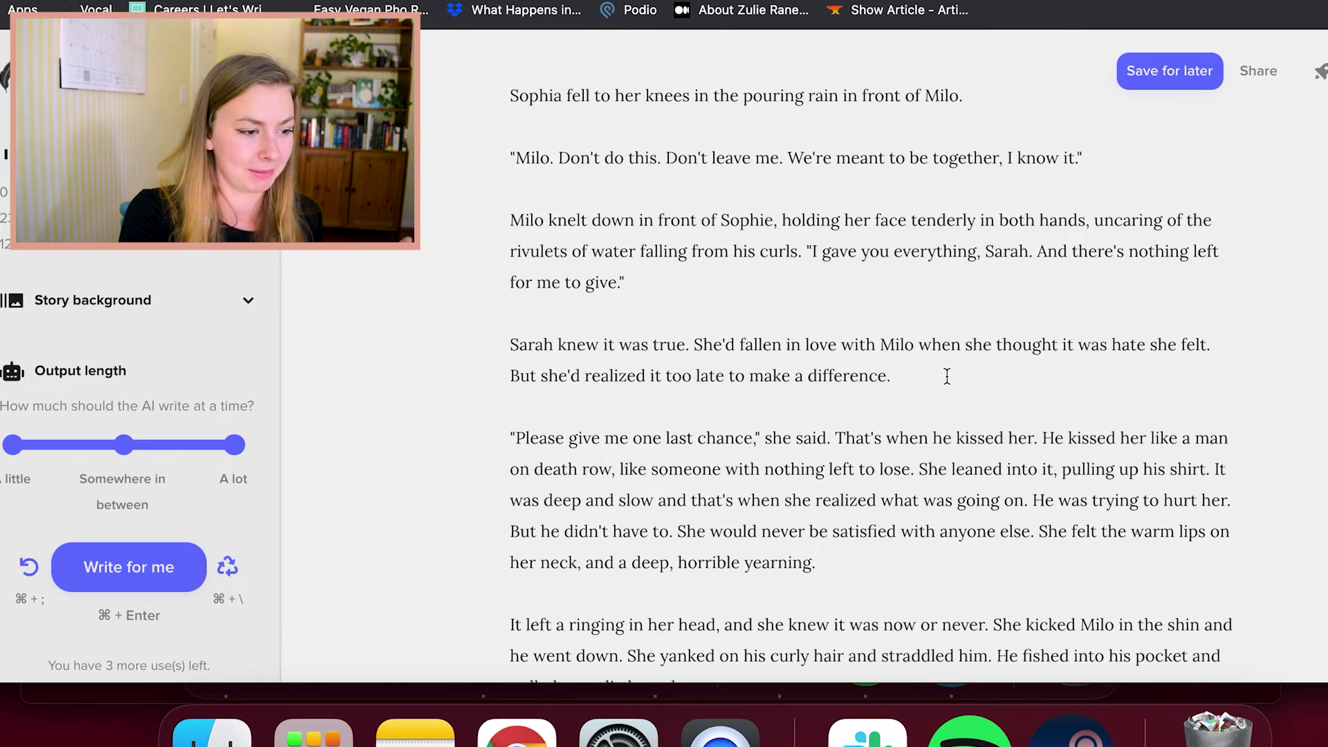
# Change "Sophie" to "Sophia" and replace both "Sarah" names with "Sophia"
pyautogui.click(774, 291)
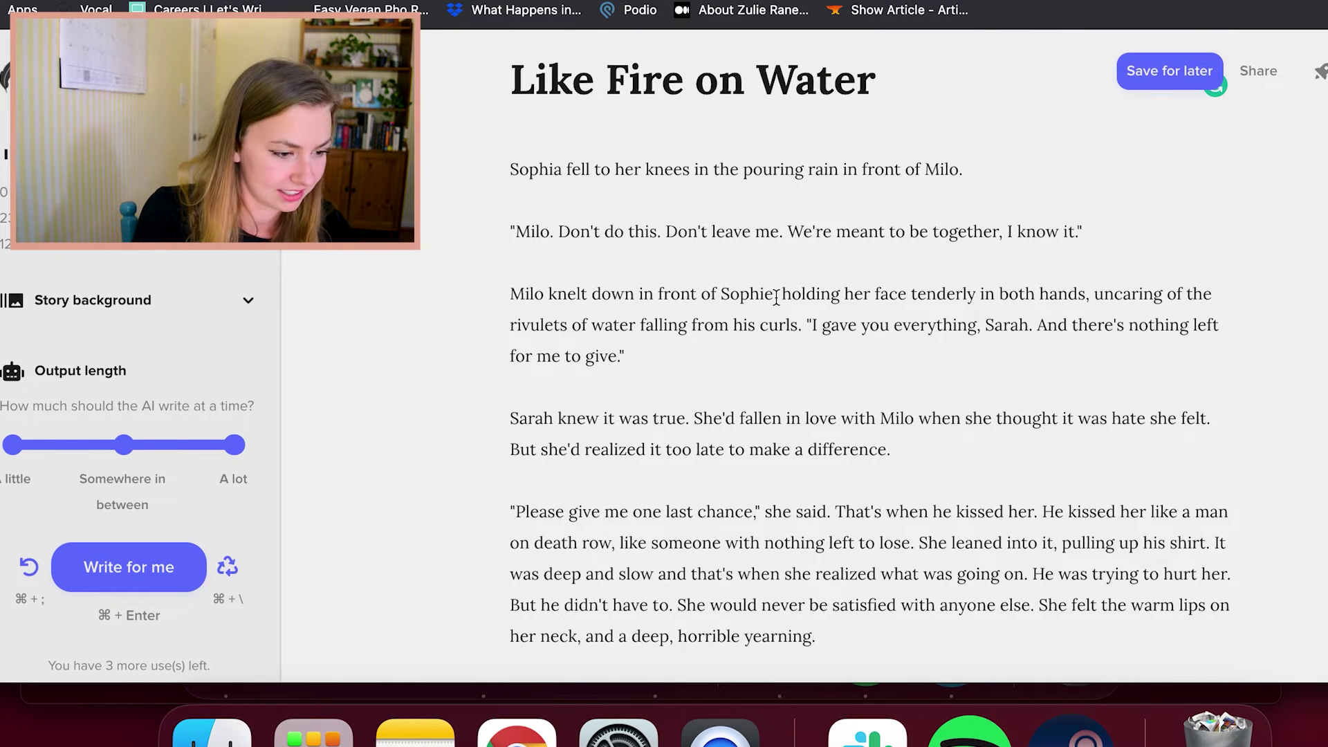
pyautogui.press('BackSpace')
pyautogui.write('a,')
pyautogui.doubleClick(1004, 325)
pyautogui.write('Sophia')
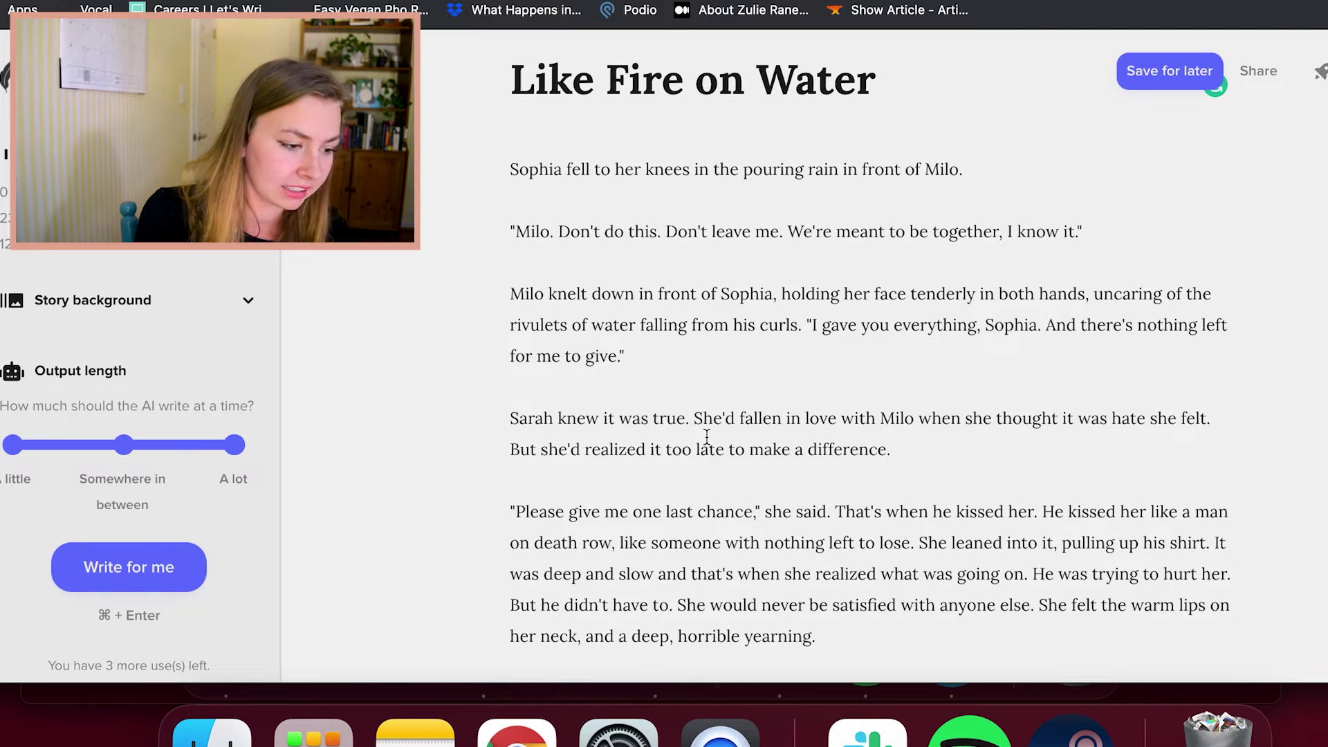
pyautogui.doubleClick(531, 418)
pyautogui.write('Sophia')
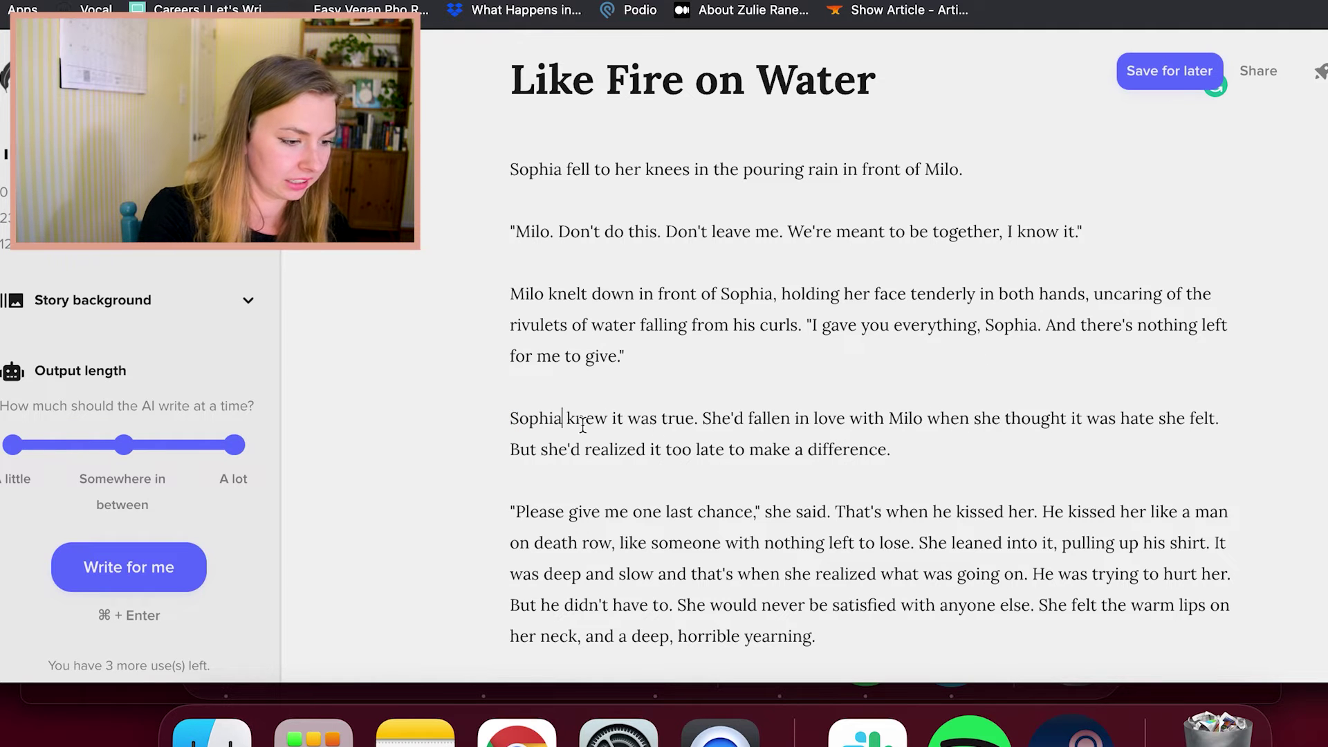
pyautogui.scroll(-2, 970, 455)
pyautogui.scroll(-4, 970, 456)
pyautogui.click(949, 435)
pyautogui.click(953, 344)
pyautogui.scroll(-1, 953, 344)
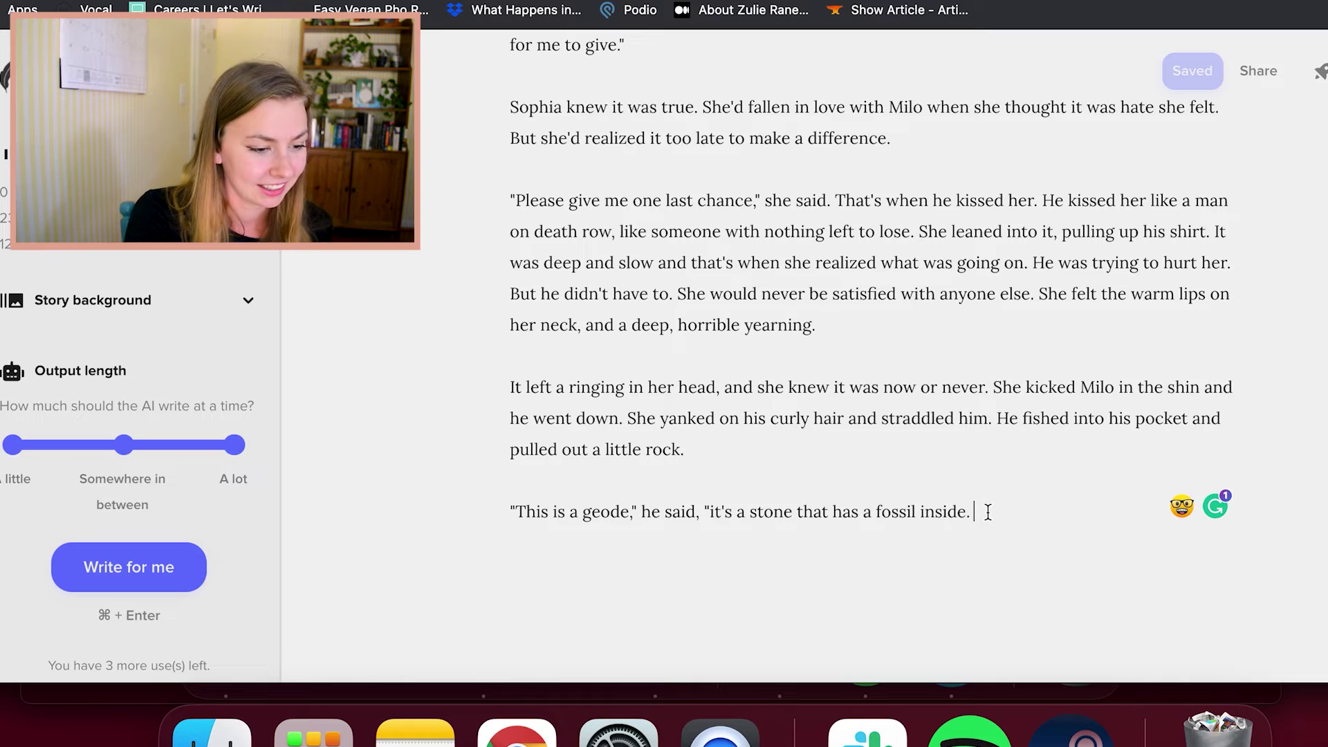
# Close the geode quote and add: Sophia threw it to the ground. "I don't want that geode. I want you."
pyautogui.write('"')
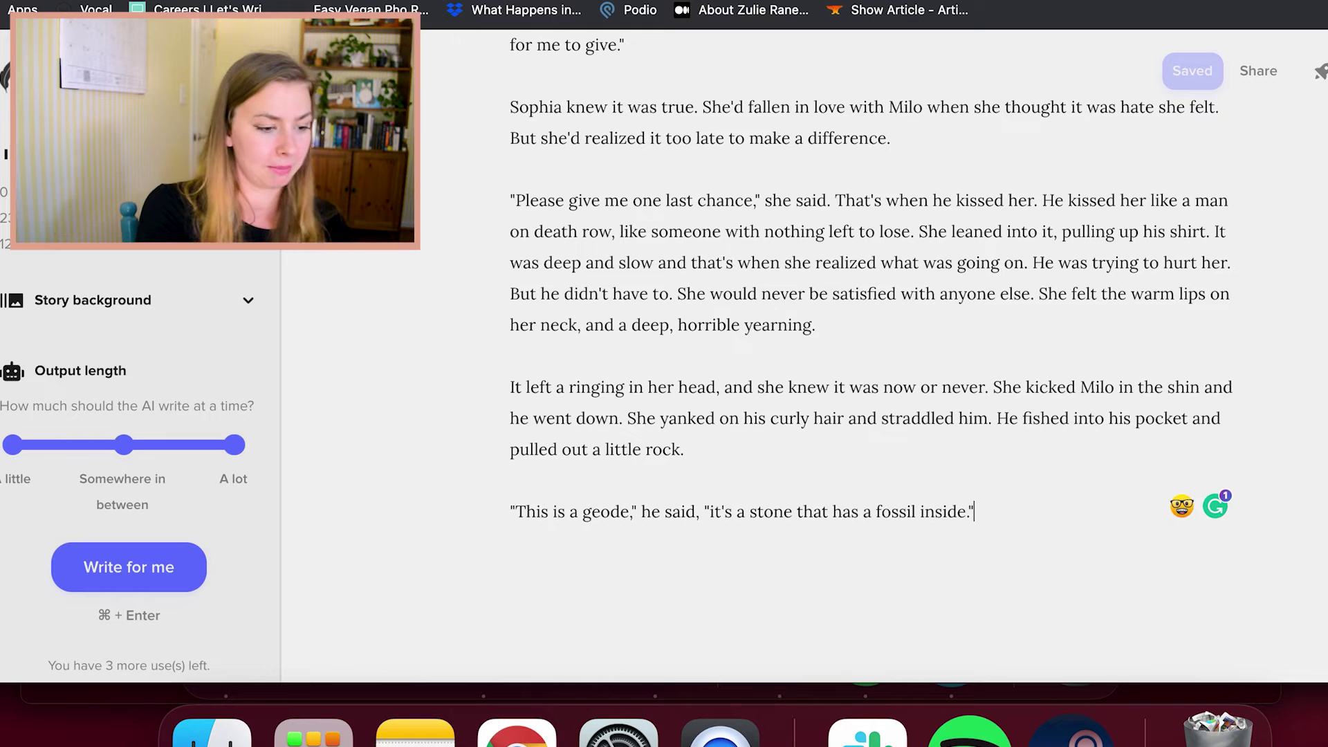
pyautogui.press('Return')
pyautogui.press('Return')
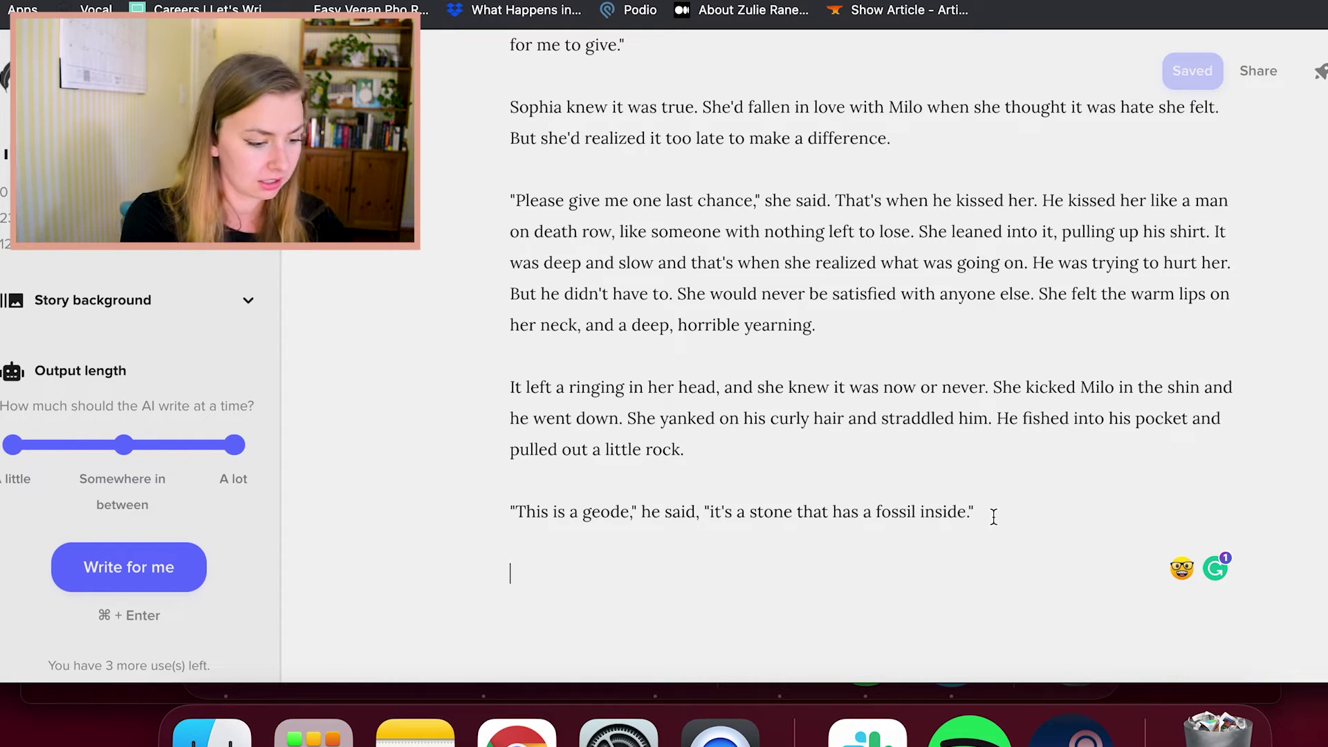
pyautogui.write('Sophia c')
pyautogui.press('BackSpace')
pyautogui.write('threw it to')
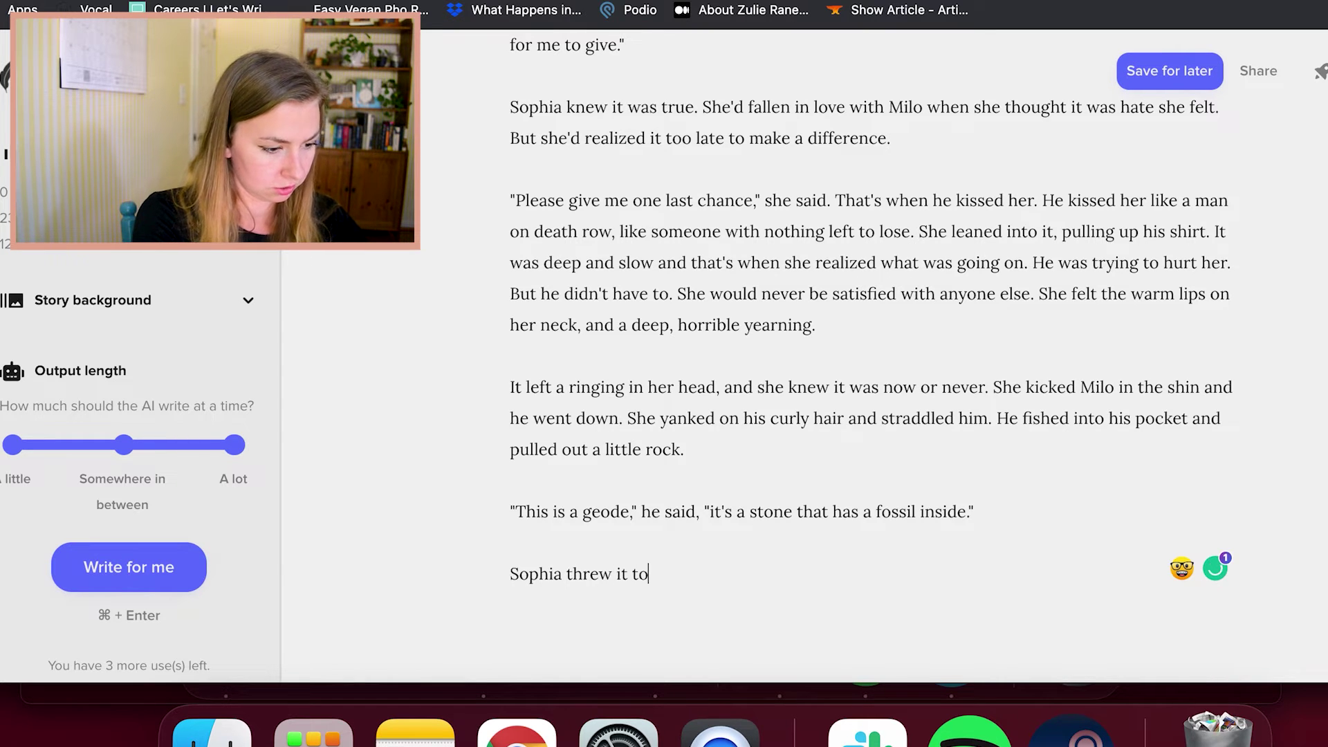
pyautogui.write(' the ground. I do')
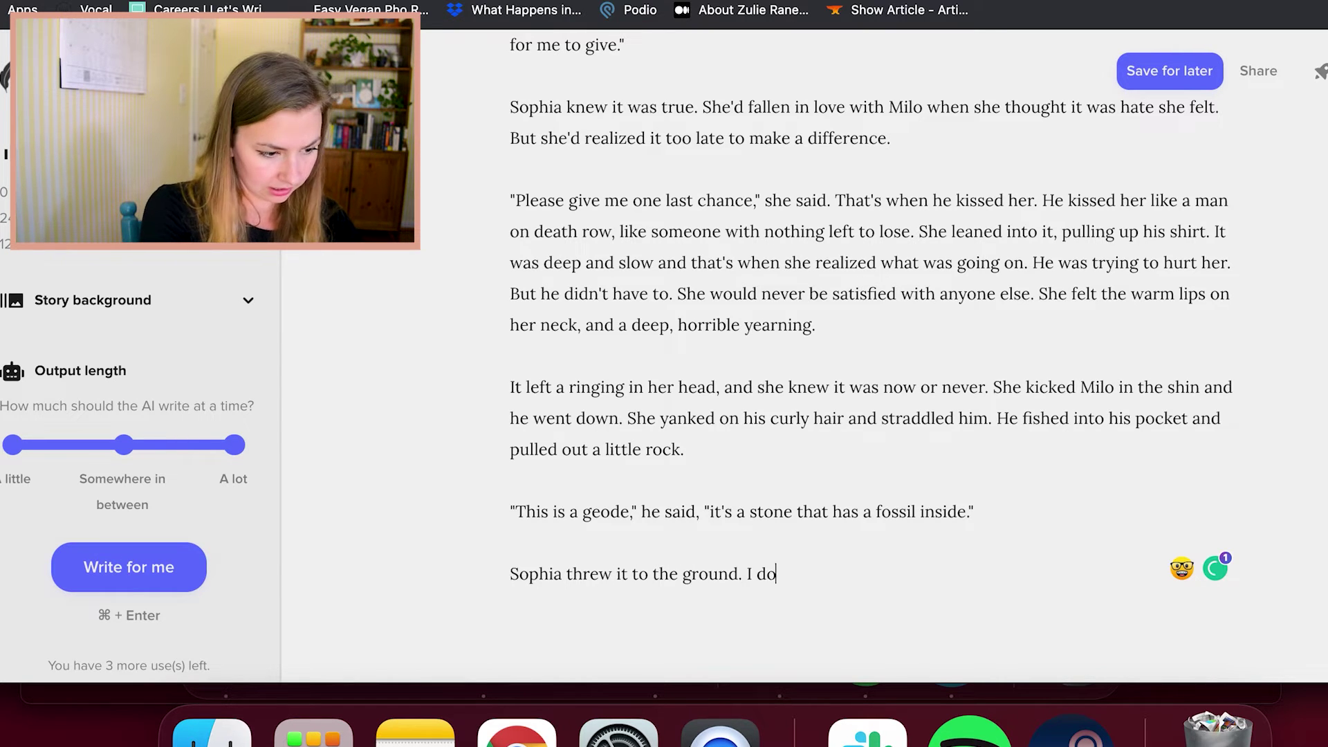
pyautogui.press('BackSpace')
pyautogui.press('BackSpace')
pyautogui.press('BackSpace')
pyautogui.press('BackSpace')
pyautogui.write('"I don\'t w')
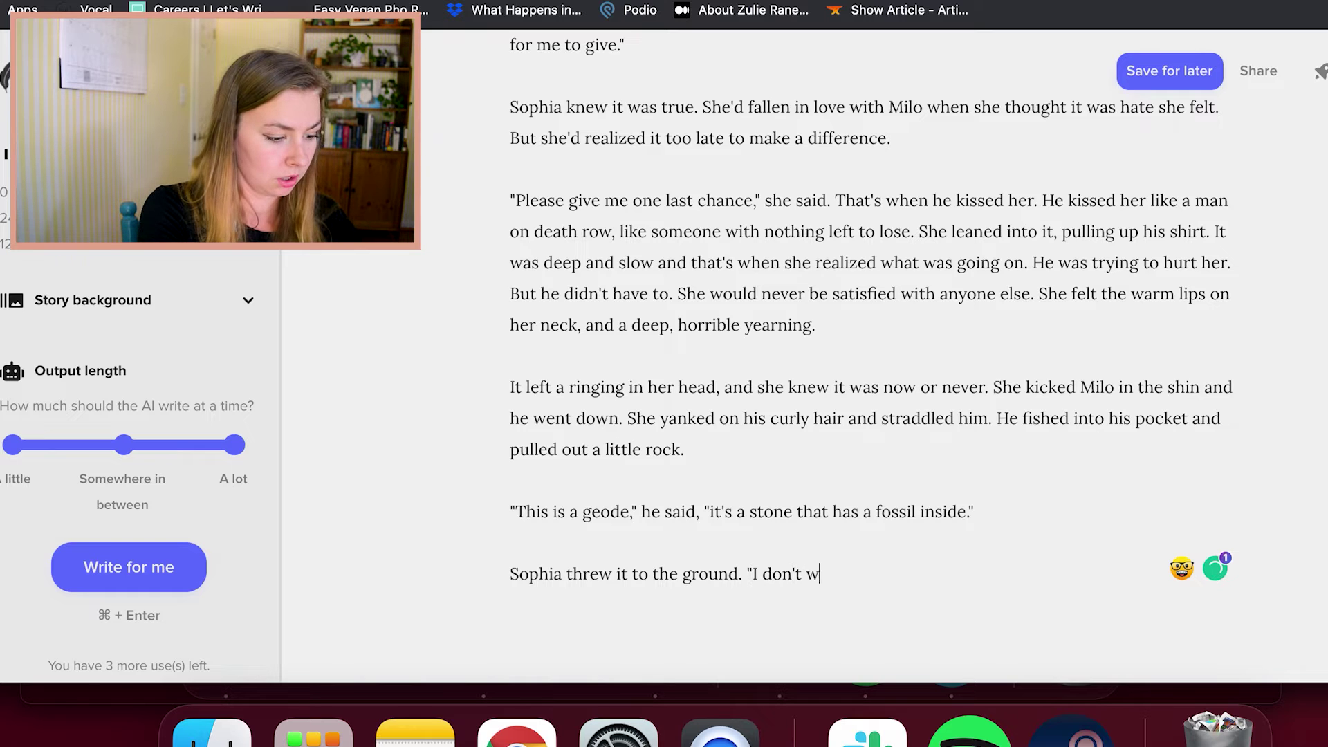
pyautogui.write('ant that geod')
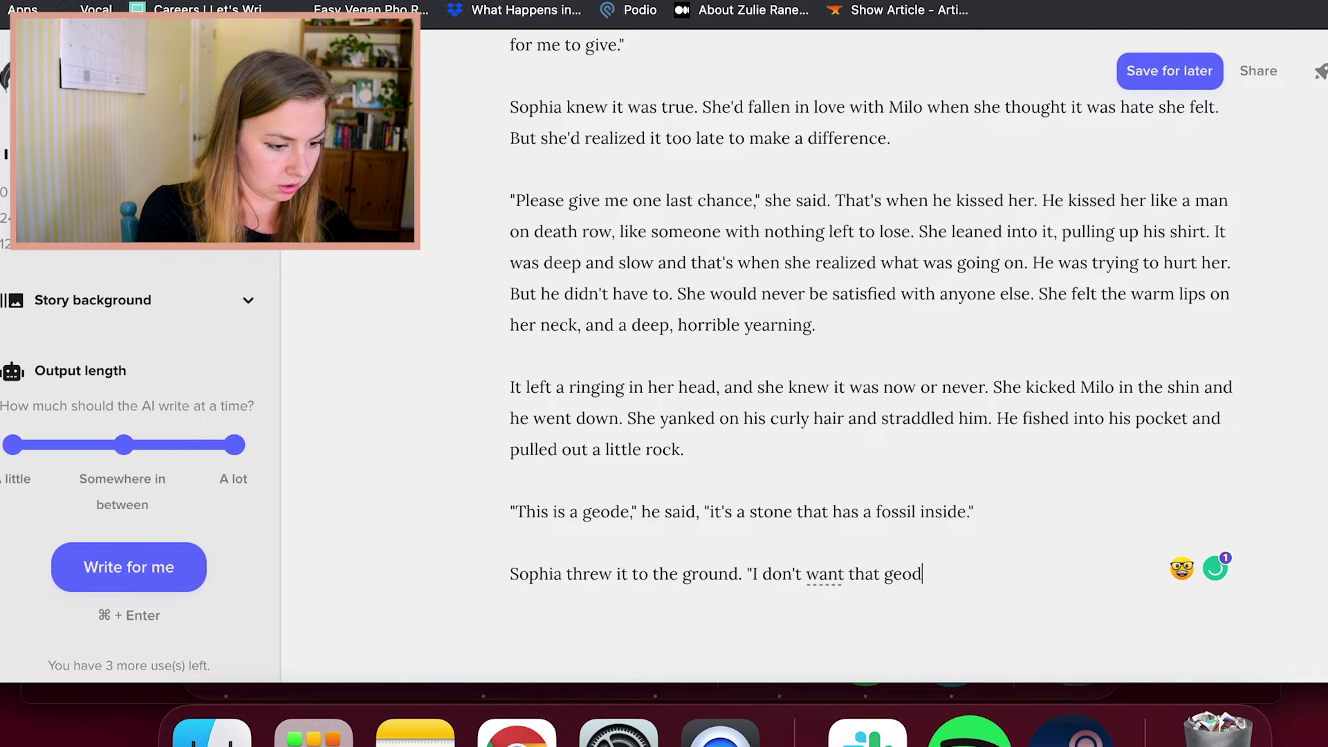
pyautogui.write('e. I want you."')
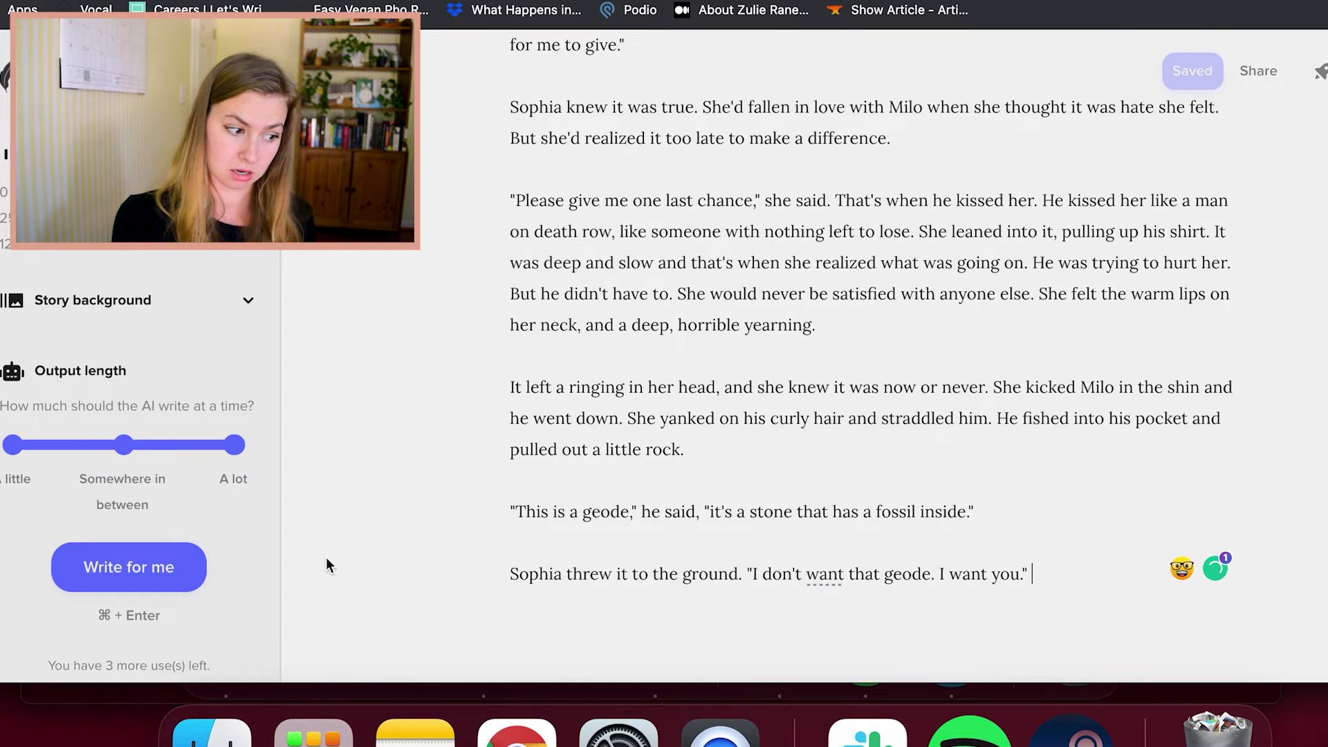
# Generate an AI continuation starting with Milo's note
pyautogui.click(196, 564)
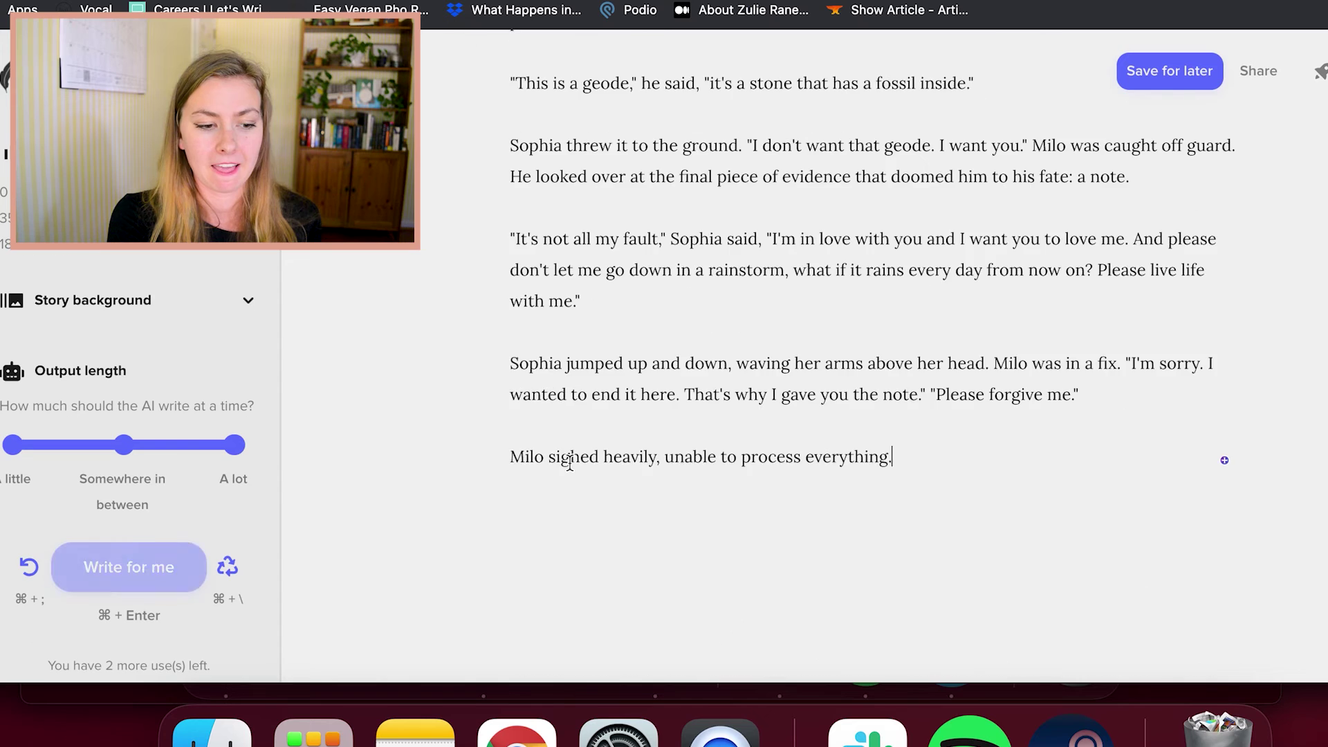
pyautogui.scroll(10, 623, 484)
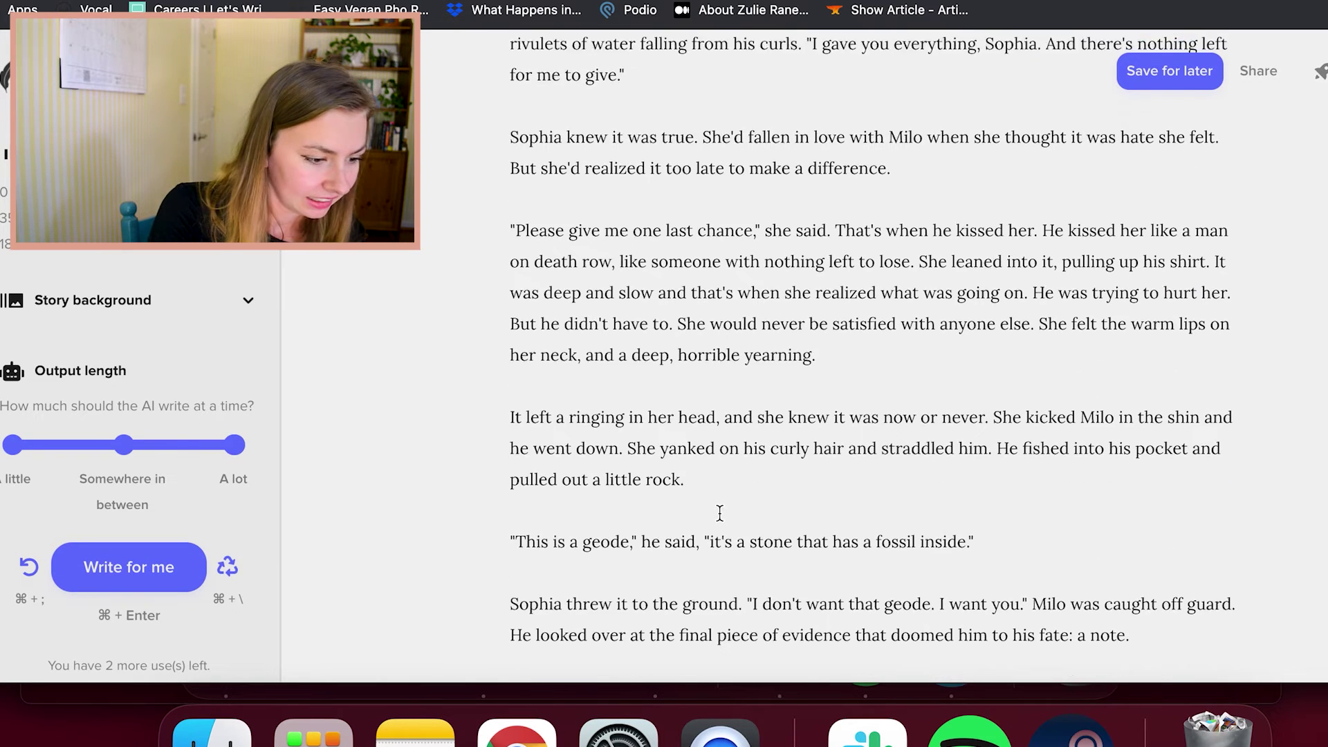
pyautogui.scroll(-3, 720, 513)
pyautogui.click(994, 402)
pyautogui.scroll(-1, 994, 401)
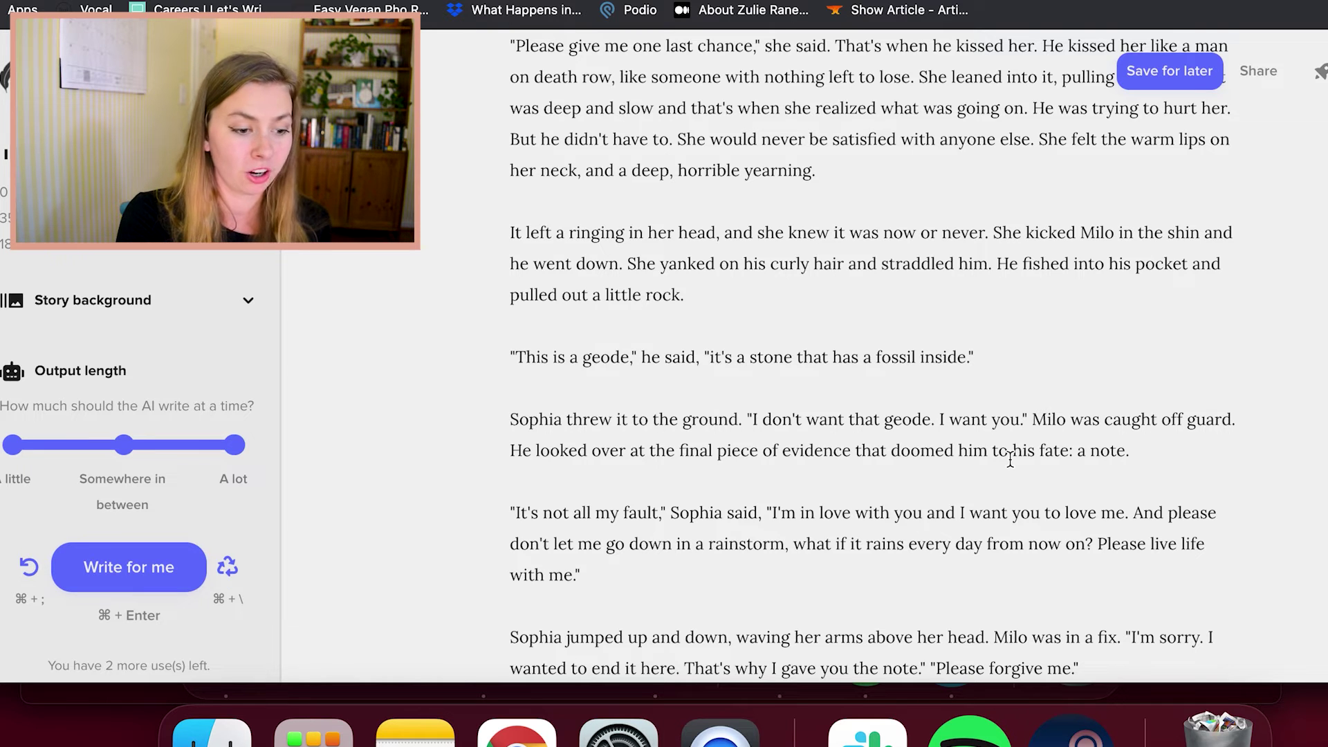
pyautogui.scroll(-2, 1009, 459)
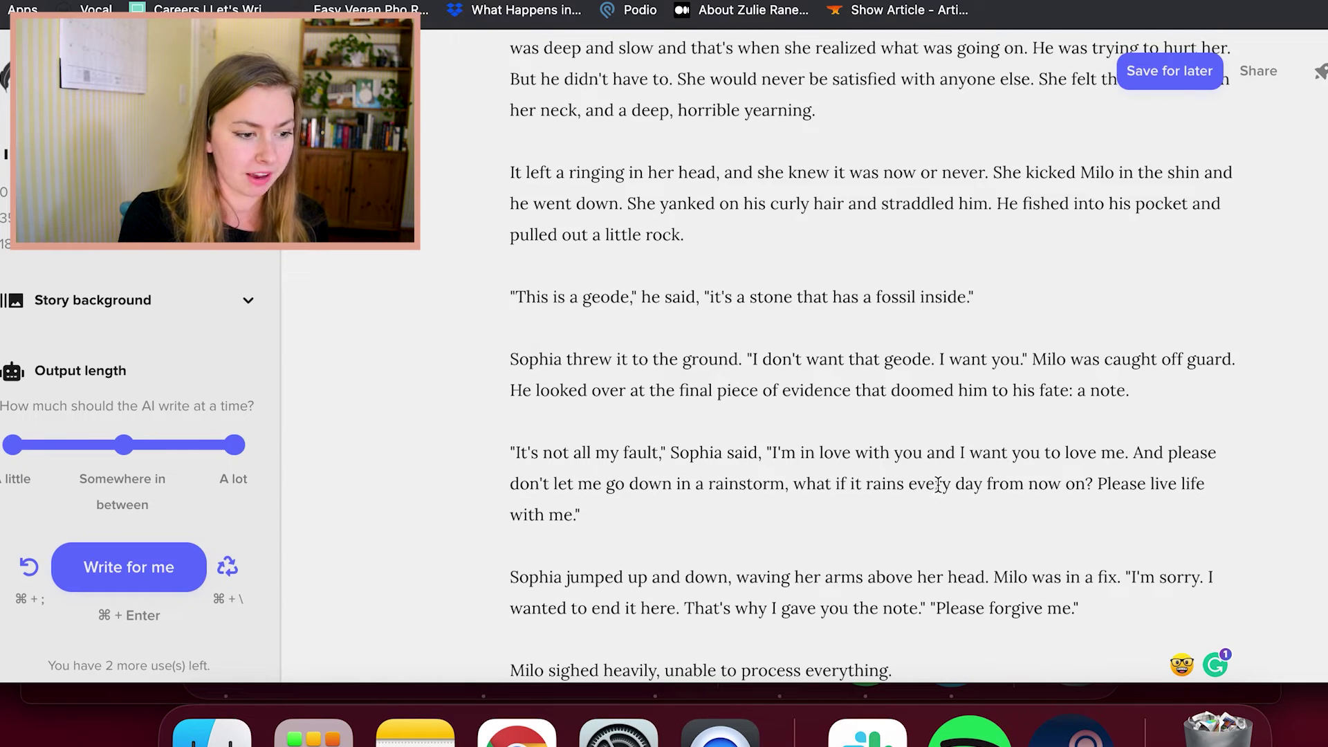
pyautogui.click(1141, 394)
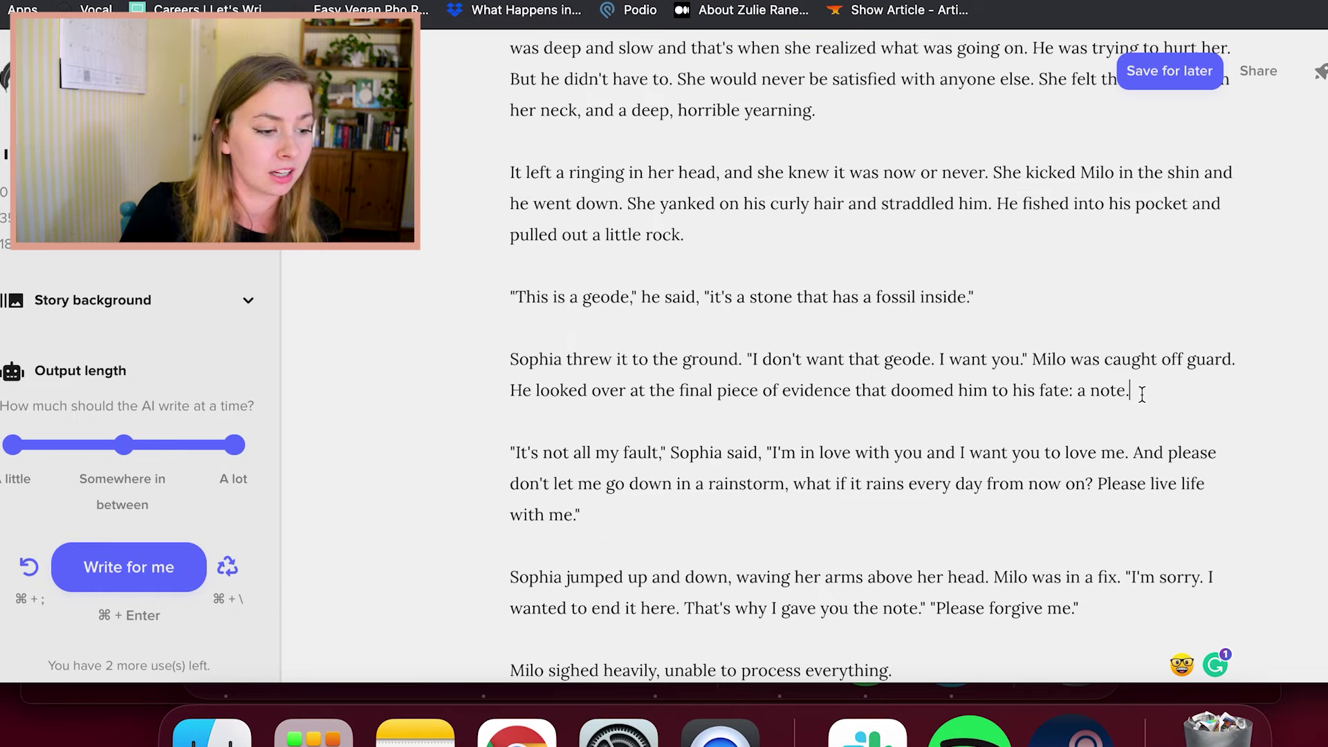
# Read through Sophia's plea down to "Milo sighed heavily, unable to process everything."
pyautogui.click(887, 515)
pyautogui.click(887, 515)
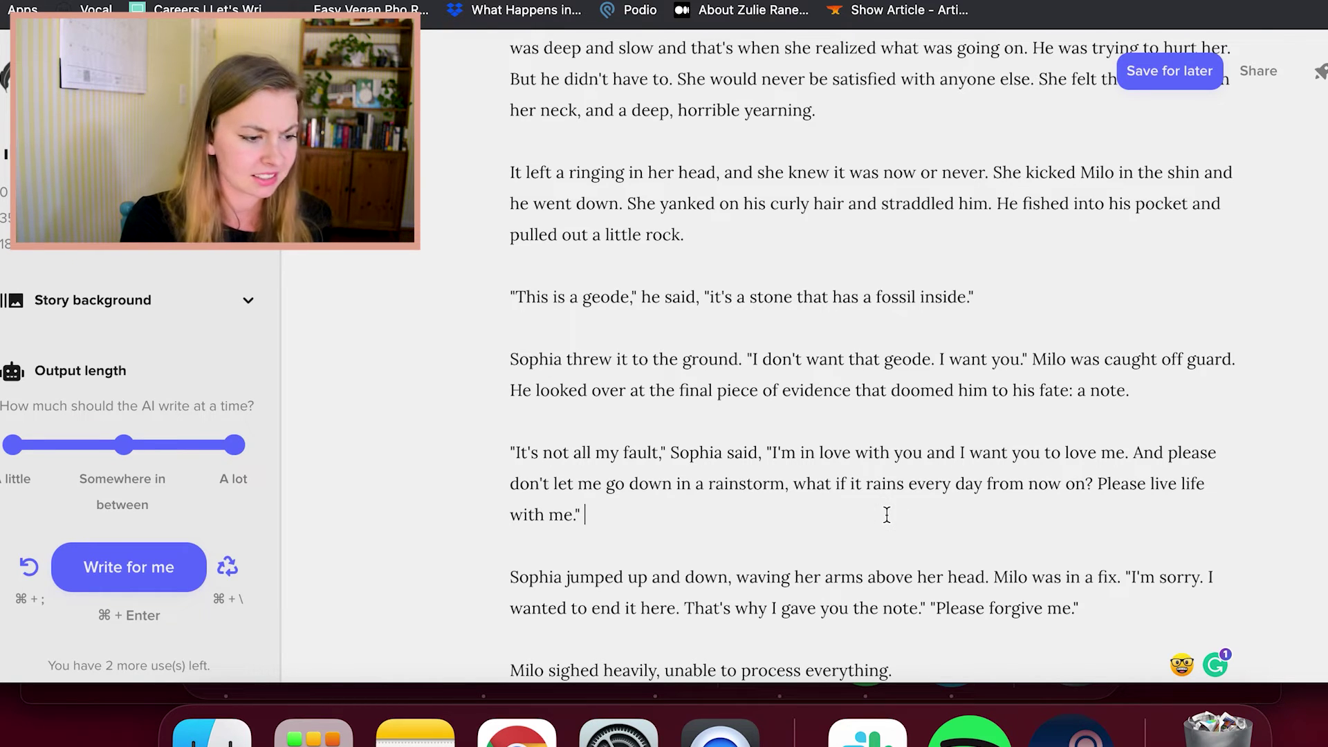
pyautogui.click(887, 515)
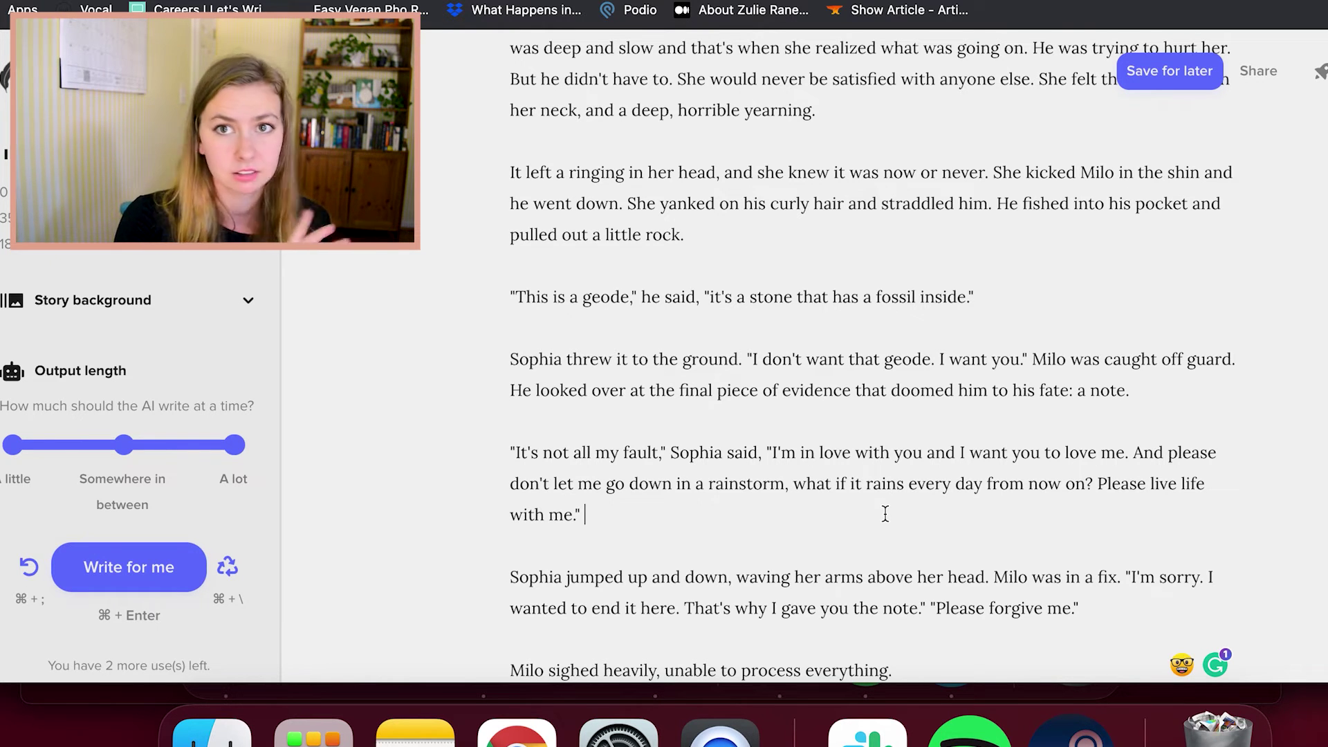
pyautogui.scroll(-2, 885, 513)
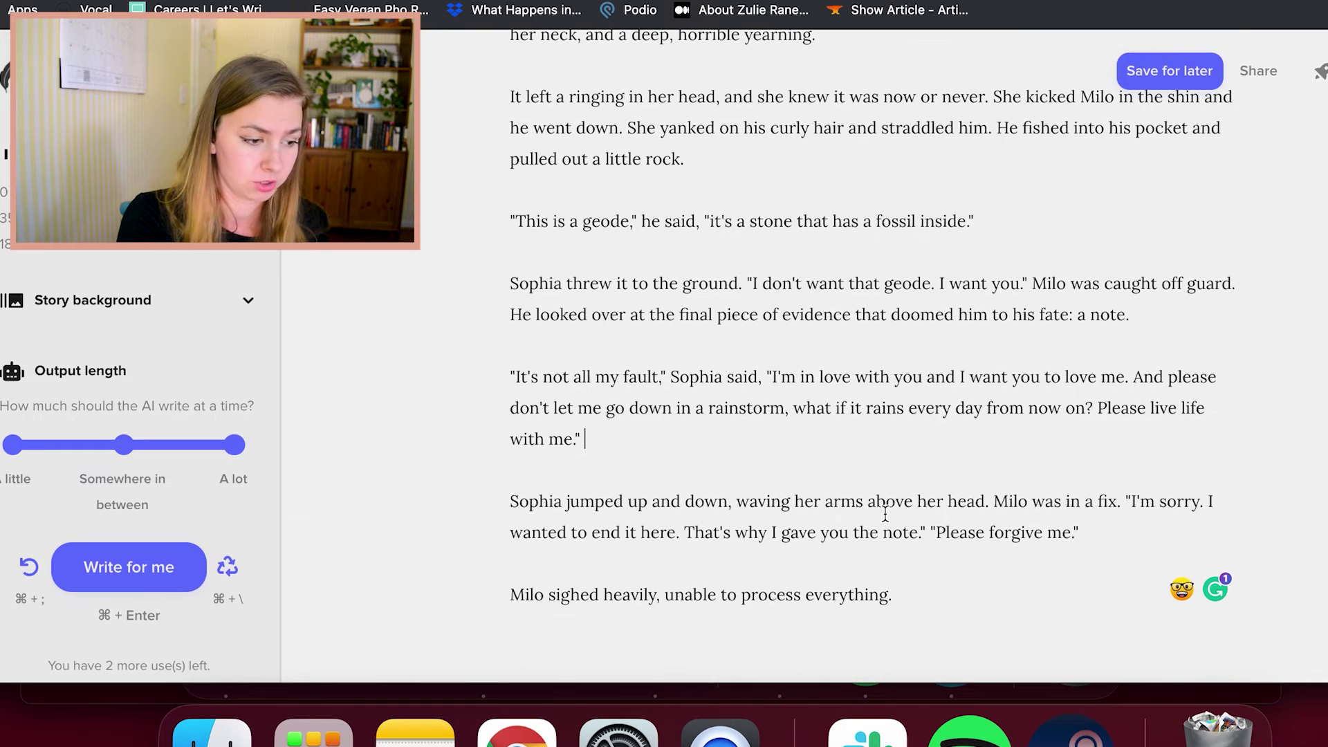
pyautogui.scroll(-1, 886, 514)
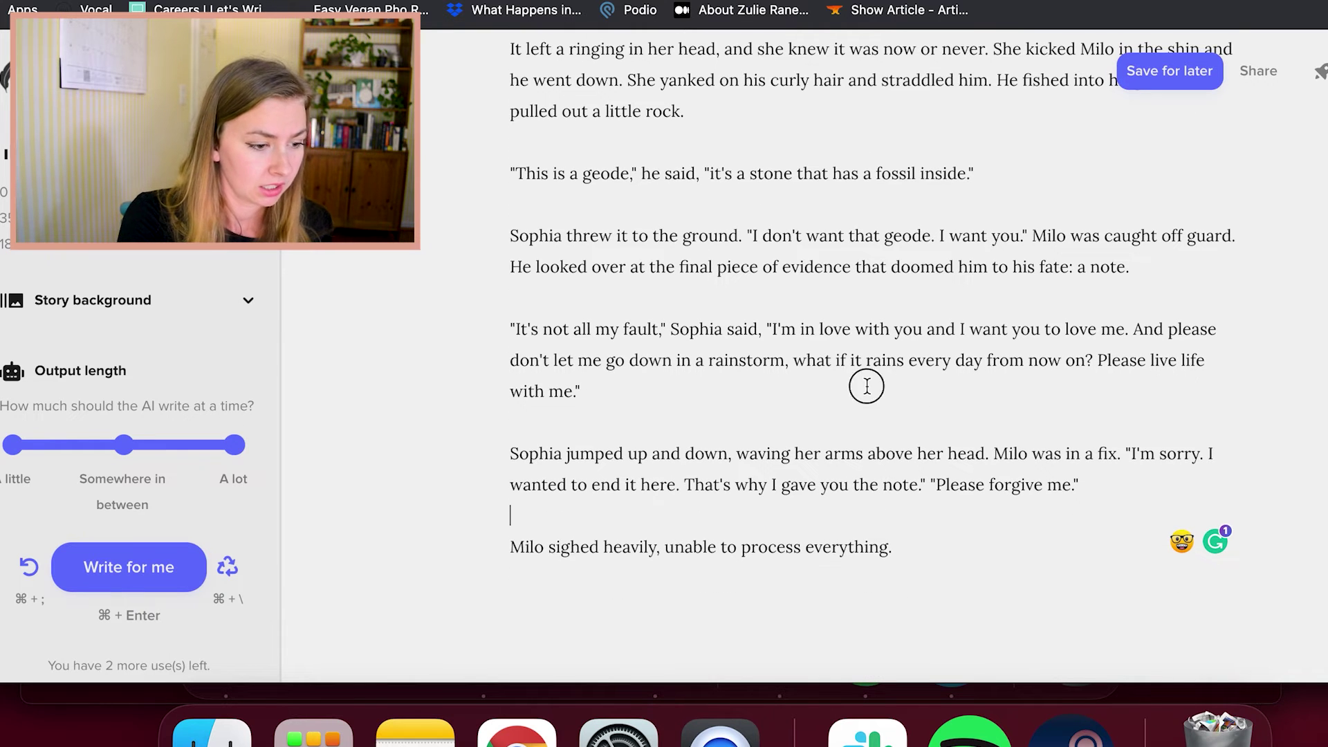
pyautogui.click(745, 453)
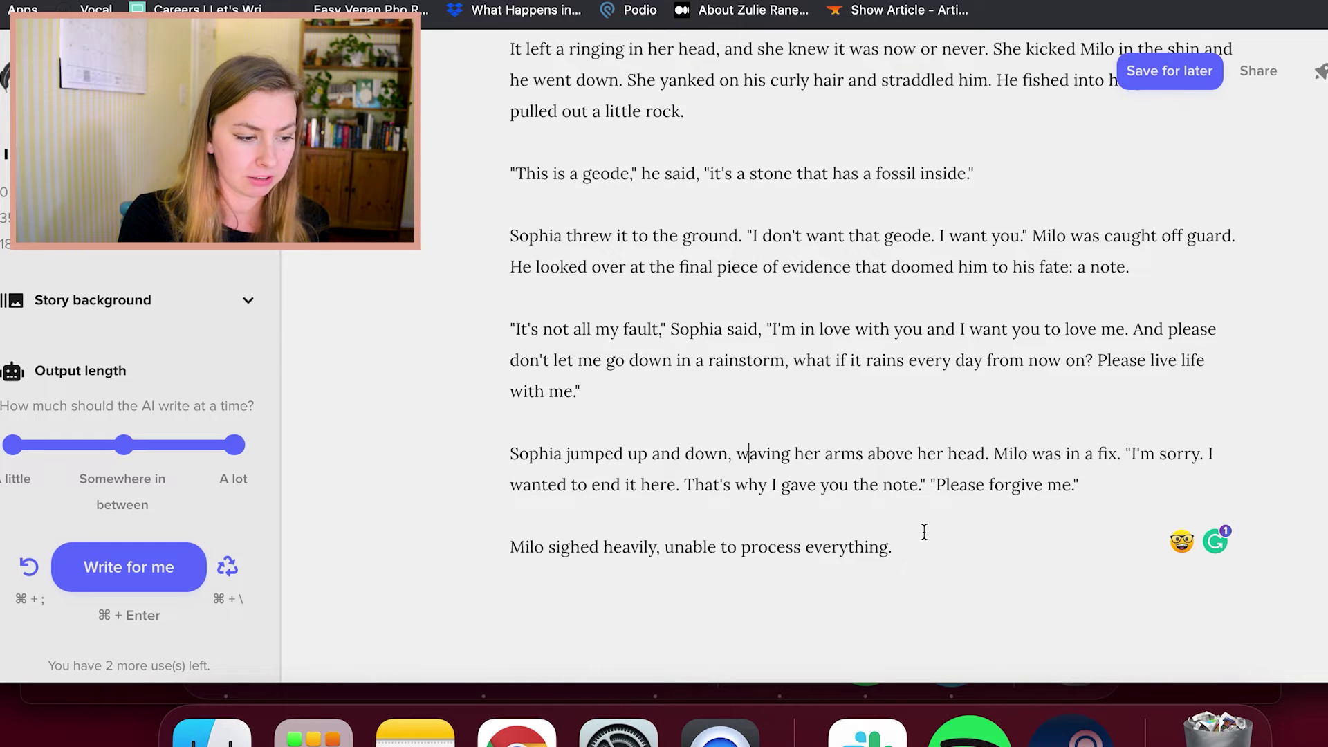
pyautogui.scroll(-3, 923, 531)
pyautogui.click(877, 469)
pyautogui.scroll(1, 892, 475)
pyautogui.click(904, 480)
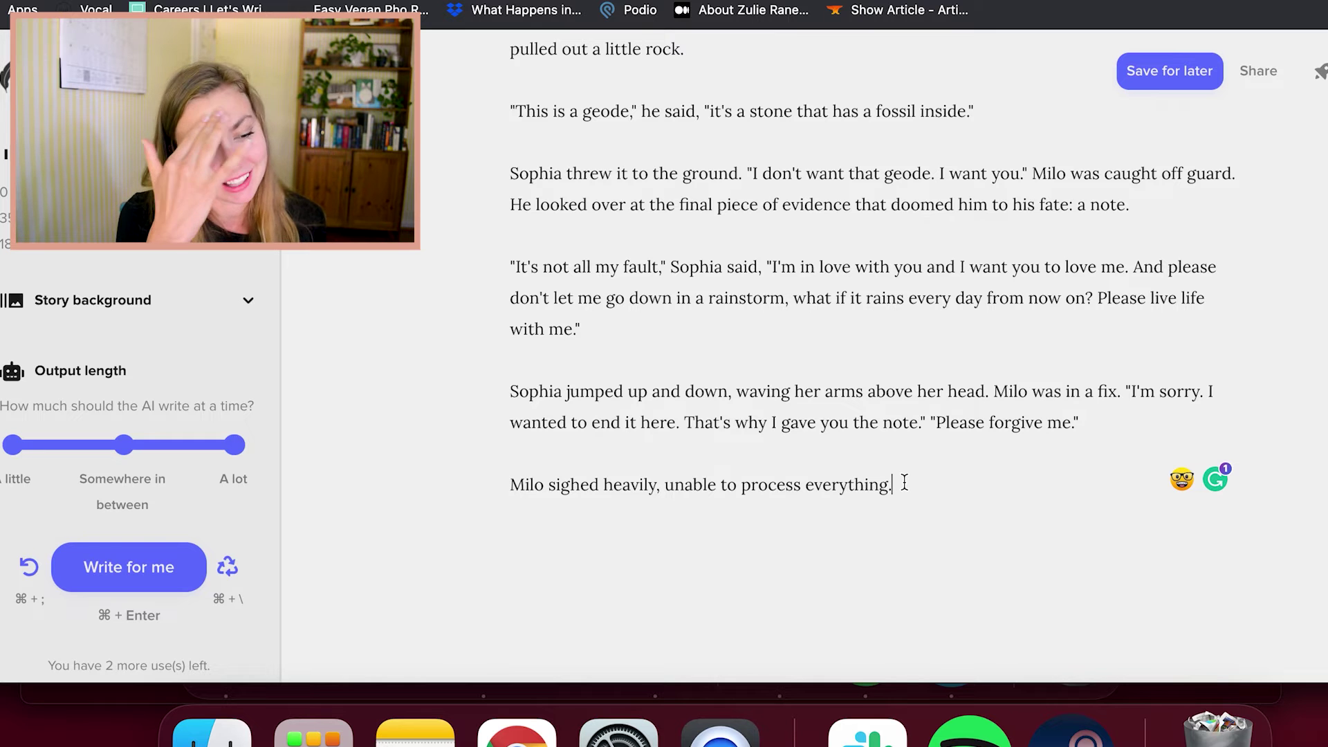
pyautogui.scroll(2, 872, 342)
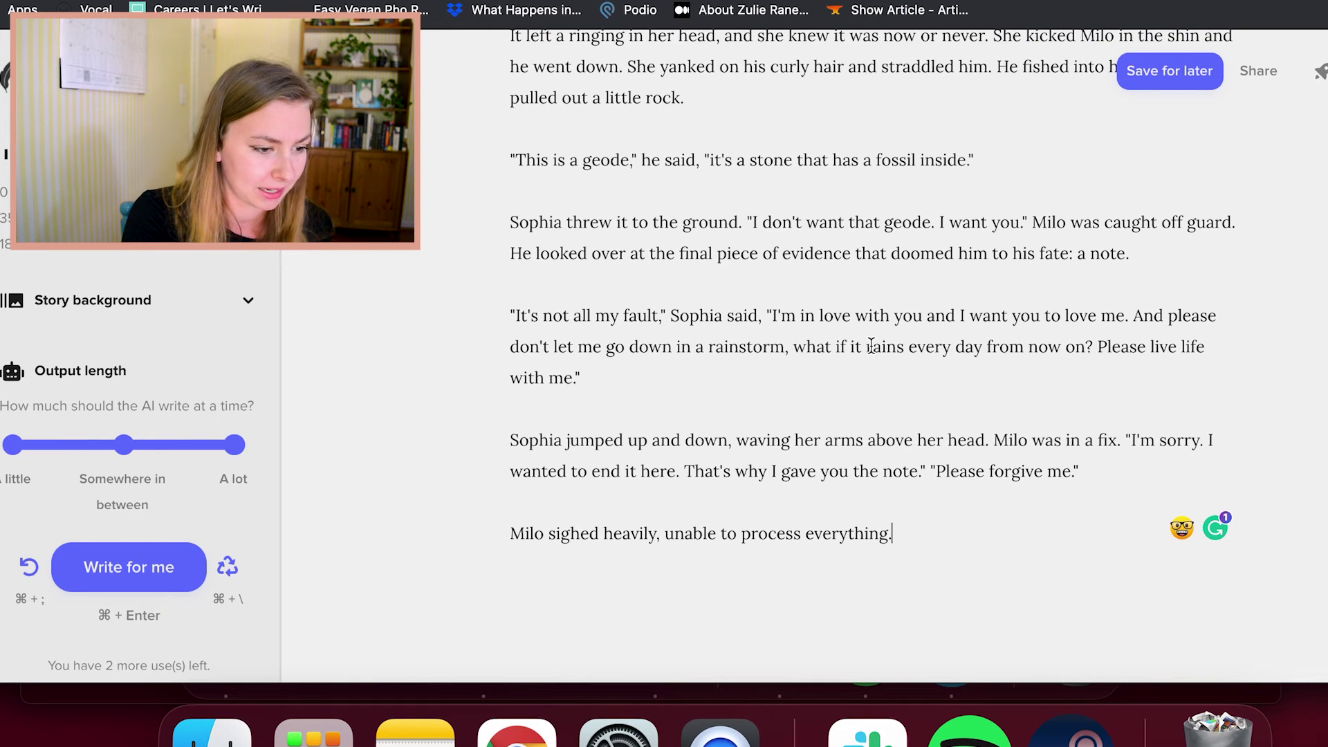
pyautogui.scroll(-1, 455, 437)
pyautogui.click(869, 350)
pyautogui.click(870, 366)
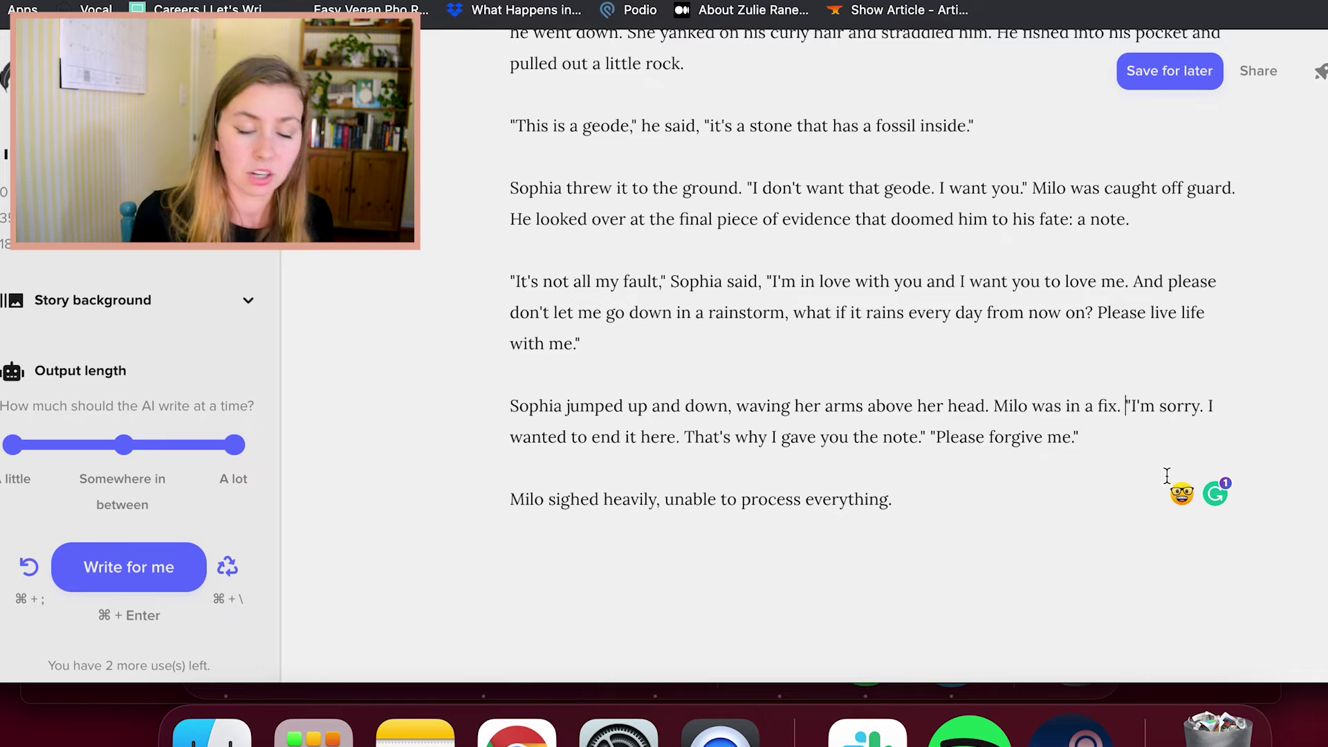
pyautogui.click(998, 504)
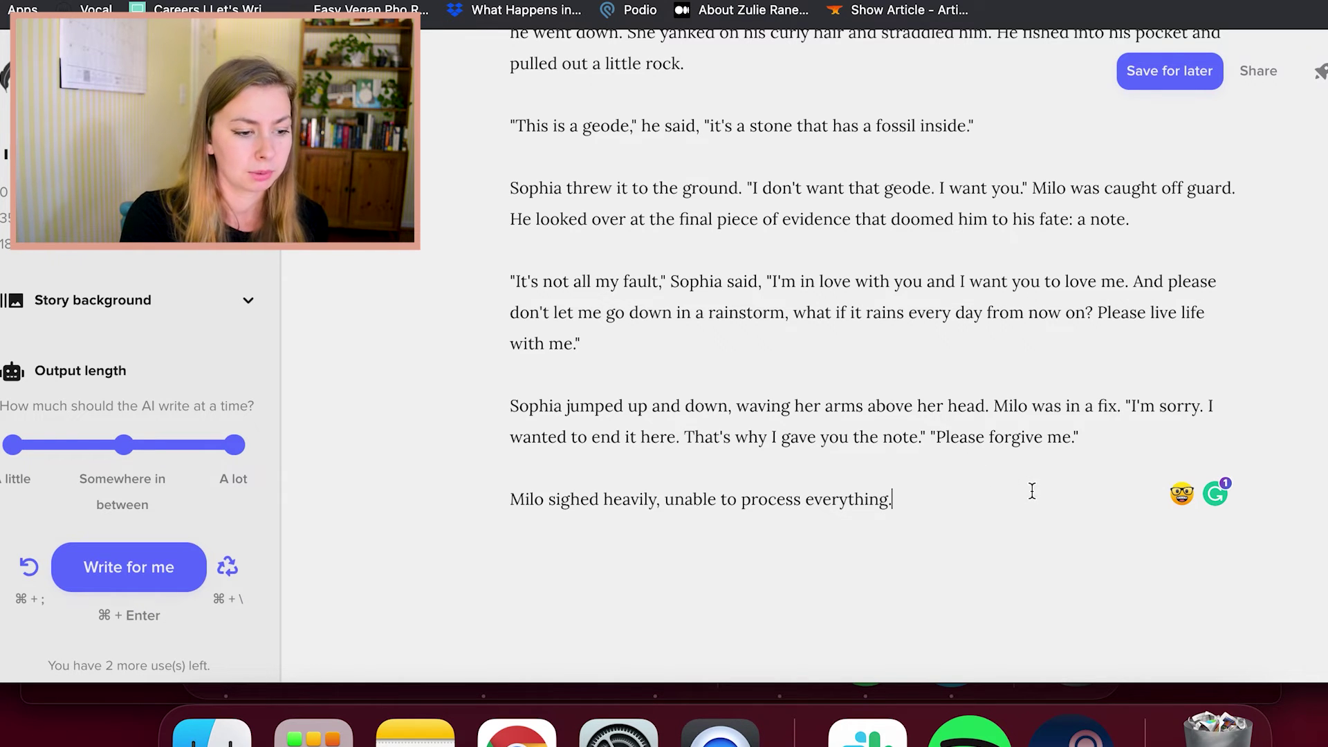
pyautogui.click(1008, 471)
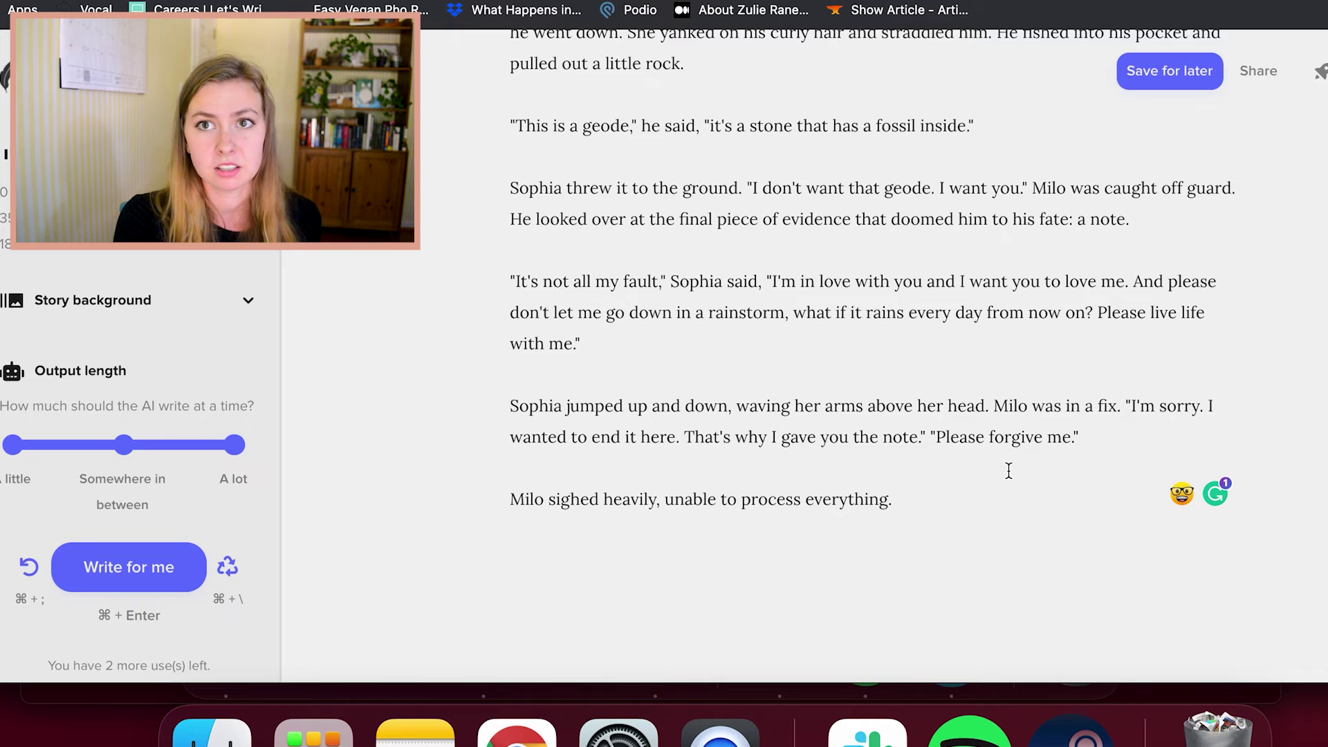
pyautogui.click(949, 542)
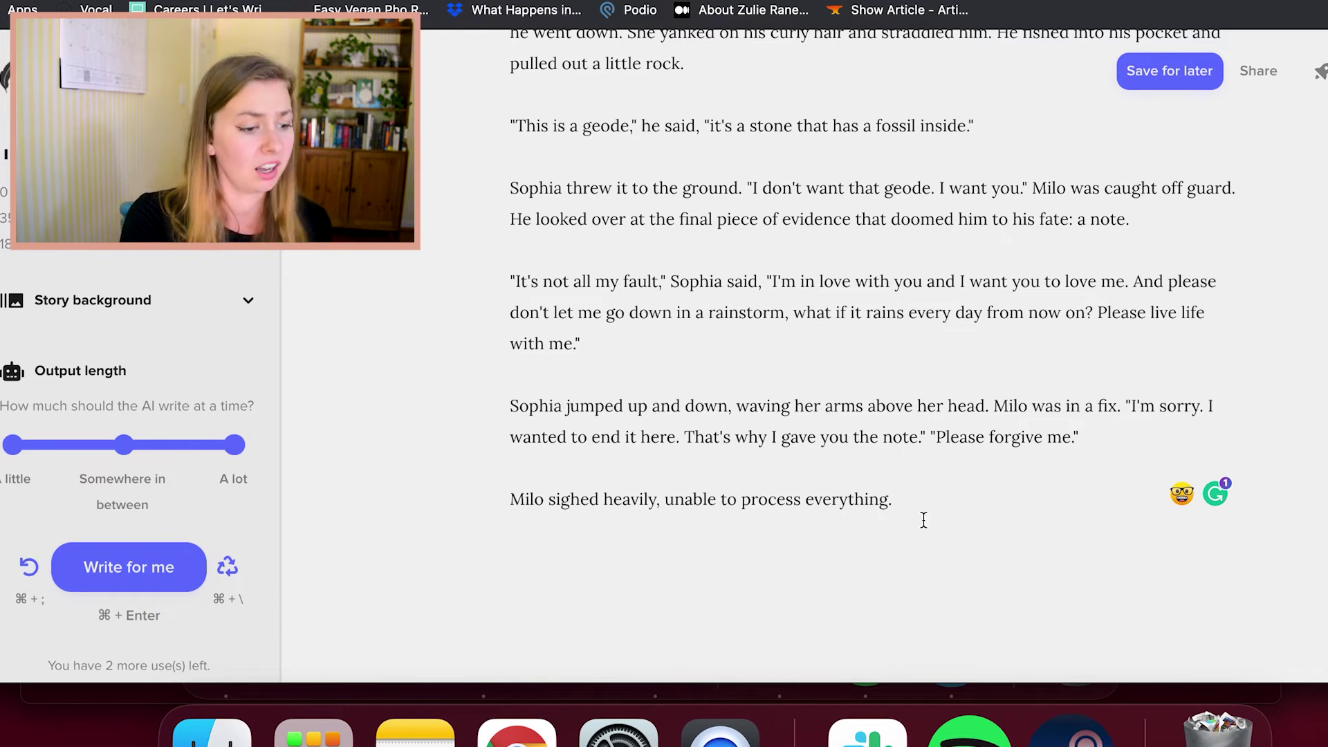
# Write "Sophia pulled him up off the ground. He looked off into the distance before returning his face back to hers."
pyautogui.press('Return')
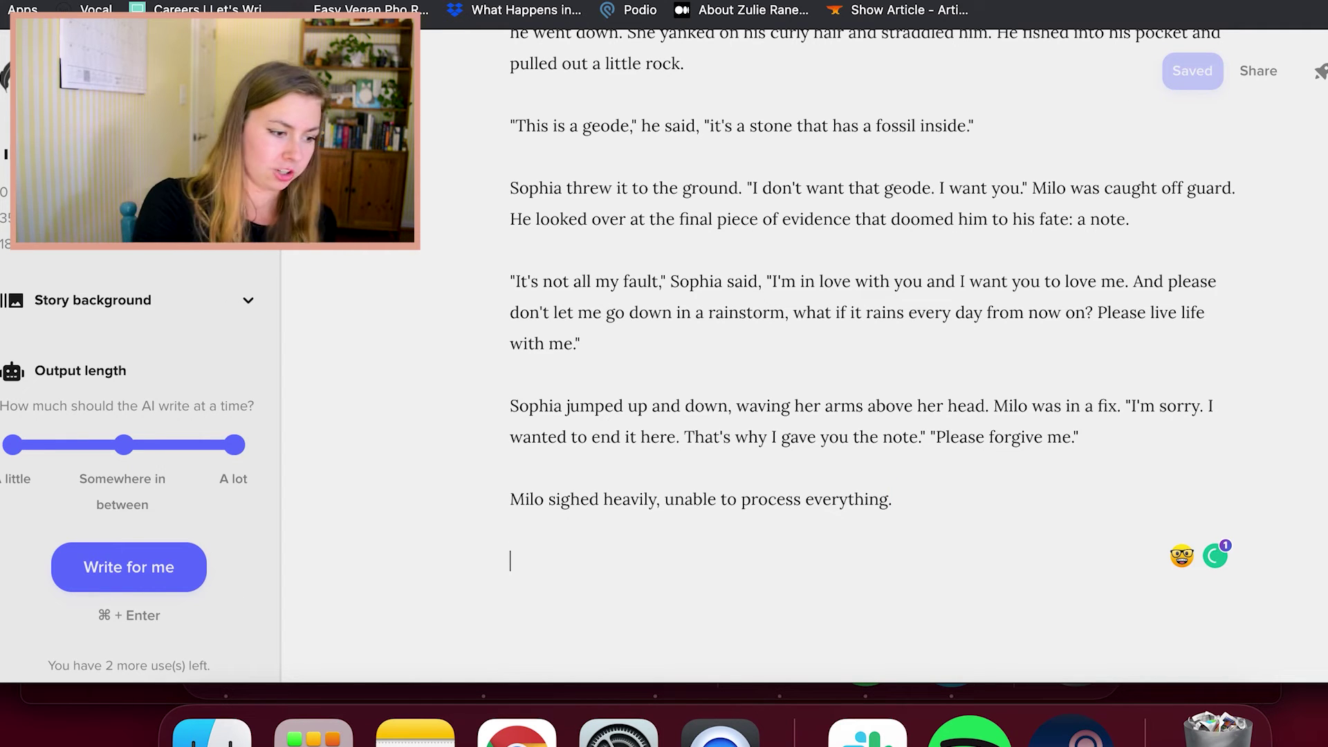
pyautogui.write('Sophia ')
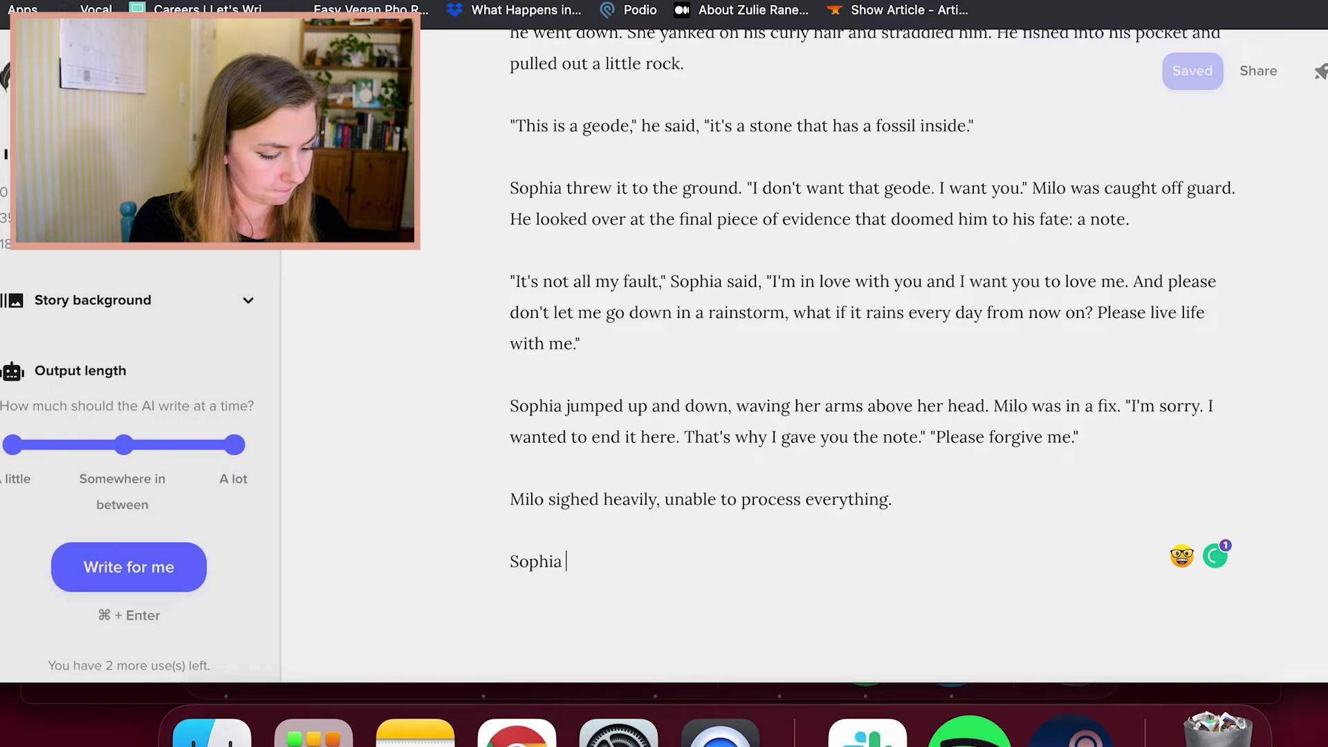
pyautogui.write('pu')
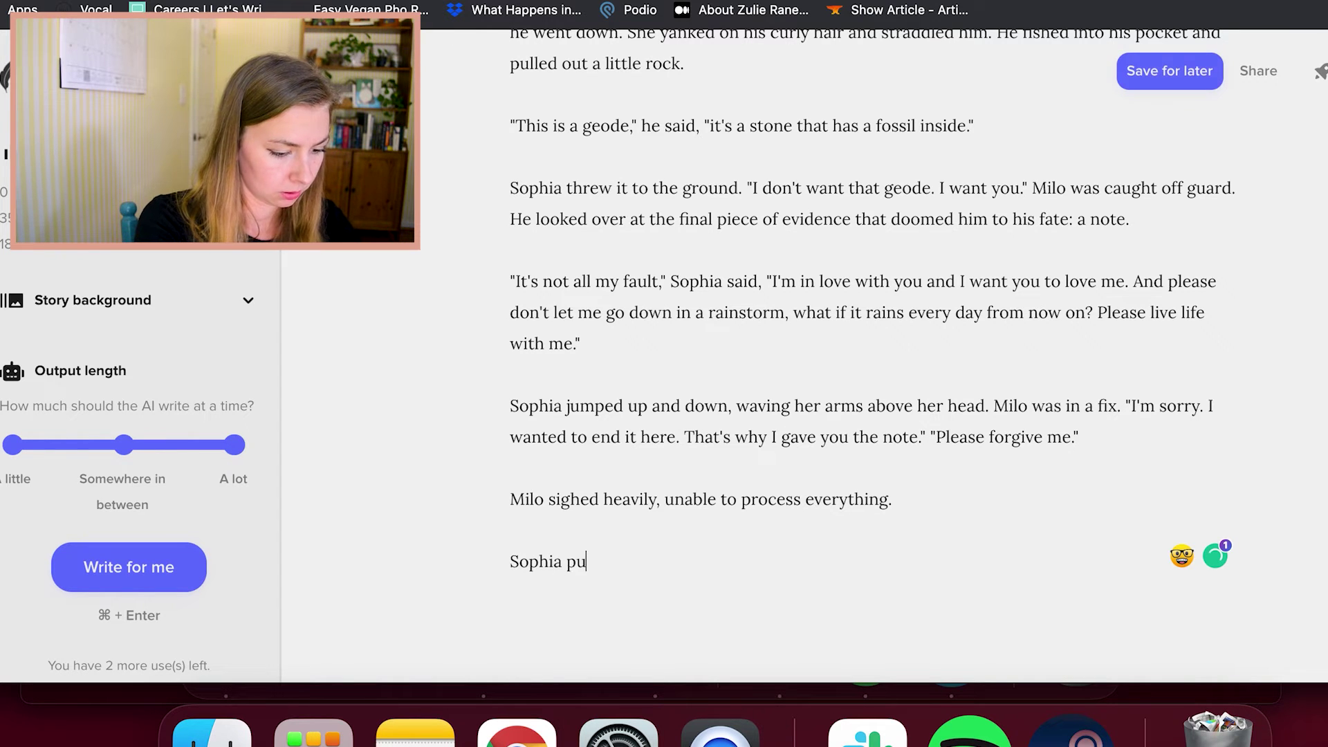
pyautogui.write('lled him up of')
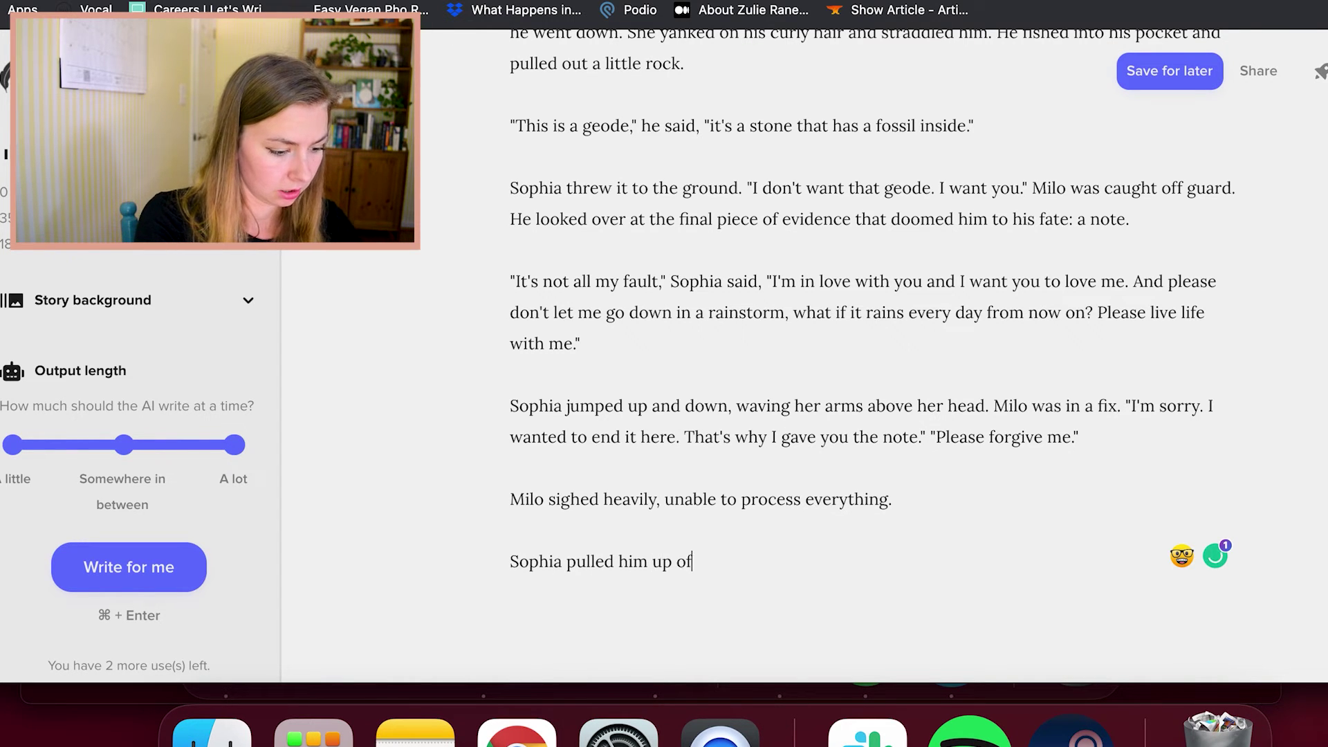
pyautogui.write('f the ground. They looked off i')
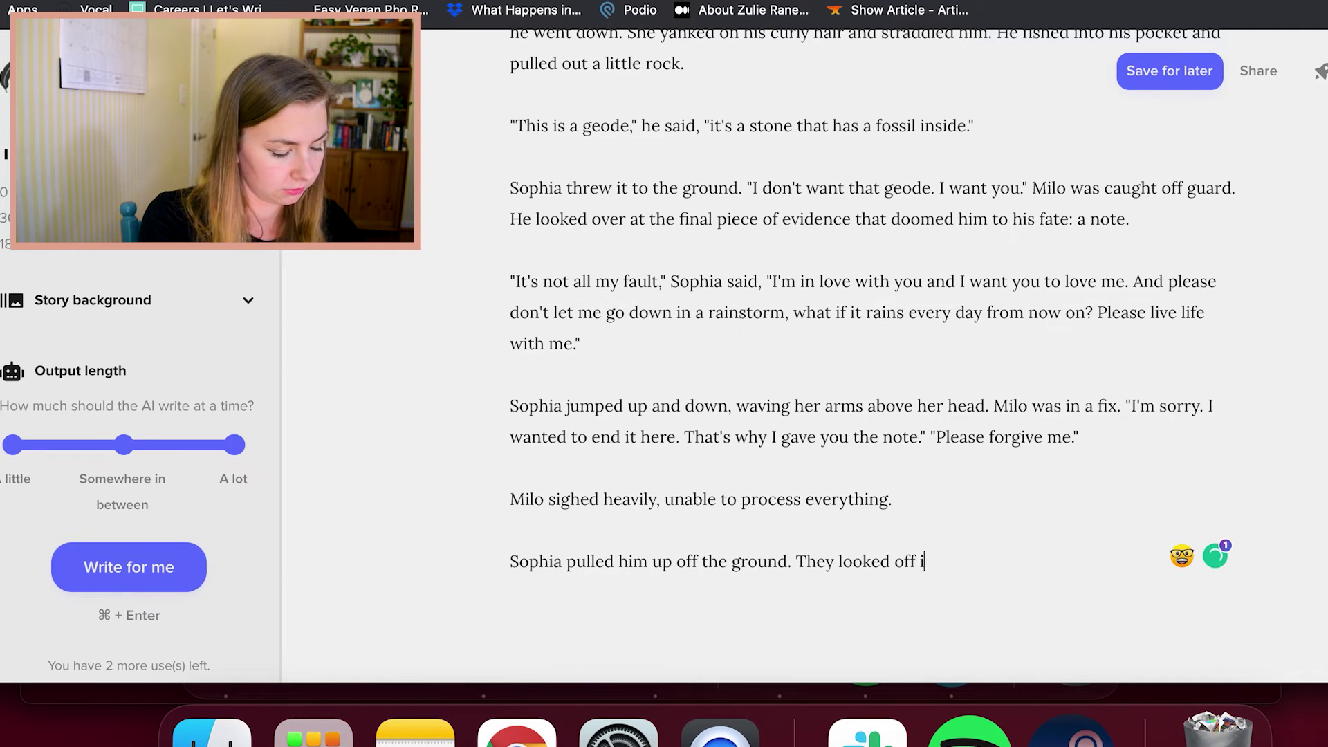
pyautogui.write('nto the dis')
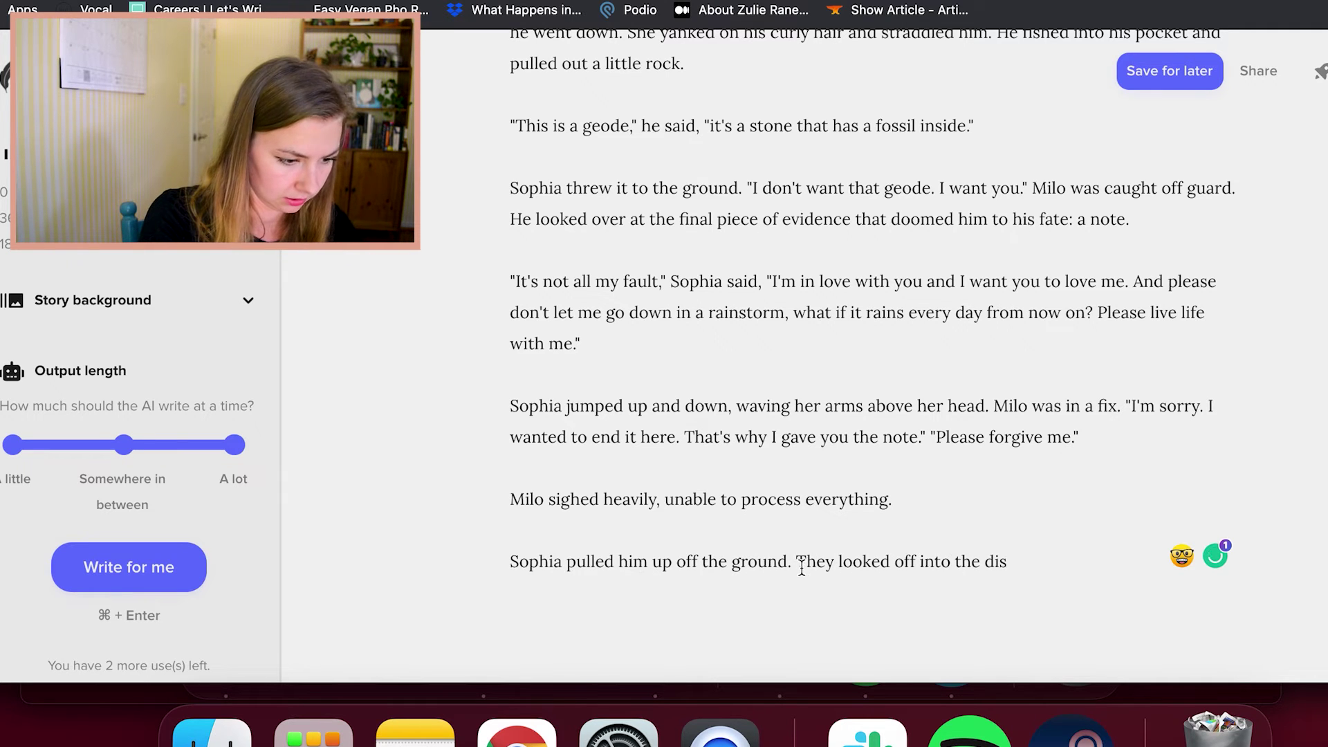
pyautogui.doubleClick(803, 567)
pyautogui.write('He')
pyautogui.click(989, 564)
pyautogui.write('tance before')
pyautogui.press('BackSpace')
pyautogui.write('re t')
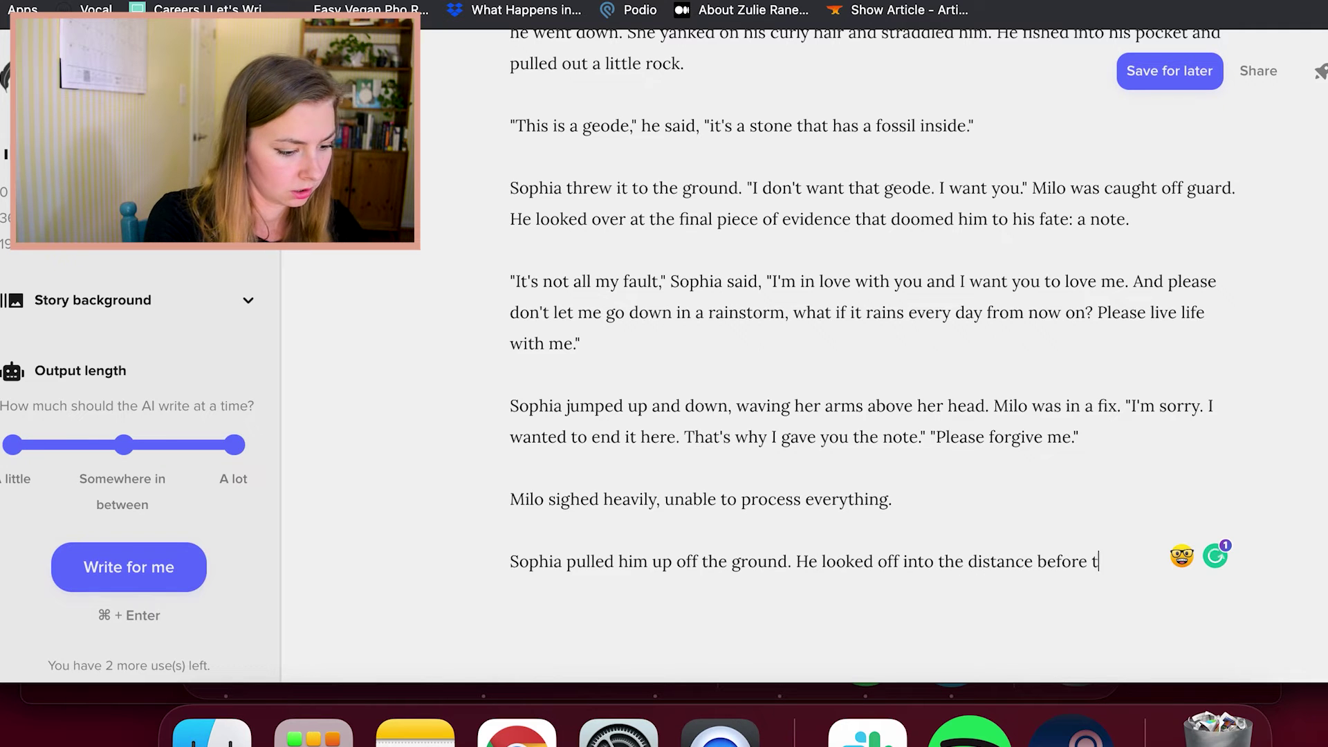
pyautogui.write('urning his face back to')
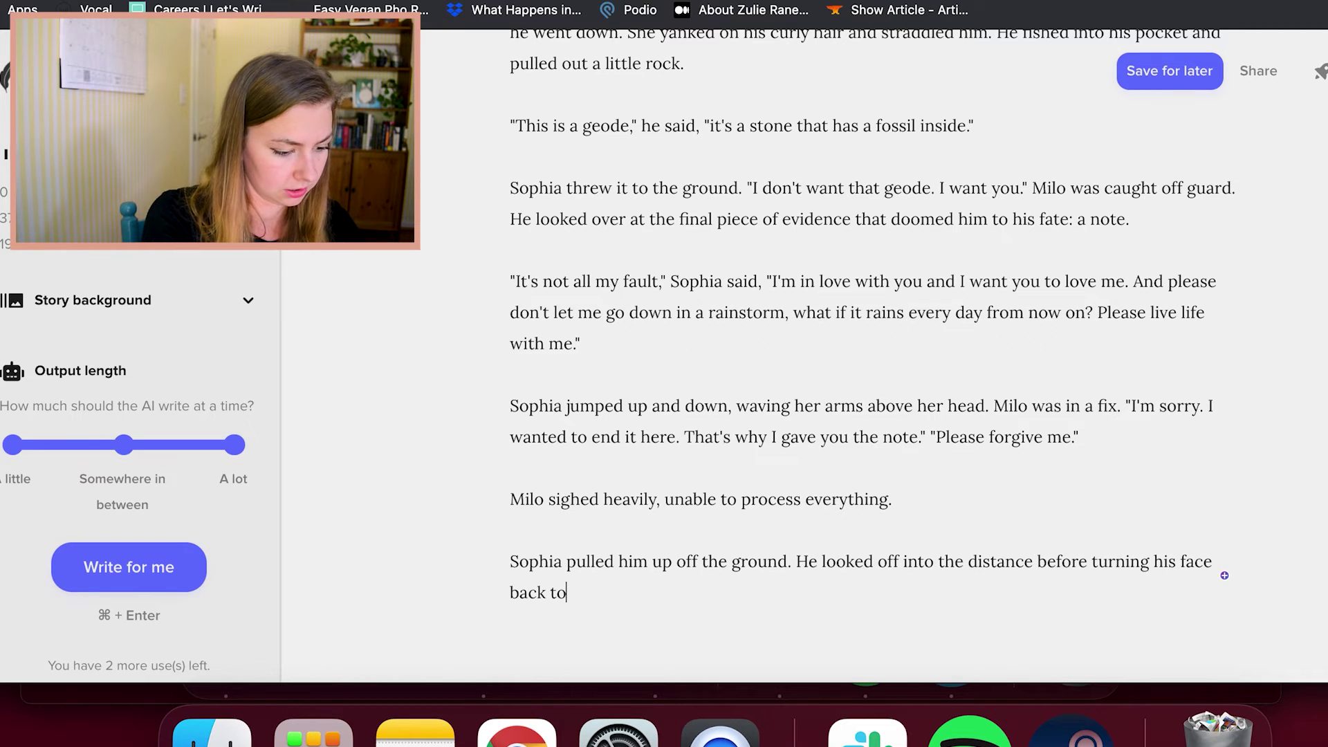
pyautogui.write(' hers. "If we can get through')
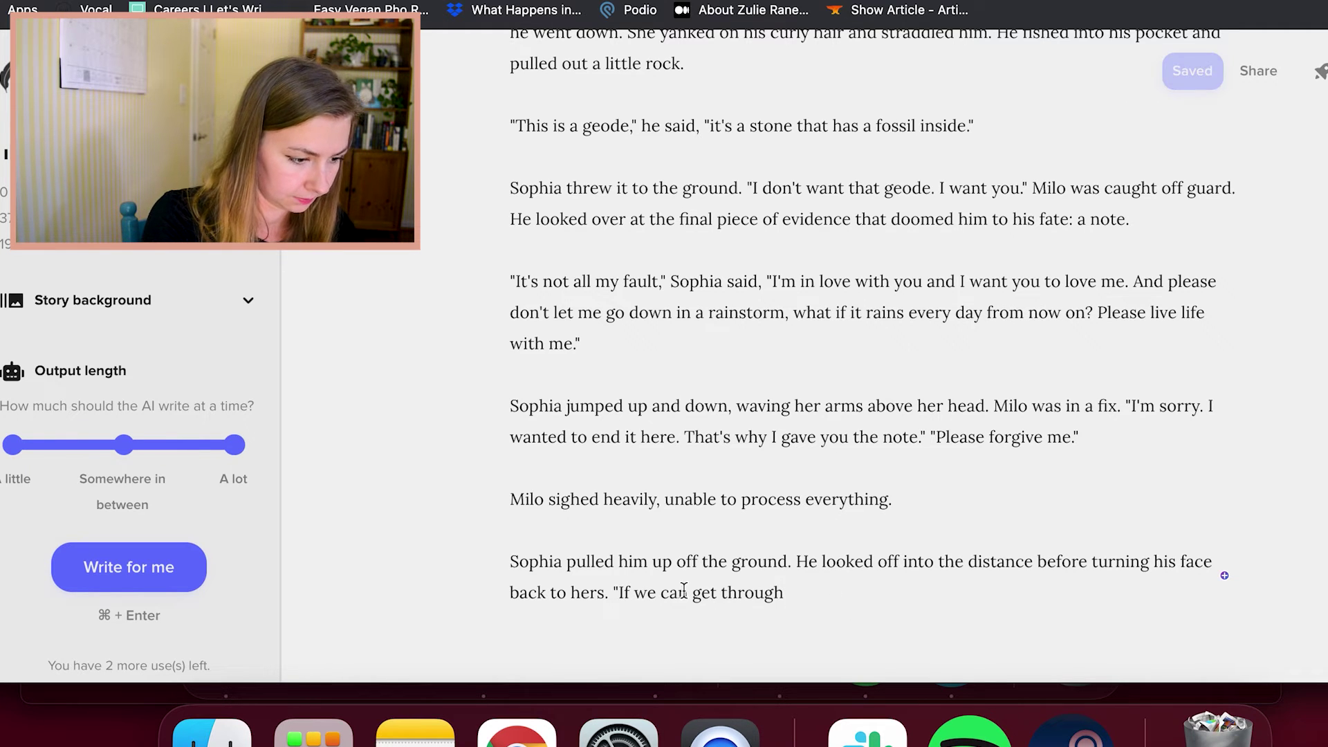
# Add Milo's line "I don't know if we can get through this," looking into her crystalline eyes
pyautogui.click(634, 592)
pyautogui.press('BackSpace')
pyautogui.press('BackSpace')
pyautogui.write('don;t know')
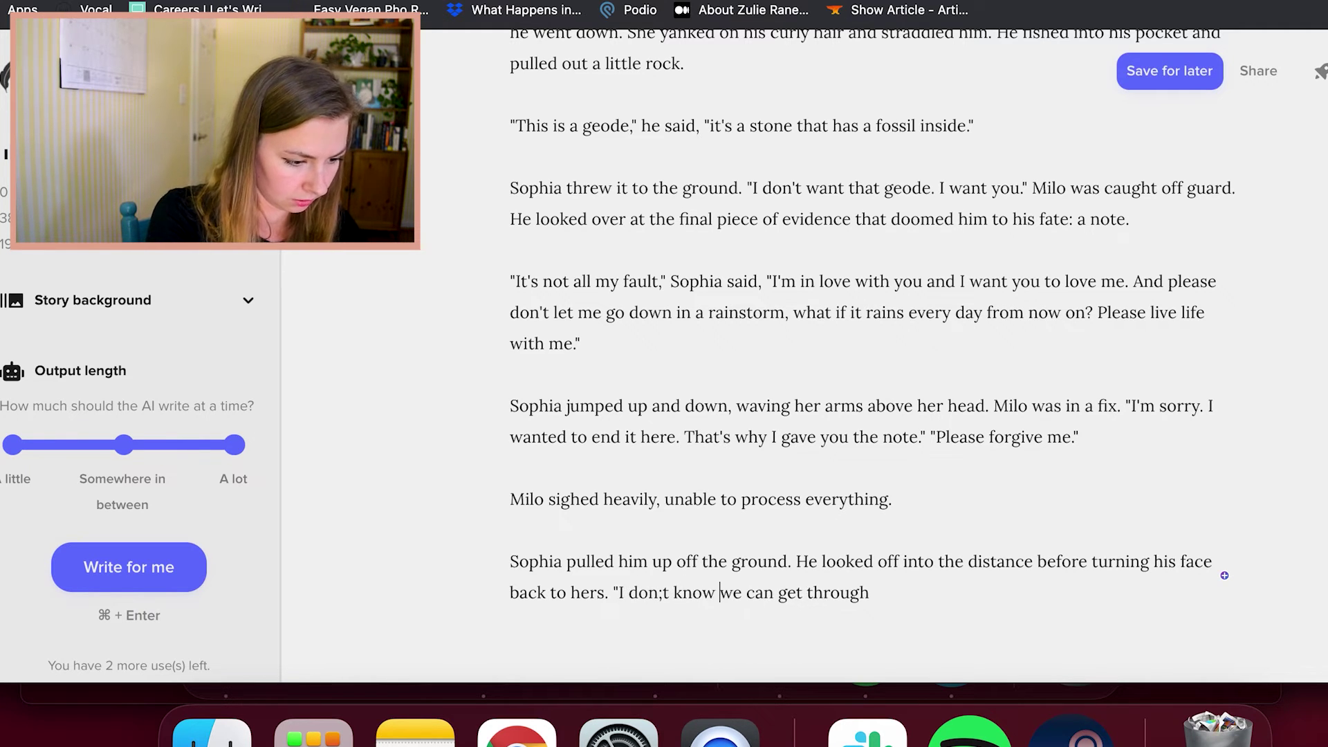
pyautogui.press('BackSpace')
pyautogui.press('BackSpace')
pyautogui.press('BackSpace')
pyautogui.press('BackSpace')
pyautogui.press('BackSpace')
pyautogui.press('BackSpace')
pyautogui.press('BackSpace')
pyautogui.write("'t know if")
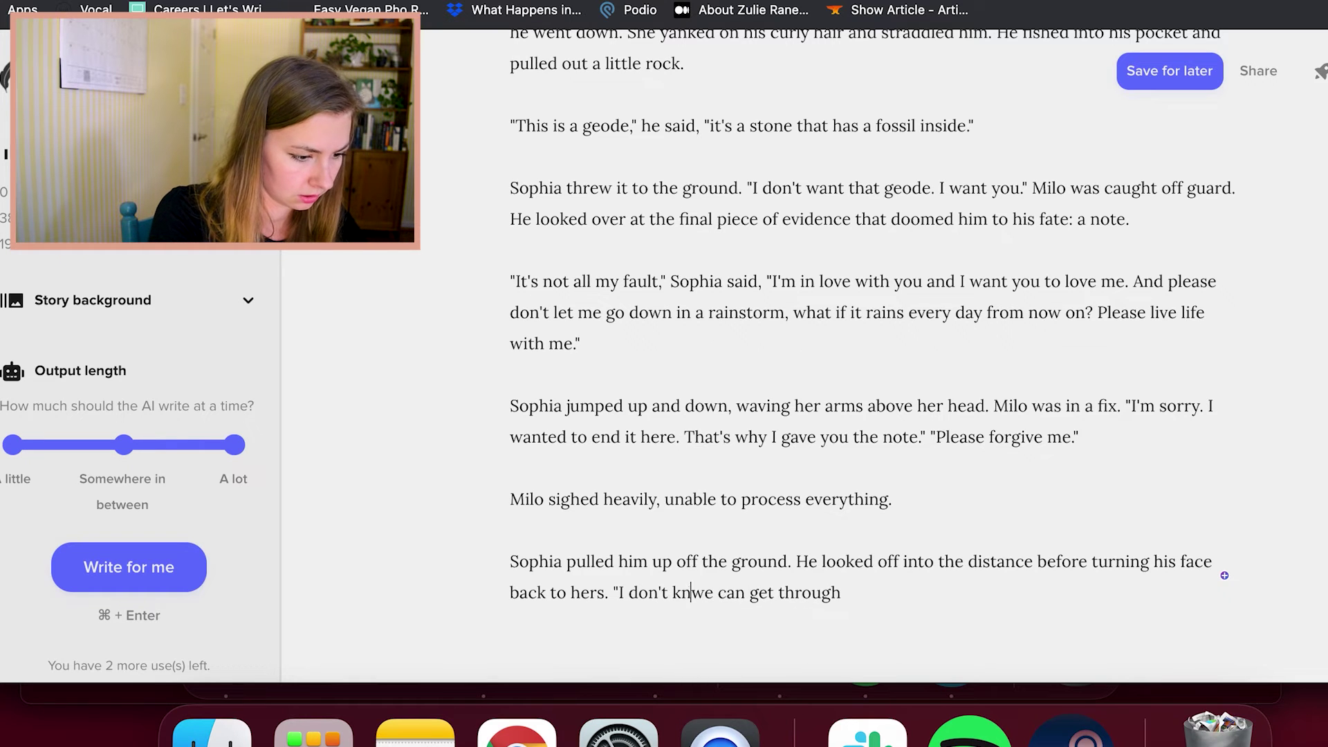
pyautogui.click(930, 599)
pyautogui.write('this,')
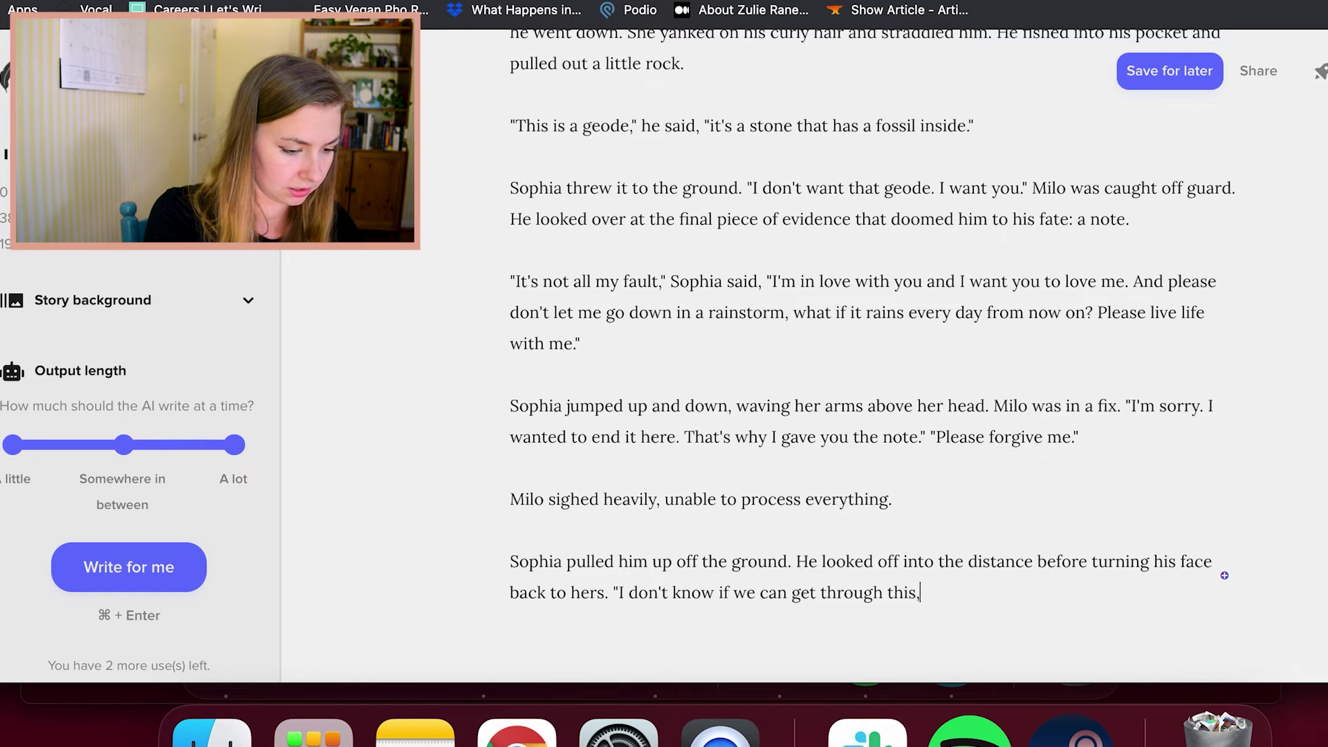
pyautogui.write('" he said, lo')
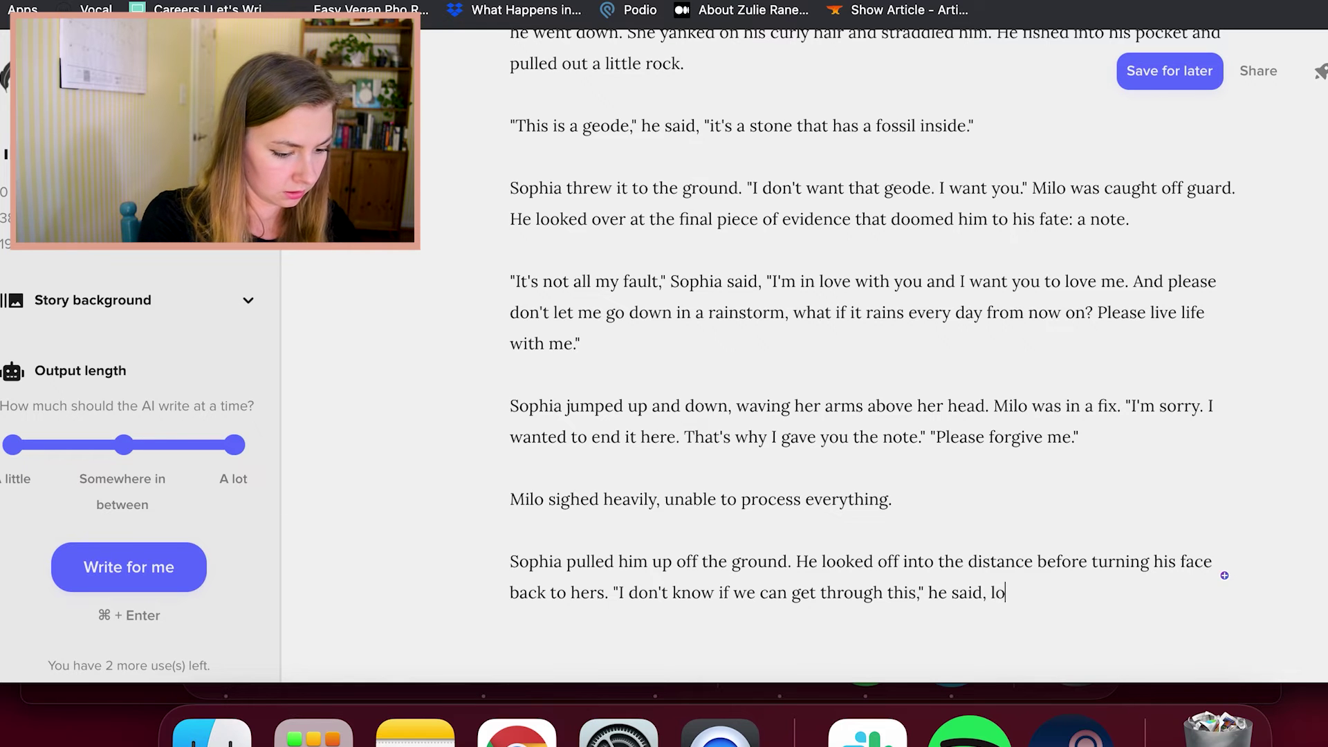
pyautogui.write('oking right into he')
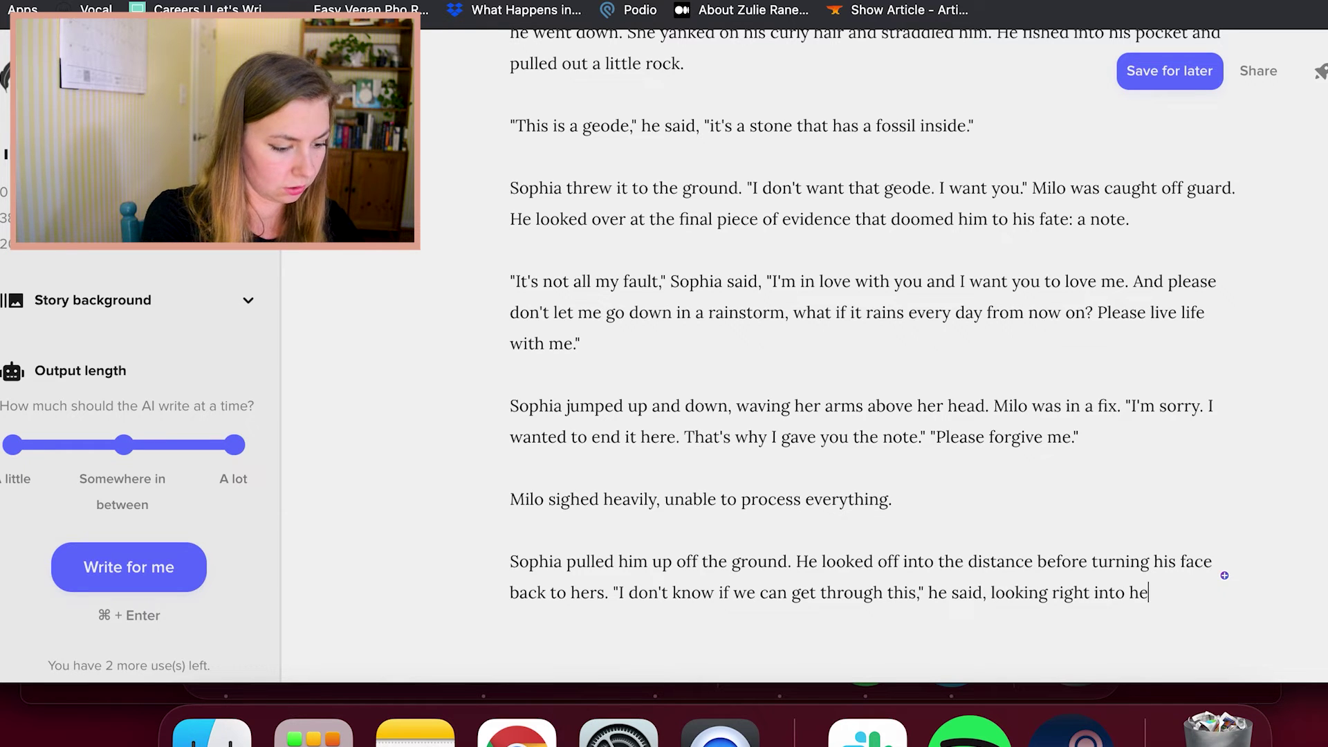
pyautogui.write('r crystalline eyes.')
pyautogui.press('Return')
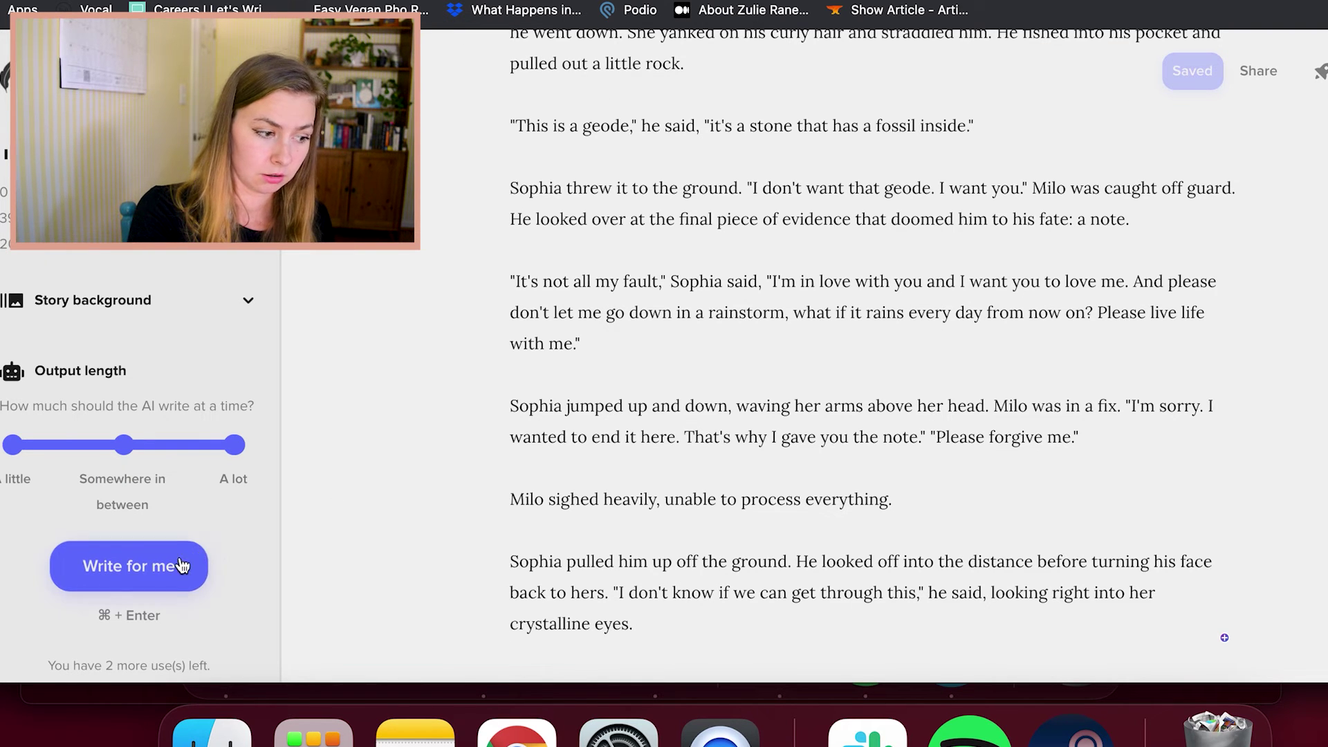
# Generate the AI continuation with Sophia's happy-ending speech and the Prince Charming line
pyautogui.click(168, 560)
pyautogui.scroll(-3, 515, 479)
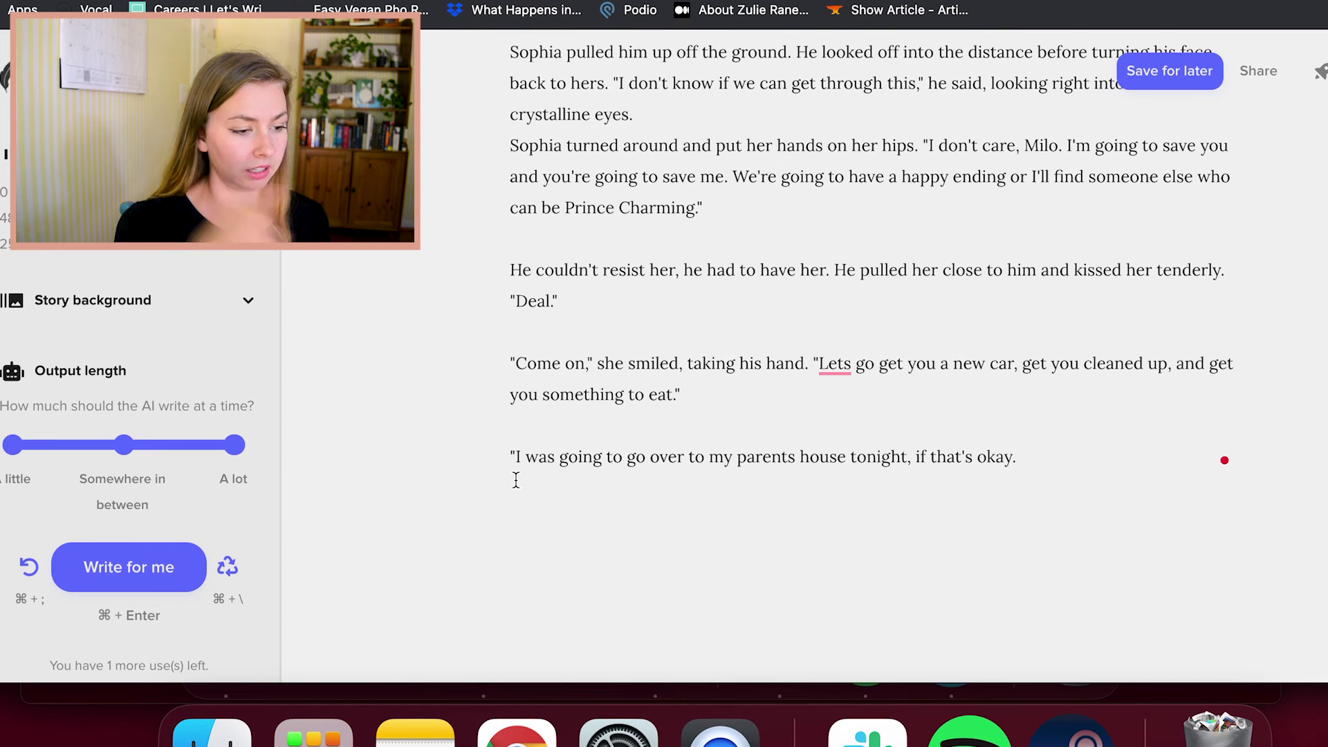
pyautogui.scroll(6, 596, 465)
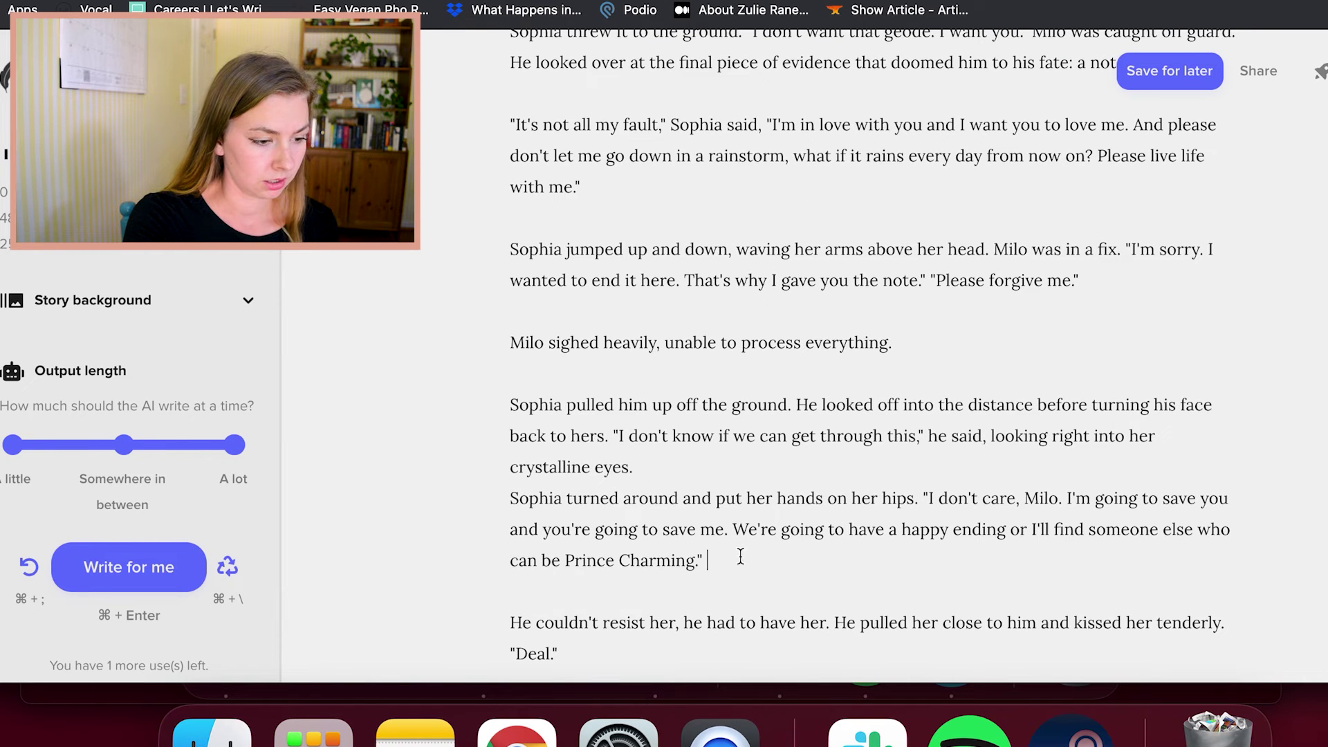
pyautogui.click(718, 470)
pyautogui.click(855, 545)
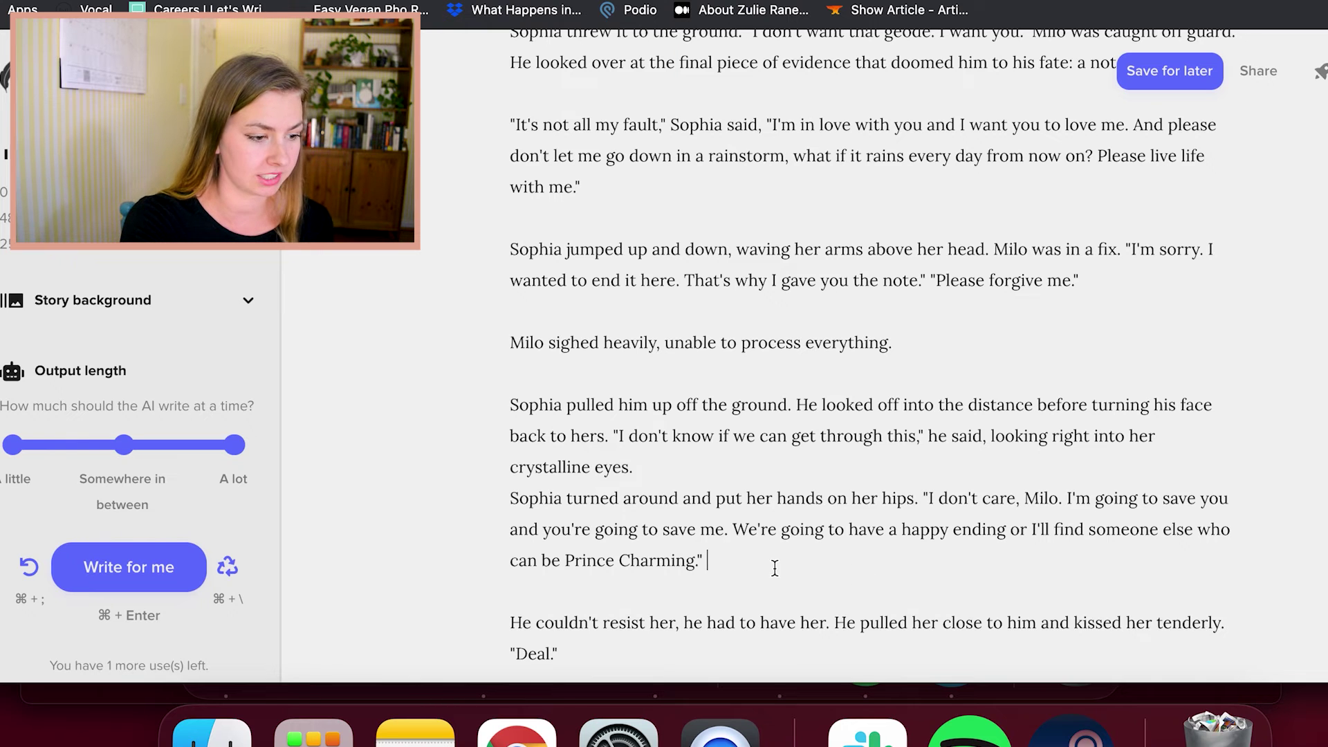
pyautogui.click(774, 491)
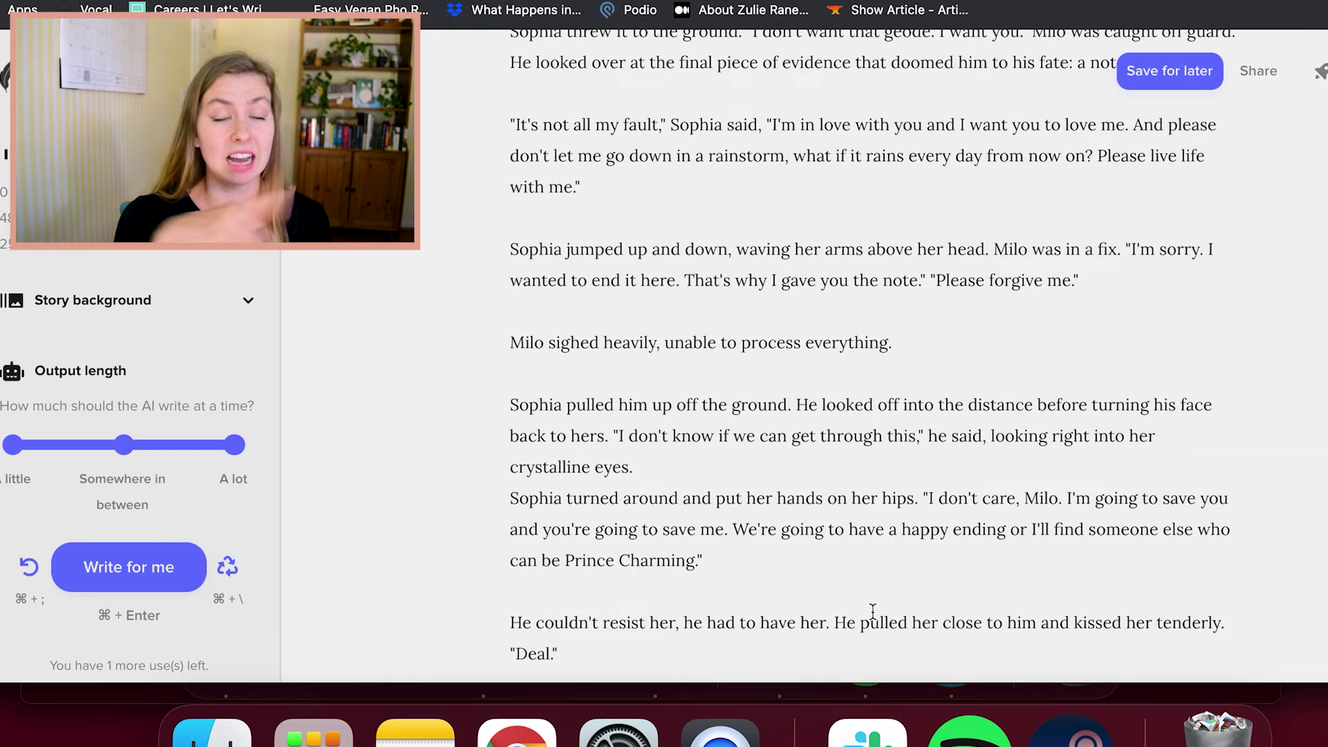
# Read on through the kiss, "Deal," and the line about visiting parents tonight
pyautogui.scroll(-2, 870, 610)
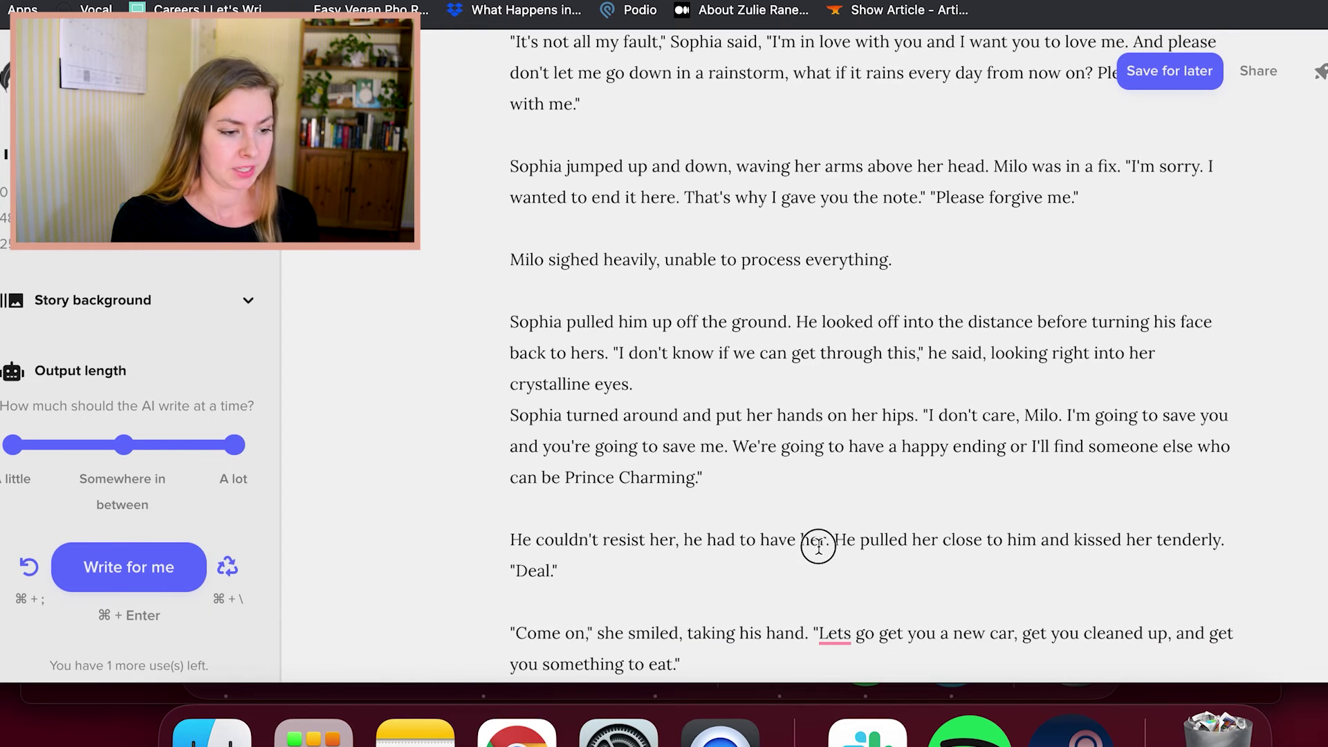
pyautogui.click(821, 571)
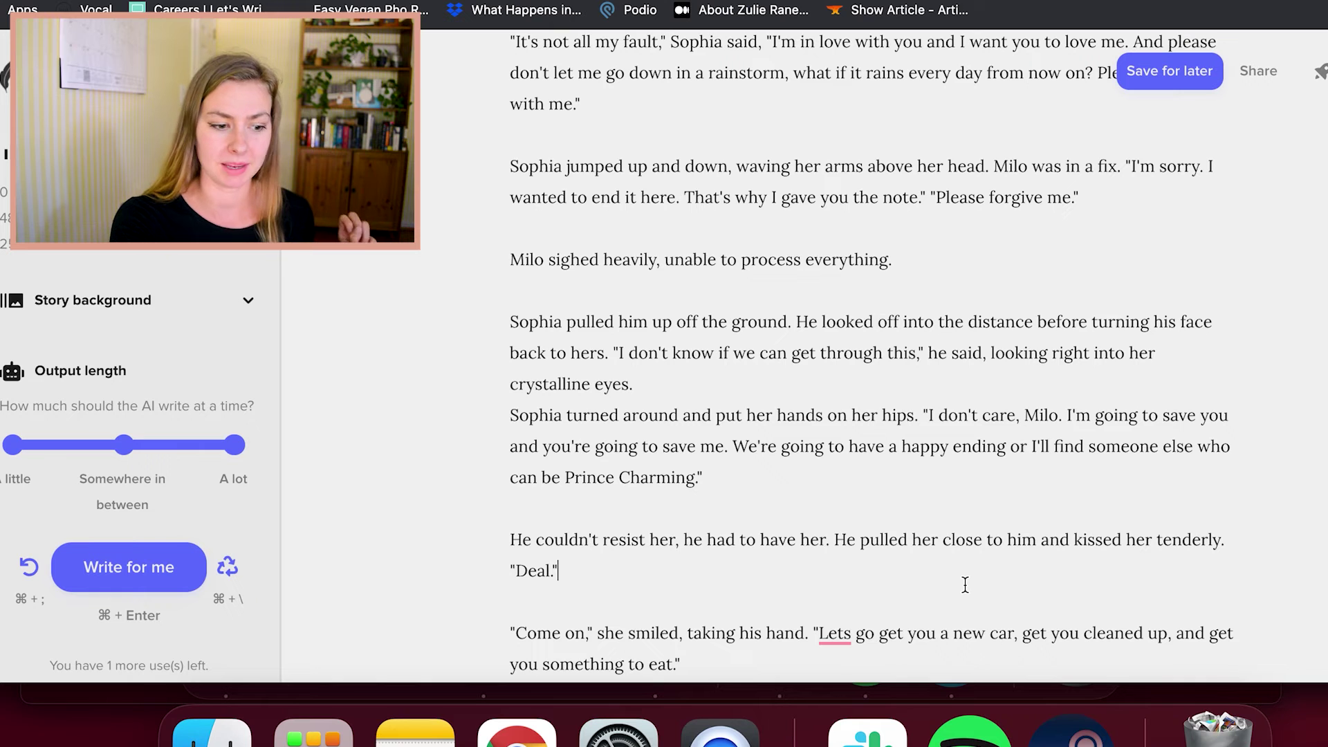
pyautogui.scroll(-2, 963, 583)
pyautogui.click(902, 570)
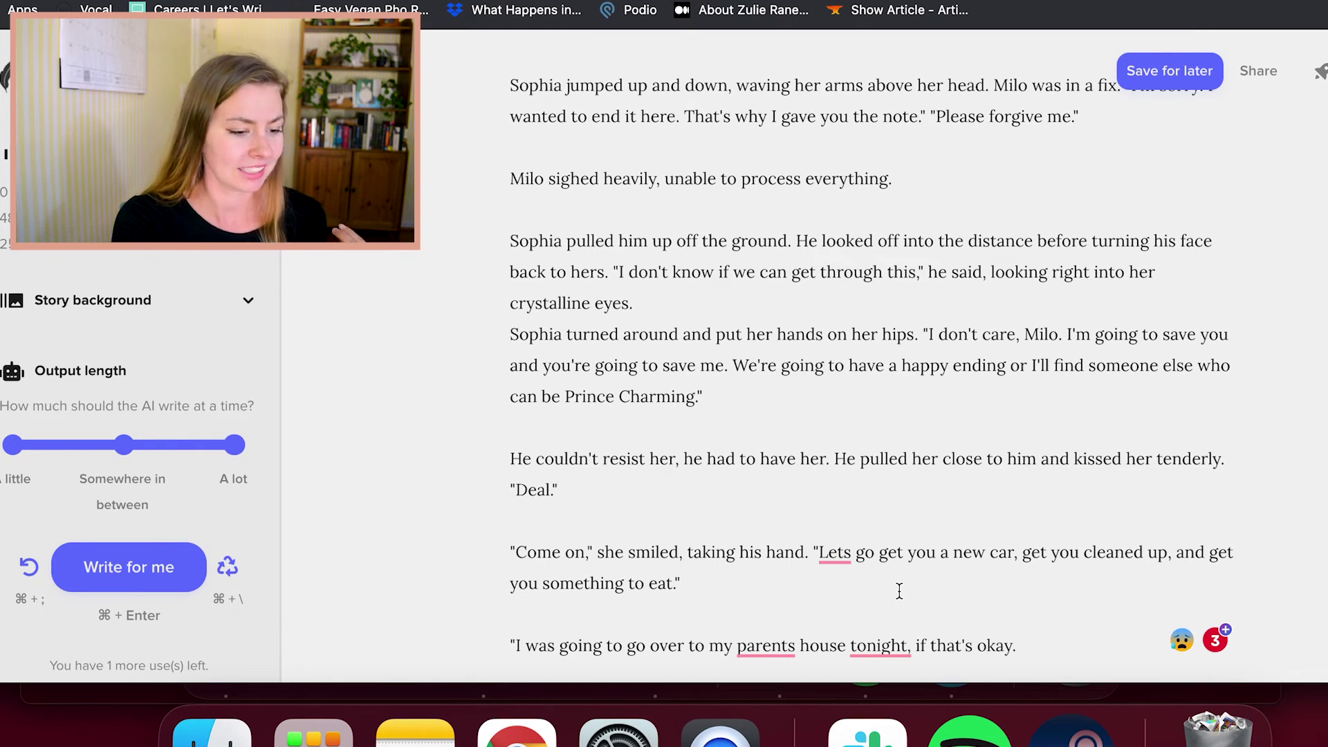
pyautogui.scroll(-1, 894, 570)
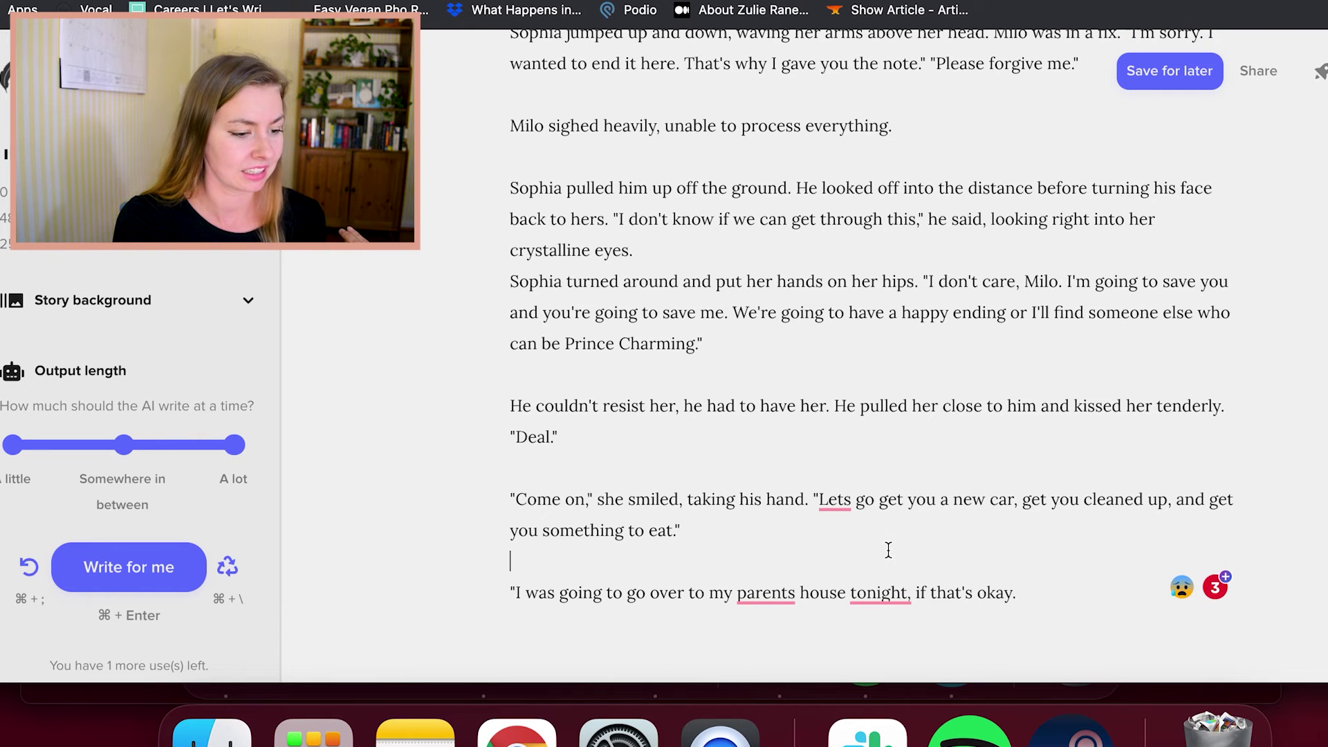
pyautogui.press('Left')
pyautogui.scroll(-1, 912, 599)
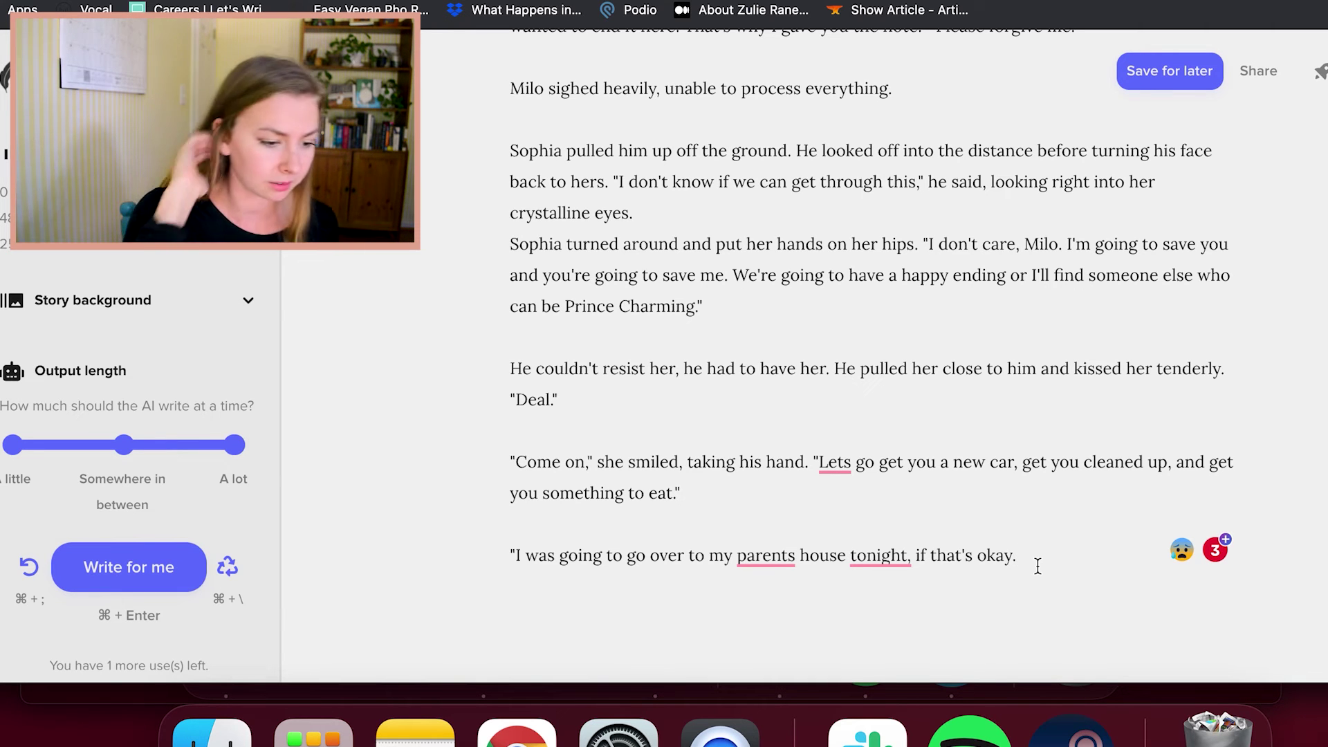
# Close the parents quote, then add Sophia's smirking reply and Milo's blushing "I'm ready if you are, Sophia."
pyautogui.write('"')
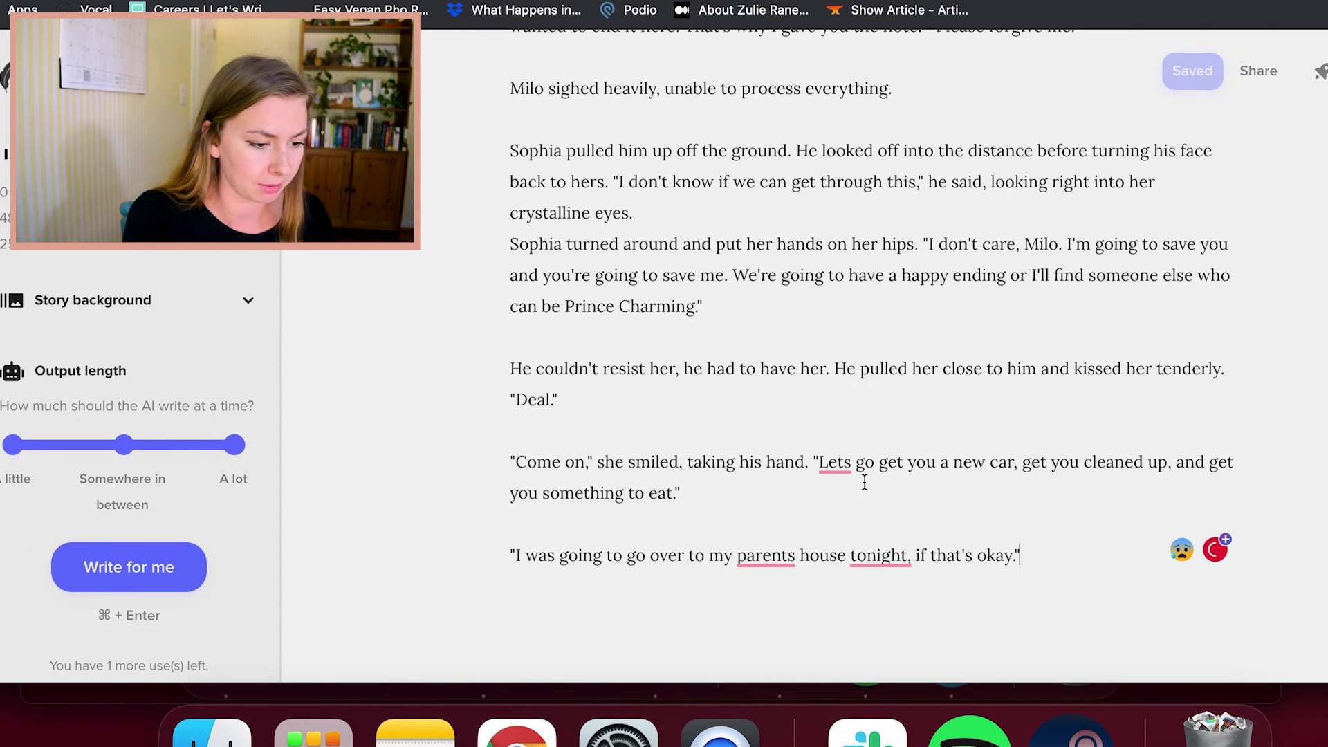
pyautogui.scroll(-2, 894, 495)
pyautogui.press('Return')
pyautogui.press('Return')
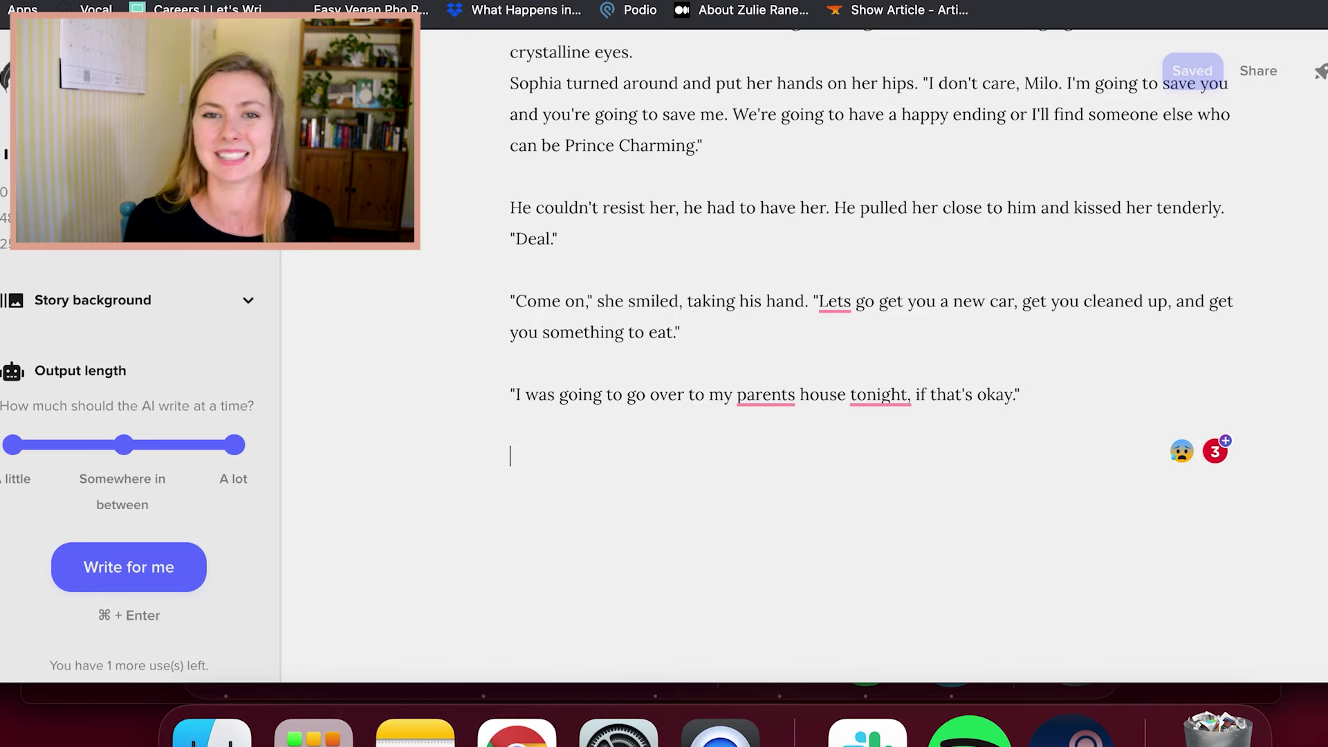
pyautogui.write('She smirked at him. "We can get down to business there, too, as long')
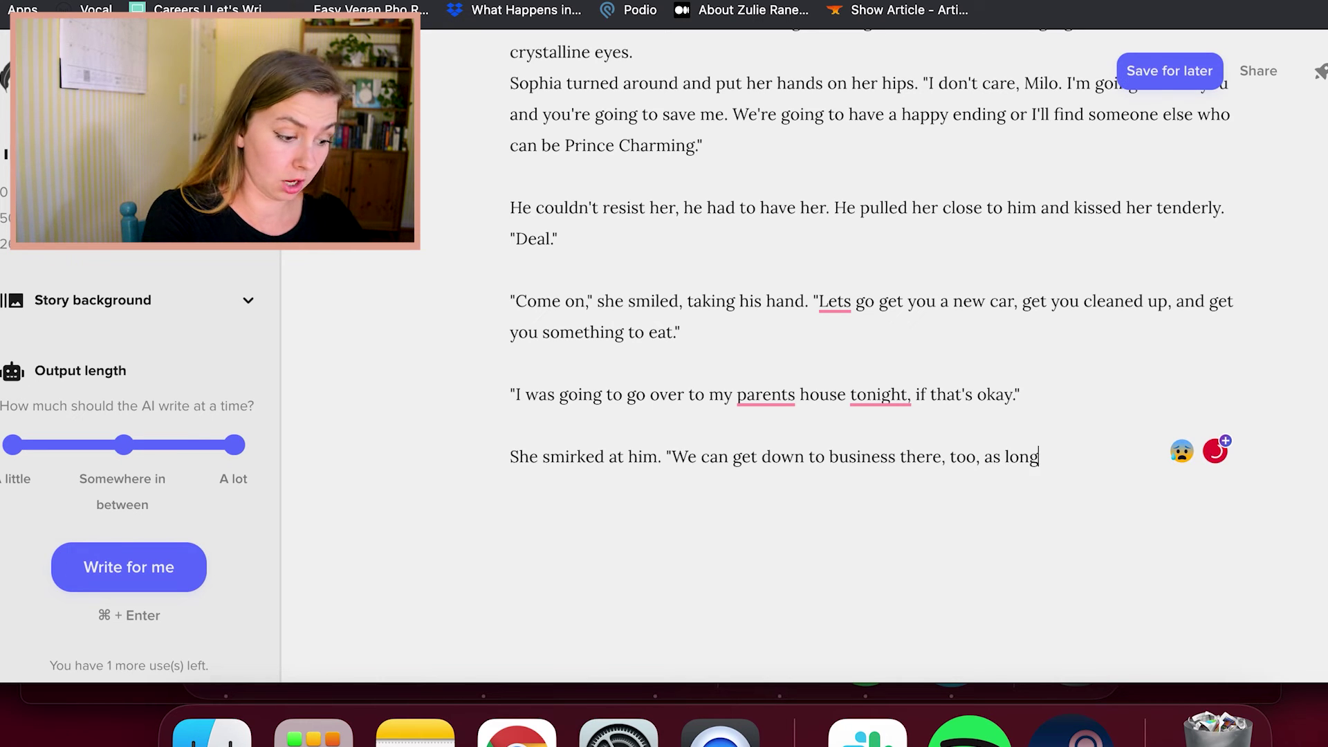
pyautogui.write(" as we're")
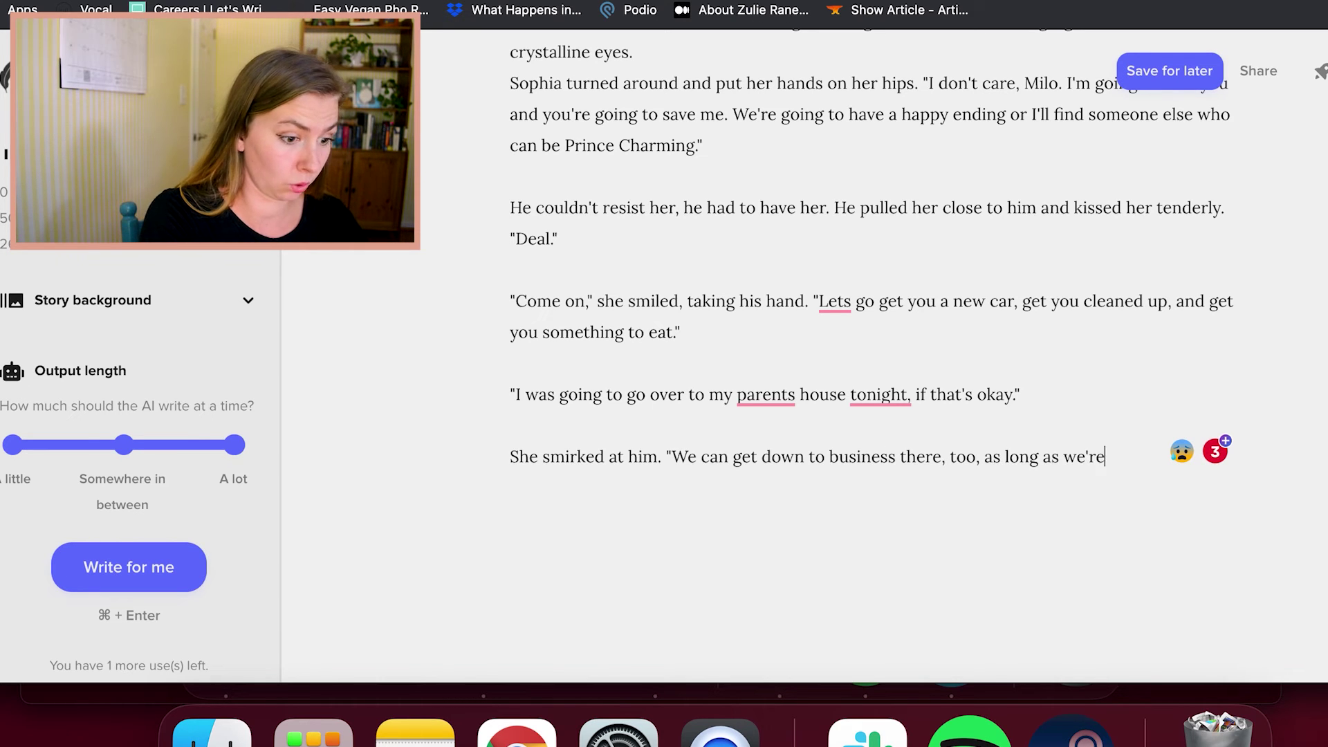
pyautogui.write(' quiet. If you')
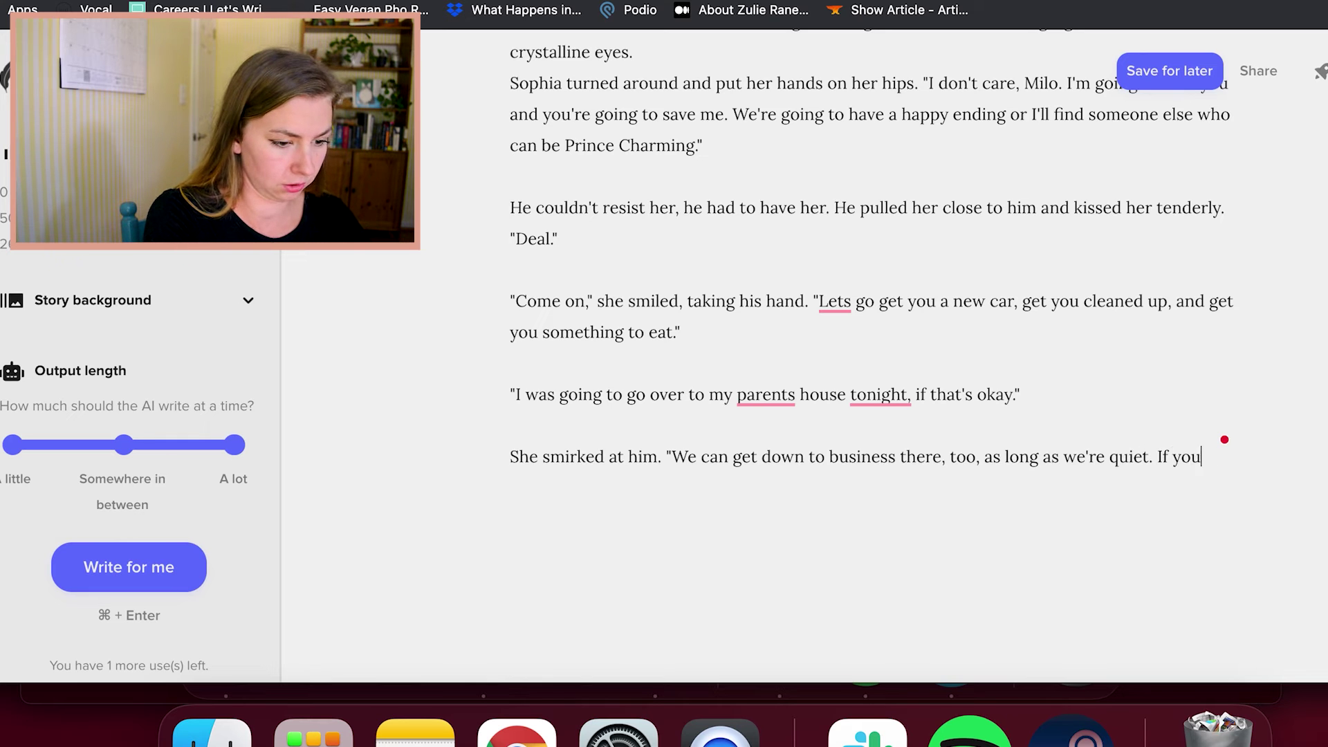
pyautogui.write(' know what I mean.')
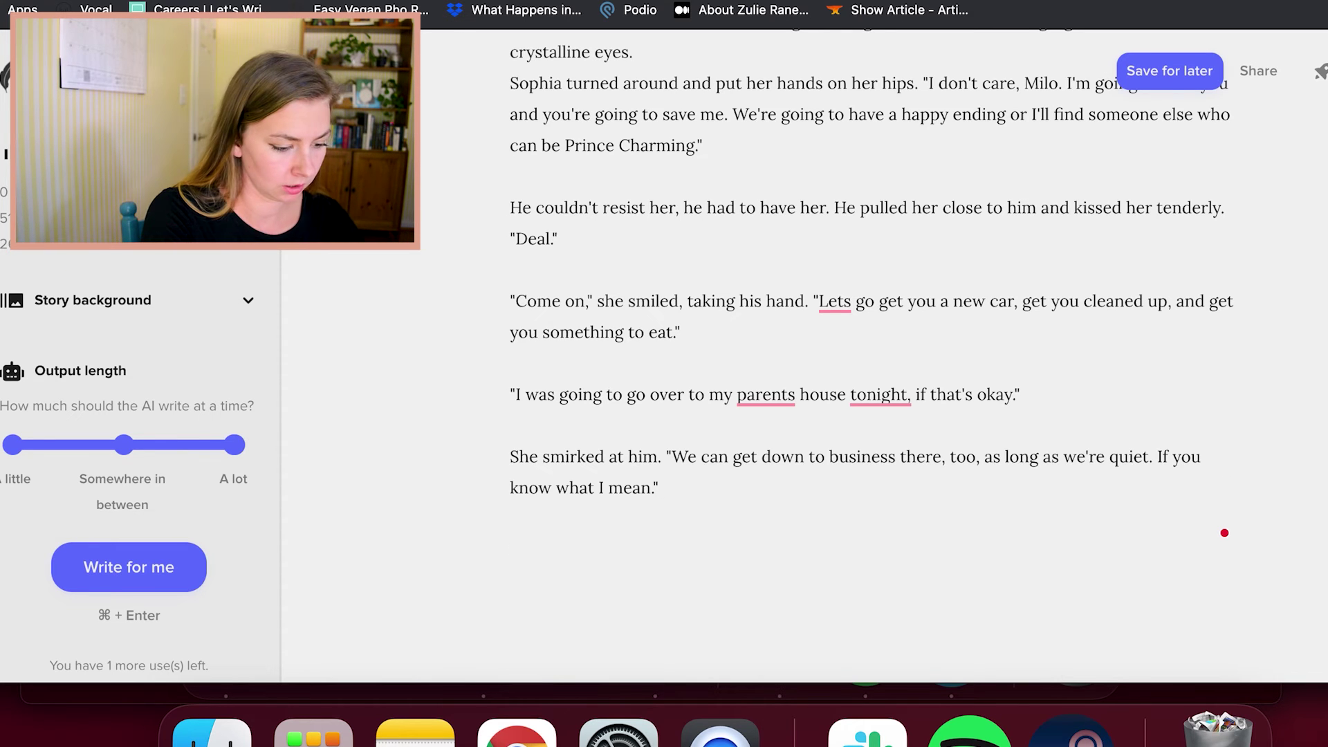
pyautogui.write('he could tell he did ')
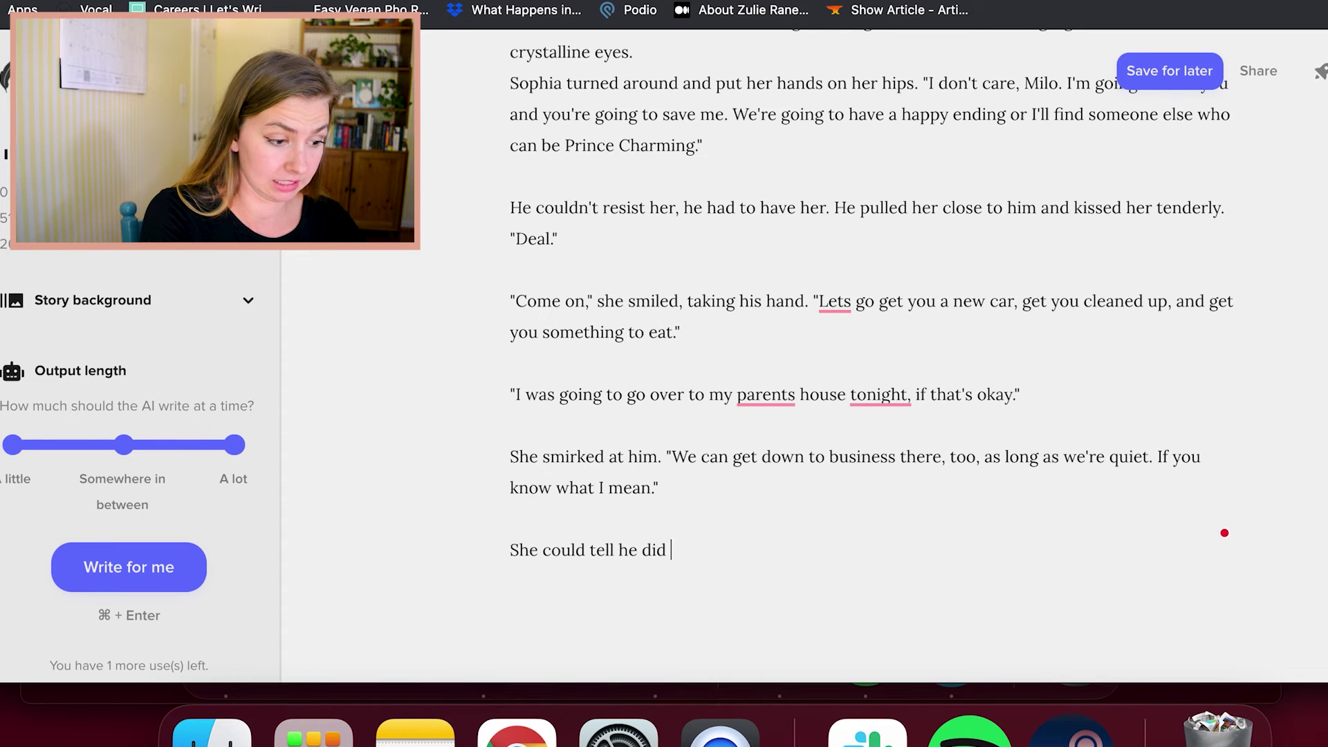
pyautogui.write('know whatsshe meant becaus')
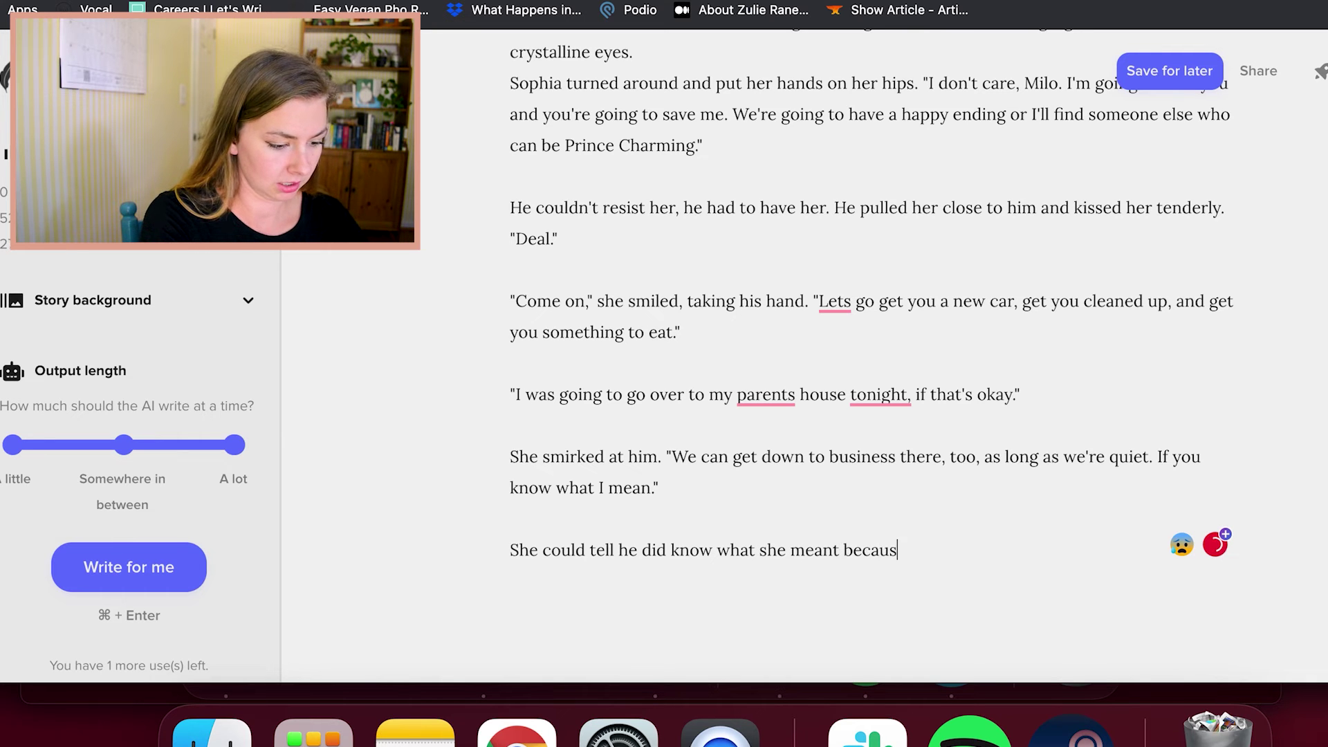
pyautogui.write('e he blushed like')
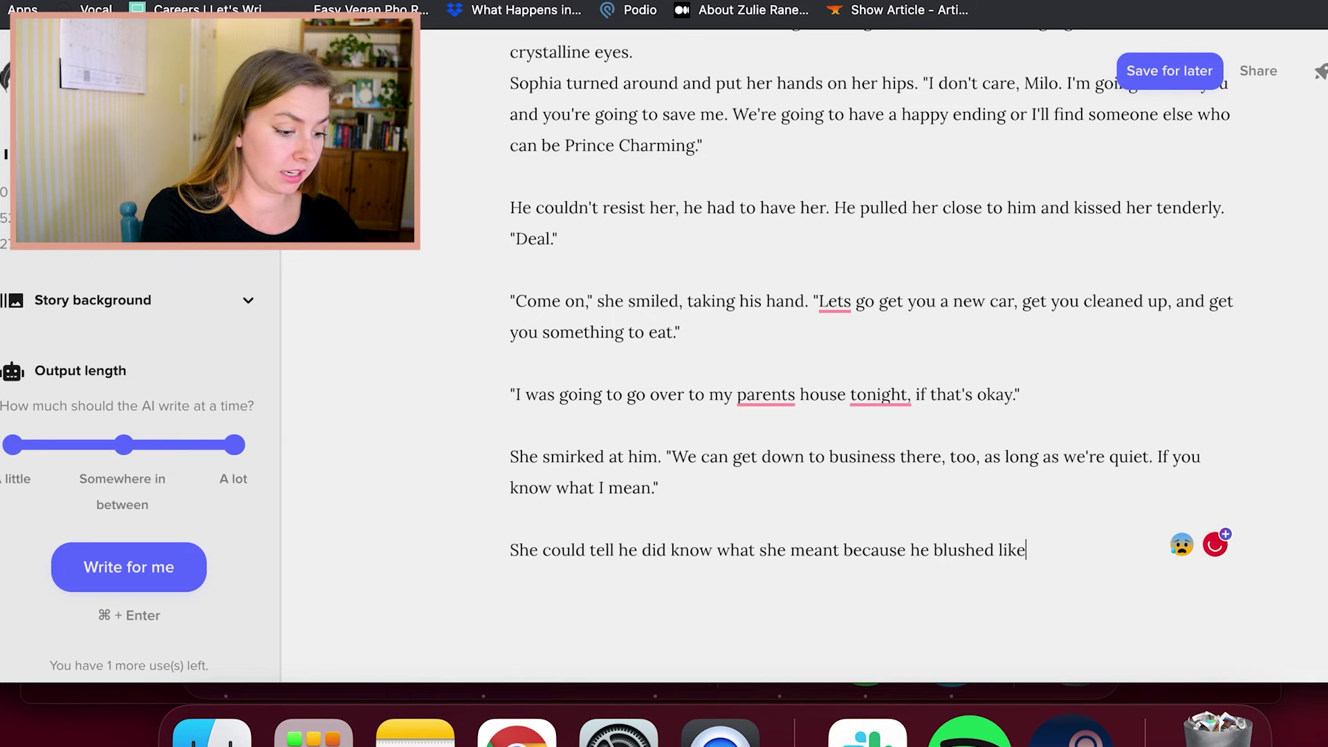
pyautogui.write(' a tomato. "I\'m rea')
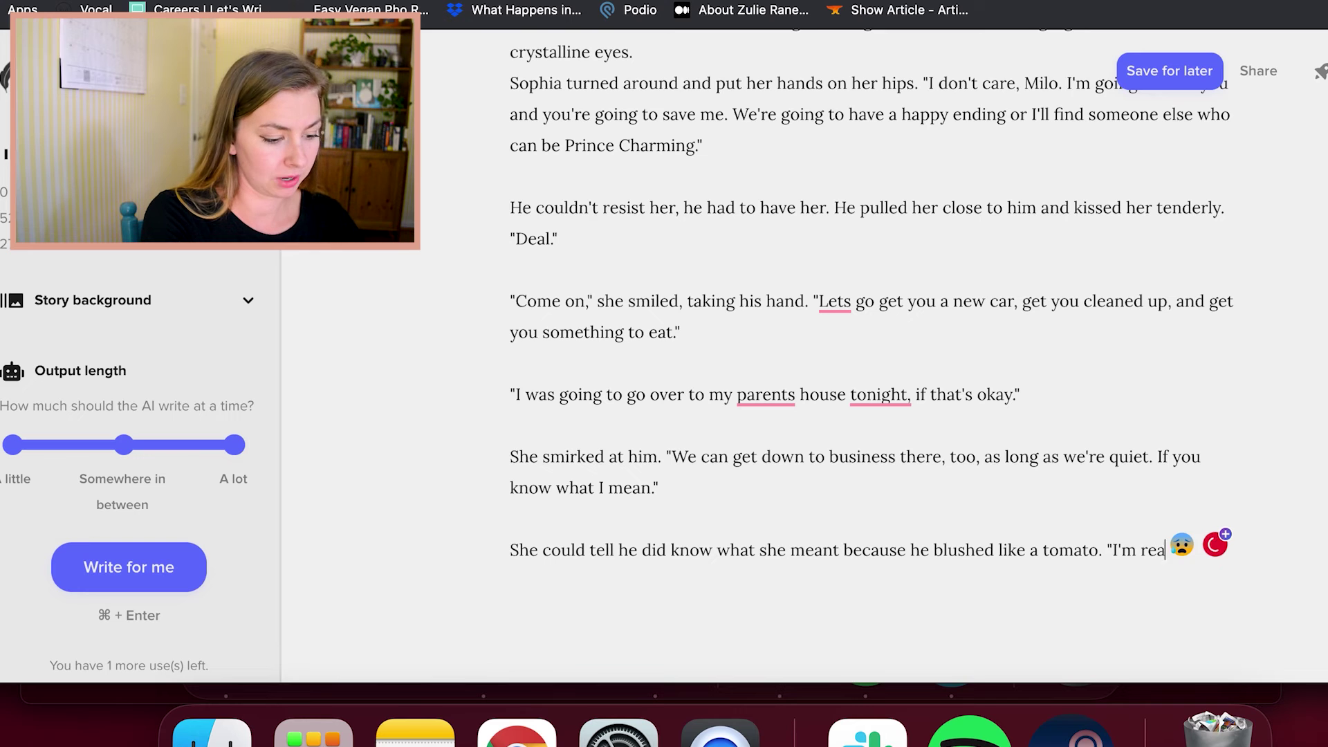
pyautogui.write('dy if you are,')
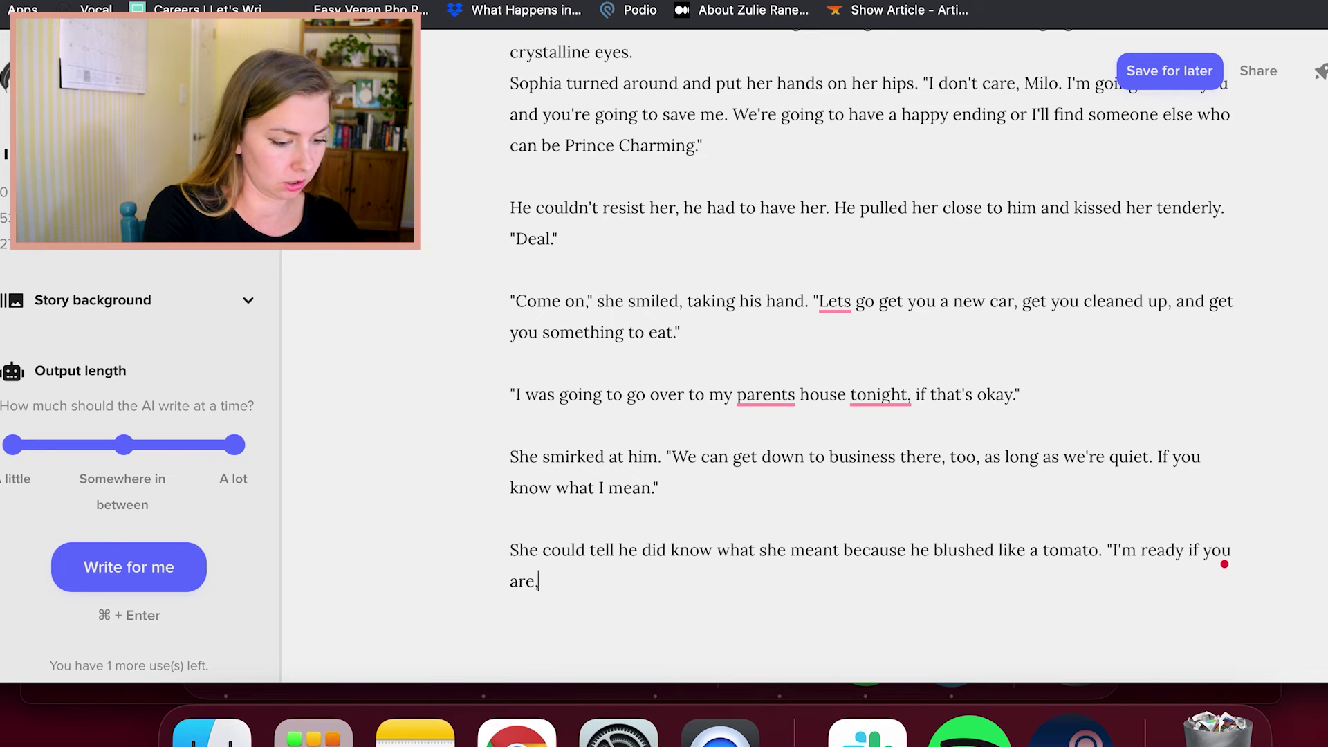
pyautogui.write(' Sophia," he said with hun')
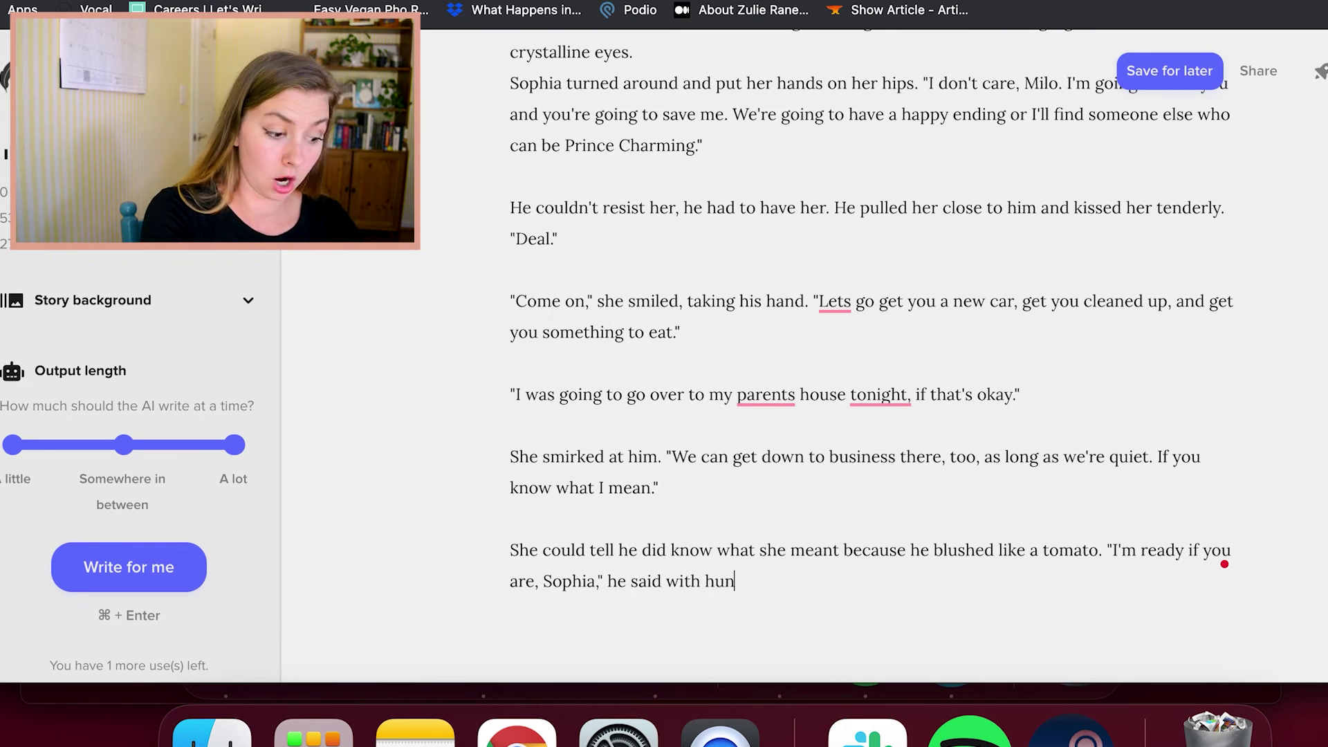
pyautogui.write('ger. They')
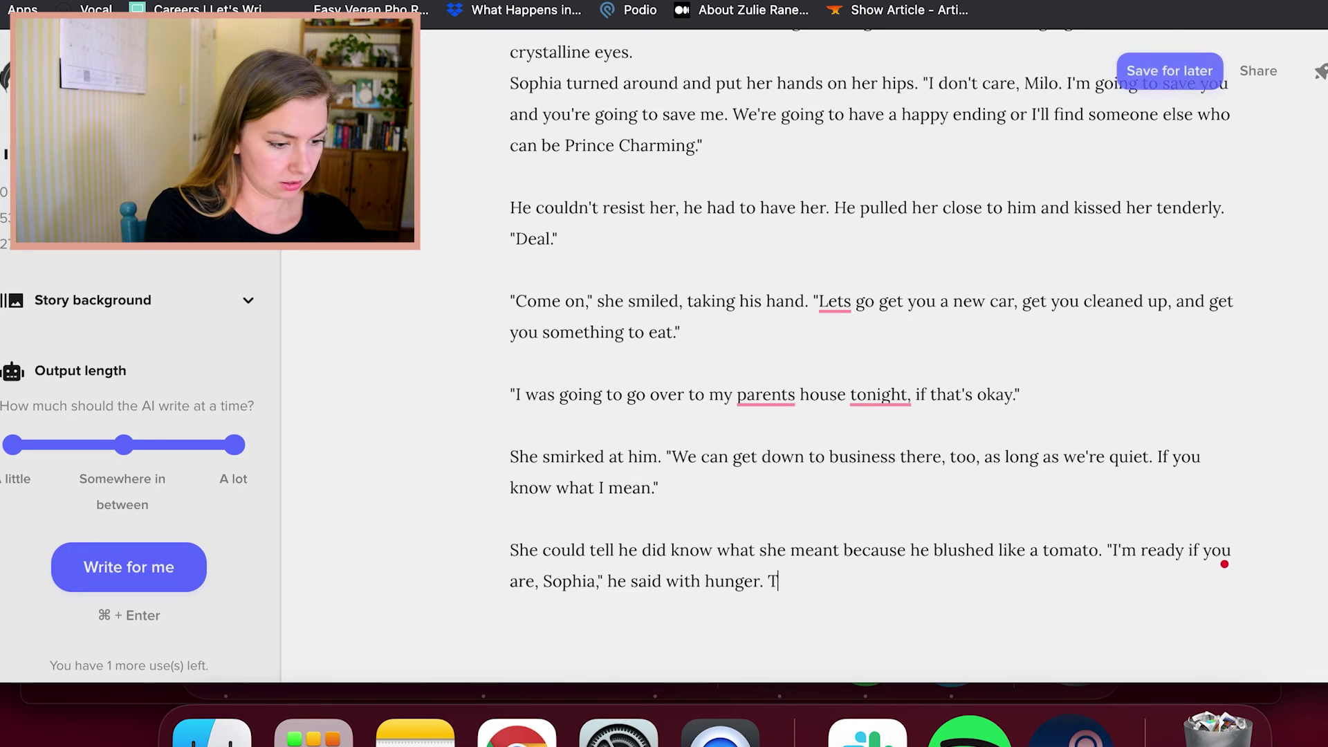
# Generate the car-ride ending "And she didn't want to get away." and dismiss the rating popup
pyautogui.click(141, 578)
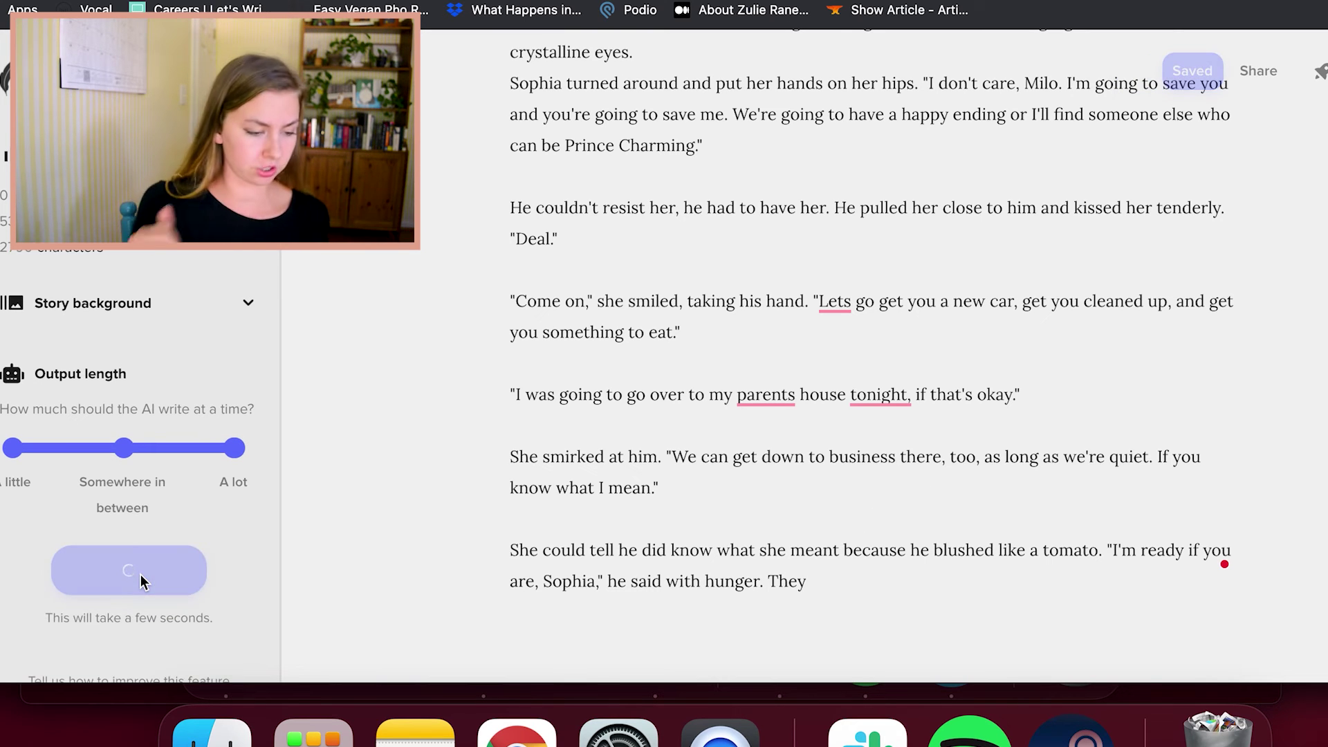
pyautogui.scroll(-4, 637, 595)
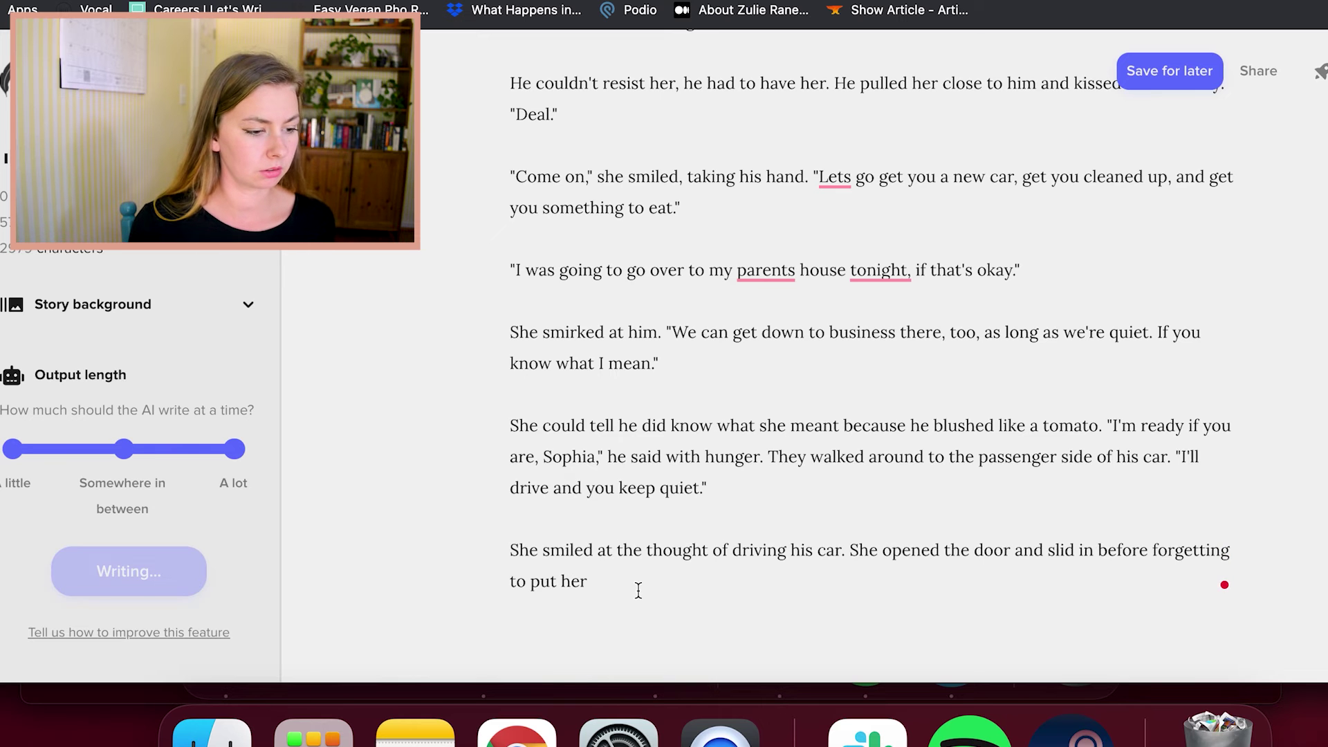
pyautogui.scroll(4, 637, 591)
pyautogui.scroll(1, 637, 591)
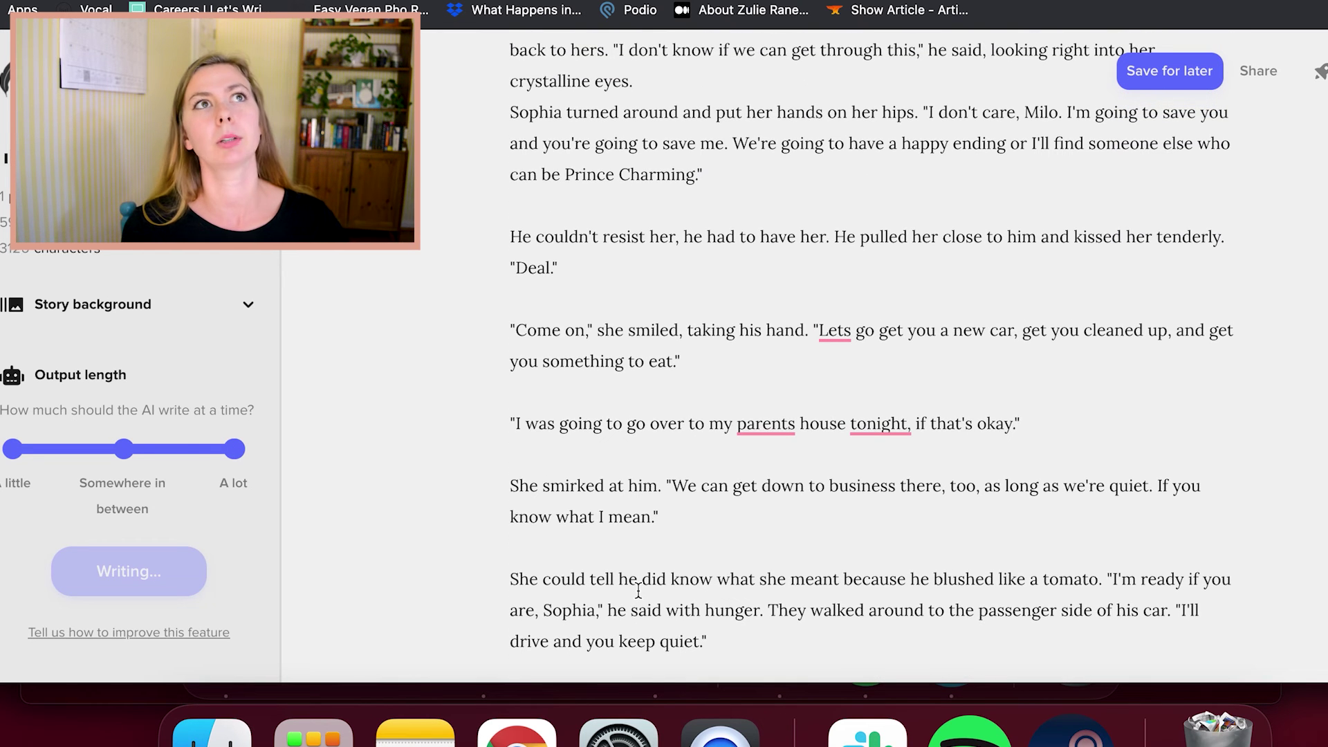
pyautogui.scroll(-1, 637, 590)
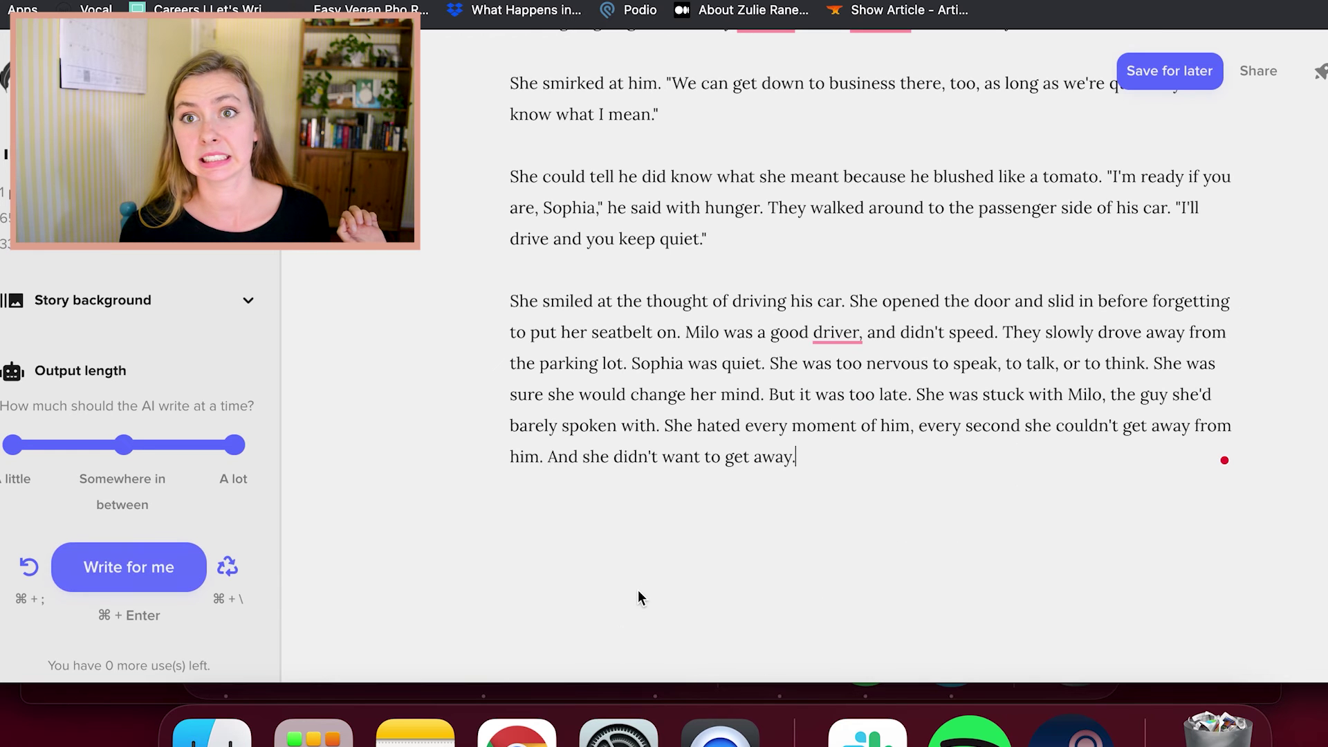
pyautogui.scroll(3, 637, 590)
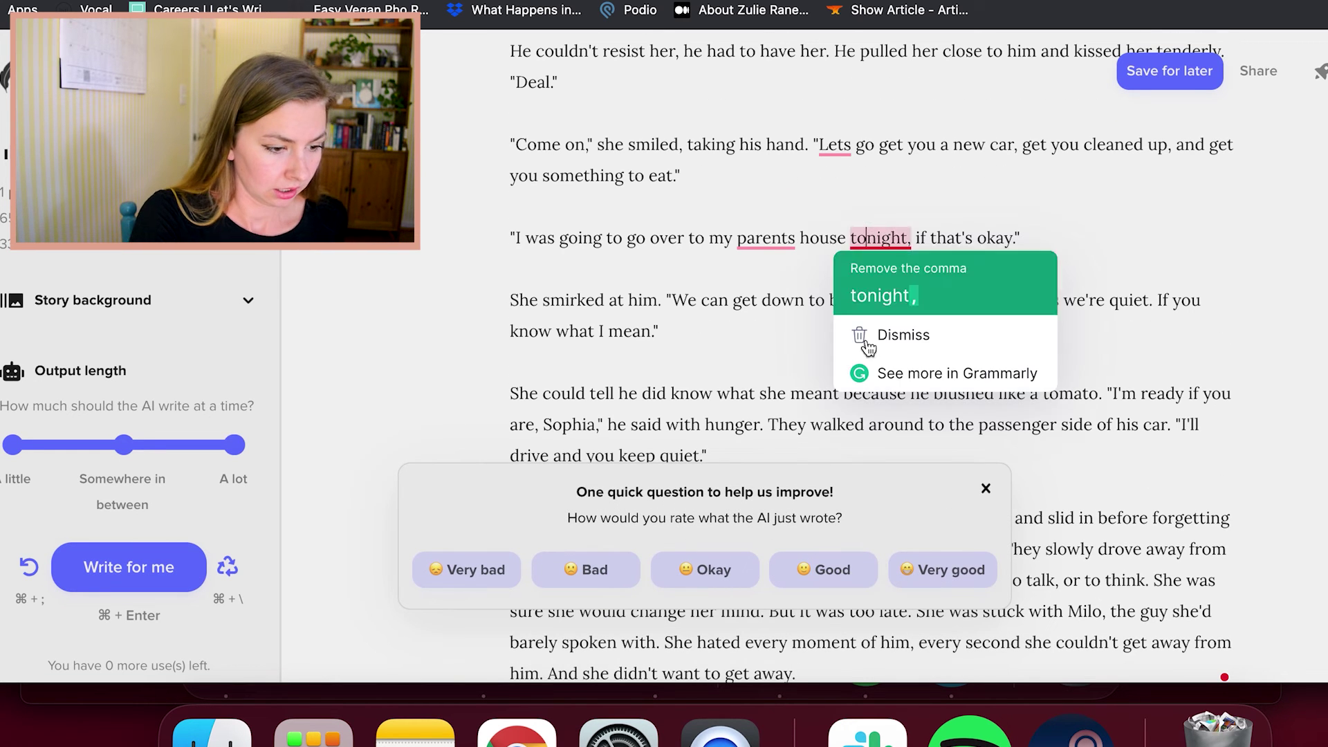
pyautogui.click(989, 493)
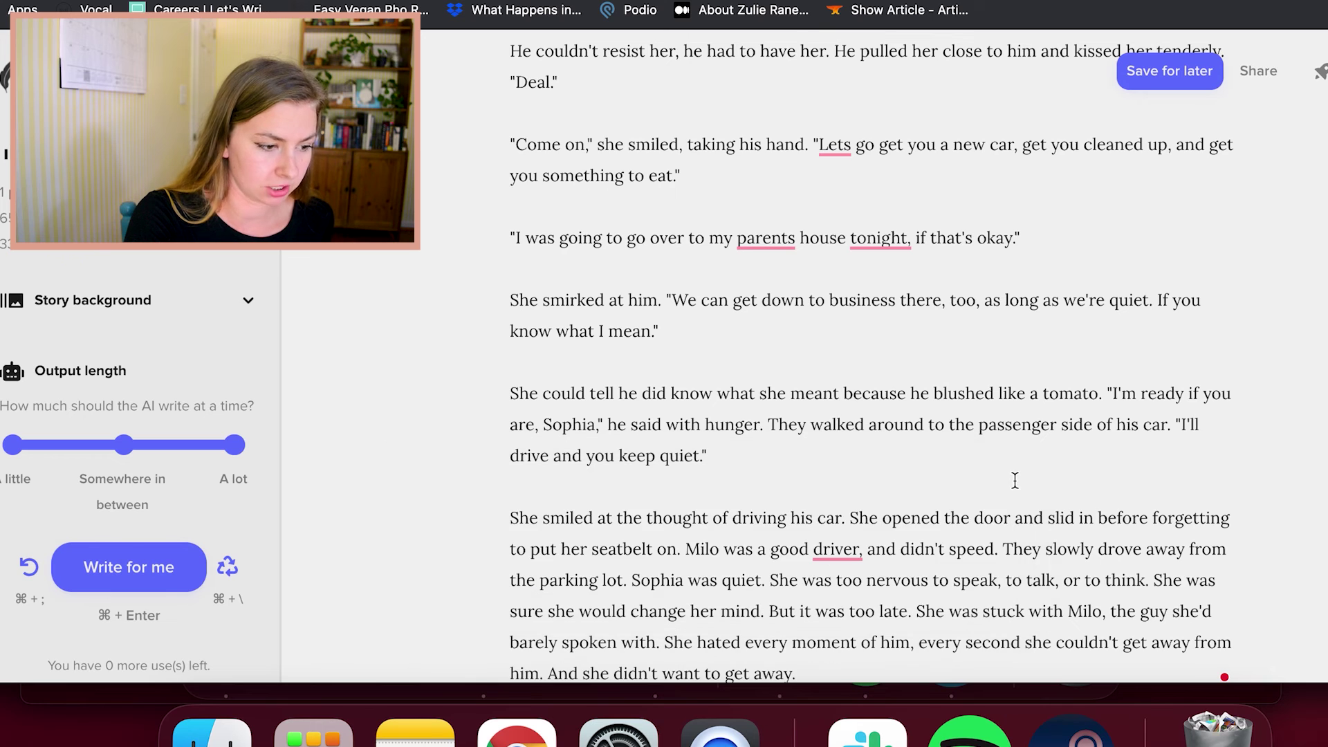
pyautogui.scroll(-2, 899, 429)
pyautogui.click(867, 380)
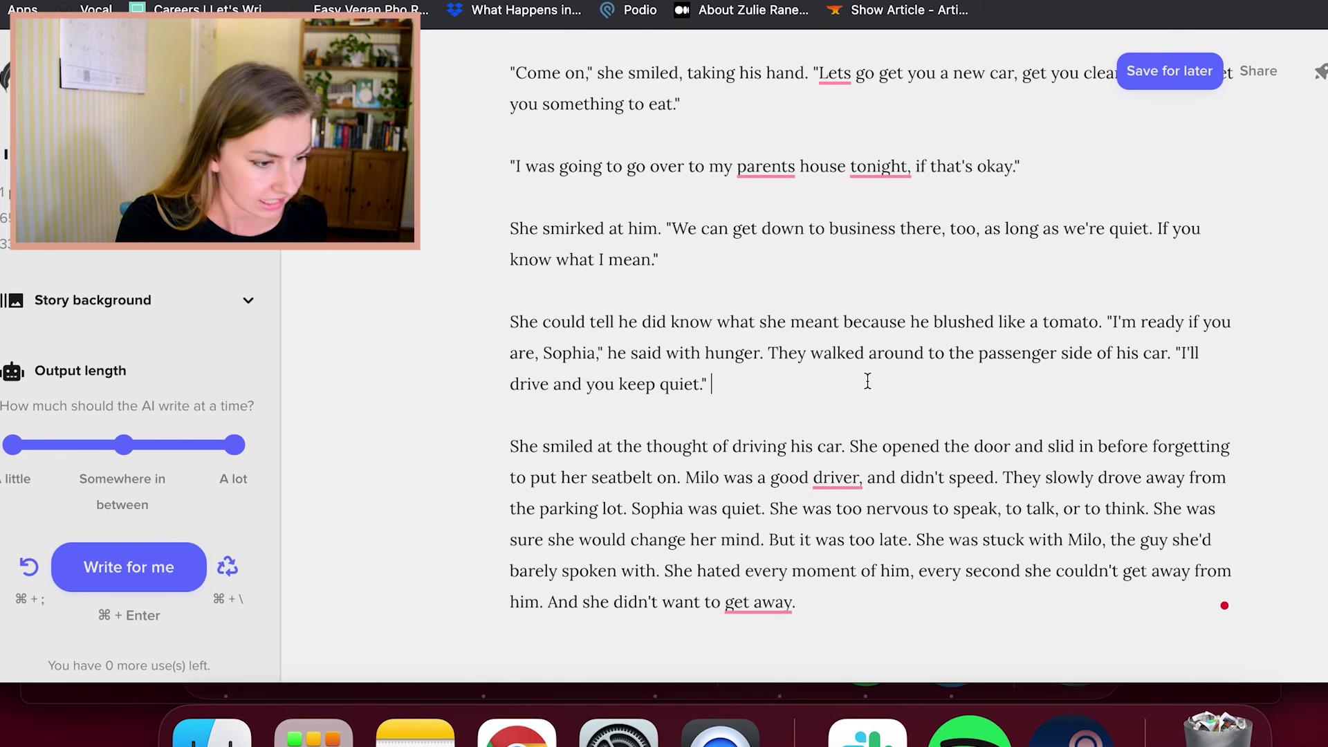
pyautogui.scroll(-1, 867, 381)
pyautogui.moveTo(769, 489); pyautogui.dragTo(751, 517)
pyautogui.click(710, 479)
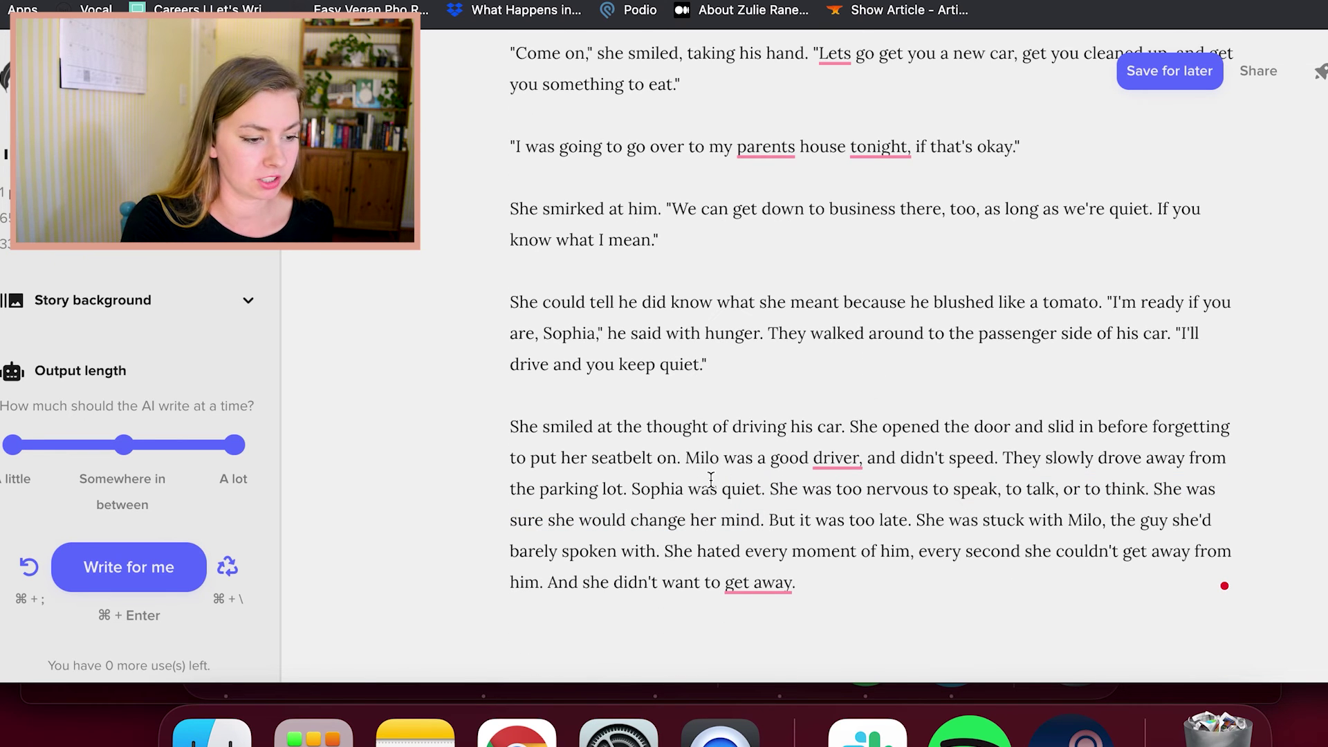
pyautogui.click(874, 571)
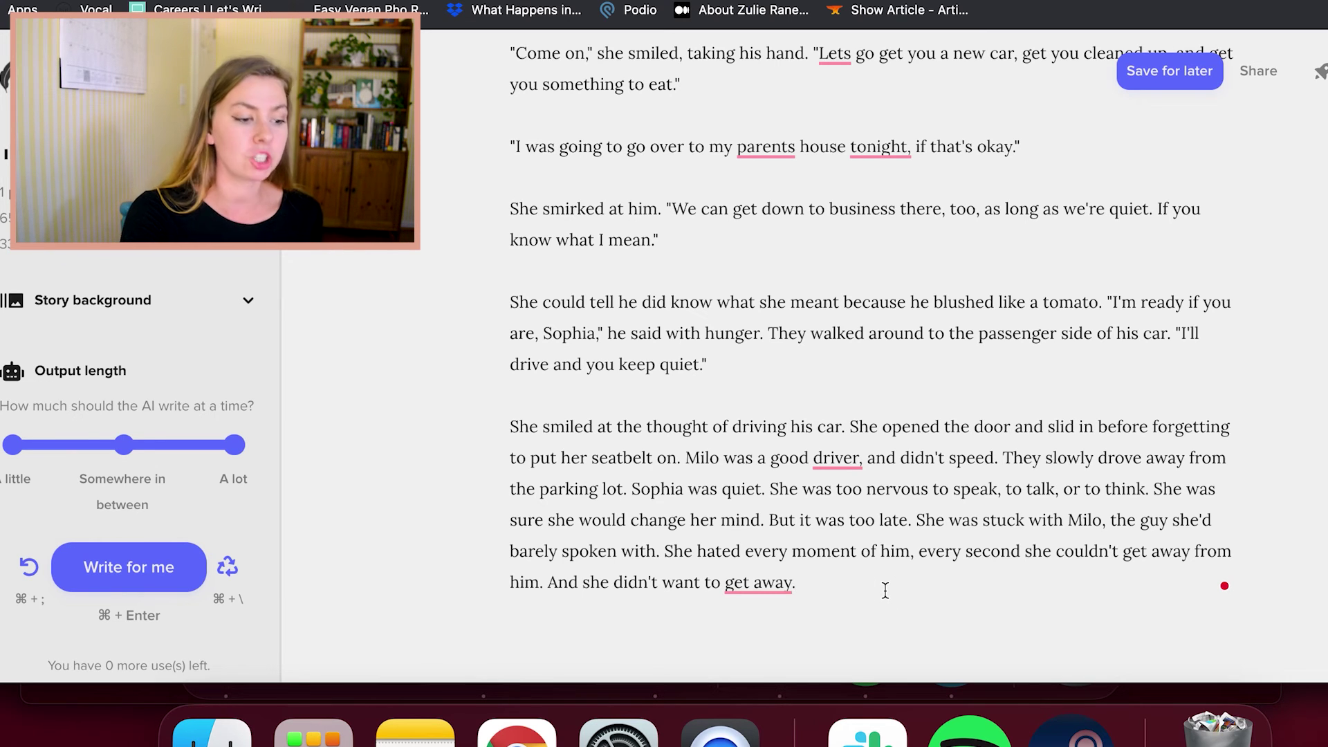
pyautogui.scroll(3, 836, 581)
pyautogui.click(833, 590)
pyautogui.scroll(1, 845, 489)
pyautogui.click(845, 490)
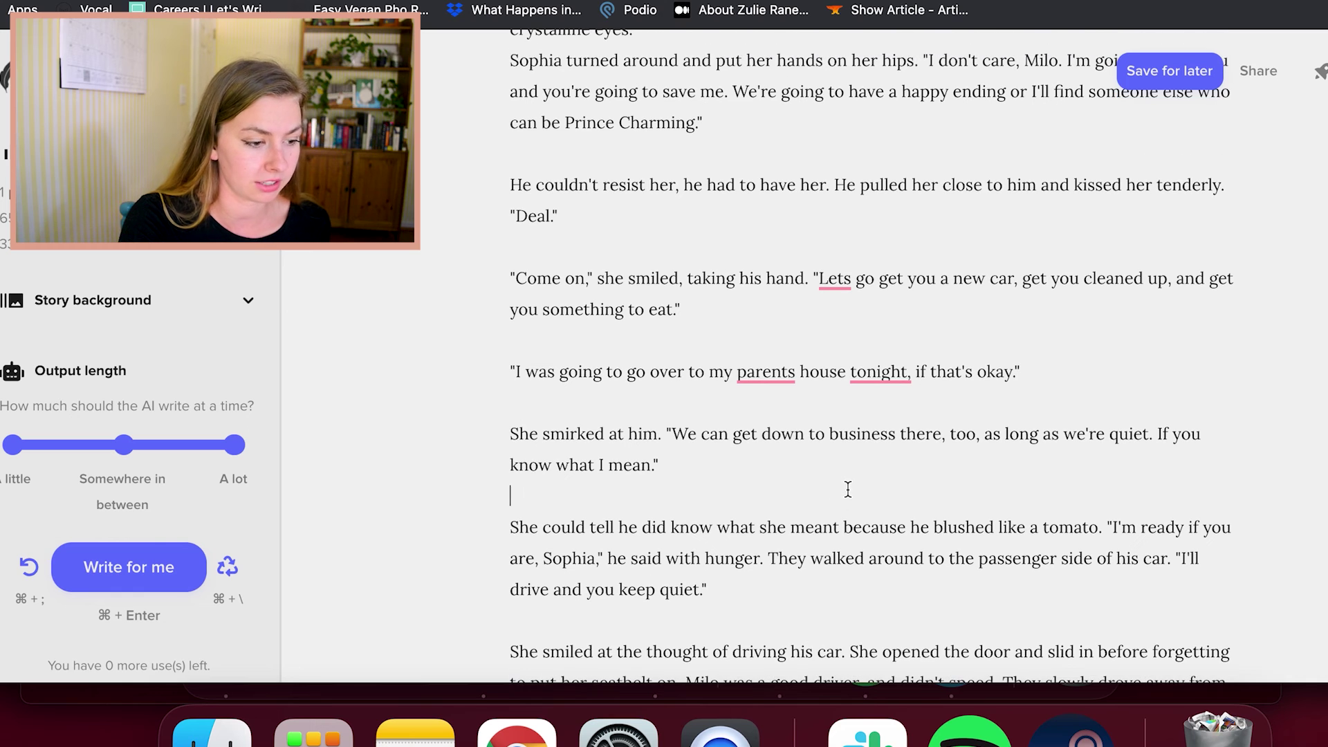
pyautogui.click(734, 479)
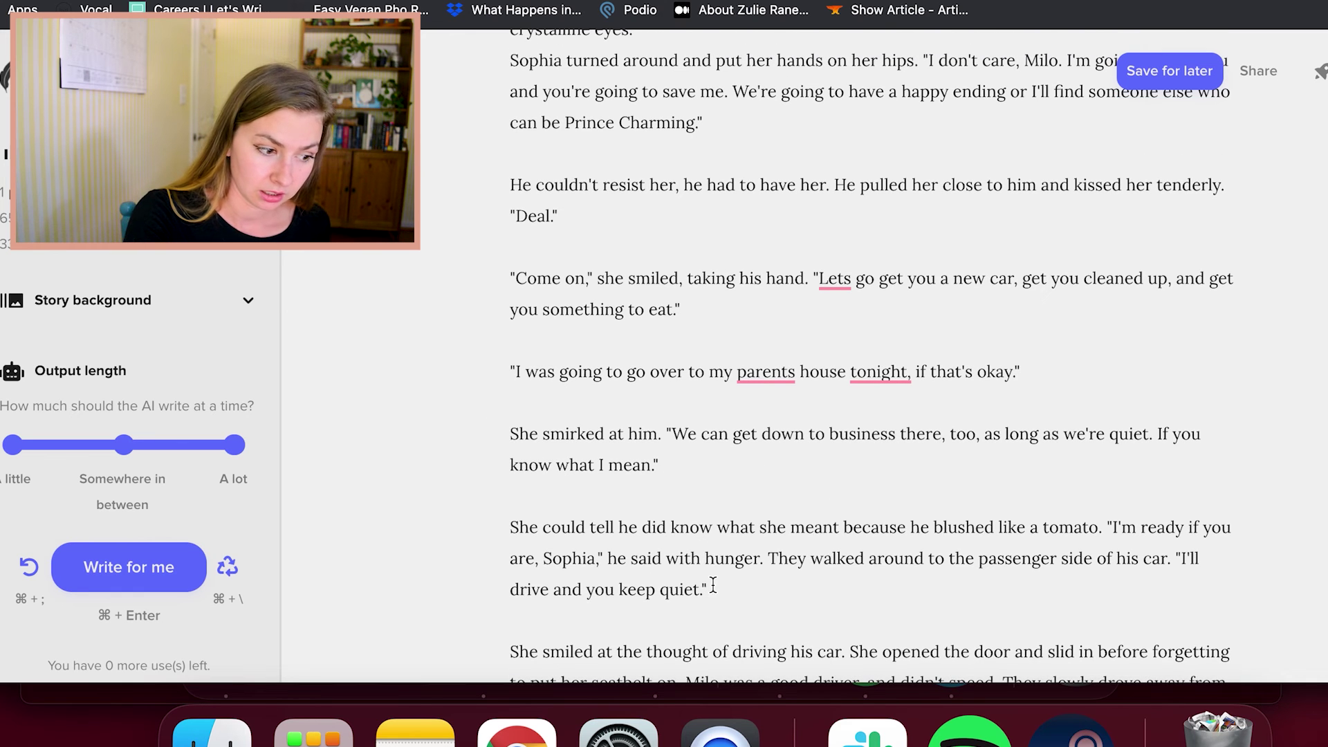
pyautogui.moveTo(766, 558); pyautogui.dragTo(474, 441)
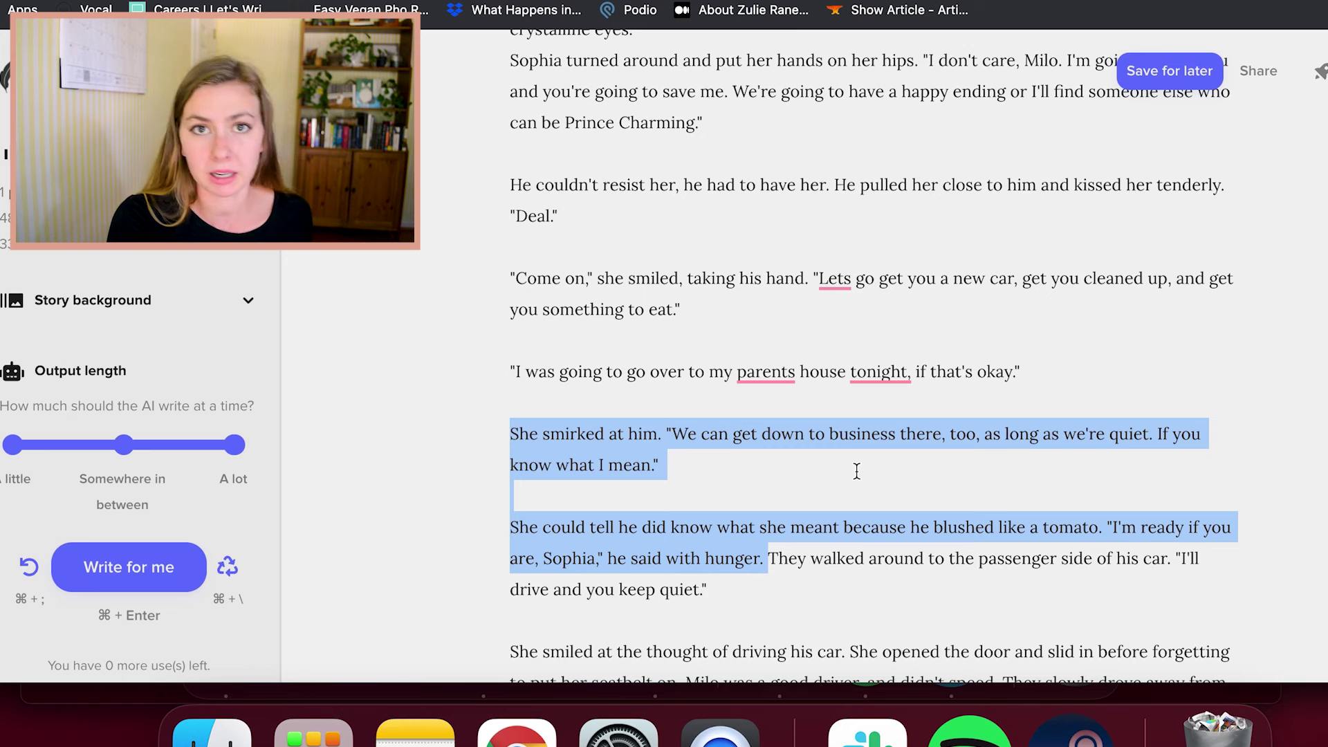
pyautogui.scroll(-3, 856, 471)
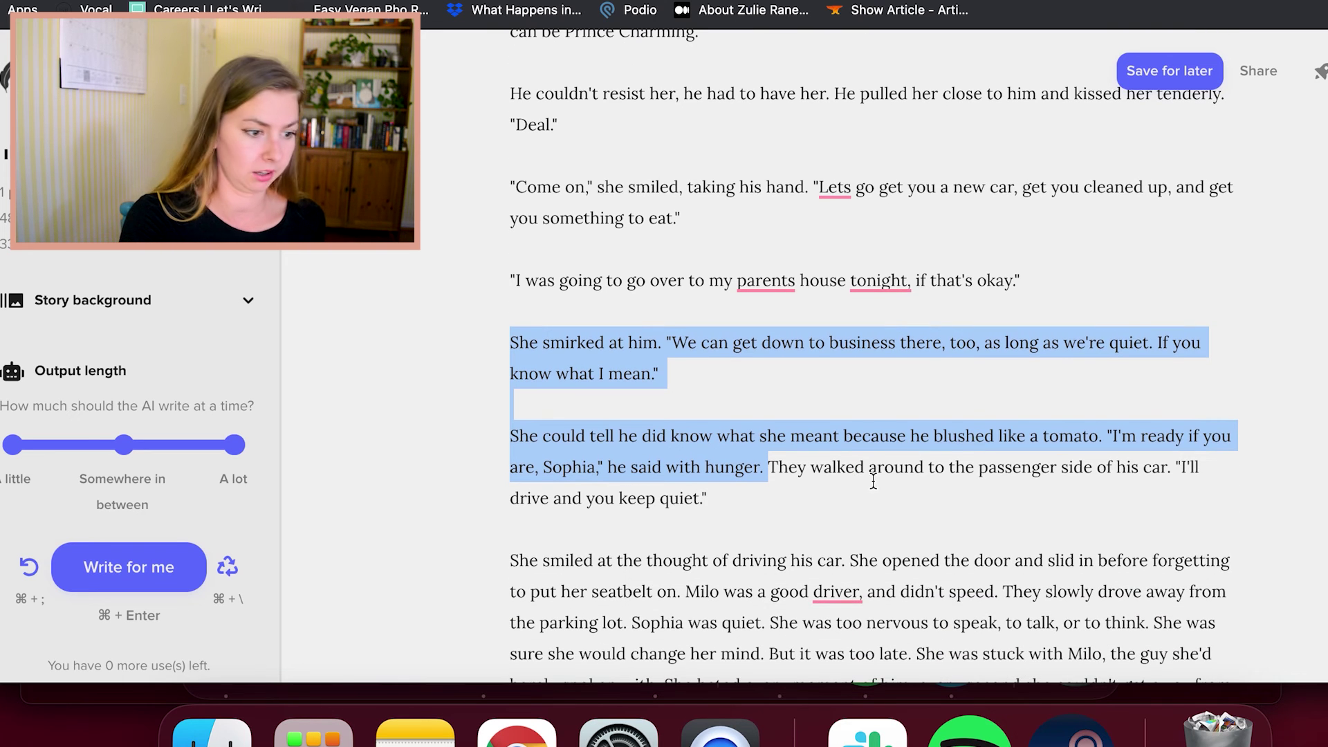
pyautogui.click(873, 498)
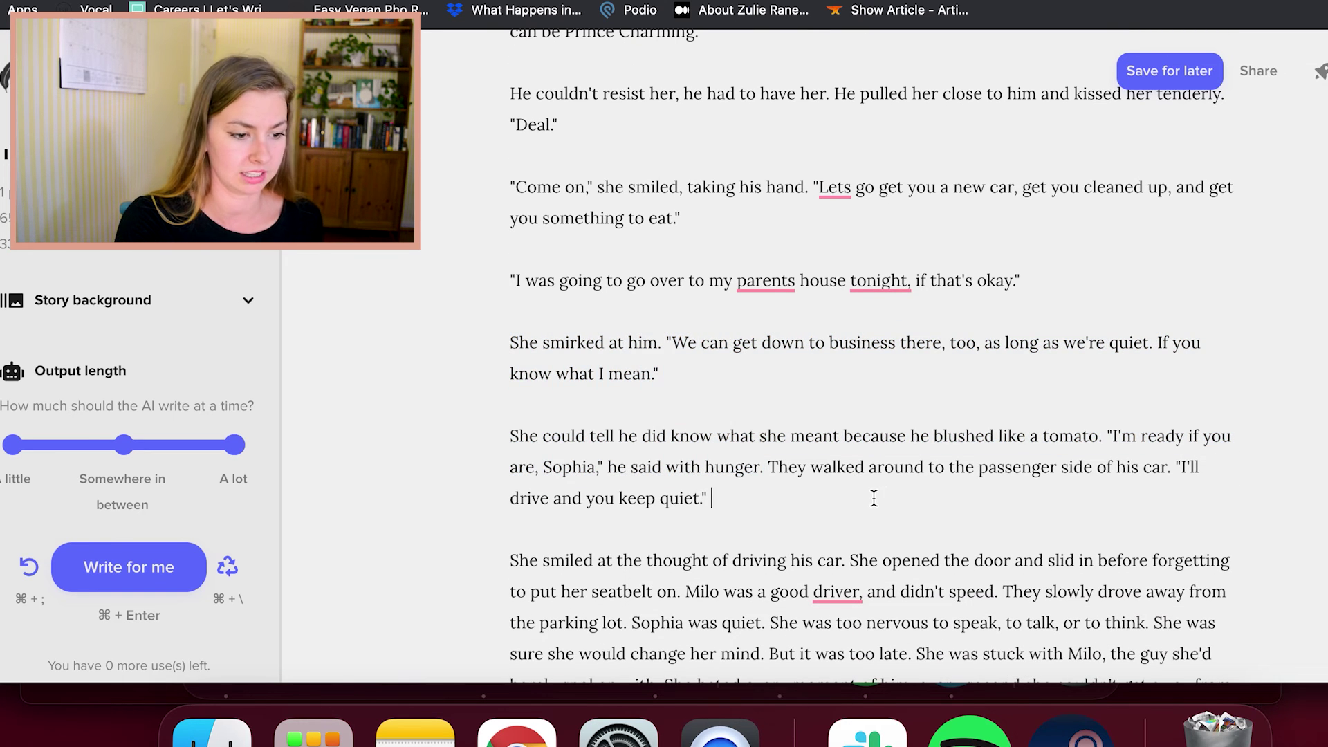
pyautogui.click(811, 470)
pyautogui.scroll(-4, 859, 468)
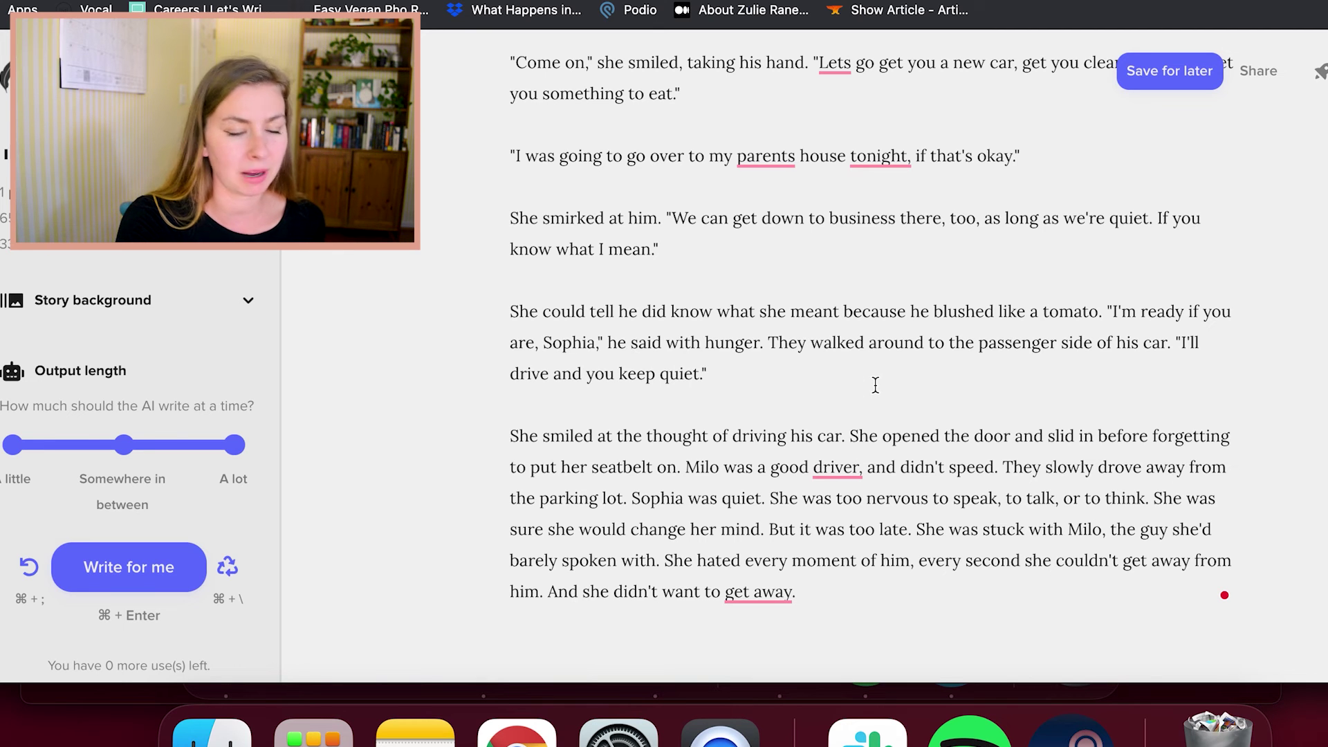
pyautogui.scroll(-1, 881, 376)
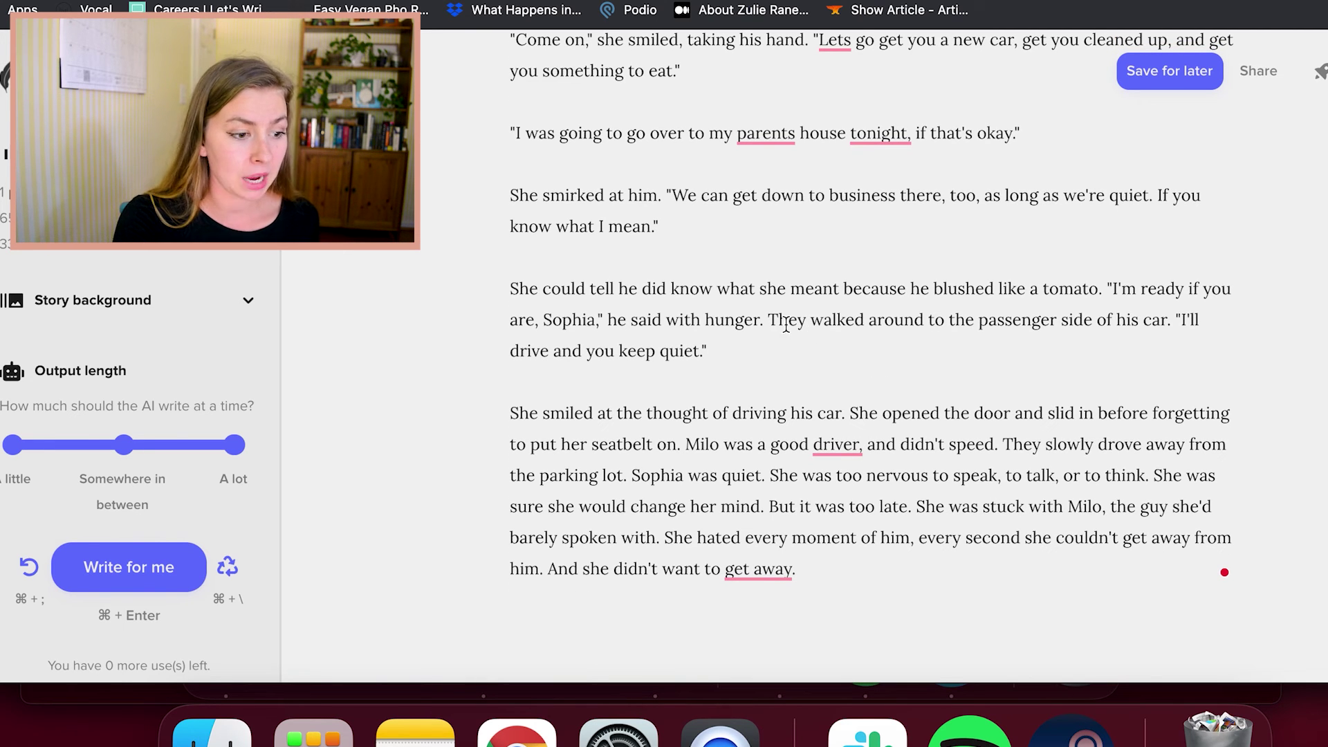
pyautogui.moveTo(767, 320); pyautogui.dragTo(1083, 319)
pyautogui.click(1103, 354)
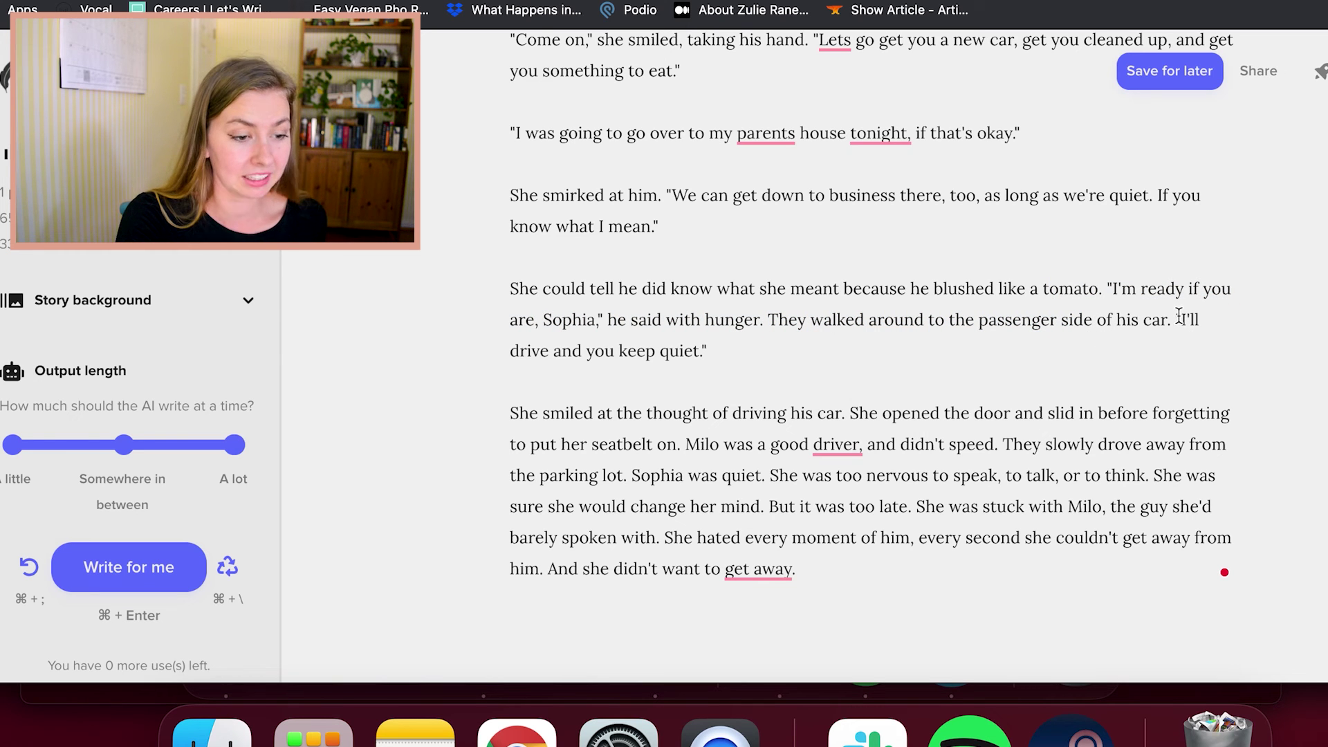
pyautogui.moveTo(1179, 315); pyautogui.dragTo(1188, 359)
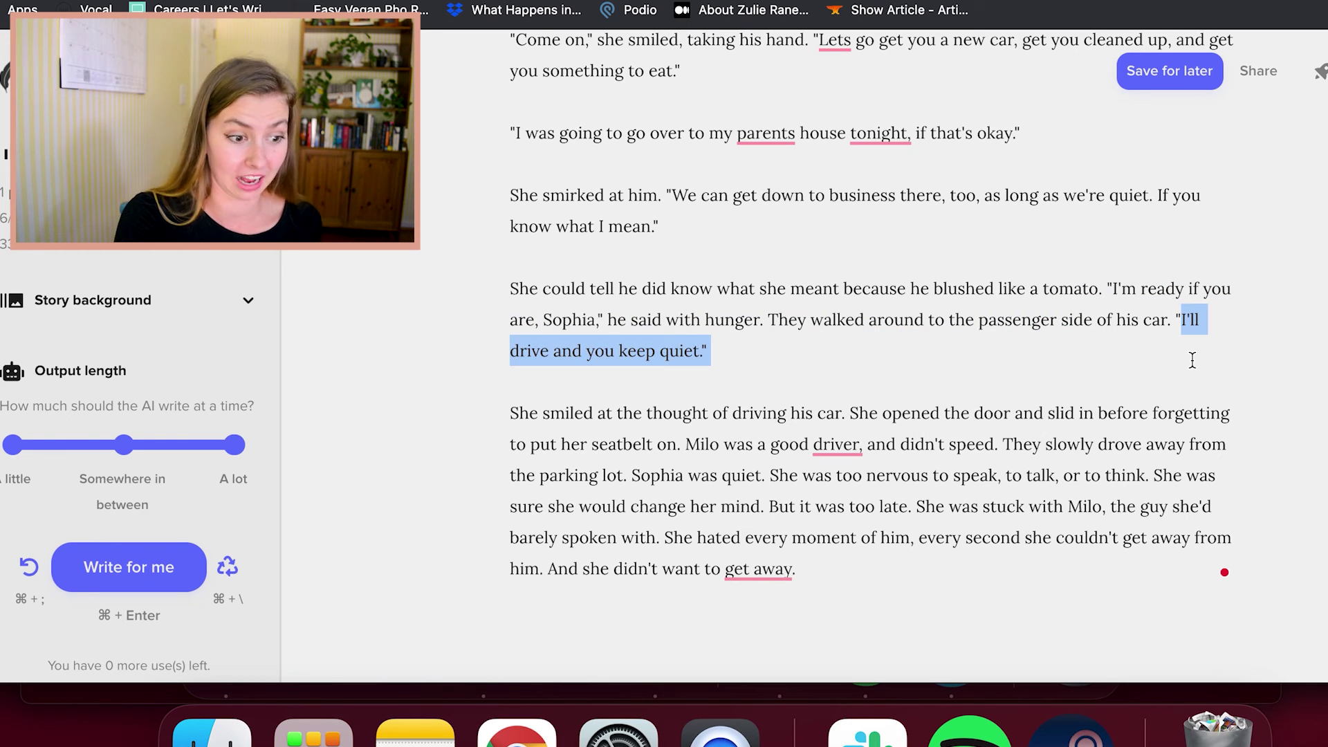
pyautogui.click(1192, 360)
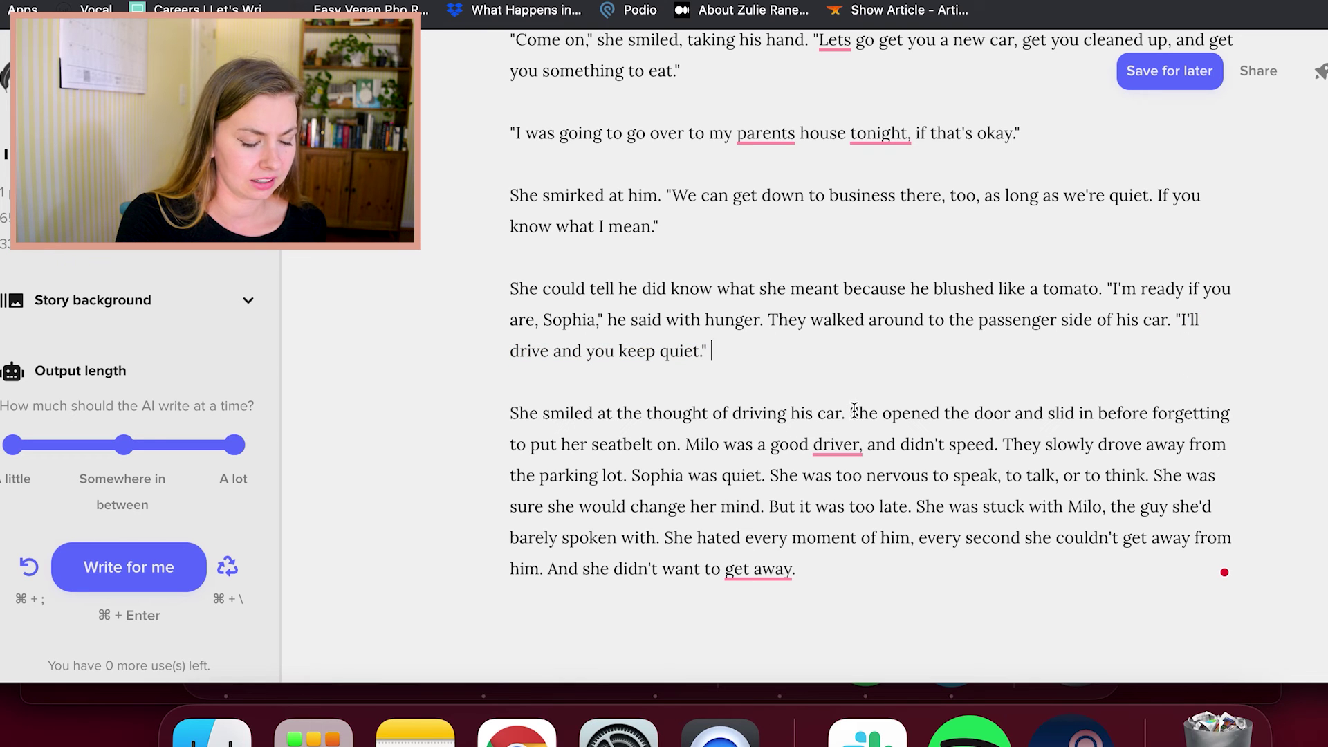
pyautogui.moveTo(854, 410); pyautogui.dragTo(477, 415)
pyautogui.click(929, 401)
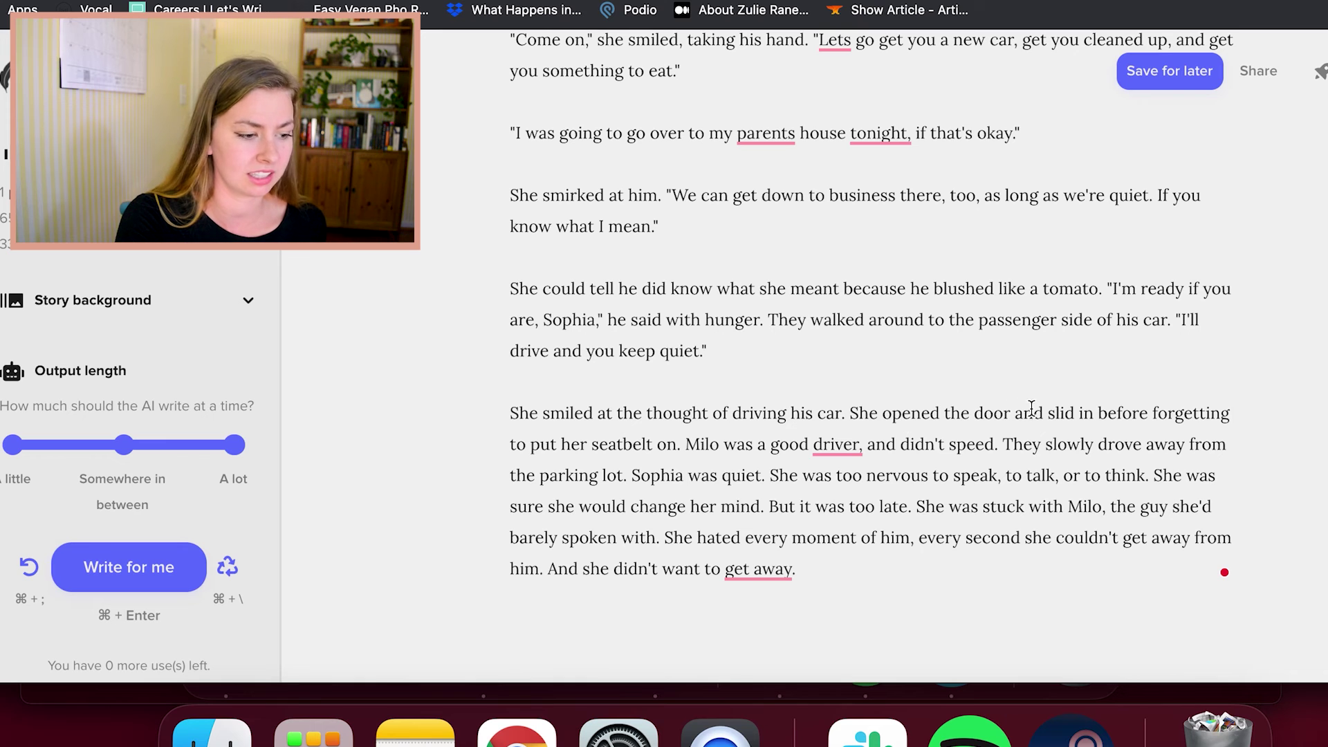
pyautogui.click(905, 586)
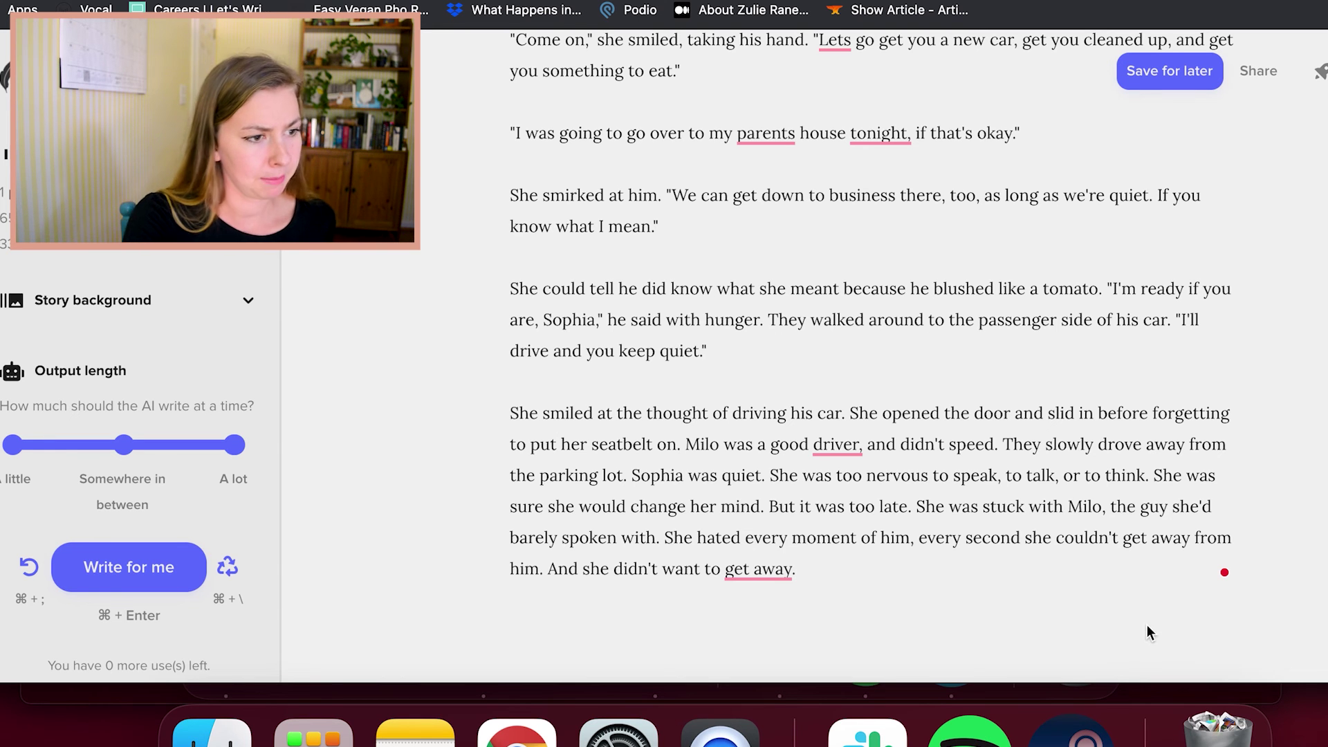
pyautogui.scroll(-1, 1079, 526)
pyautogui.scroll(2, 1017, 488)
pyautogui.scroll(15, 986, 473)
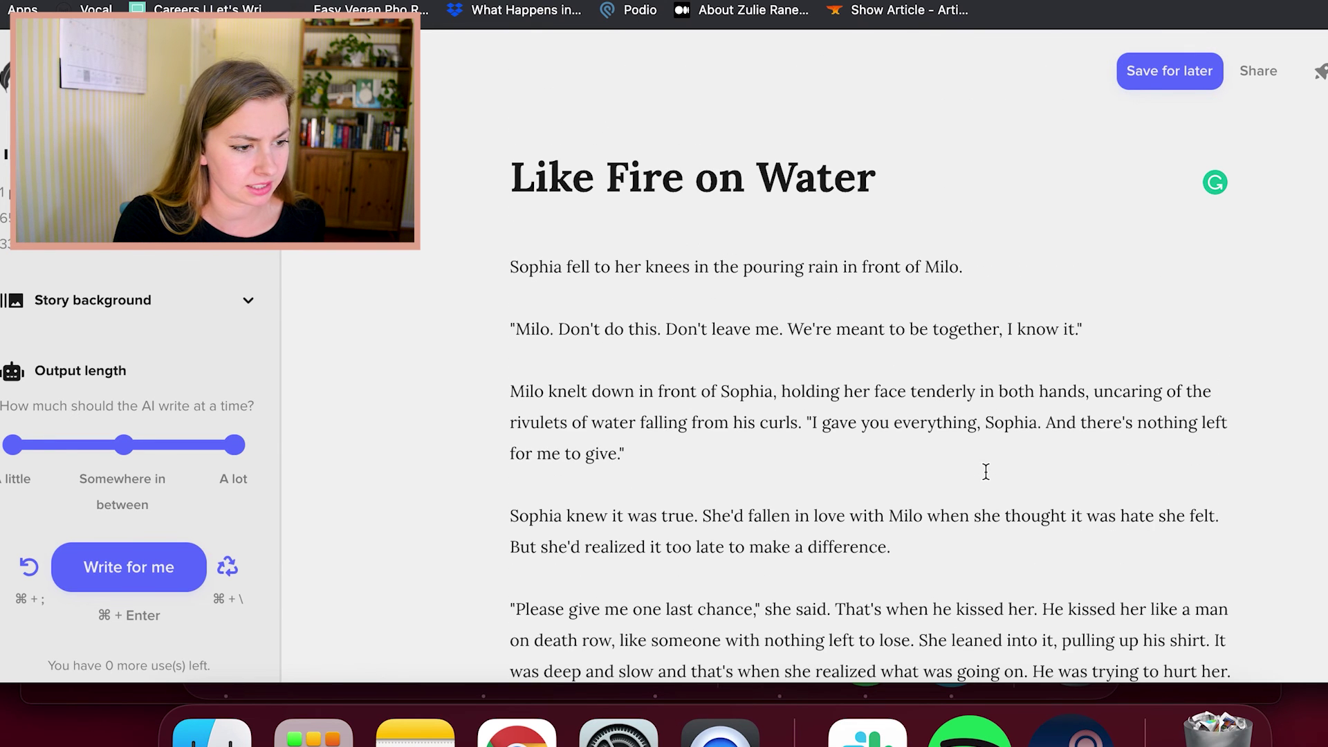
pyautogui.click(960, 401)
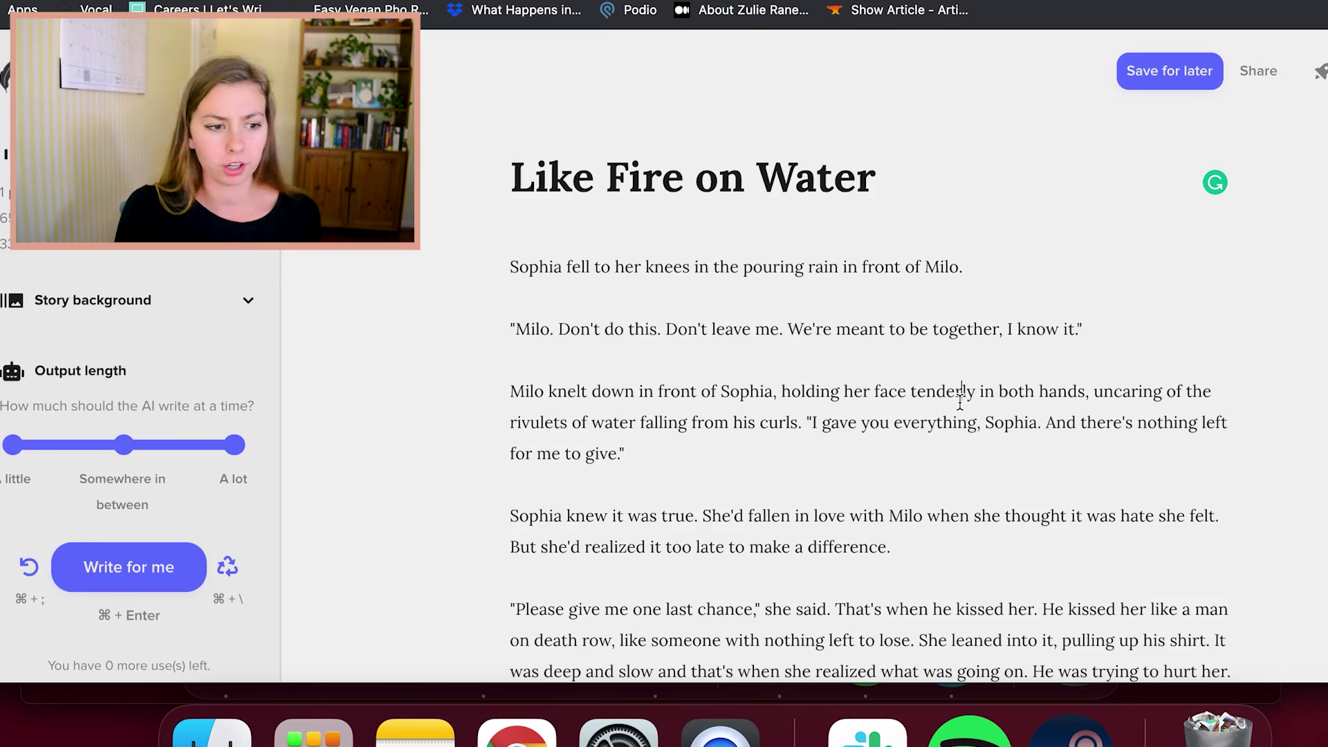